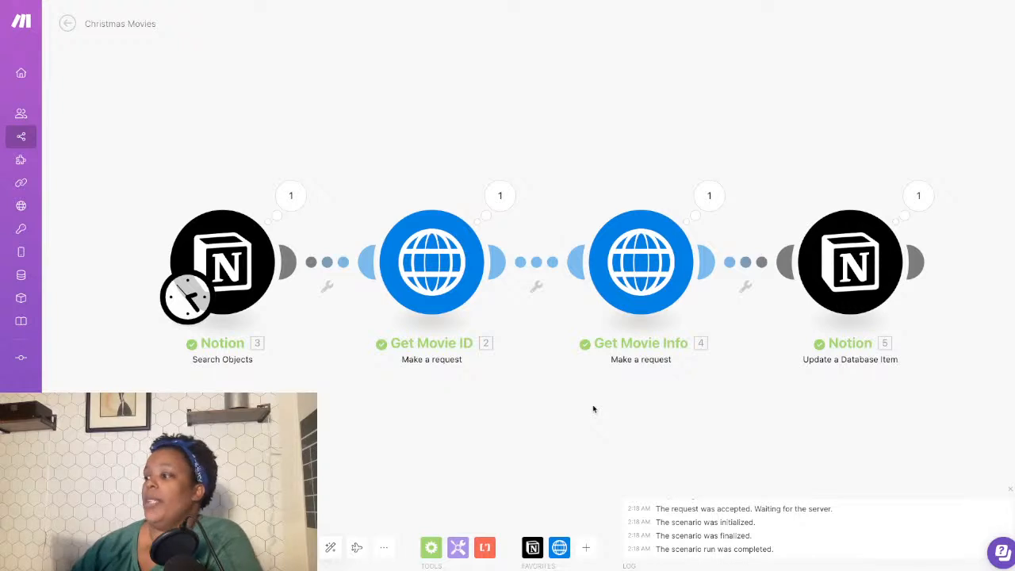
# Add a Notion Append a Page Content module after the Update a Database Item module.
pyautogui.moveTo(626, 437); pyautogui.dragTo(380, 432)
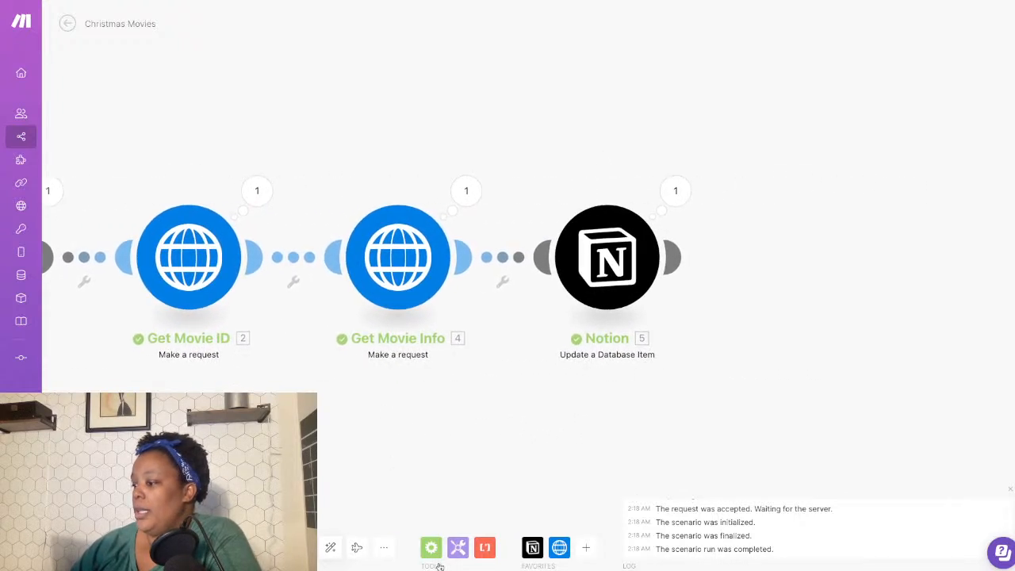
pyautogui.click(531, 547)
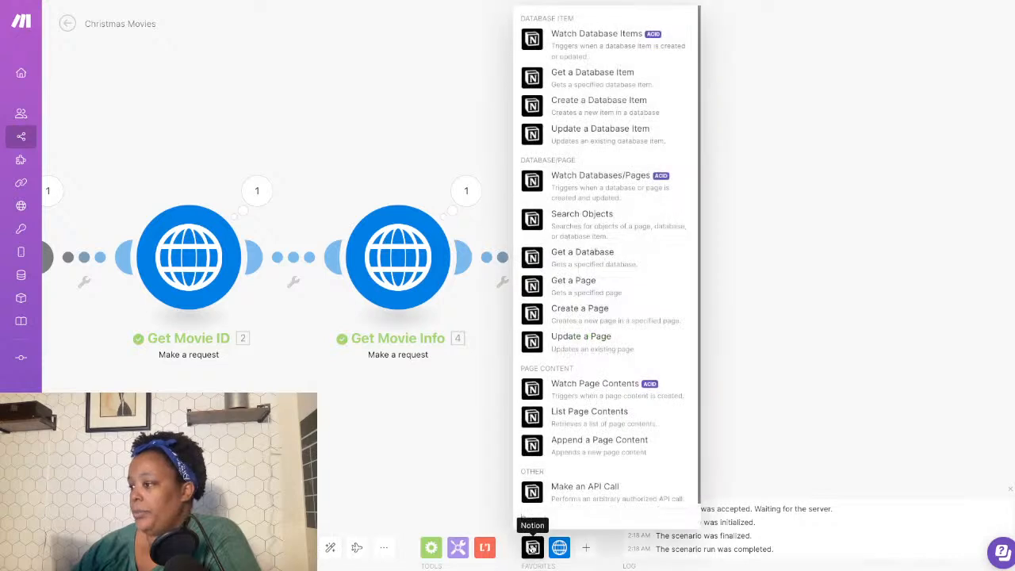
pyautogui.click(587, 446)
pyautogui.moveTo(587, 452); pyautogui.dragTo(792, 269)
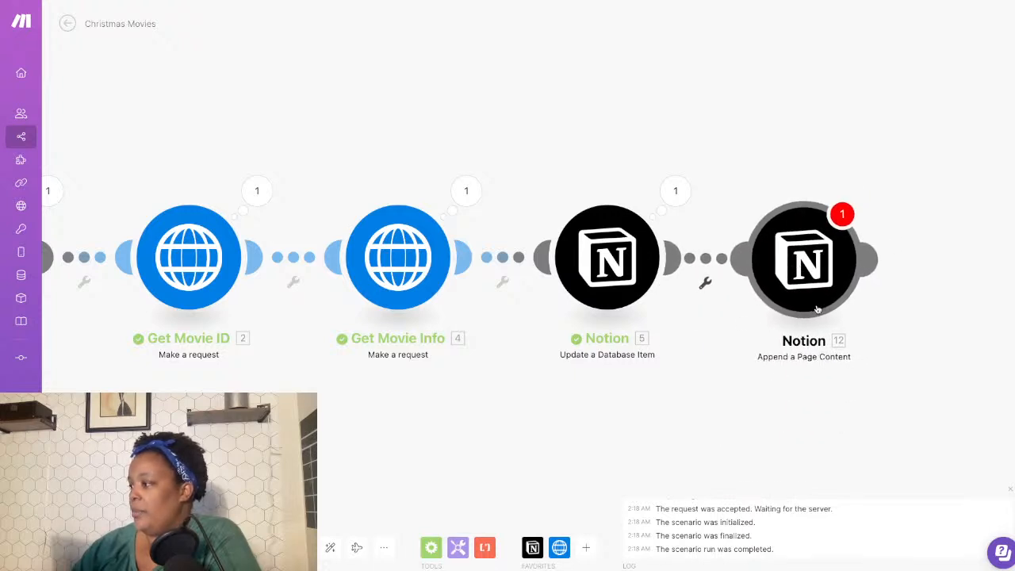
# Map the Append a Page Content module's Page ID to the Page ID from Notion Search Objects.
pyautogui.click(786, 258)
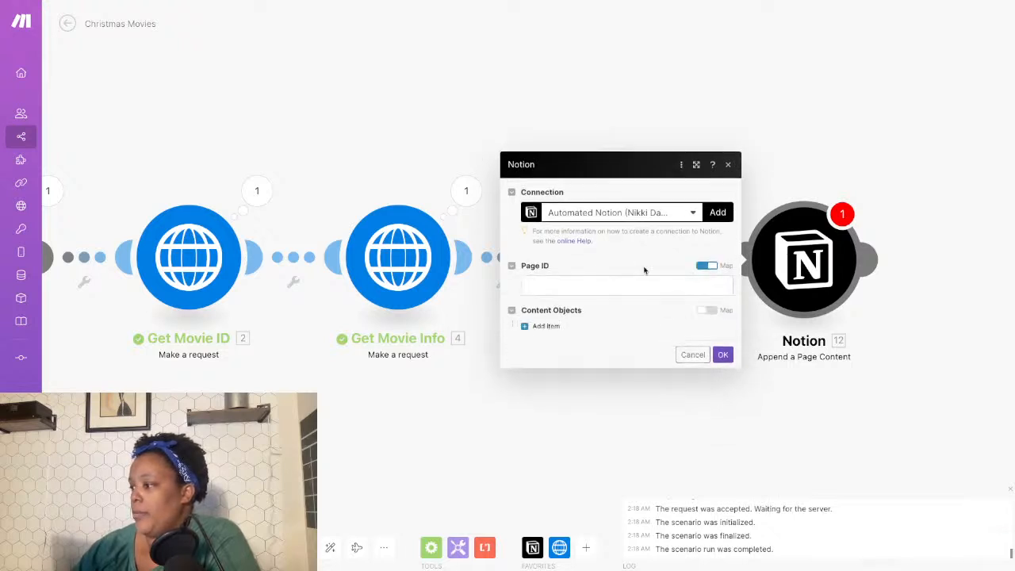
pyautogui.click(626, 287)
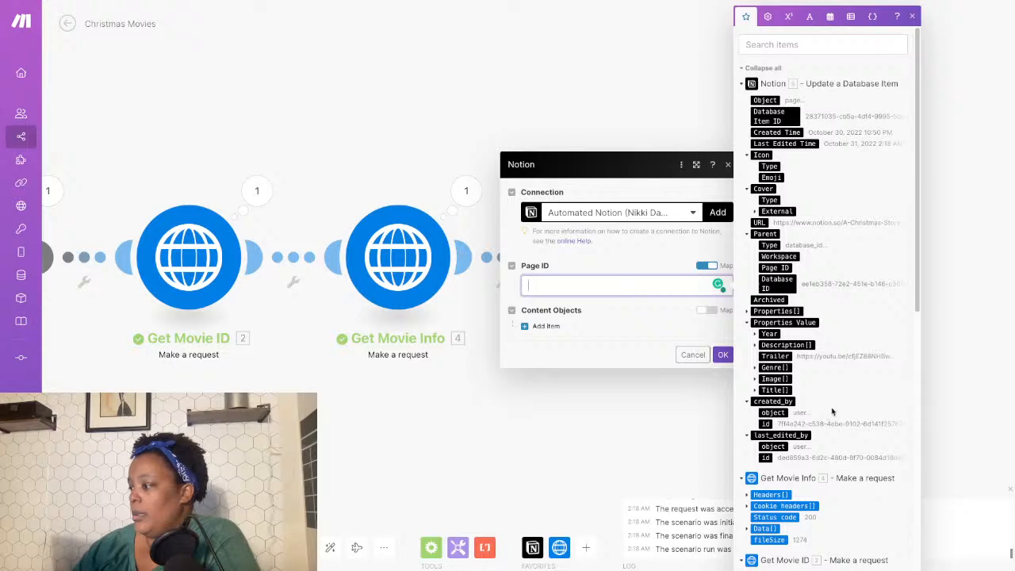
pyautogui.scroll(-6, 833, 410)
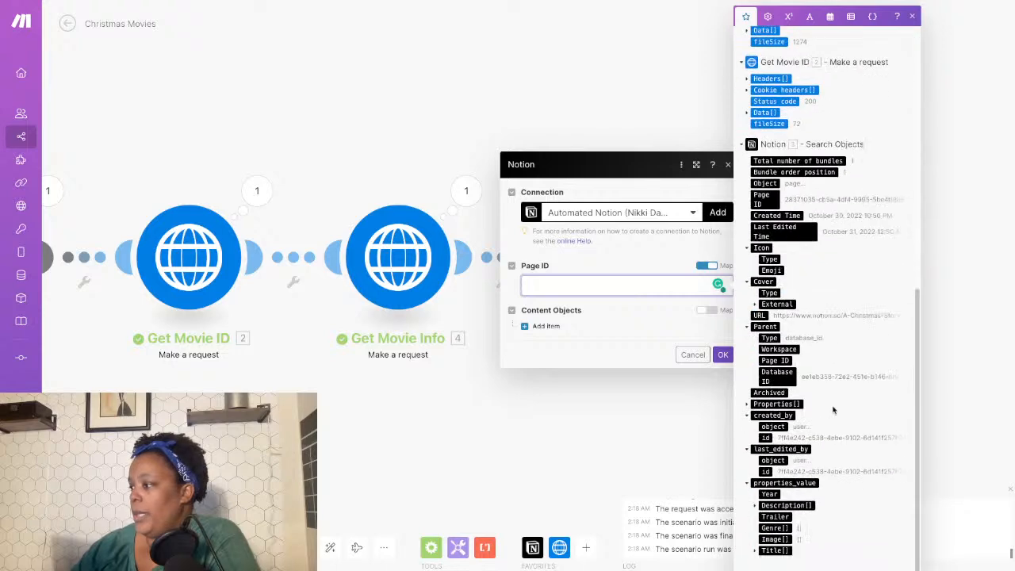
pyautogui.click(768, 204)
# Add a Heading 3 content object with a text item reading "Available On:".
pyautogui.click(546, 326)
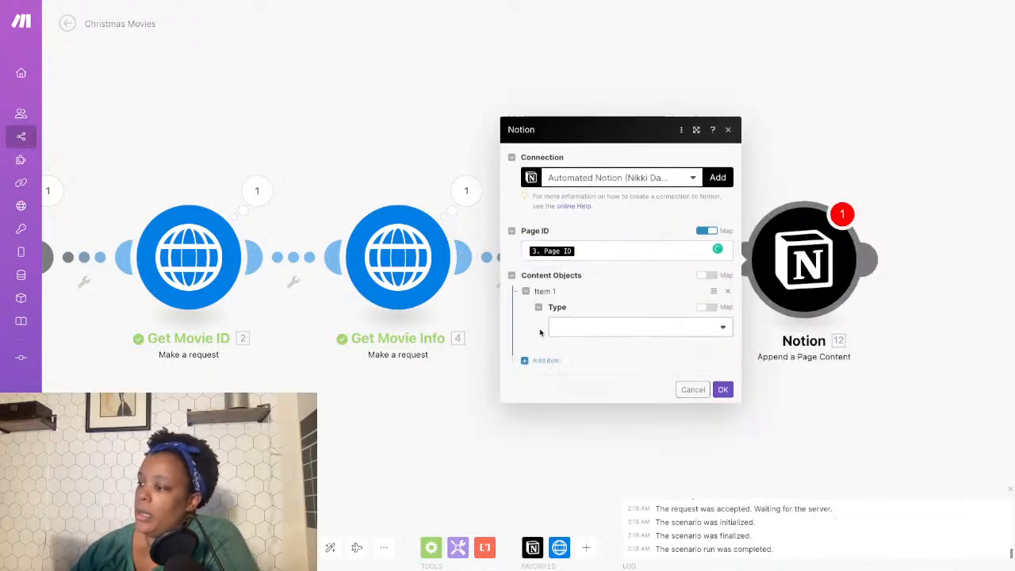
pyautogui.click(591, 325)
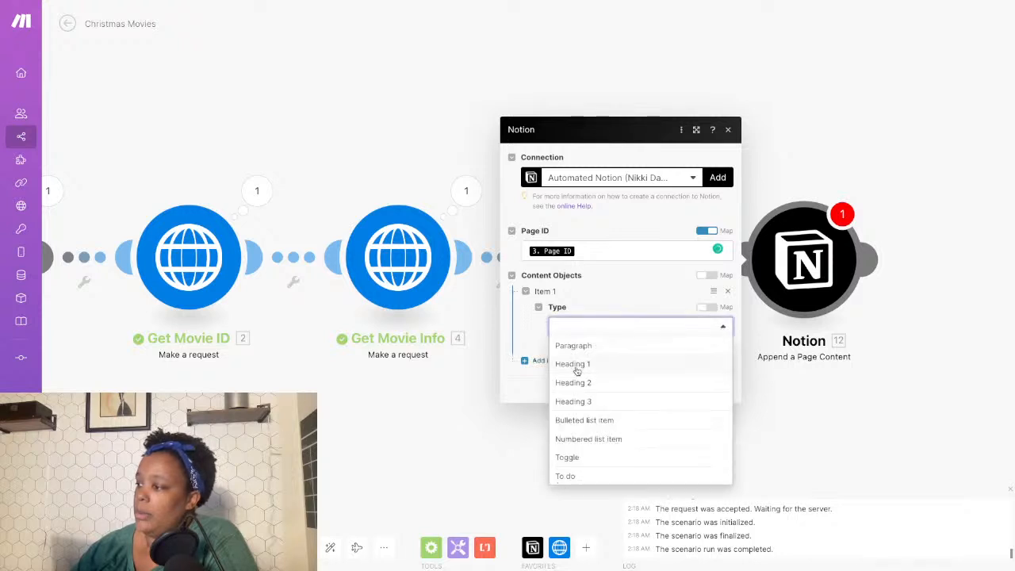
pyautogui.click(579, 399)
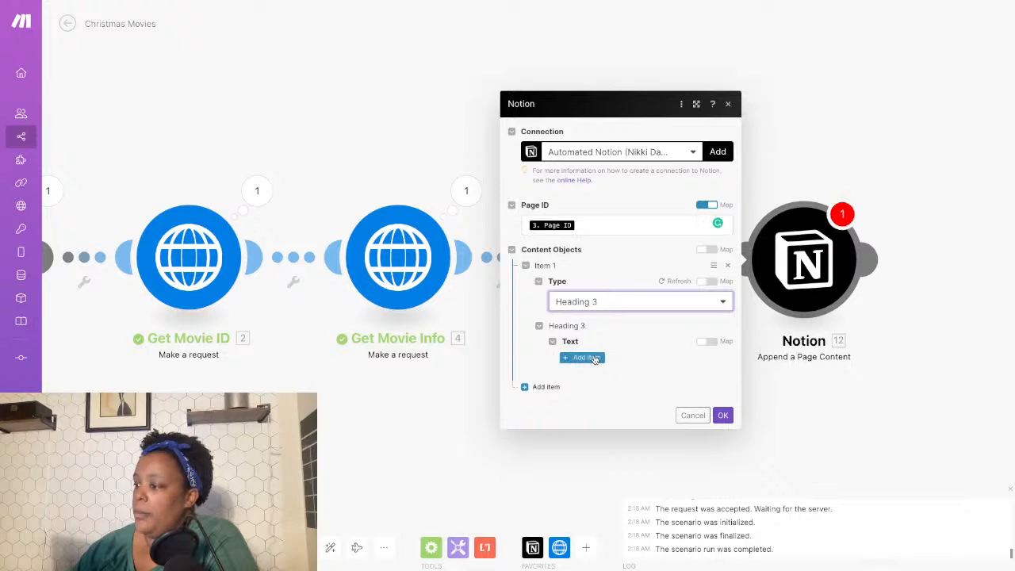
pyautogui.click(591, 358)
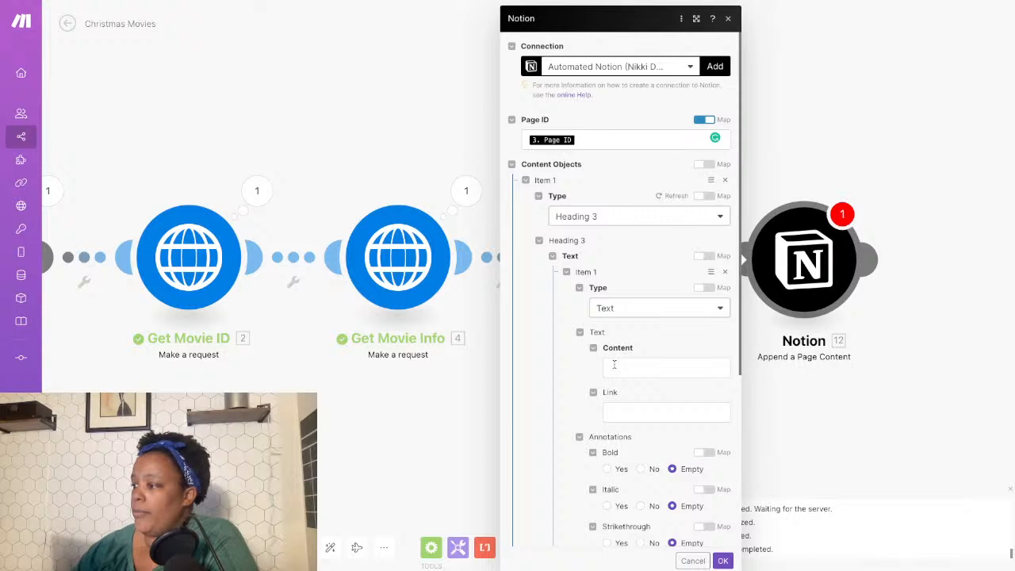
pyautogui.click(614, 365)
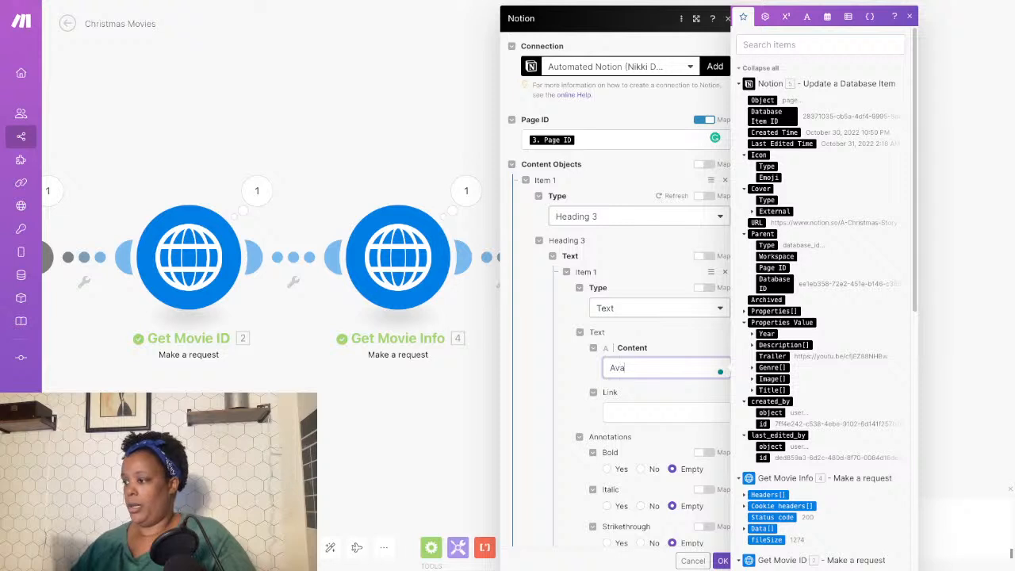
pyautogui.write('Available ')
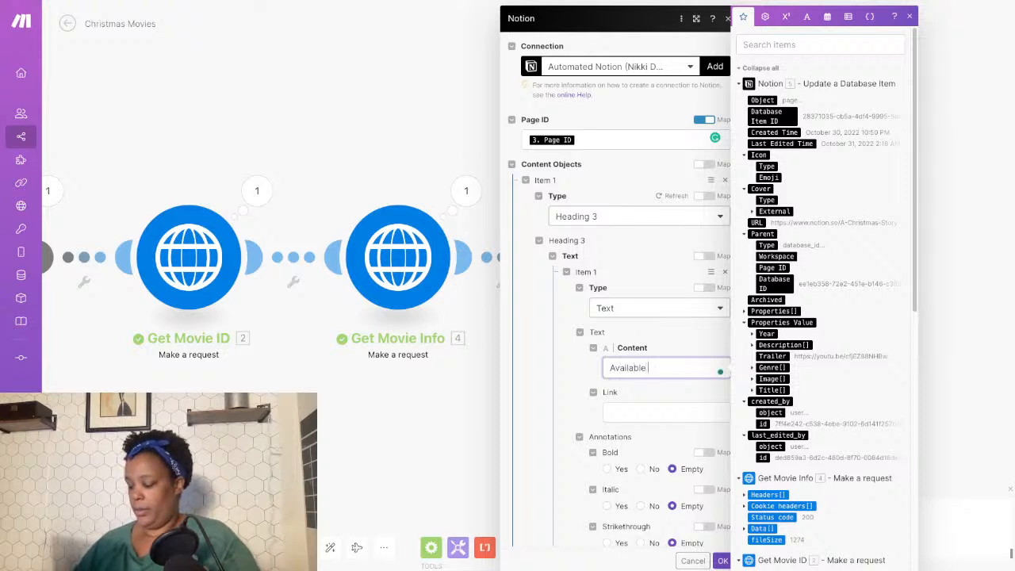
pyautogui.write('On:')
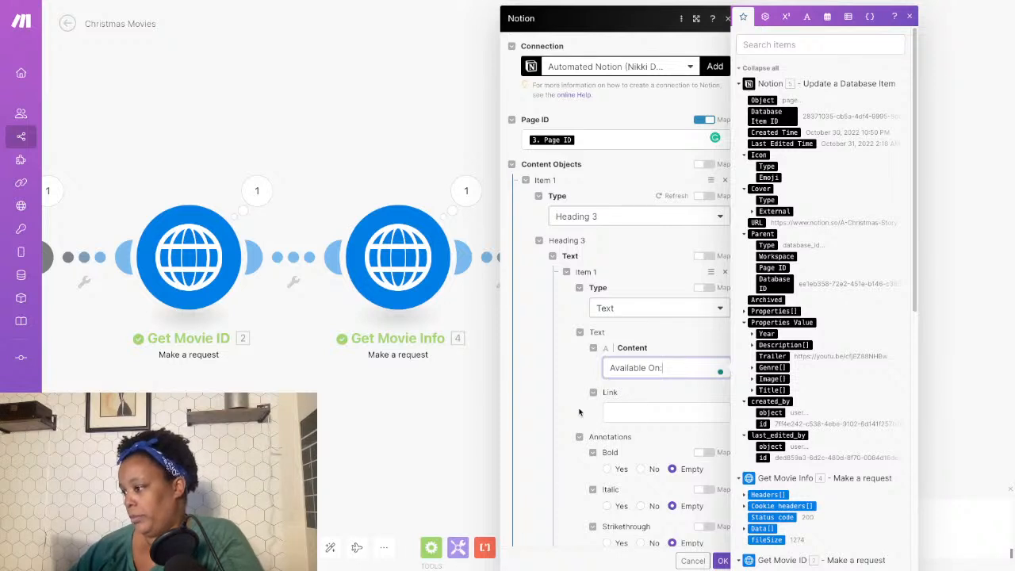
# Set the heading text's Bold annotation to Yes and save the module's settings.
pyautogui.scroll(-1, 579, 410)
pyautogui.scroll(-2, 578, 406)
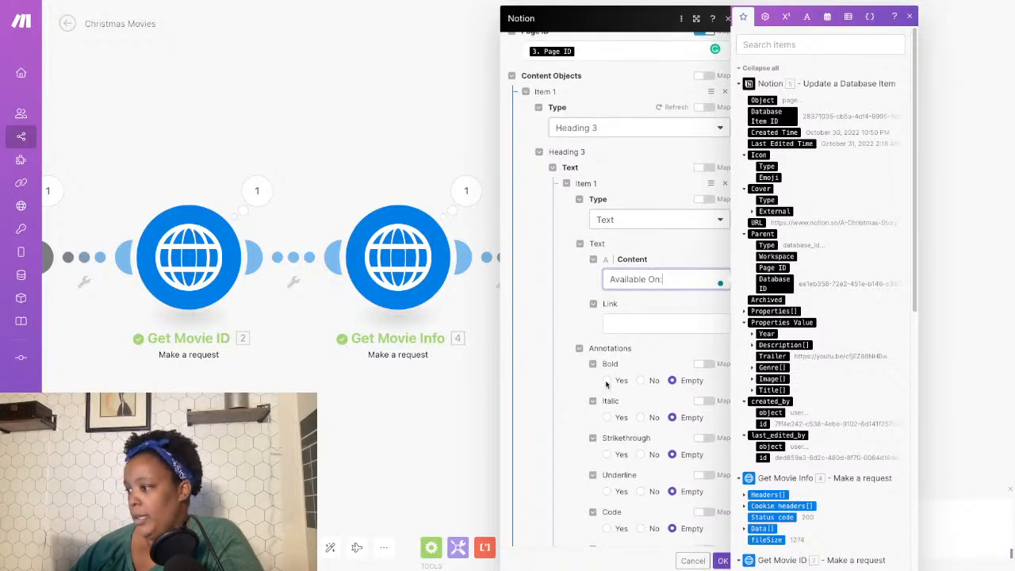
pyautogui.click(607, 381)
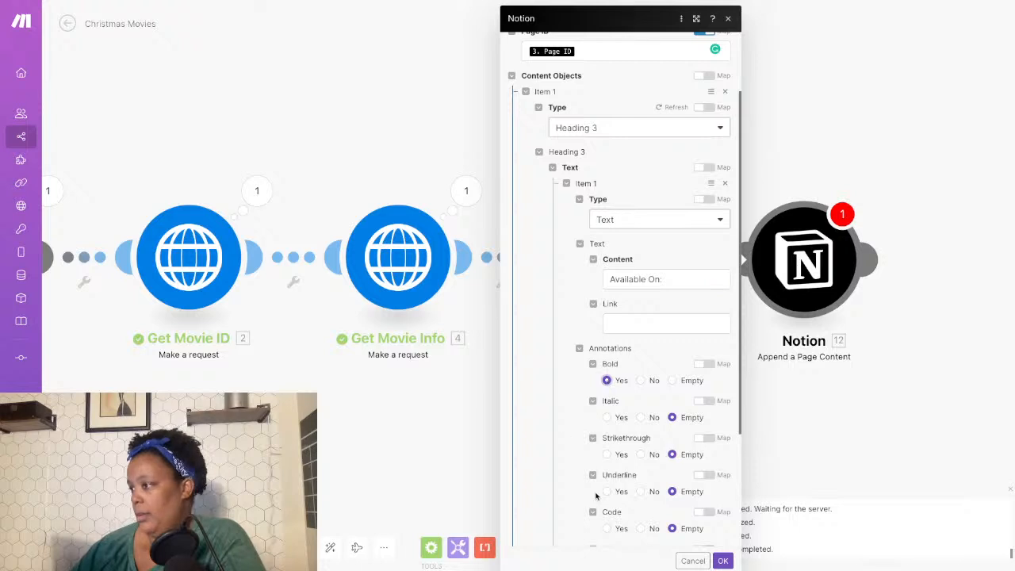
pyautogui.scroll(-3, 578, 409)
pyautogui.scroll(5, 576, 409)
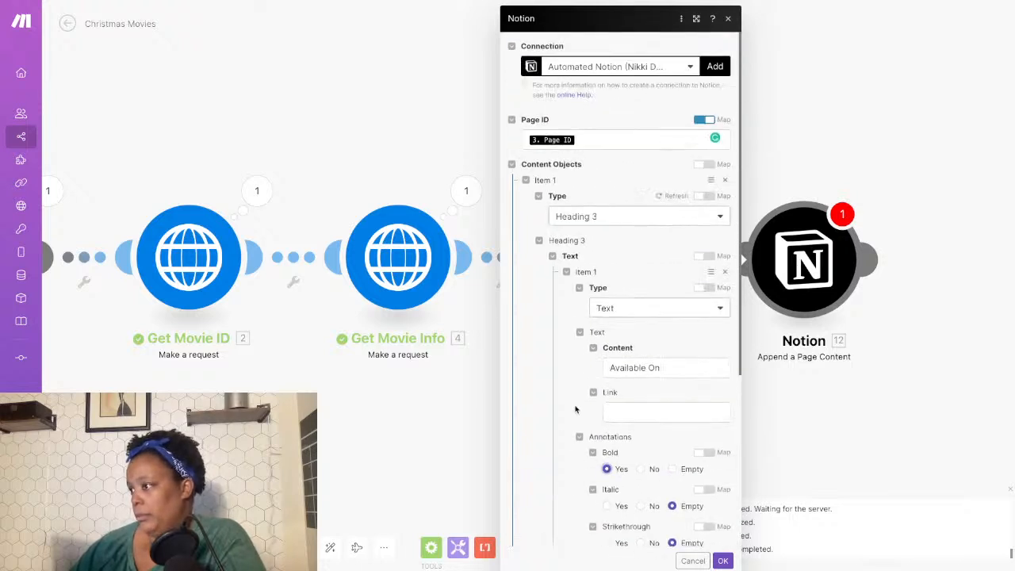
pyautogui.click(722, 562)
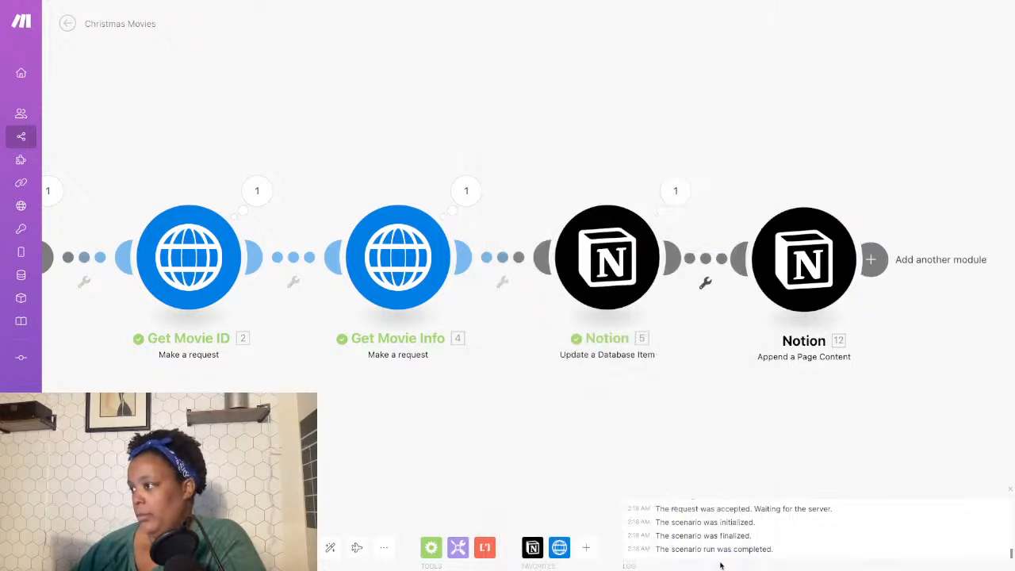
# Add an Iterator module after the Append a Page Content module.
pyautogui.click(431, 548)
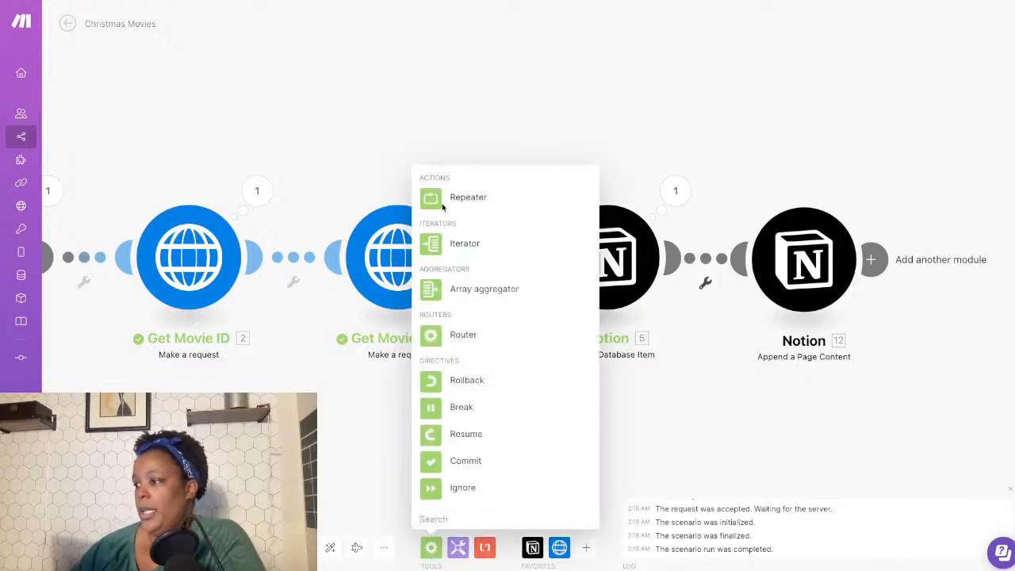
pyautogui.click(443, 243)
pyautogui.moveTo(445, 252); pyautogui.dragTo(964, 265)
pyautogui.moveTo(783, 438); pyautogui.dragTo(373, 447)
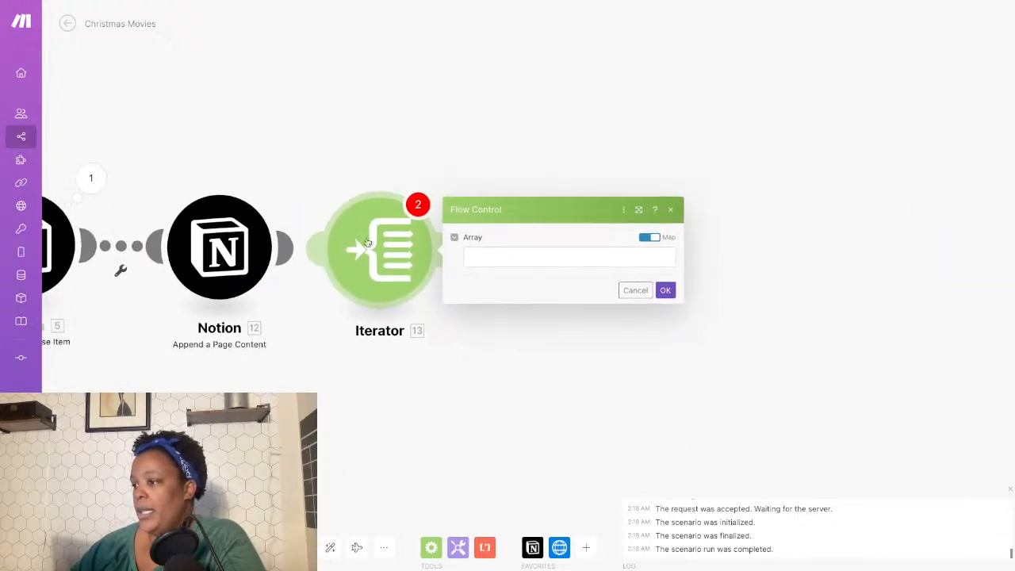
# Set the Iterator's array to sources[] from the Get Movie Info data and save the settings.
pyautogui.click(490, 257)
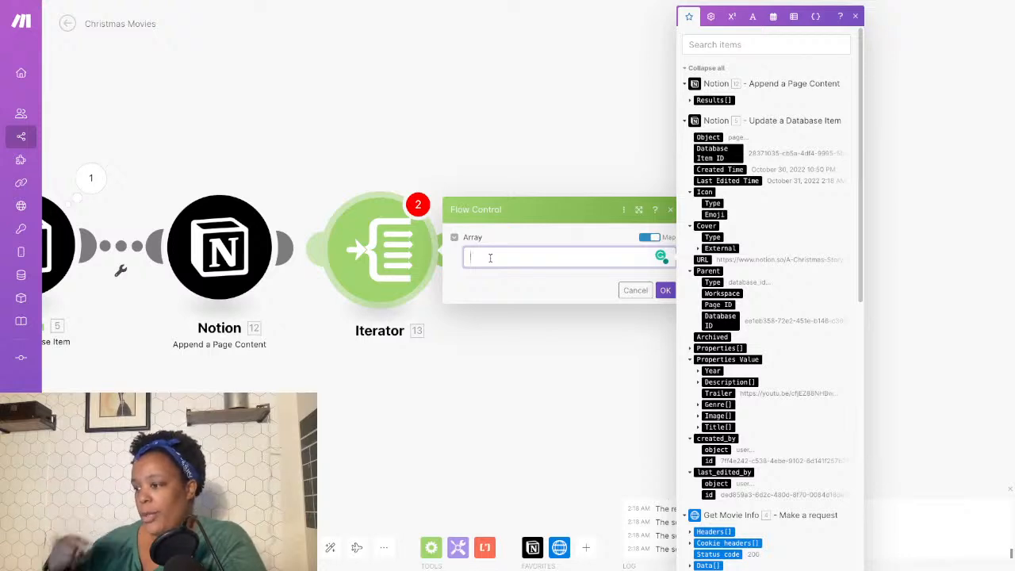
pyautogui.scroll(-4, 793, 424)
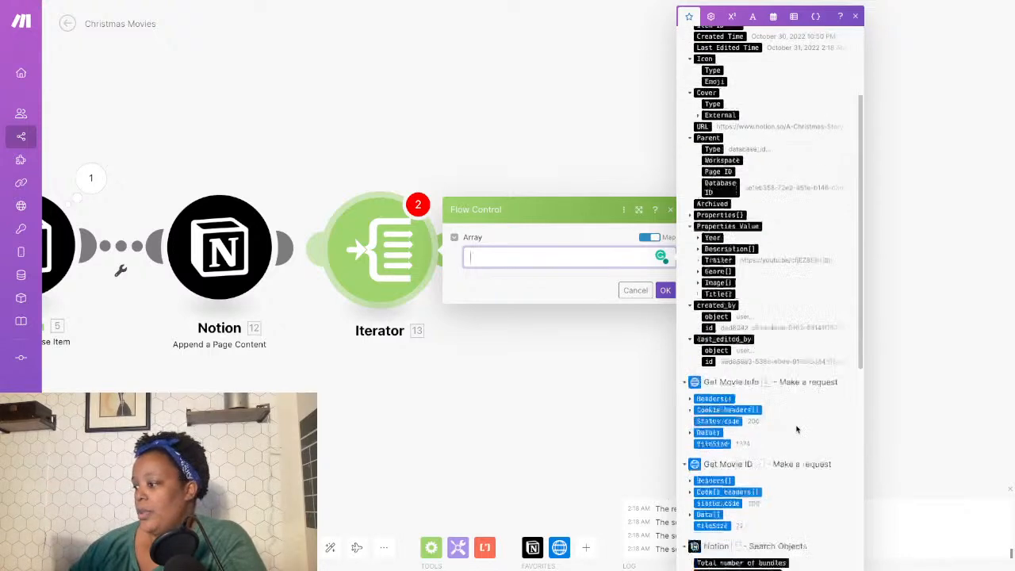
pyautogui.scroll(4, 795, 425)
pyautogui.scroll(-8, 797, 426)
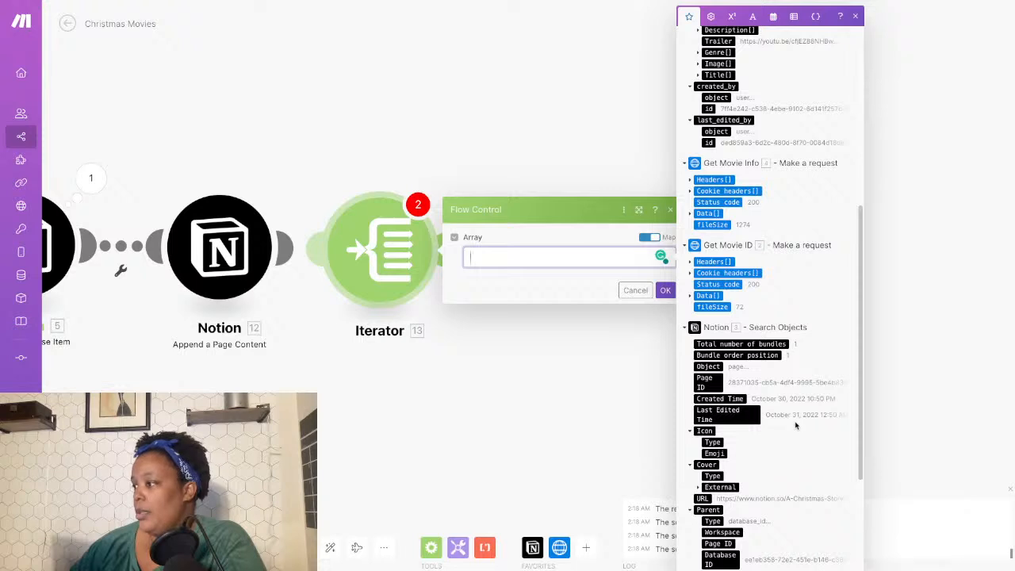
pyautogui.click(691, 214)
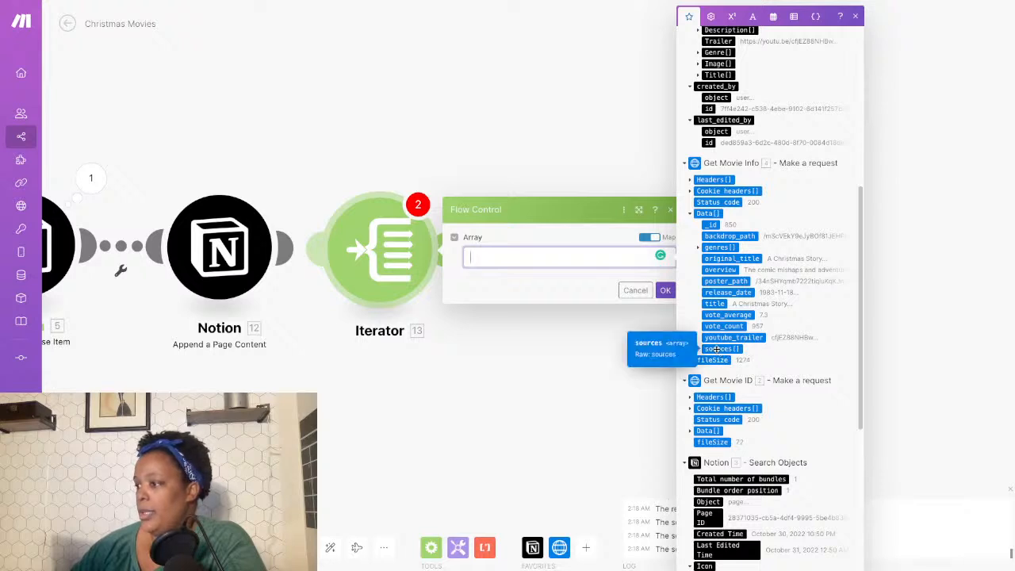
pyautogui.moveTo(717, 349); pyautogui.dragTo(662, 258)
pyautogui.click(664, 291)
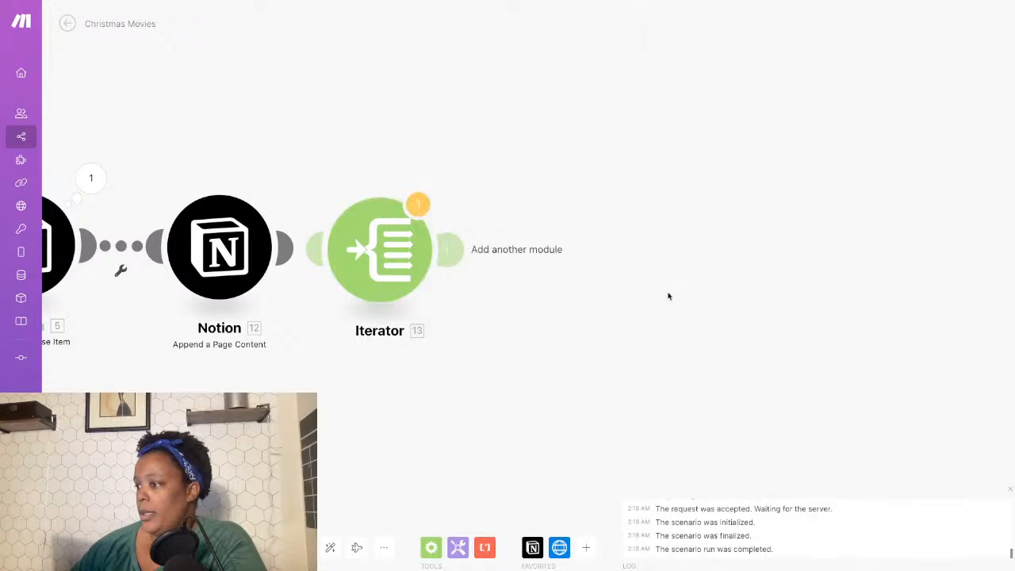
# Connect a second Notion Append a Page Content module after the Iterator.
pyautogui.click(533, 549)
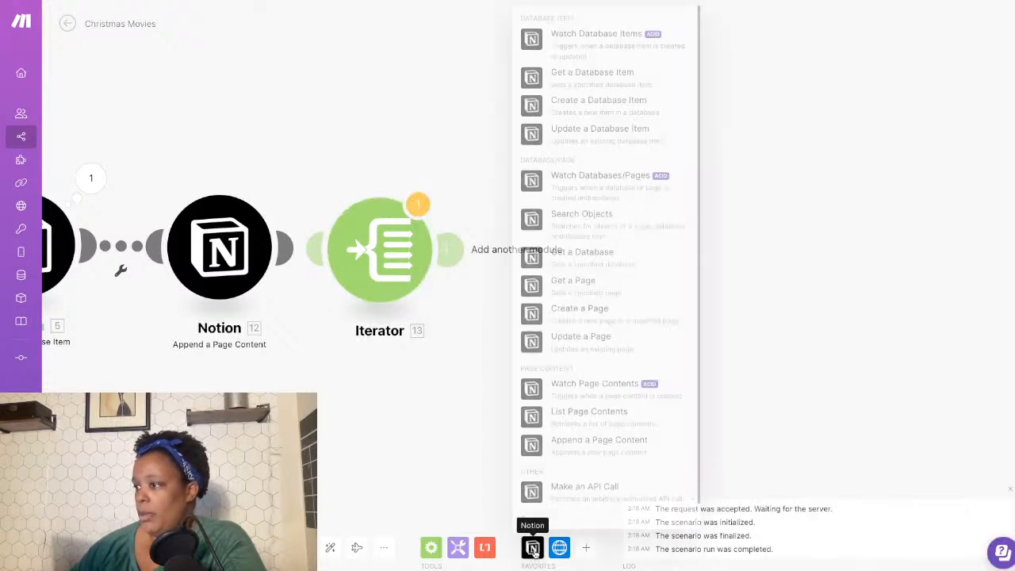
pyautogui.click(599, 447)
pyautogui.moveTo(599, 451); pyautogui.dragTo(565, 259)
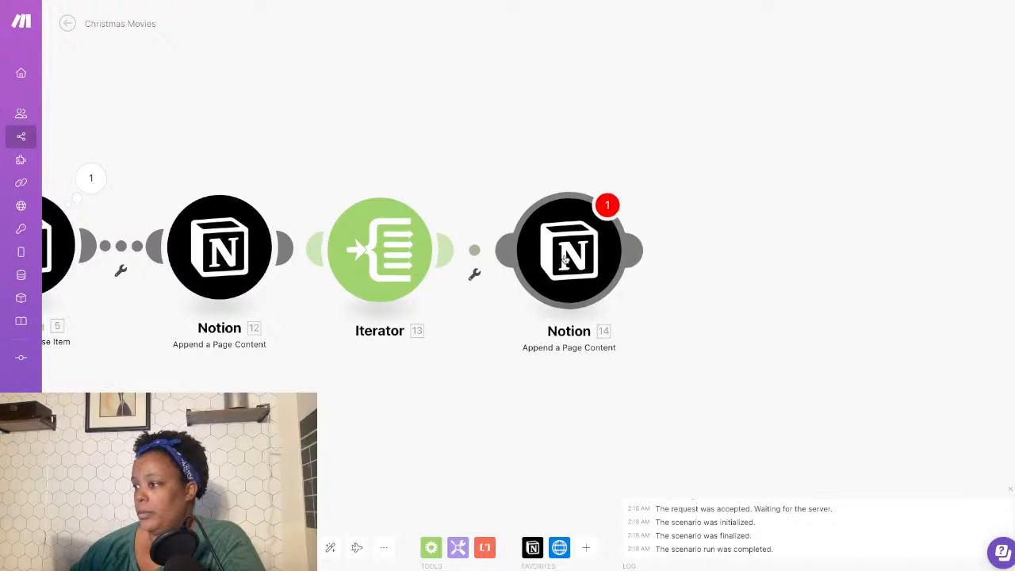
# Map the second append module's Page ID to the Page ID from Notion Search Objects.
pyautogui.click(579, 254)
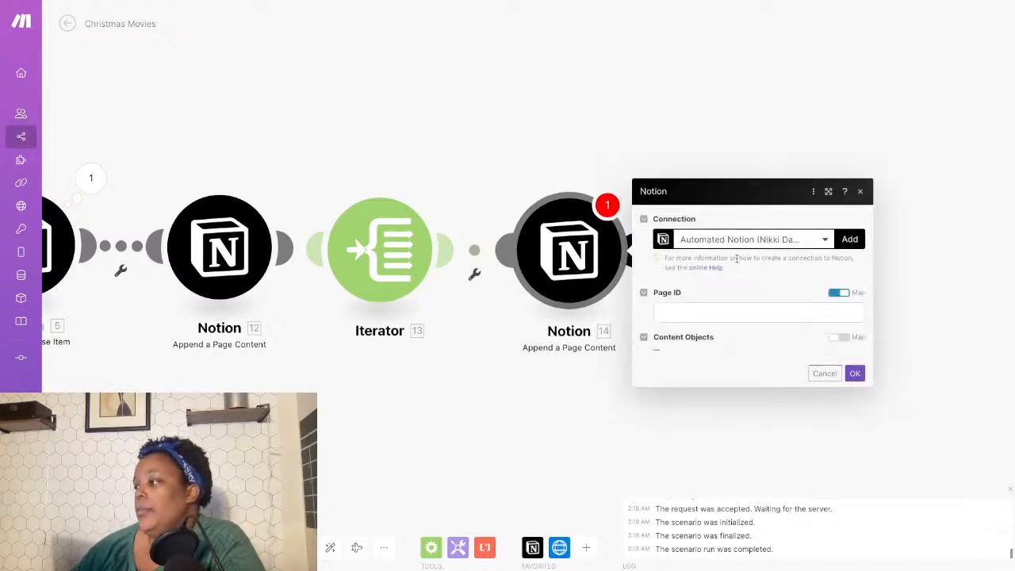
pyautogui.click(713, 278)
pyautogui.scroll(-10, 584, 449)
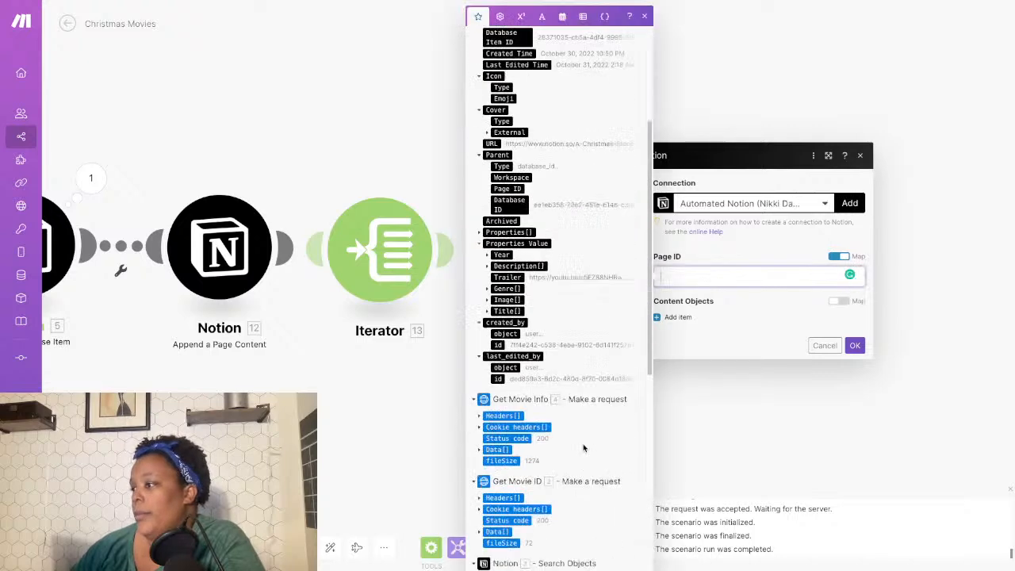
pyautogui.scroll(-5, 584, 449)
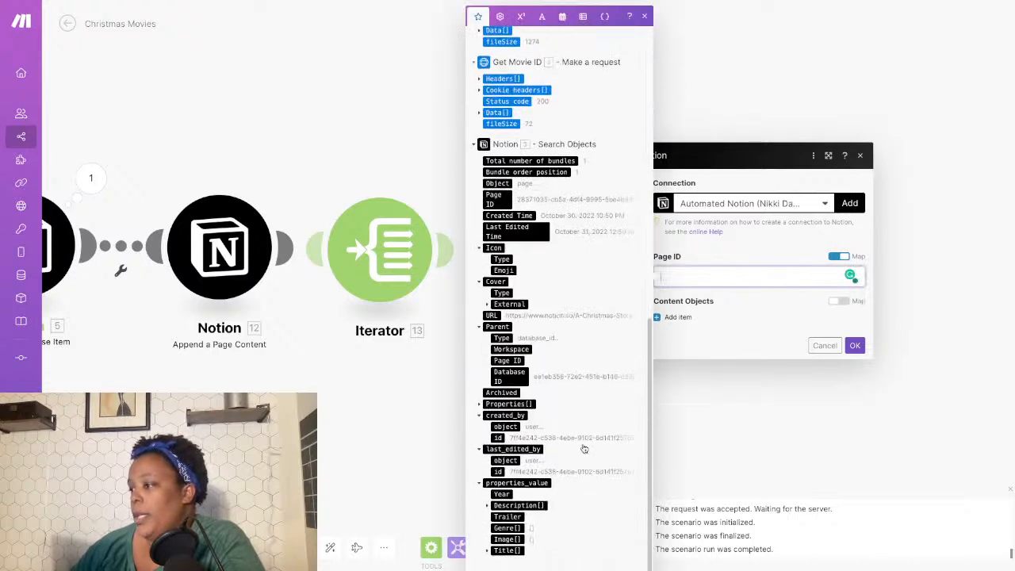
pyautogui.click(492, 199)
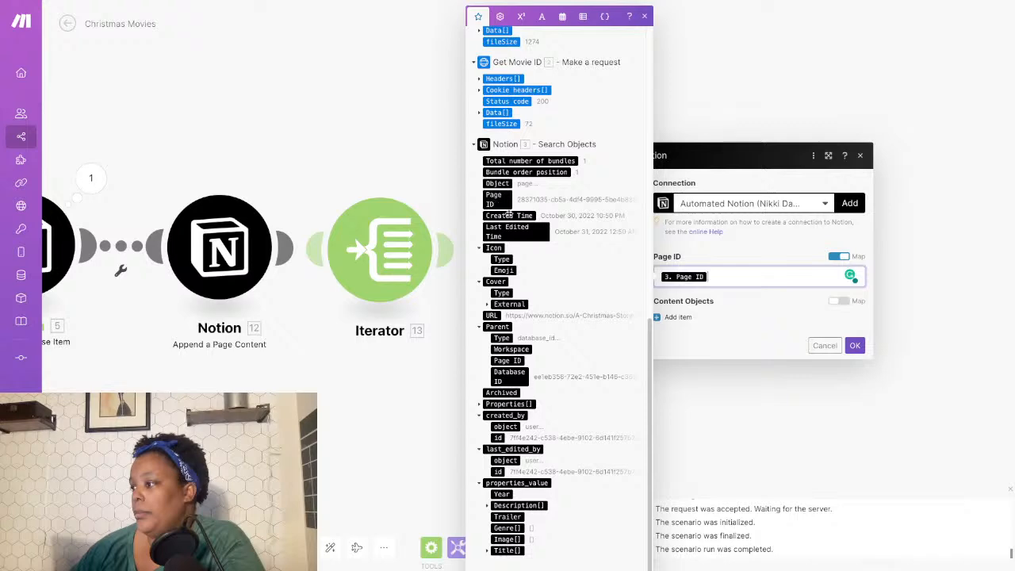
# Add a Paragraph content object with one text item to the second Append a Page Content module.
pyautogui.click(680, 317)
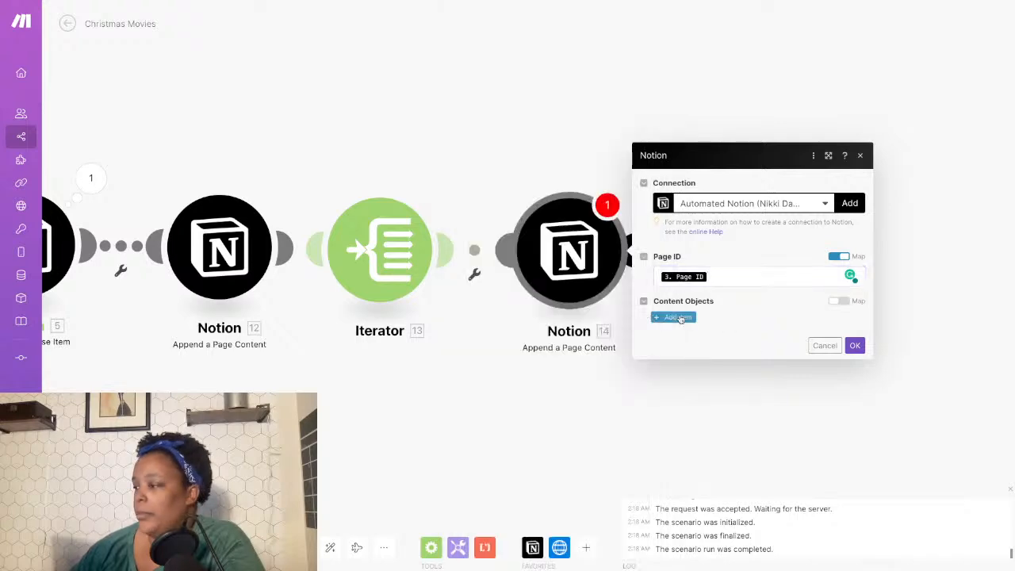
pyautogui.click(698, 318)
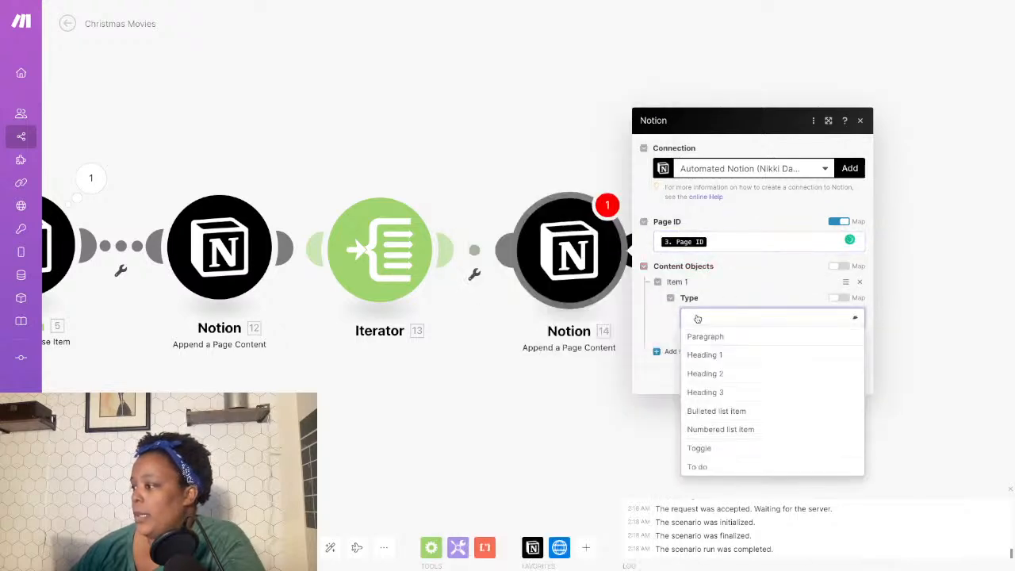
pyautogui.click(705, 340)
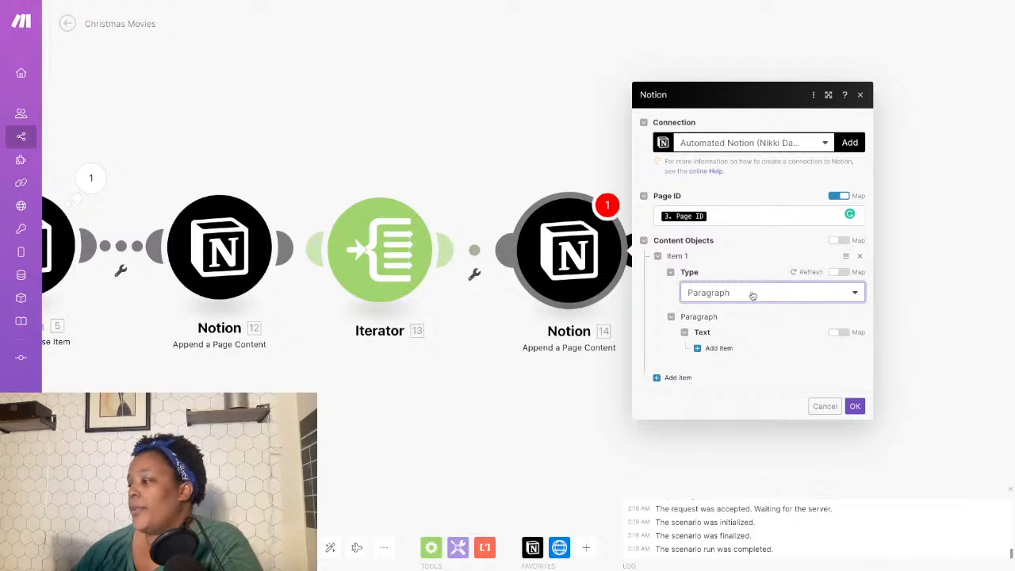
pyautogui.click(720, 349)
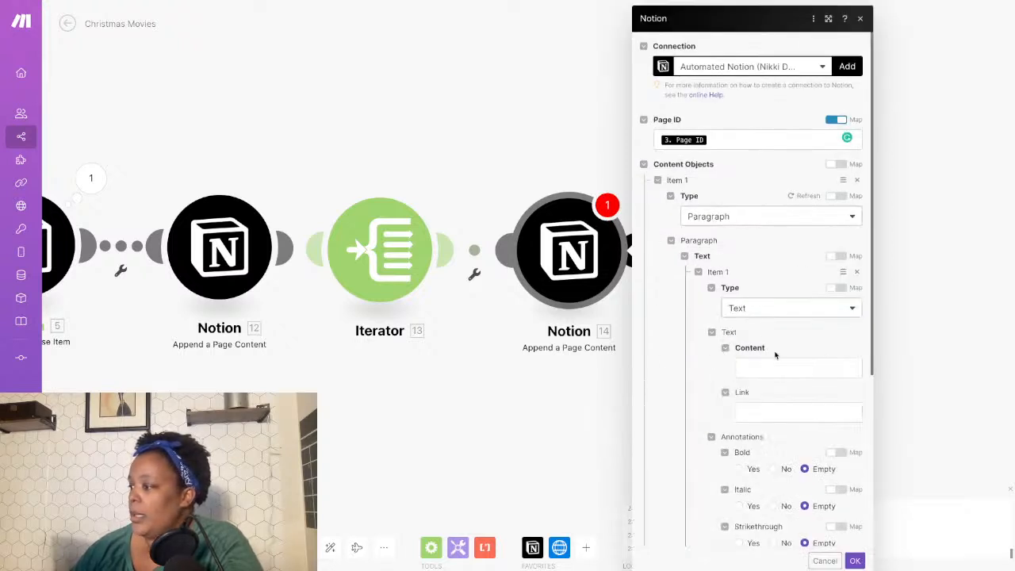
# Map the text item's content to the Iterator's source and its link to the Iterator's link, and save the module.
pyautogui.click(766, 364)
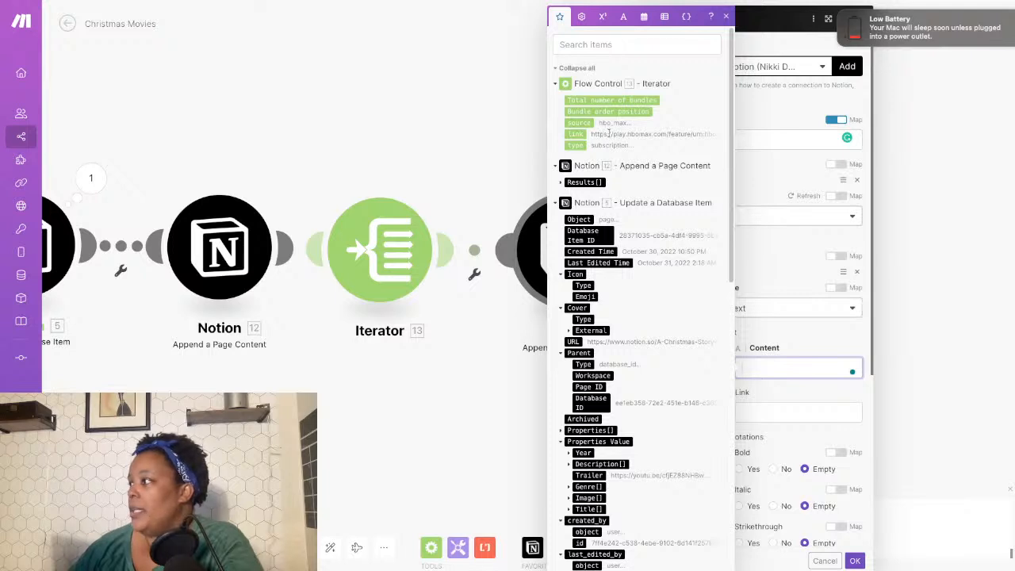
pyautogui.click(588, 123)
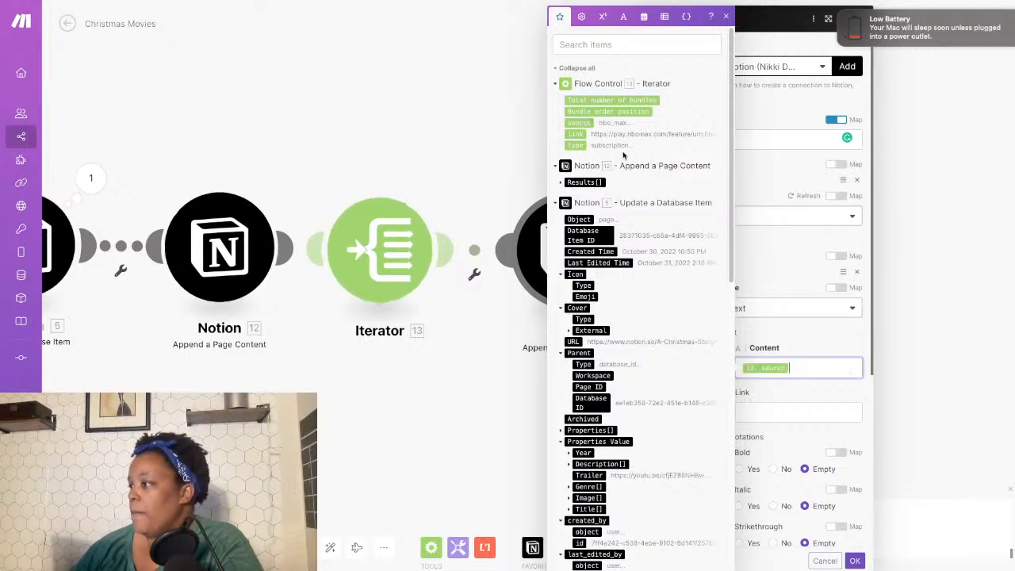
pyautogui.click(775, 414)
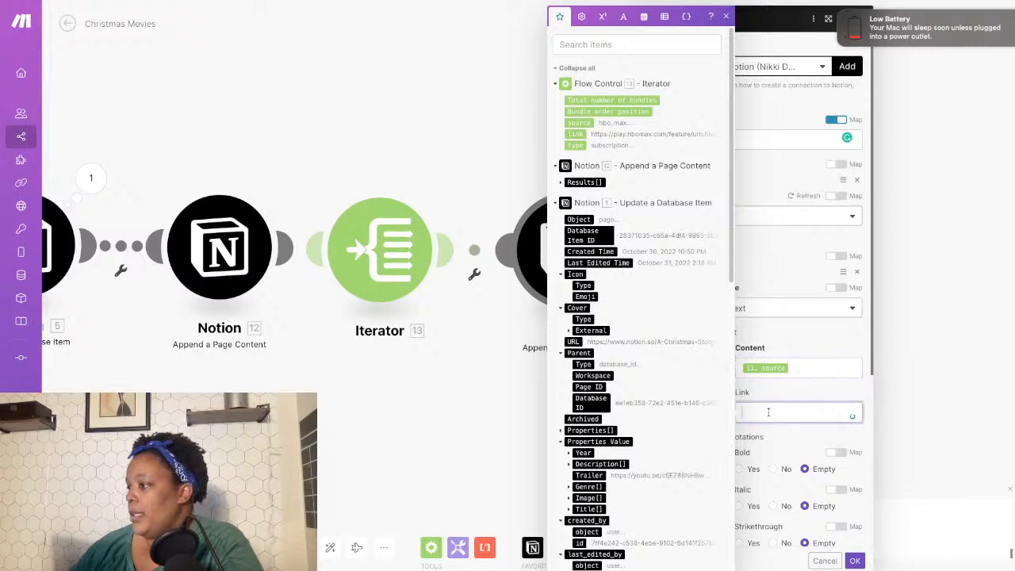
pyautogui.click(580, 134)
pyautogui.click(812, 392)
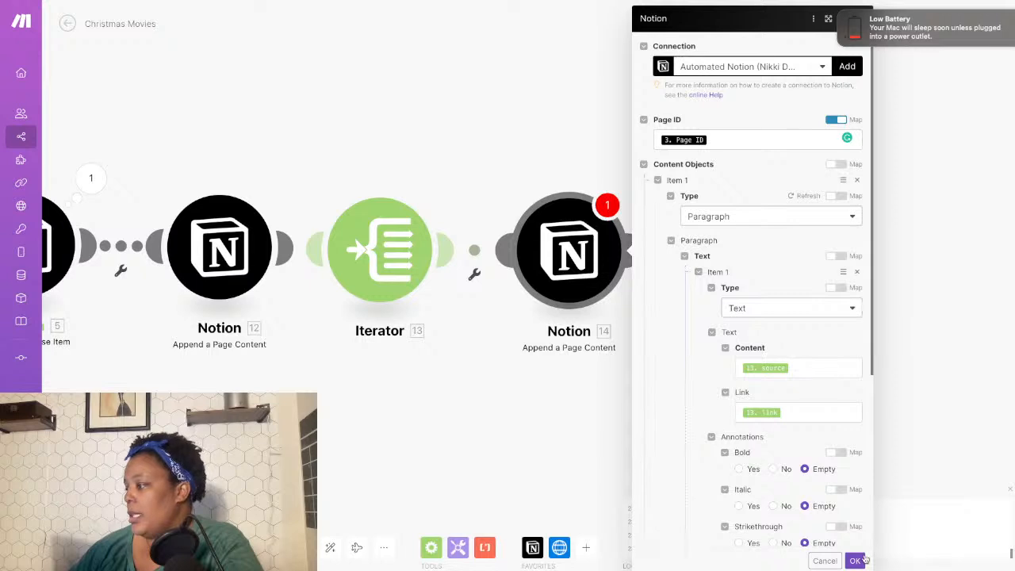
pyautogui.click(855, 561)
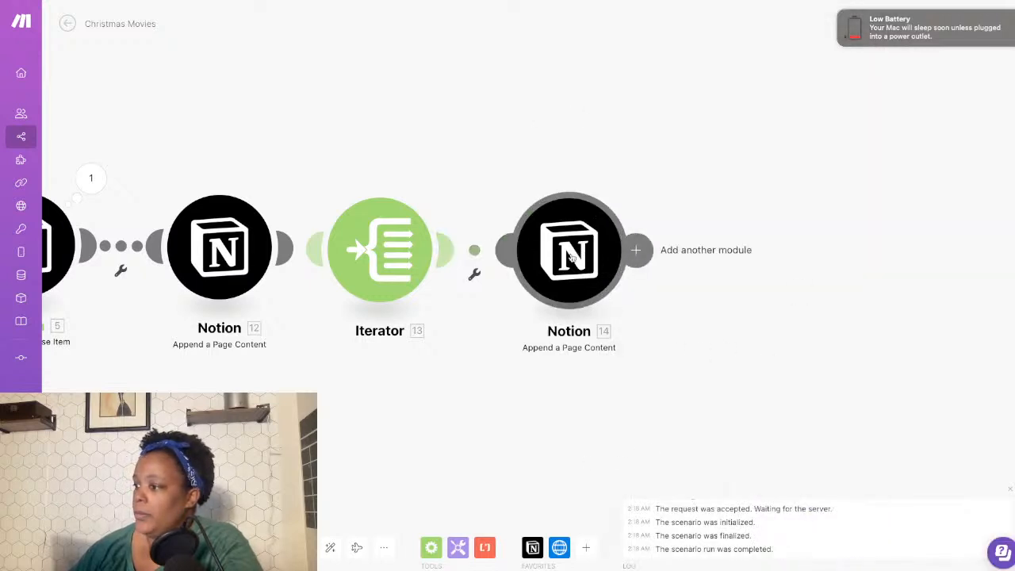
pyautogui.moveTo(761, 4)
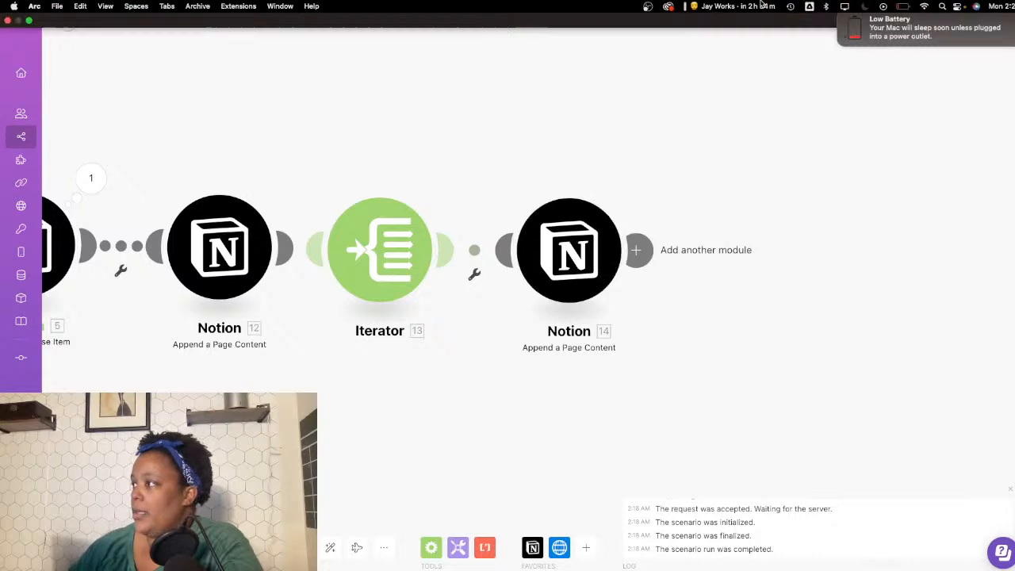
pyautogui.click(902, 8)
pyautogui.click(812, 193)
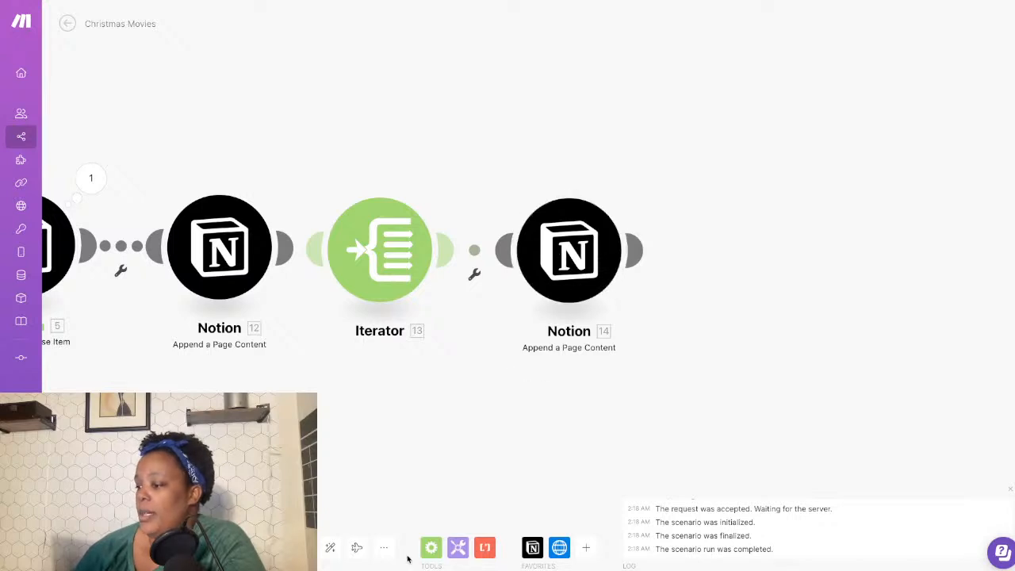
# Add an Array aggregator from Flow Control and connect it after the second Append a Page Content module.
pyautogui.click(430, 547)
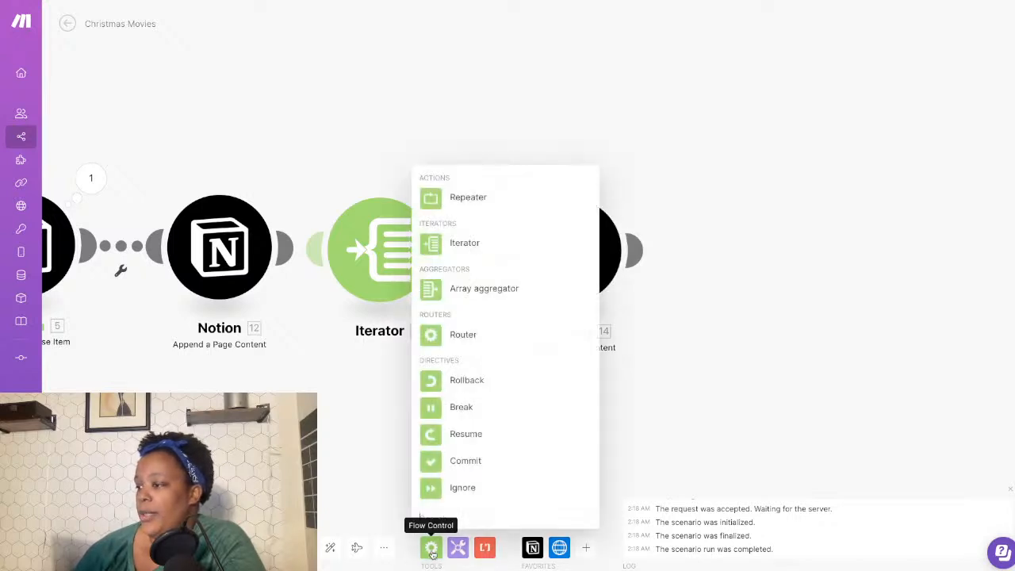
pyautogui.click(463, 289)
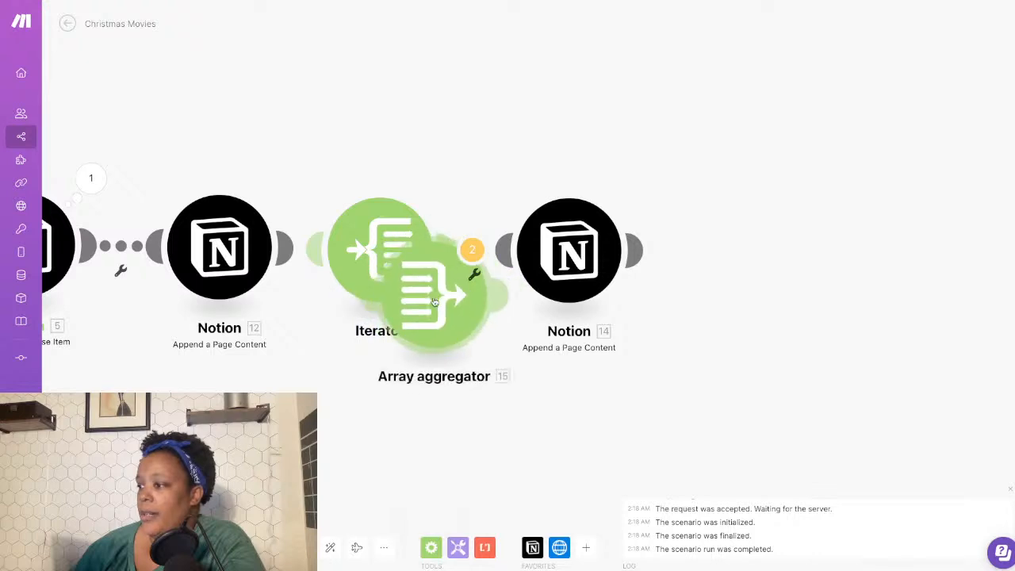
pyautogui.moveTo(435, 302); pyautogui.dragTo(758, 256)
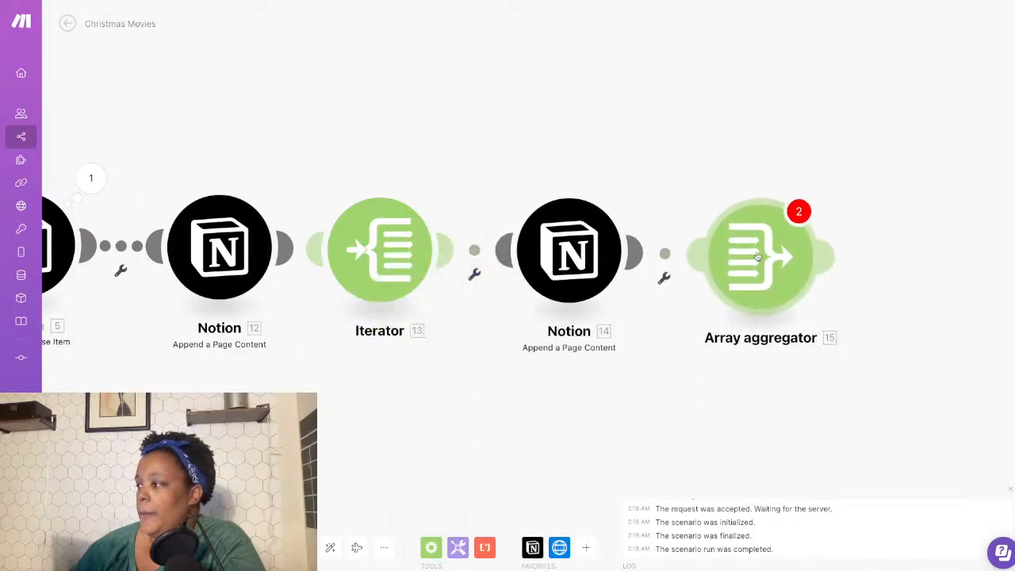
# Set the Array aggregator's source module to Iterator [13], include Total number of bundles as an aggregated field, and save.
pyautogui.click(753, 247)
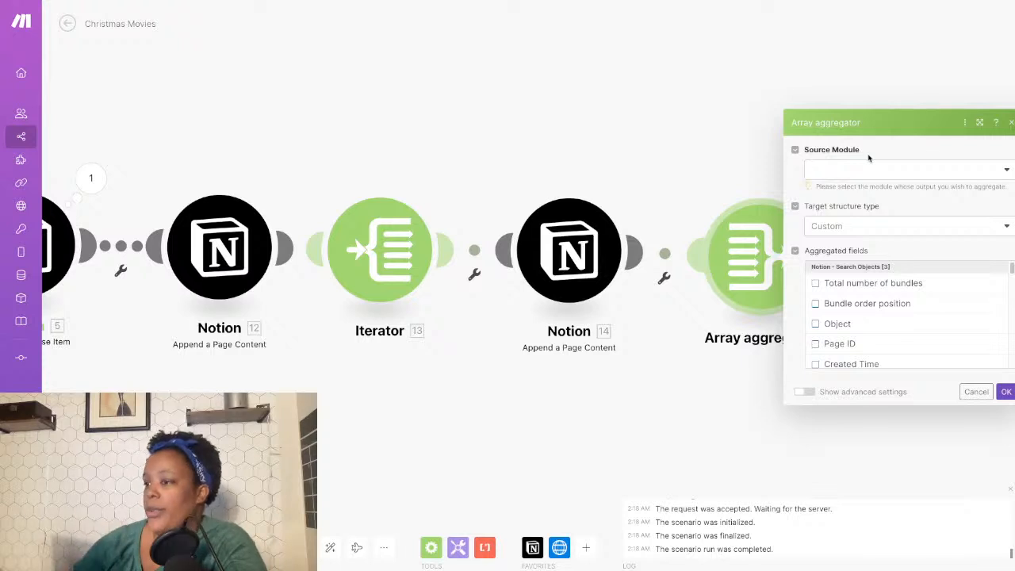
pyautogui.click(848, 168)
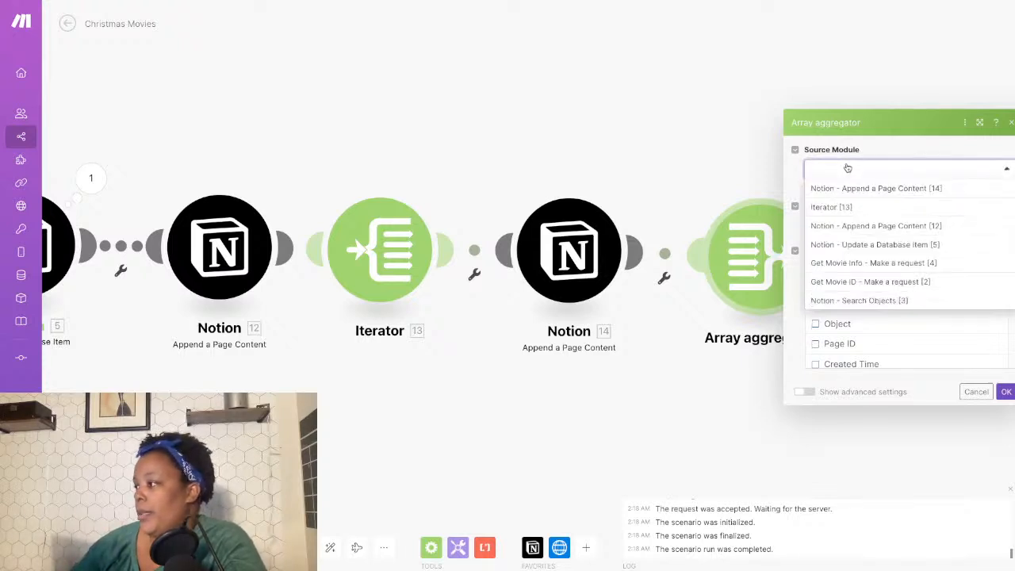
pyautogui.click(829, 208)
pyautogui.click(868, 225)
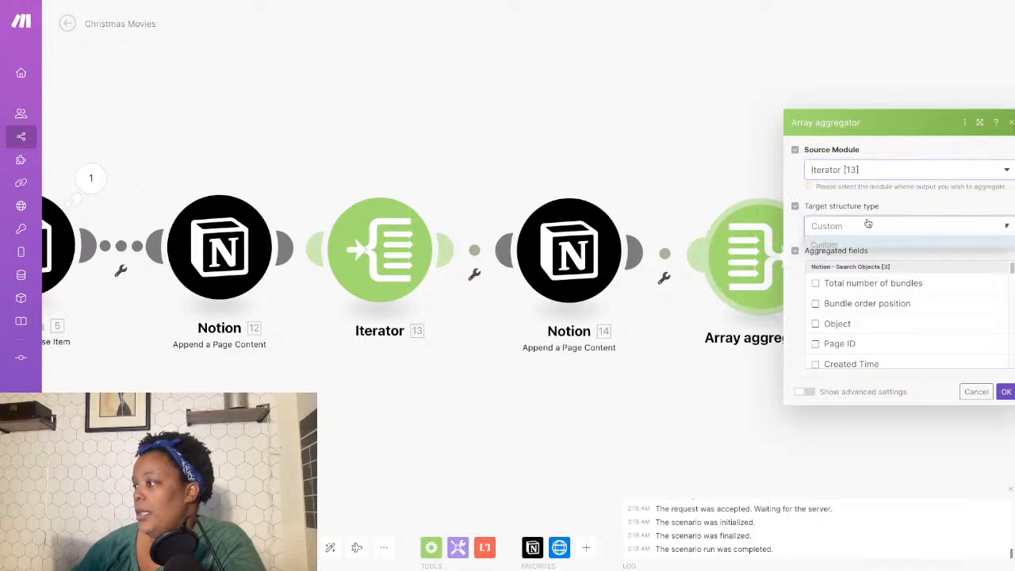
pyautogui.click(890, 197)
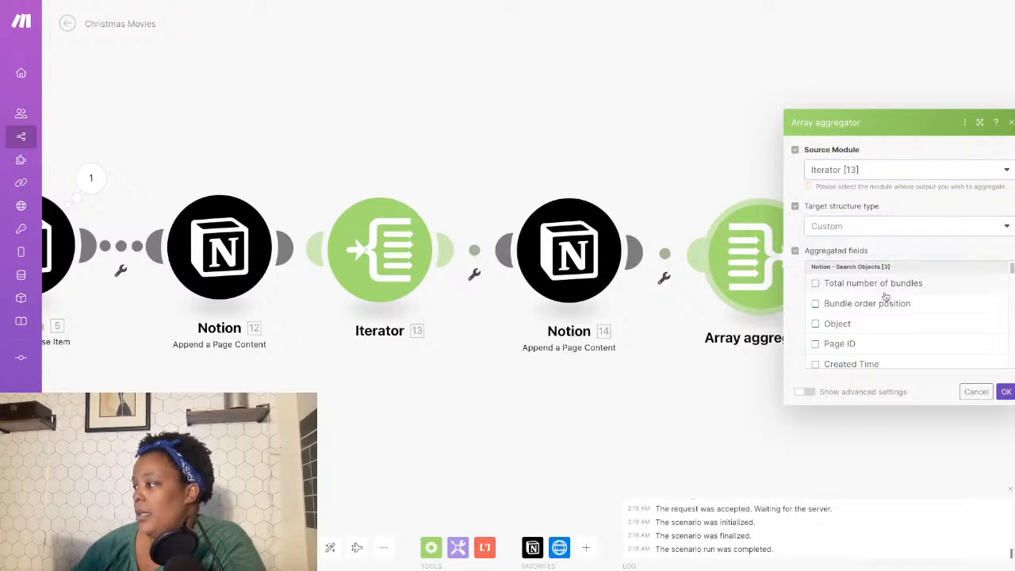
pyautogui.click(816, 284)
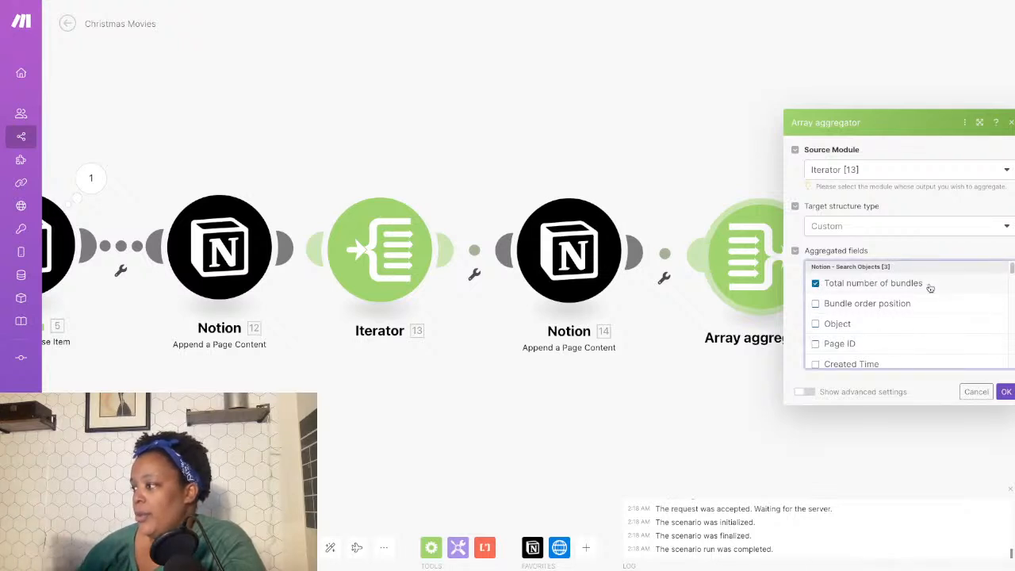
pyautogui.click(1005, 393)
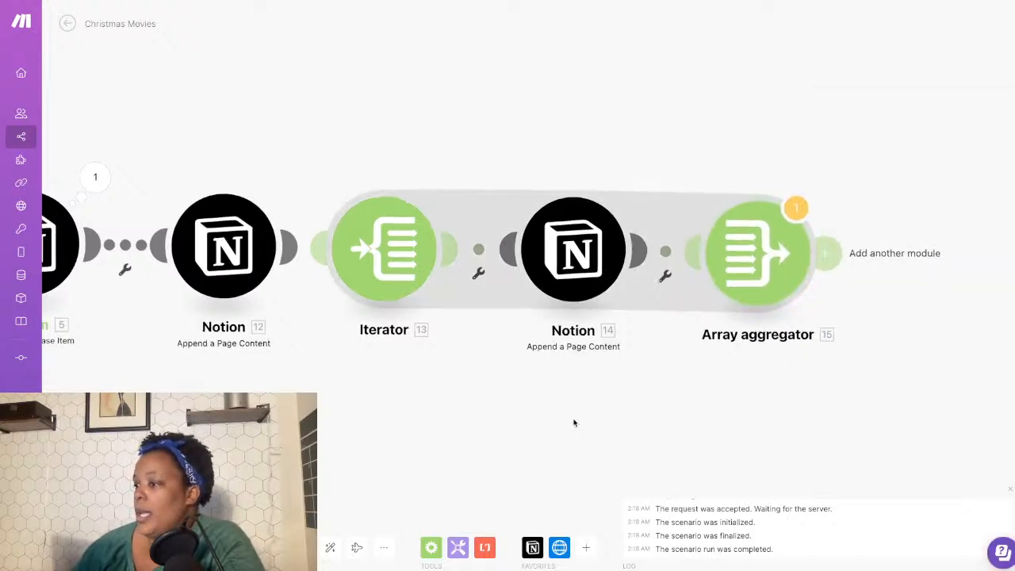
pyautogui.moveTo(574, 421); pyautogui.dragTo(744, 415)
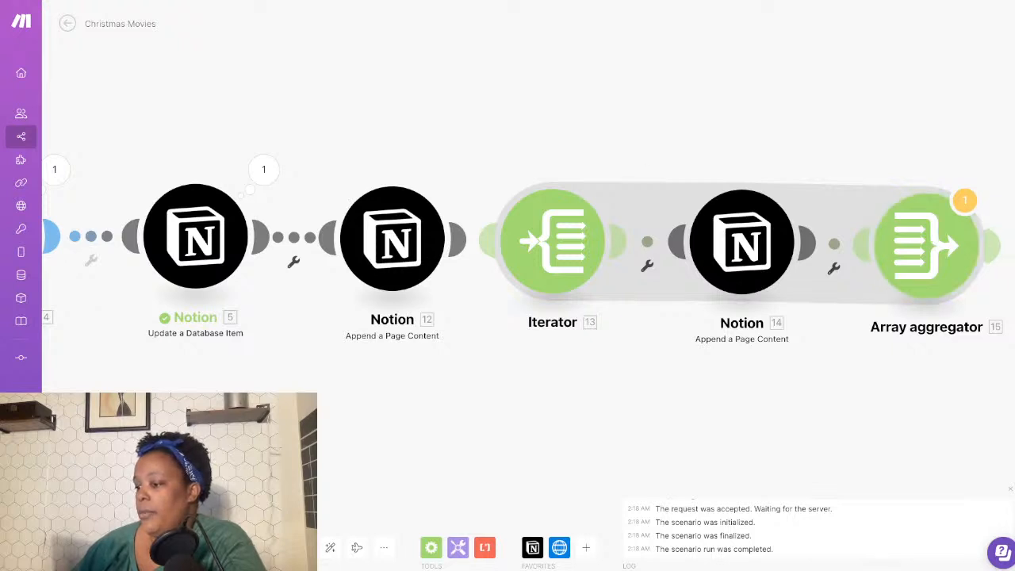
pyautogui.click(249, 547)
pyautogui.click(432, 560)
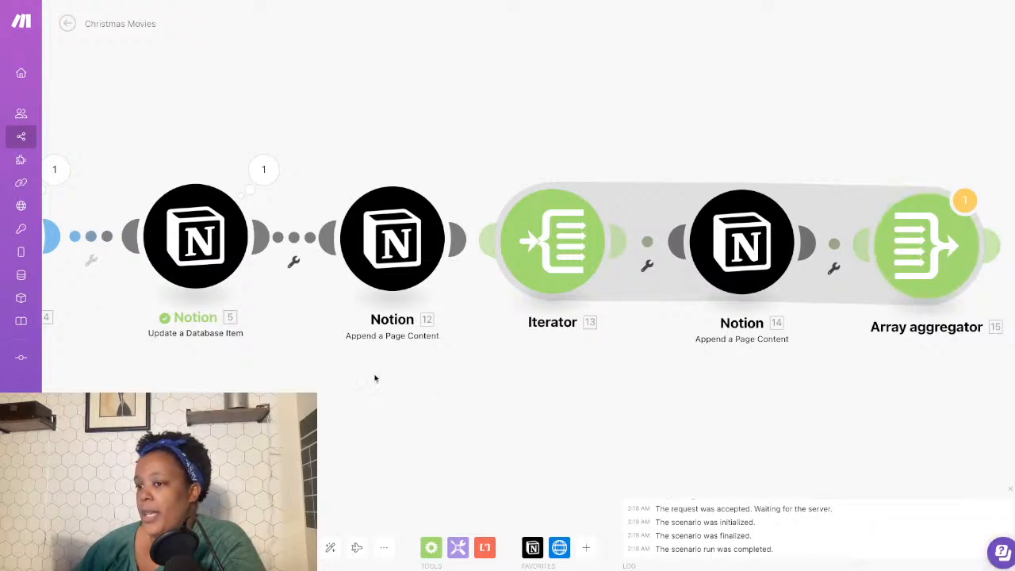
# Switch to Notion and add a Checkbox property to the A Christmas Story page.
pyautogui.hotkey('ctrl', 'Left')
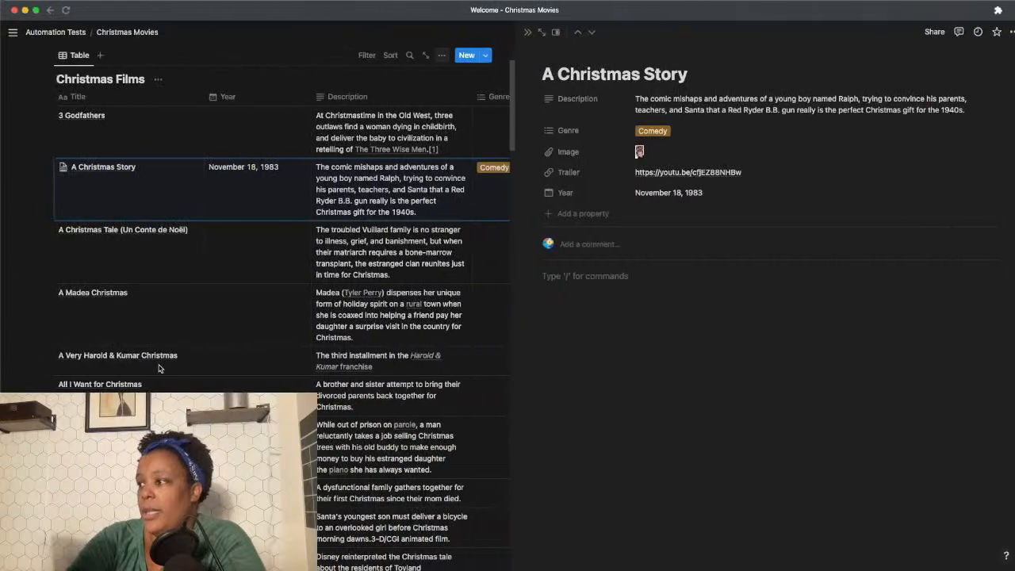
pyautogui.click(580, 216)
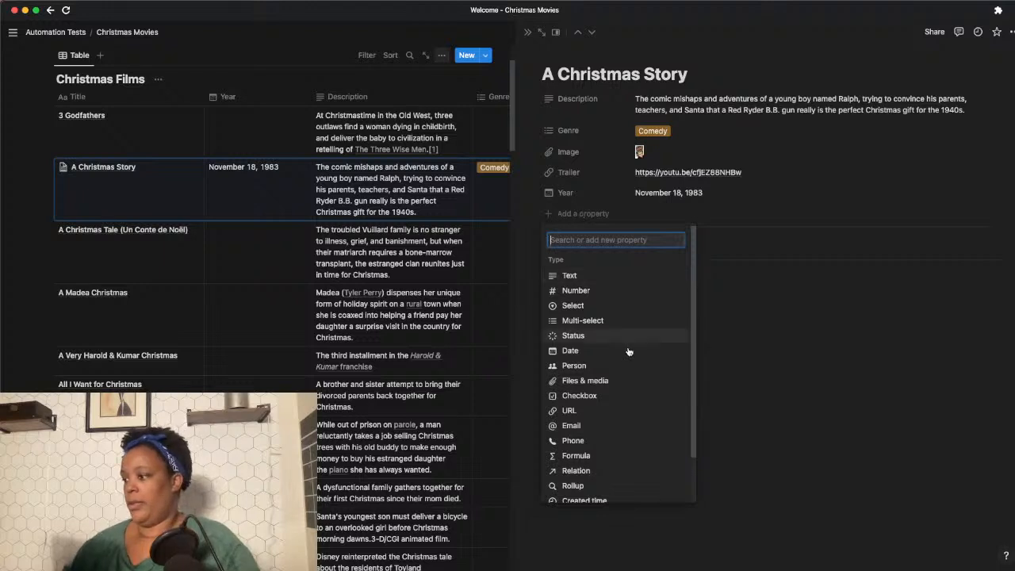
pyautogui.click(575, 396)
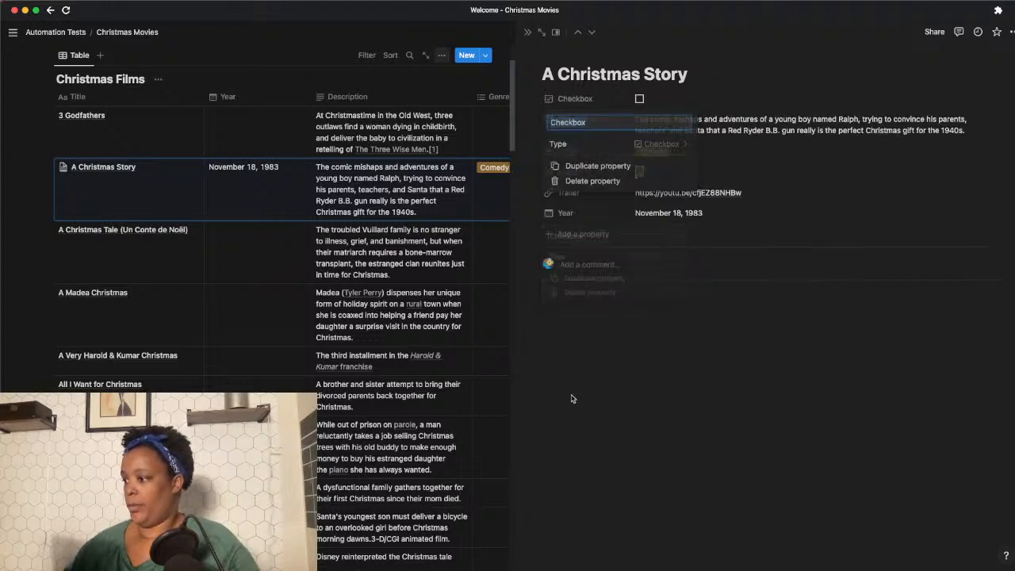
pyautogui.click(662, 238)
# Rename the new checkbox property as Updated.
pyautogui.click(587, 101)
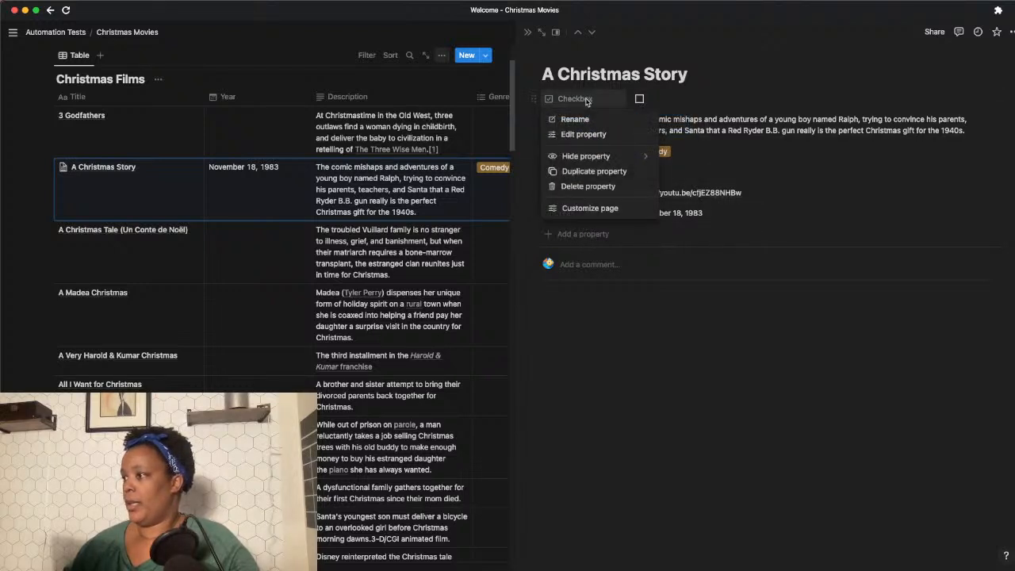
pyautogui.click(585, 119)
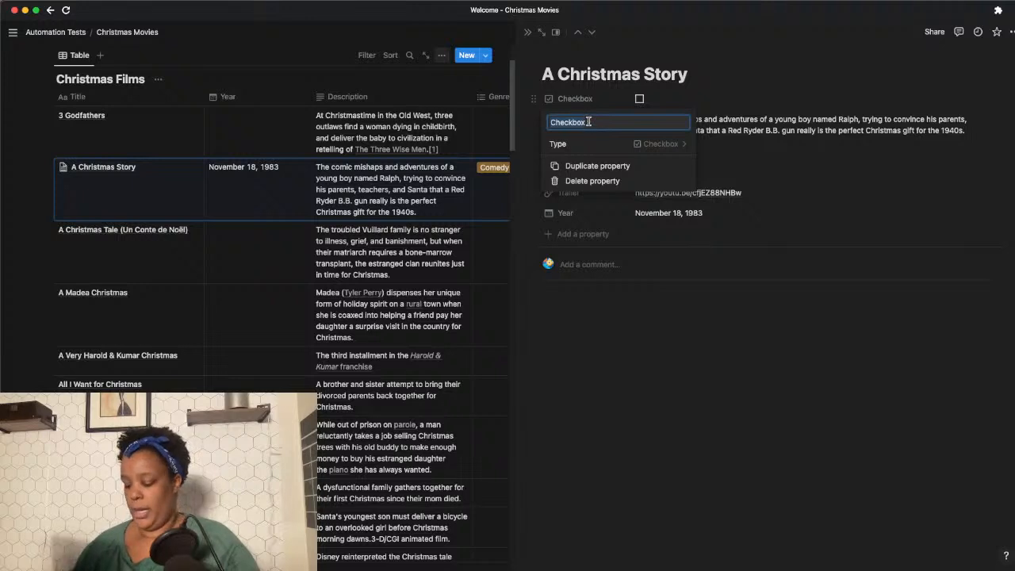
pyautogui.write('Updated')
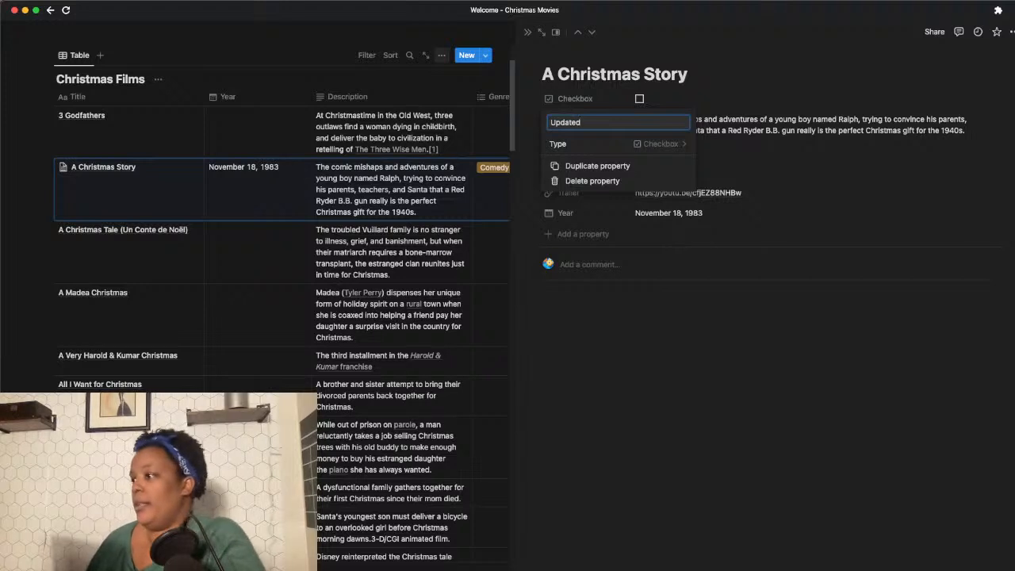
pyautogui.click(694, 64)
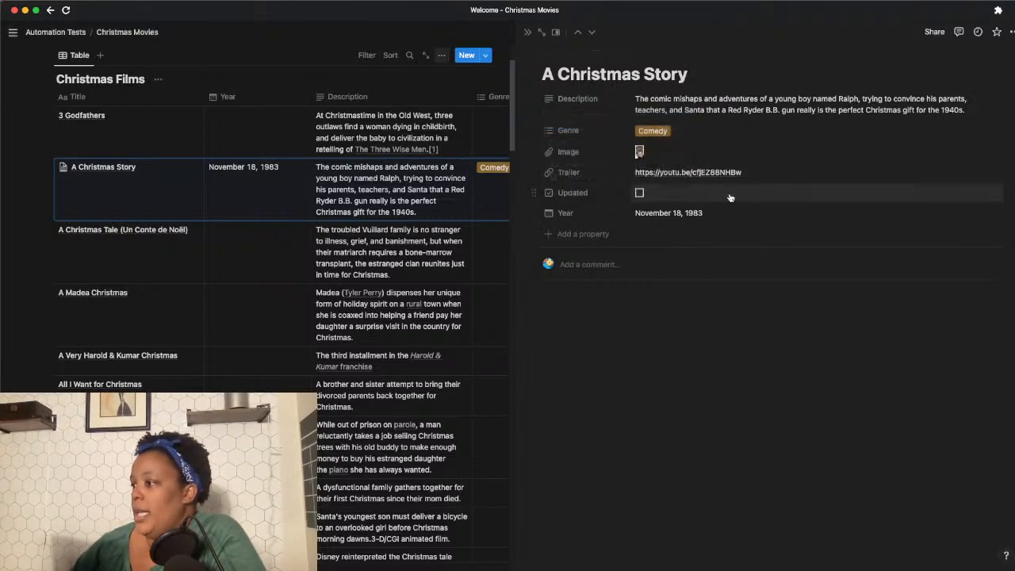
# Hide the Updated property on the A Christmas Story page.
pyautogui.click(536, 194)
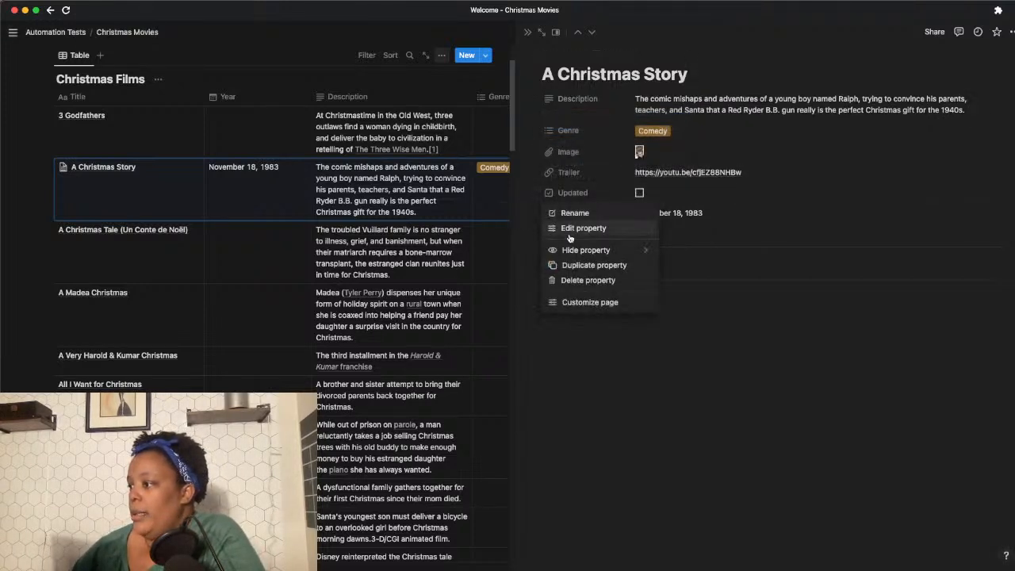
pyautogui.moveTo(574, 251)
pyautogui.click(694, 259)
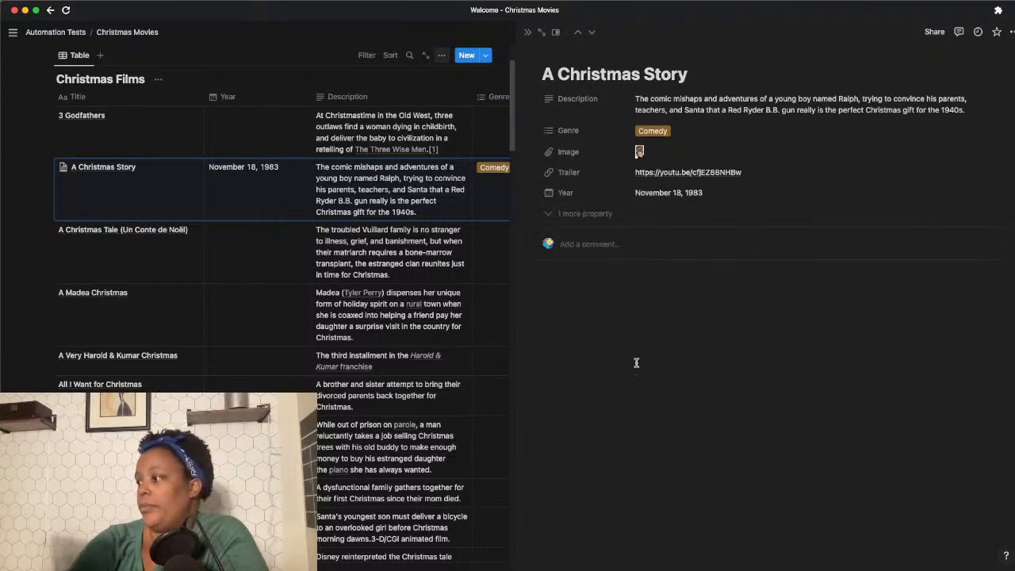
# Switch to Make and add a Notion Update a Database Item module after the Array aggregator.
pyautogui.hotkey('ctrl', 'Right')
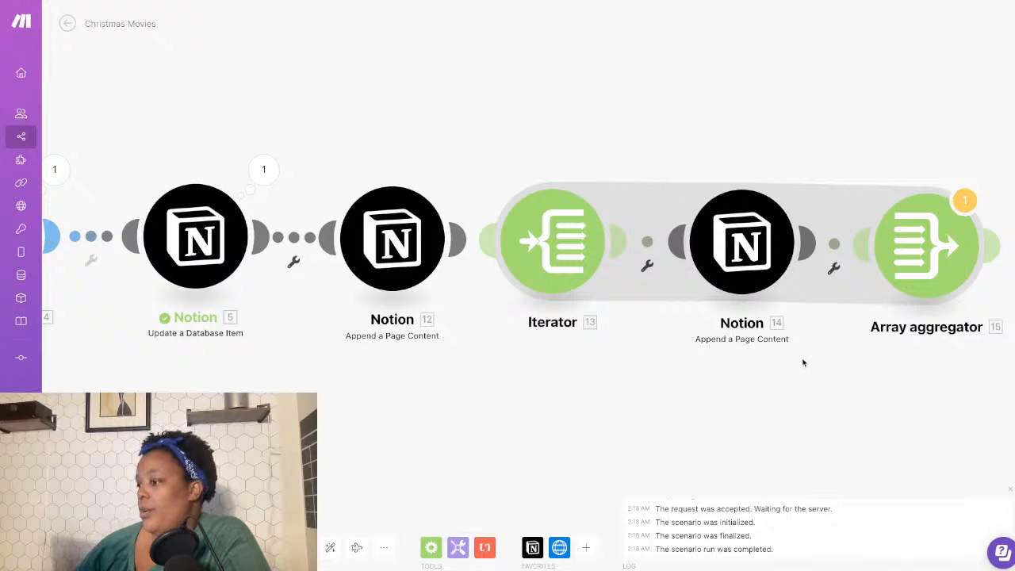
pyautogui.hscroll(5, 803, 363)
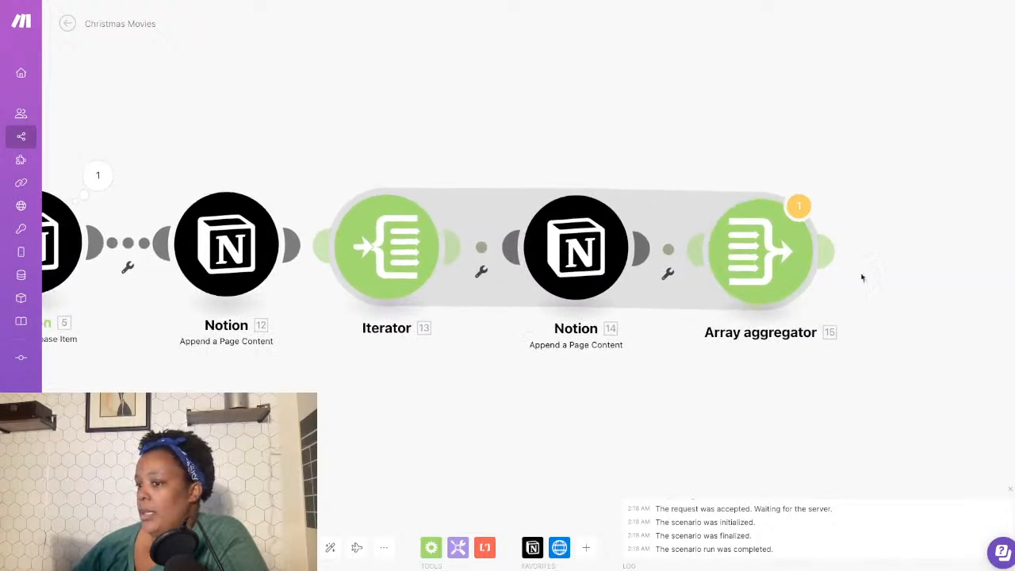
pyautogui.click(828, 253)
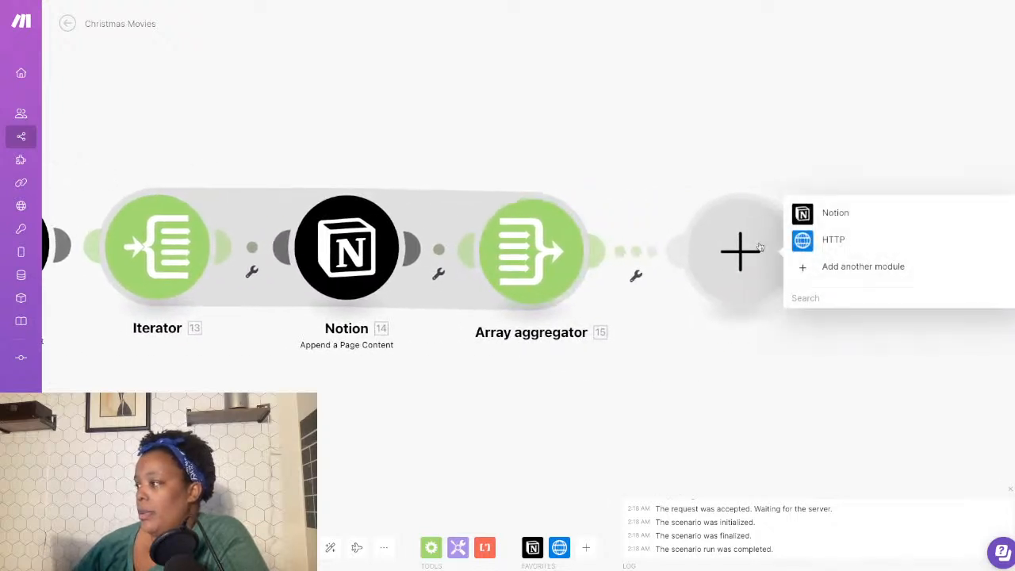
pyautogui.click(846, 211)
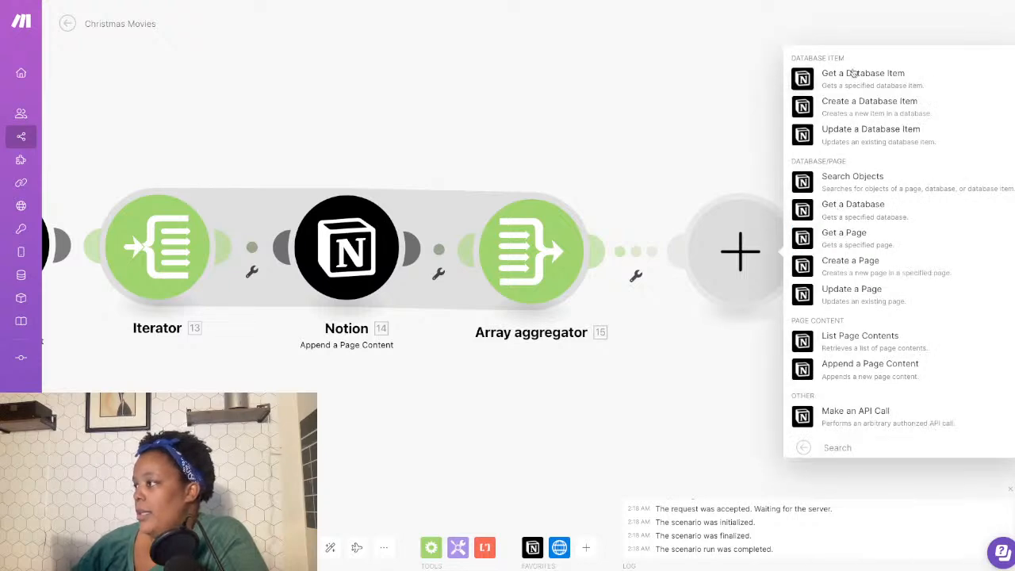
pyautogui.click(841, 134)
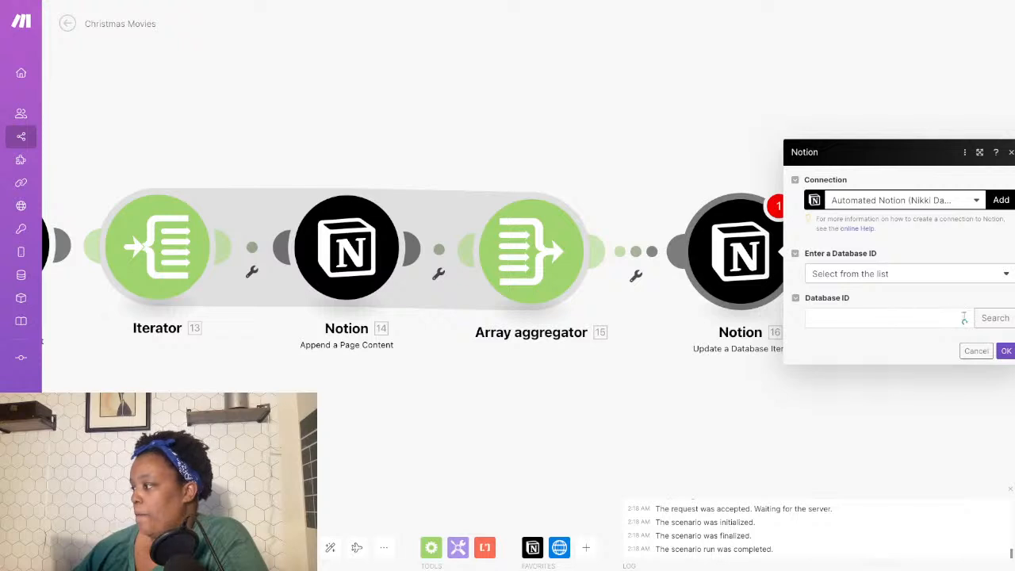
# Find the module's database by searching for christmas, and map the Database Item ID to the Page ID from Notion Search Objects [3].
pyautogui.click(994, 318)
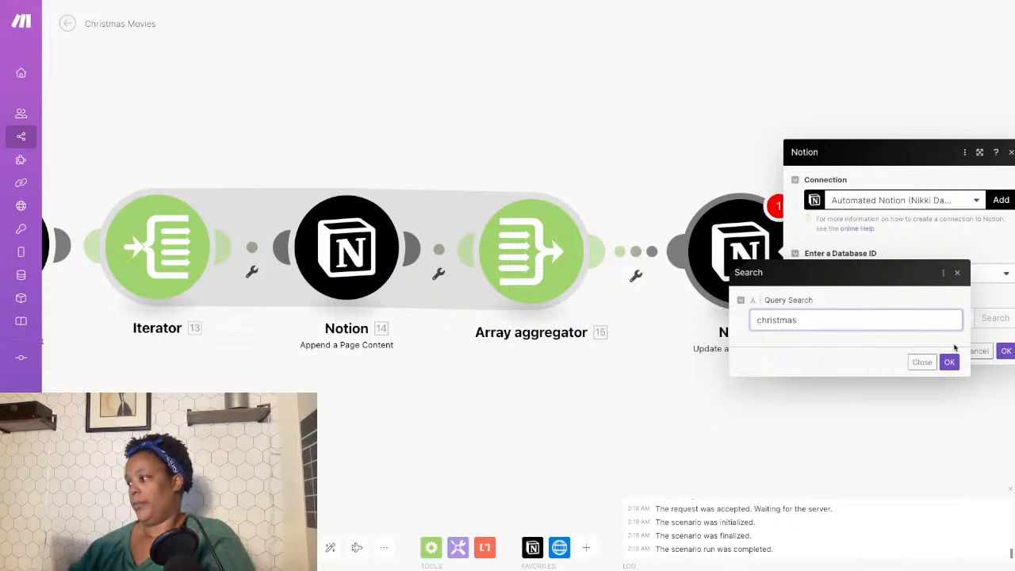
pyautogui.click(949, 362)
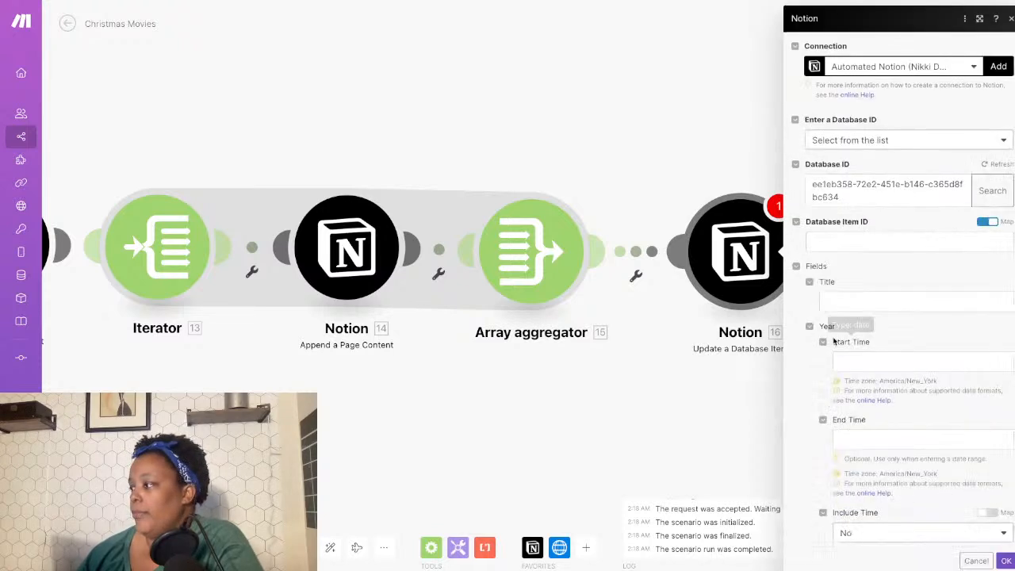
pyautogui.click(832, 240)
pyautogui.scroll(-8, 723, 402)
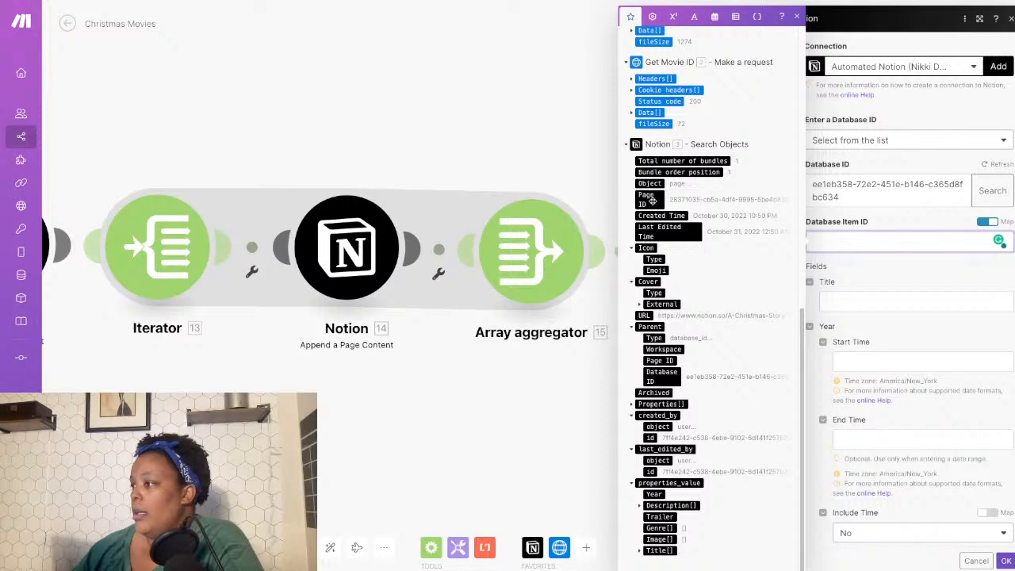
pyautogui.click(652, 200)
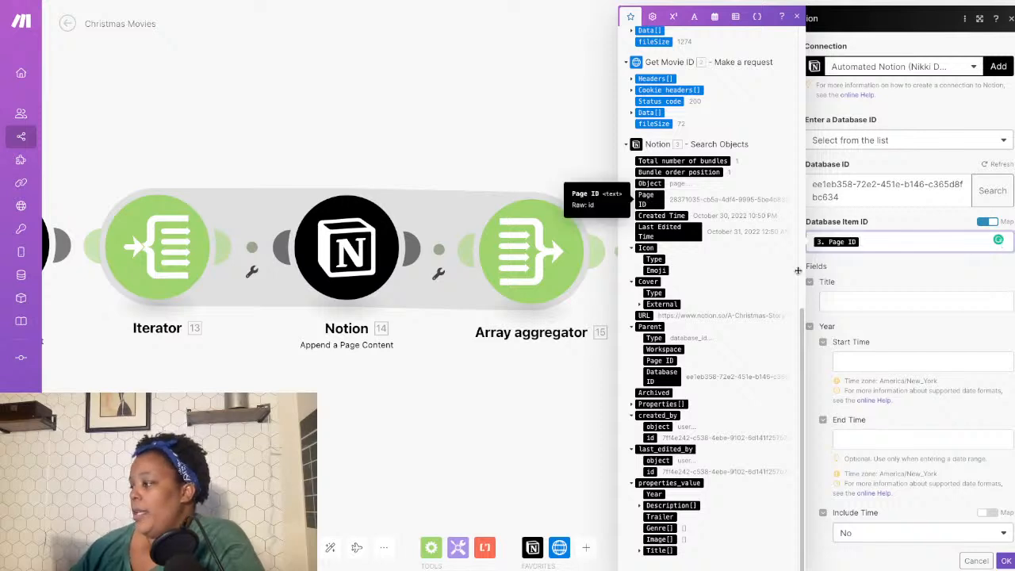
# Set the Updated field to Yes in the new Notion module and confirm its settings.
pyautogui.click(878, 270)
pyautogui.scroll(-3, 878, 278)
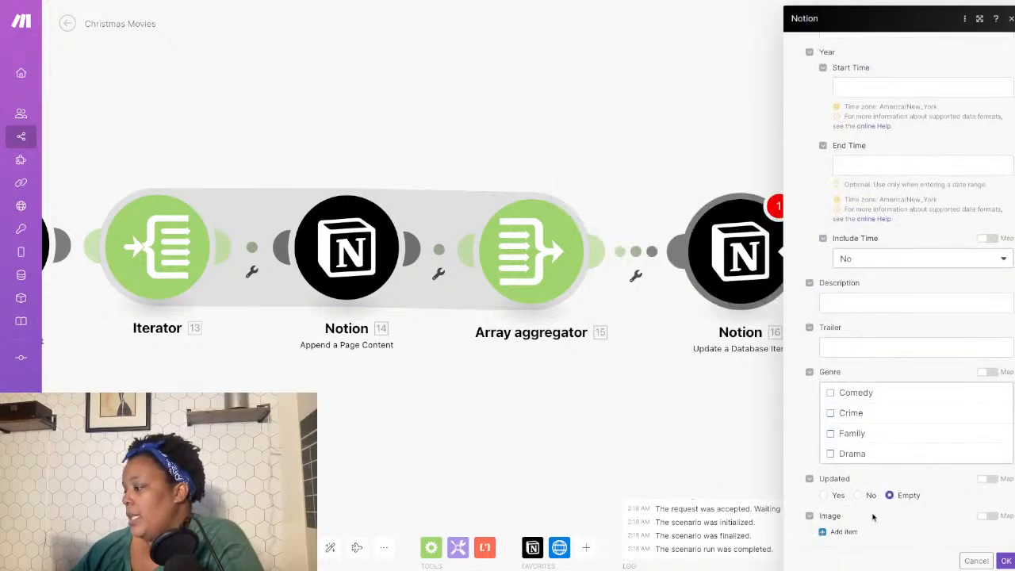
pyautogui.click(824, 496)
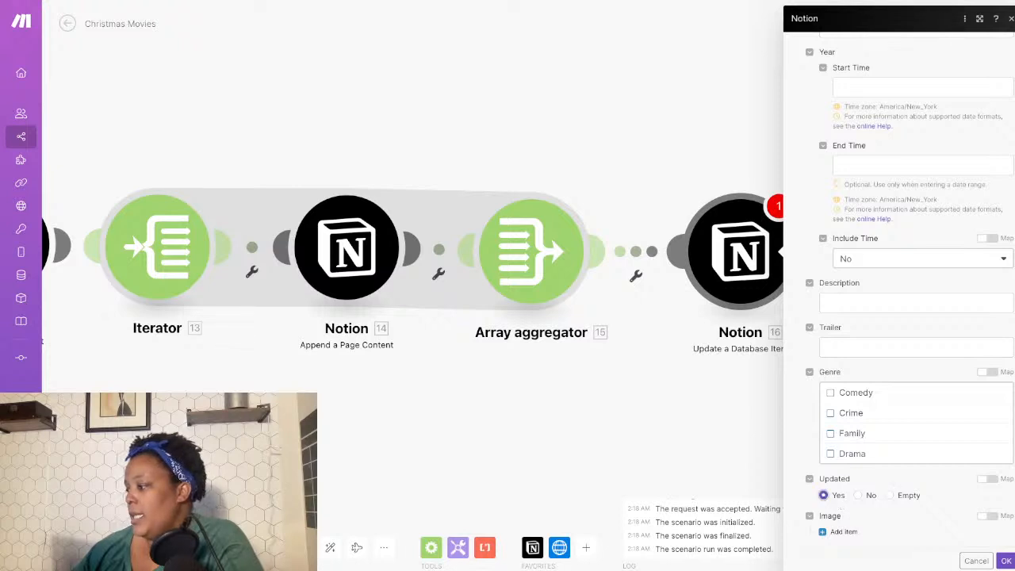
pyautogui.click(1006, 561)
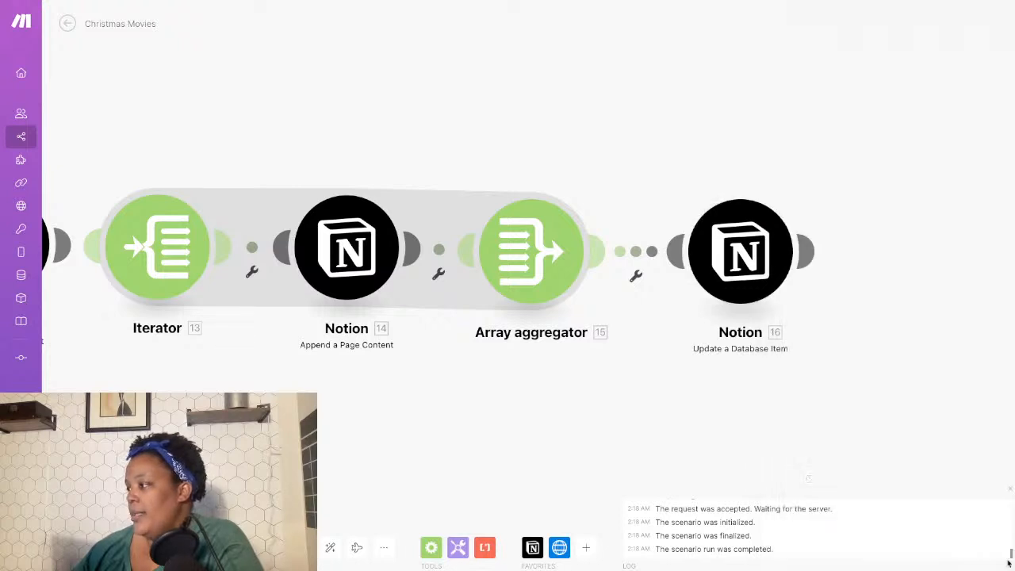
# Open the settings of the Notion Search Objects module at the start of the scenario.
pyautogui.moveTo(370, 413); pyautogui.dragTo(548, 432)
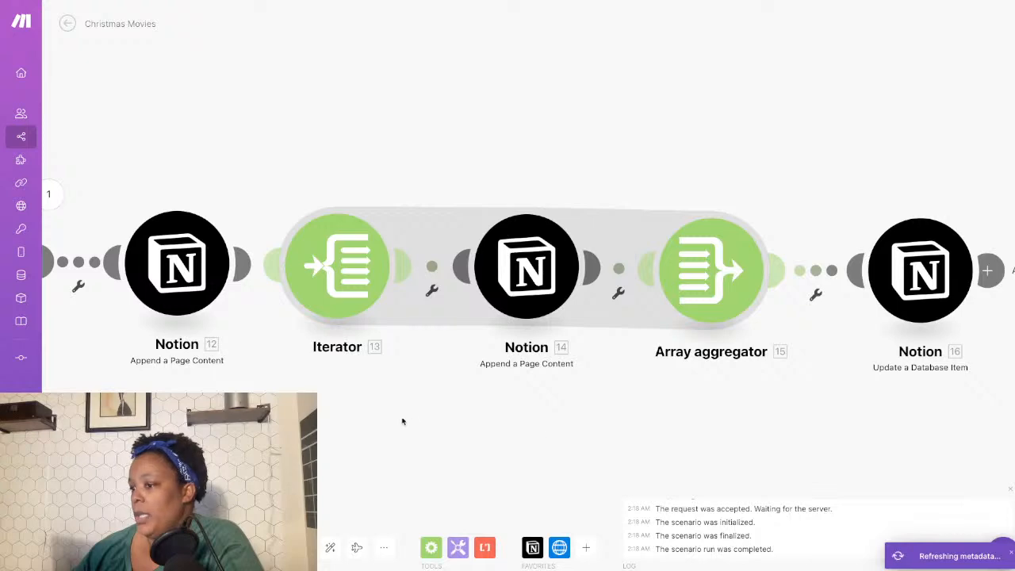
pyautogui.moveTo(307, 417); pyautogui.dragTo(410, 403)
pyautogui.moveTo(205, 387); pyautogui.dragTo(495, 428)
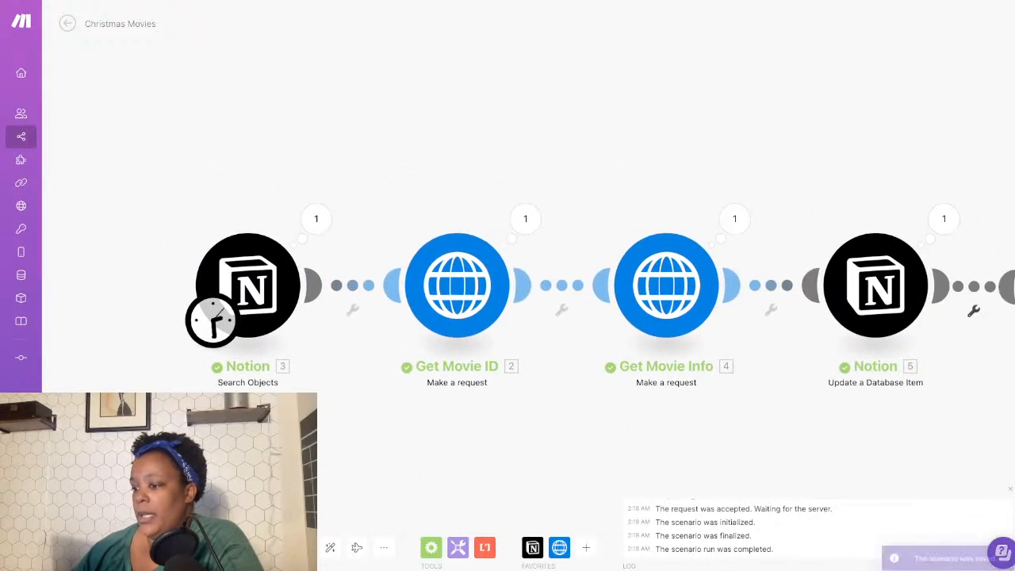
pyautogui.click(258, 290)
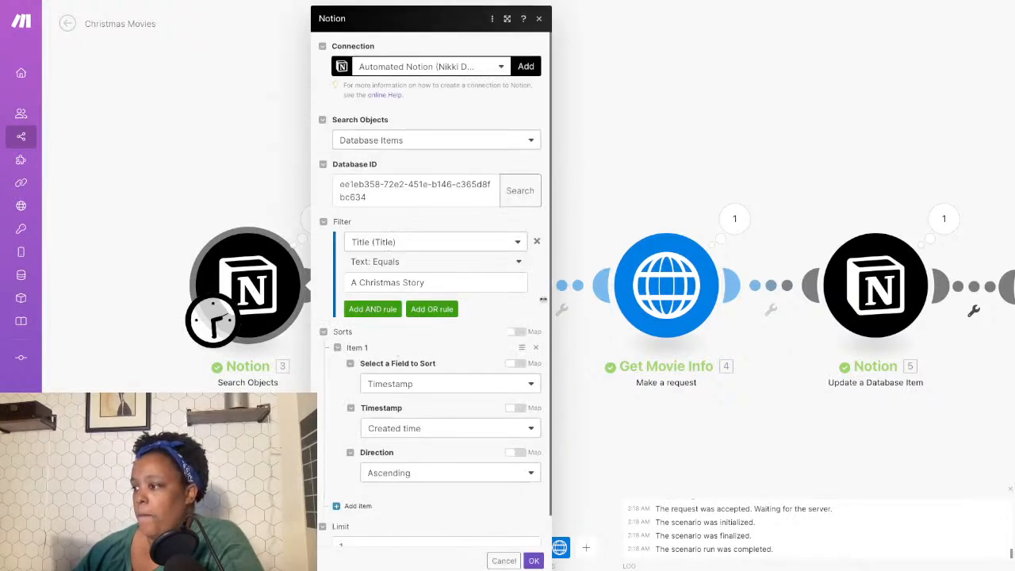
pyautogui.scroll(-1, 516, 286)
pyautogui.scroll(1, 489, 294)
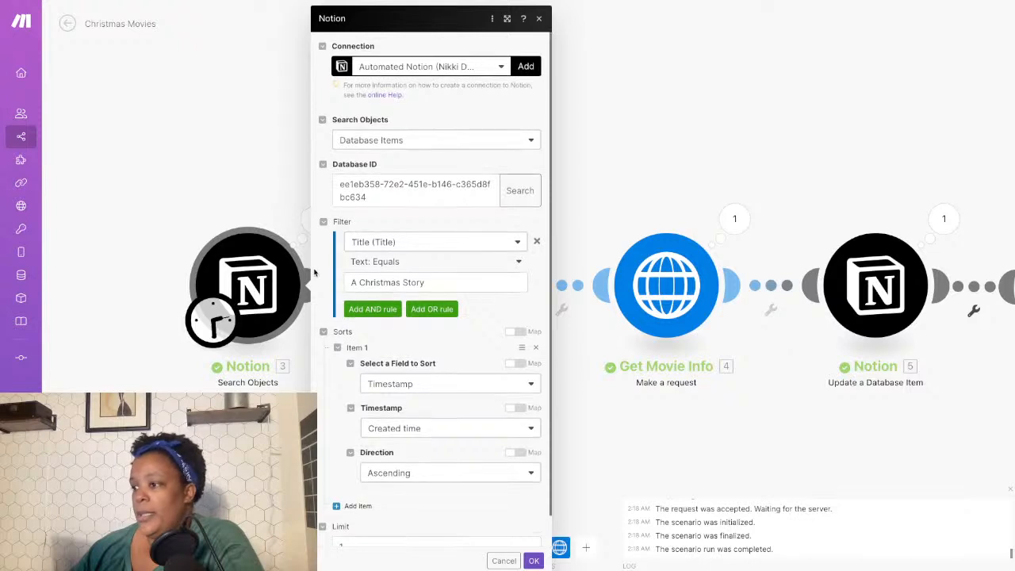
pyautogui.click(426, 282)
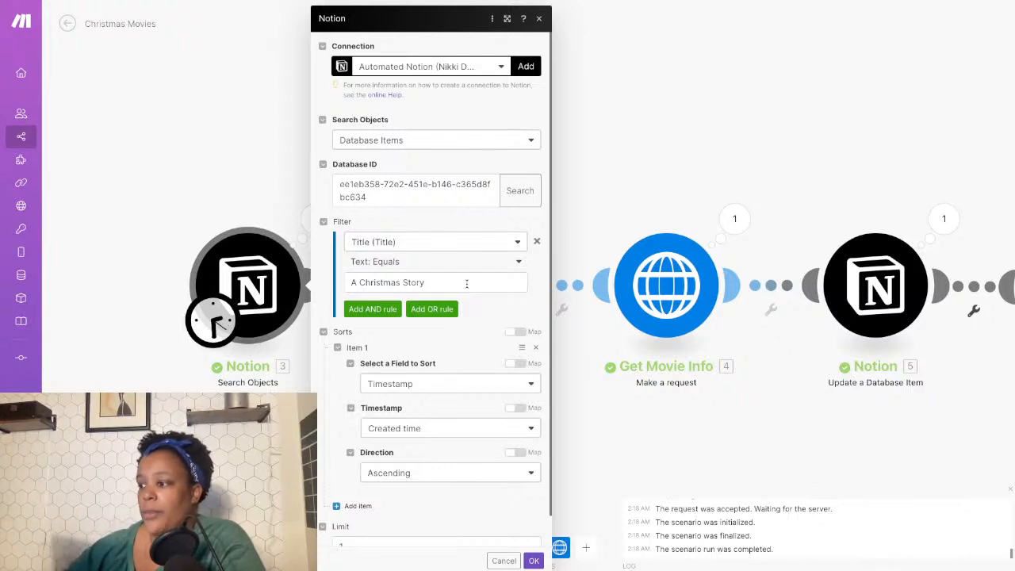
pyautogui.scroll(-1, 339, 421)
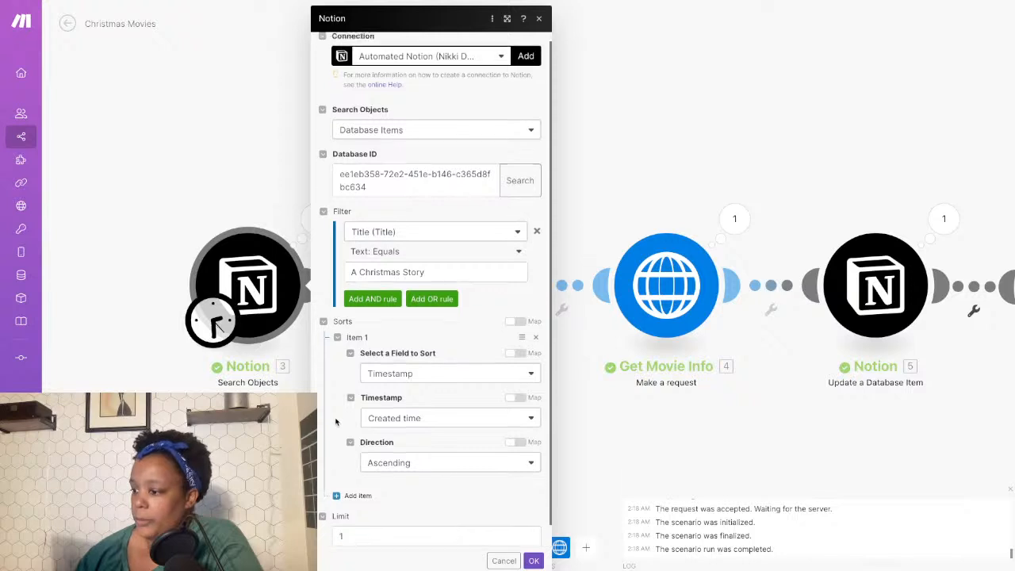
pyautogui.click(358, 473)
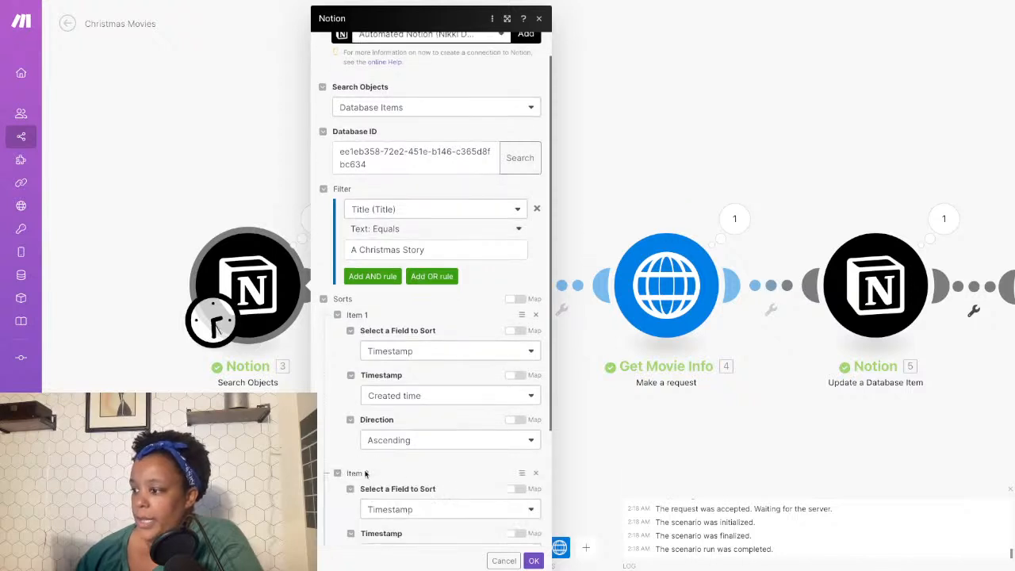
pyautogui.scroll(-2, 417, 461)
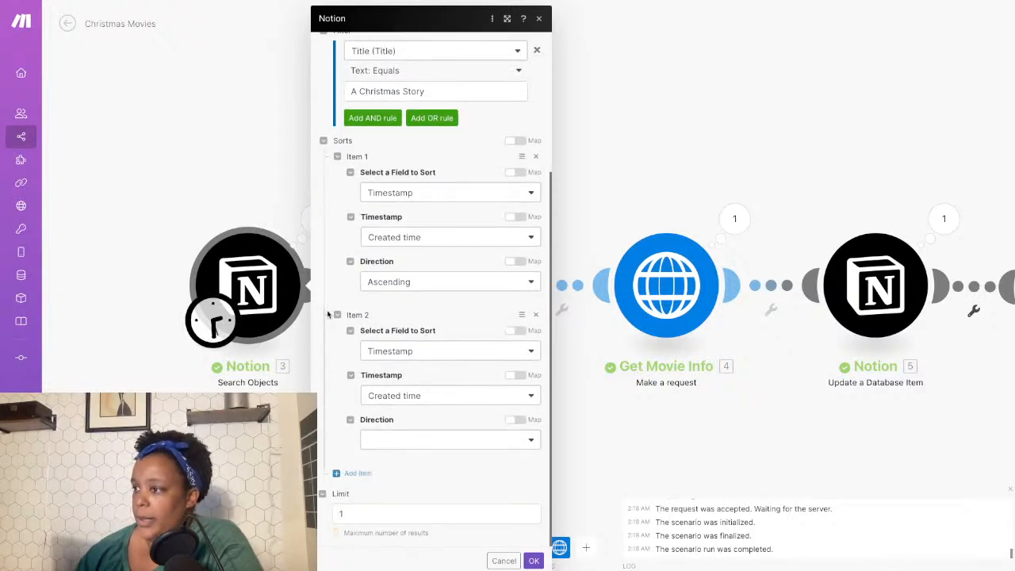
pyautogui.click(535, 315)
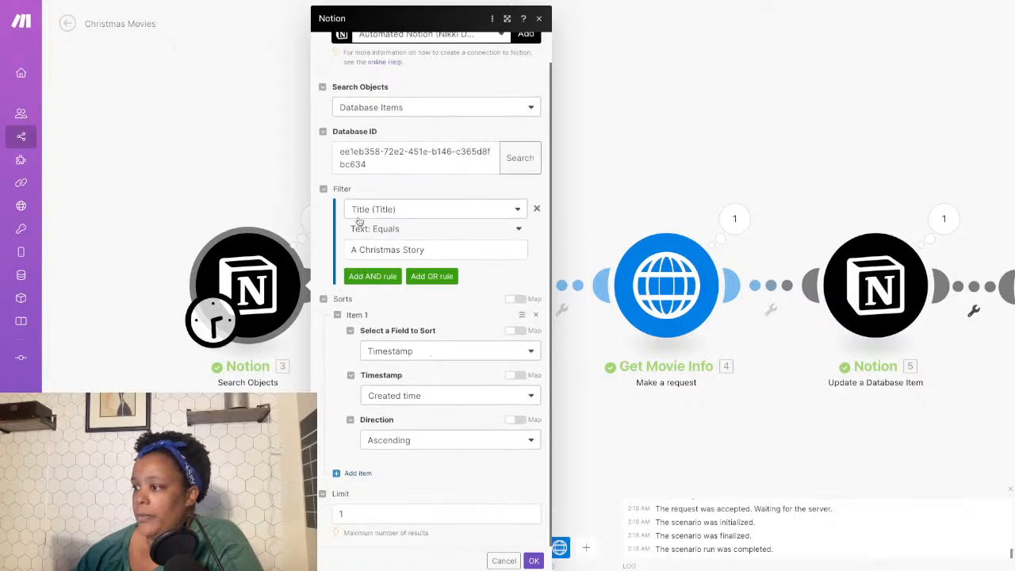
# Add an AND rule to the Search Objects filter requiring Updated (Checkbox) with Checkbox: Equals false, and confirm the module.
pyautogui.click(363, 282)
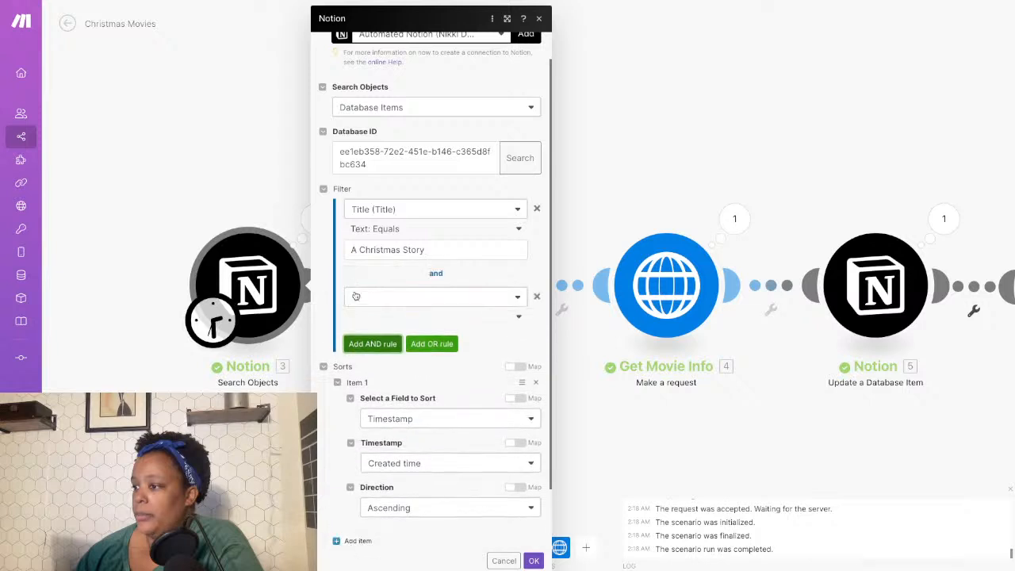
pyautogui.click(356, 298)
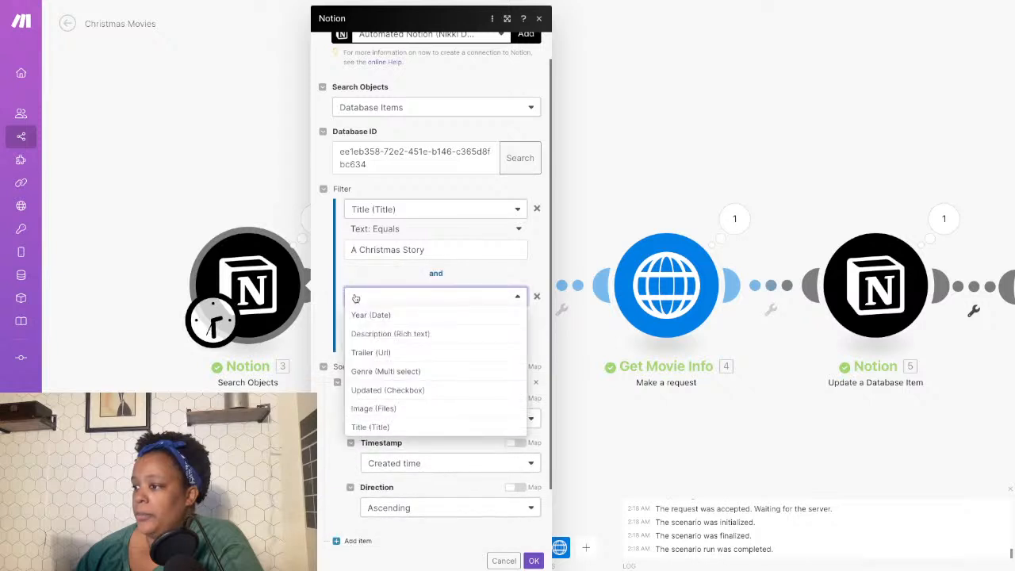
pyautogui.click(380, 389)
pyautogui.click(432, 316)
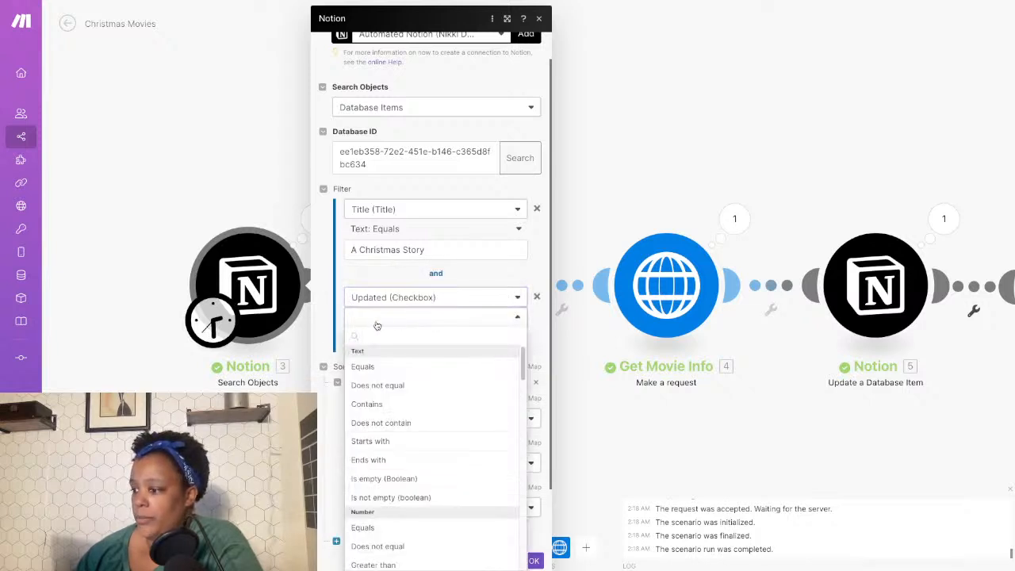
pyautogui.scroll(-5, 439, 423)
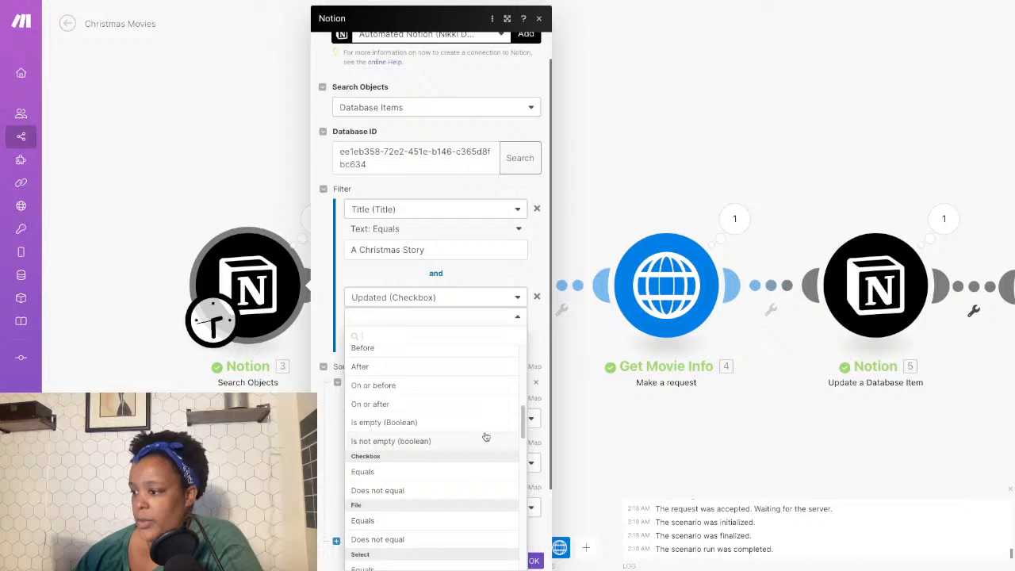
pyautogui.click(389, 472)
pyautogui.click(384, 334)
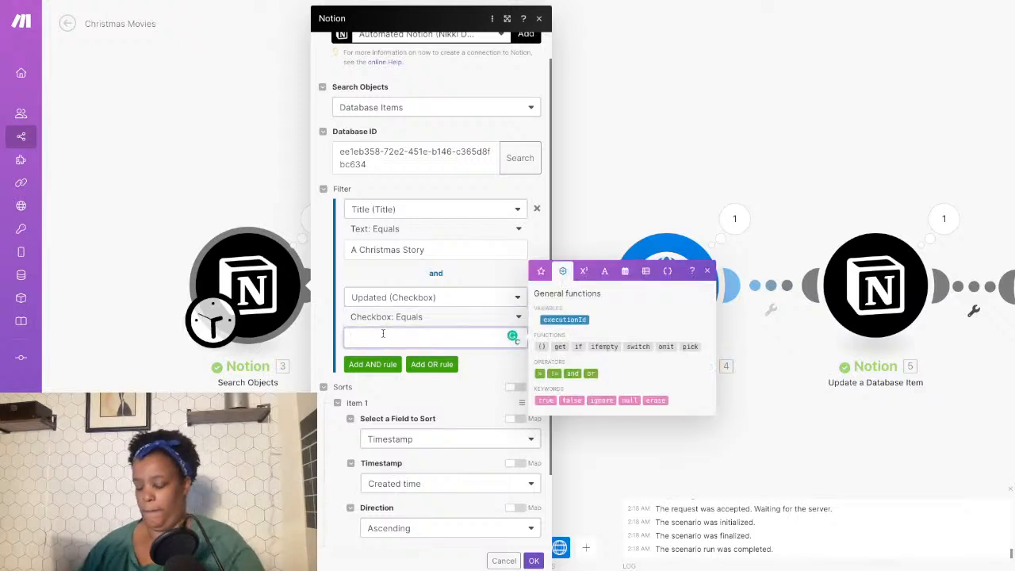
pyautogui.write('false')
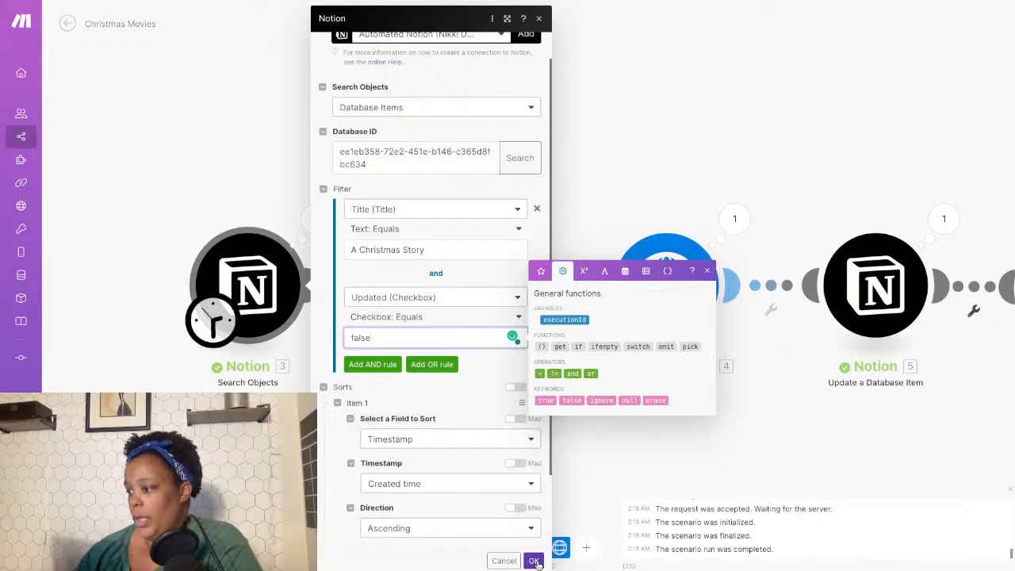
pyautogui.click(535, 561)
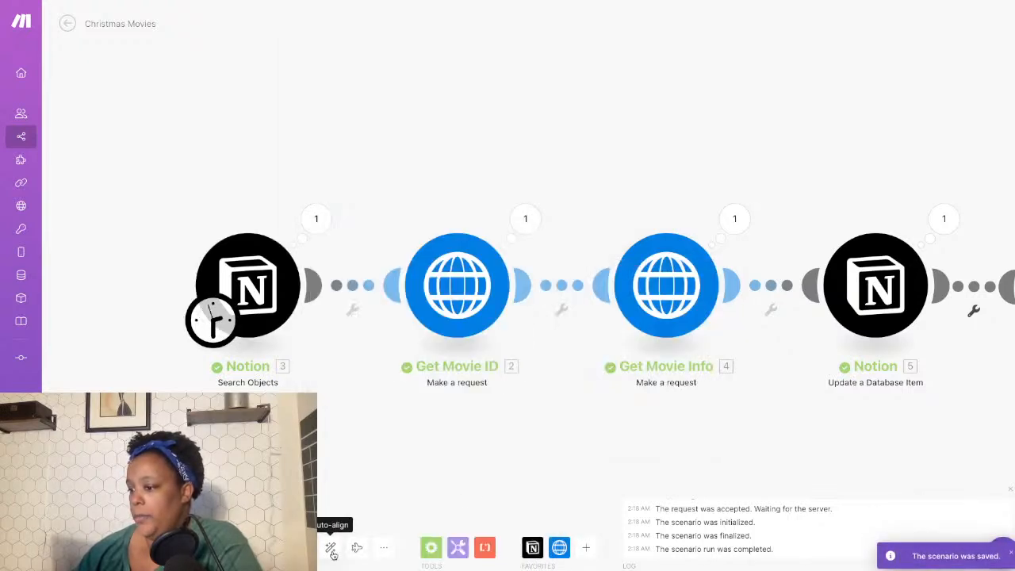
# Auto-align the modules and run the Christmas Movies scenario once.
pyautogui.click(332, 548)
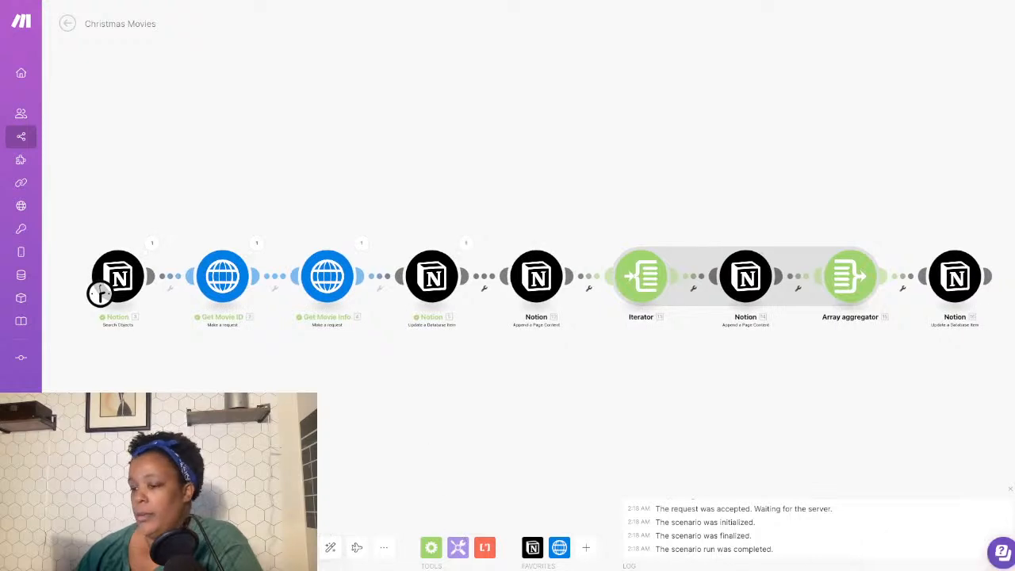
pyautogui.click(92, 547)
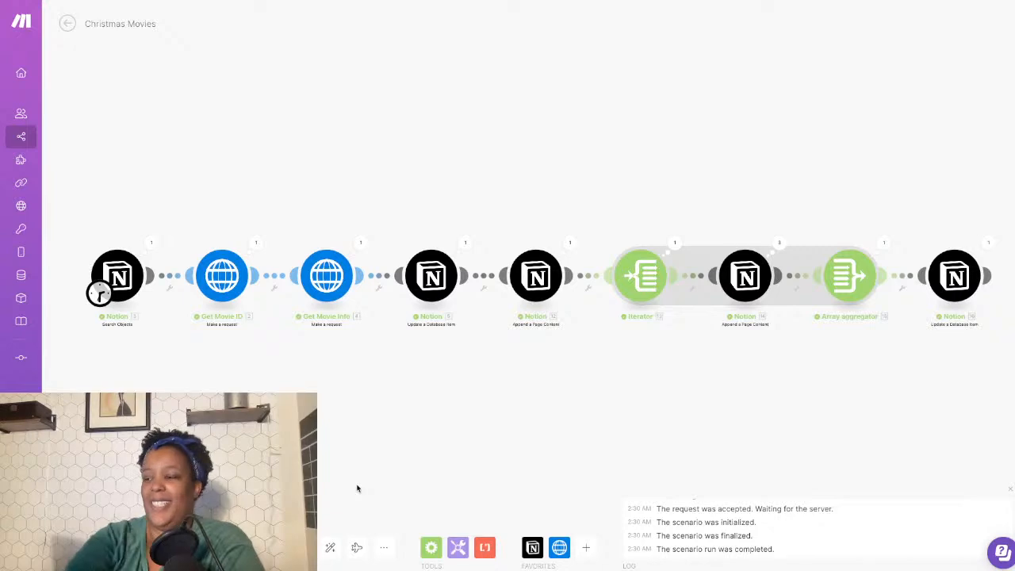
# Switch to Notion and delete the empty line above the Available On heading on the A Christmas Story page.
pyautogui.hotkey('ctrl', 'Left')
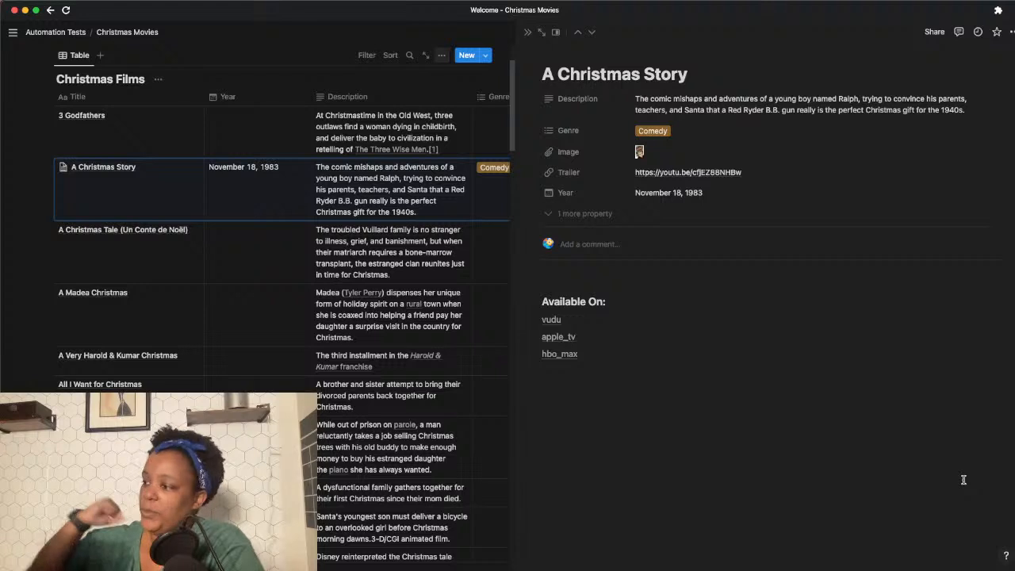
pyautogui.click(595, 284)
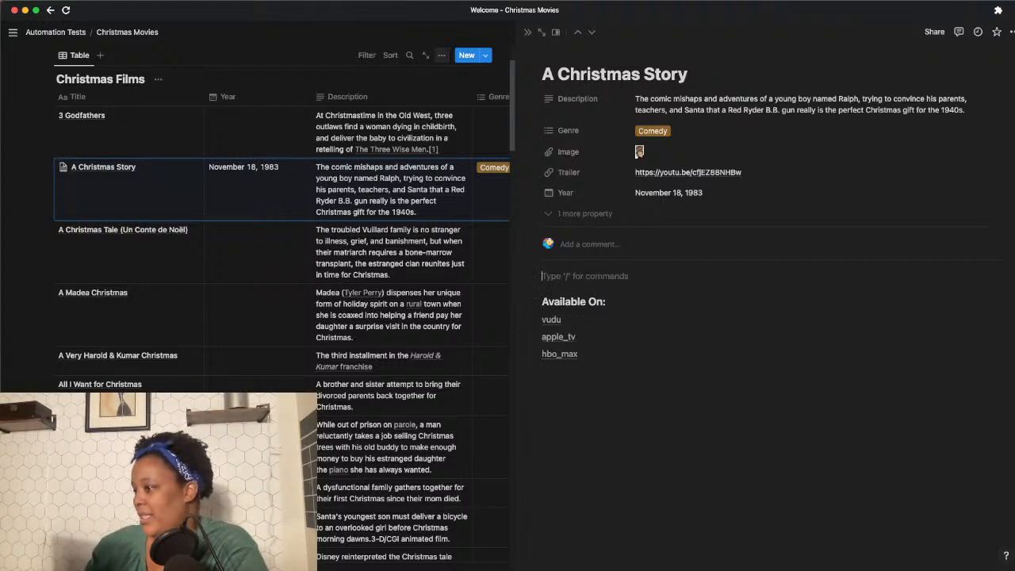
pyautogui.press('BackSpace')
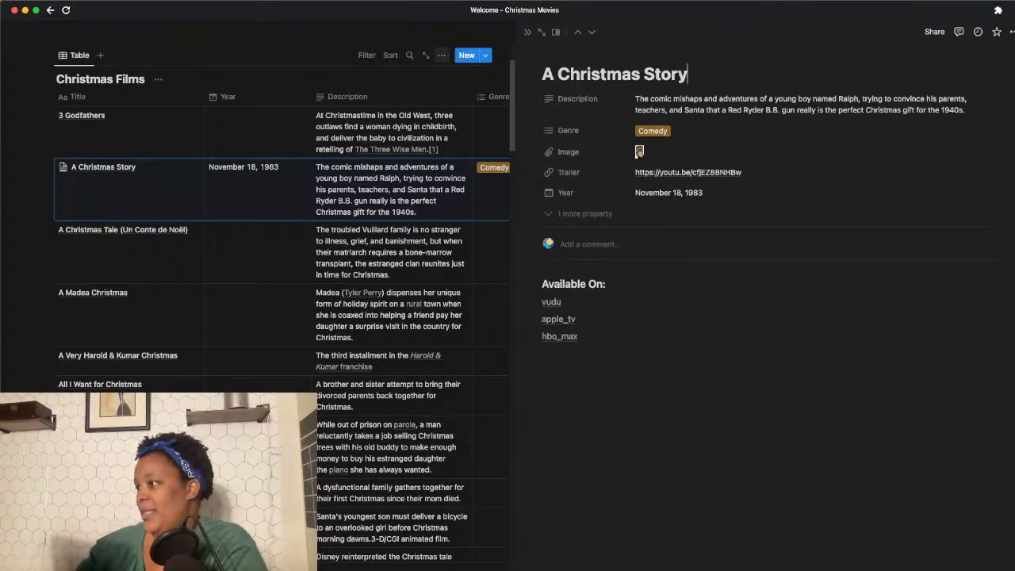
pyautogui.moveTo(551, 303)
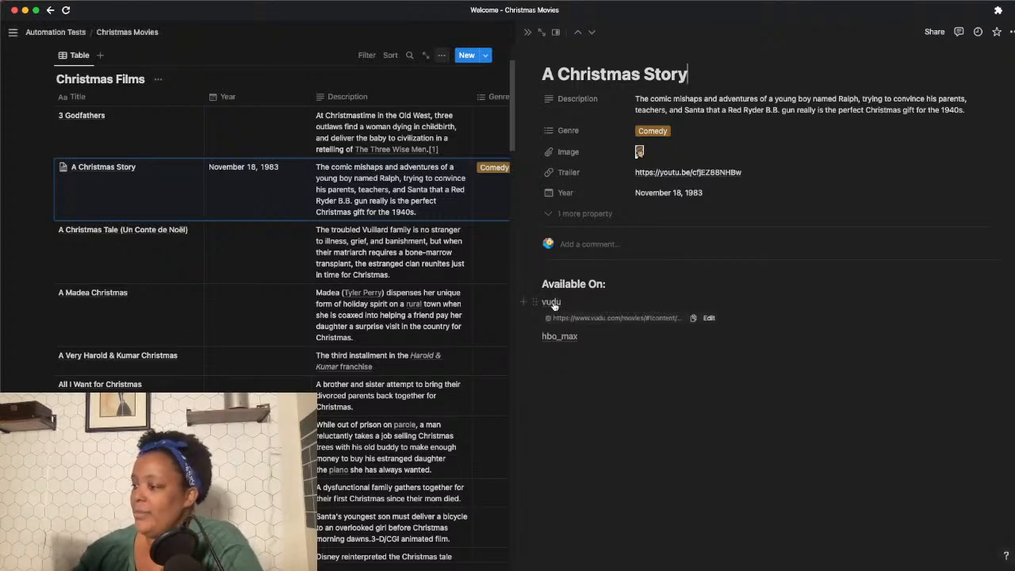
pyautogui.moveTo(553, 320)
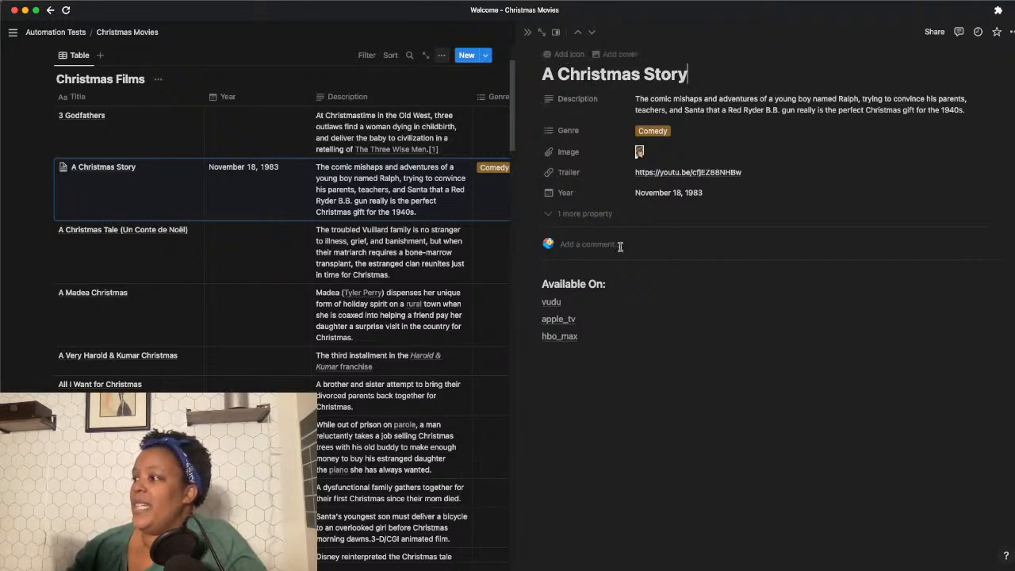
# Switch back to the Christmas Movies scenario and review the field settings of the final Update a Database Item module.
pyautogui.hotkey('ctrl', 'Right')
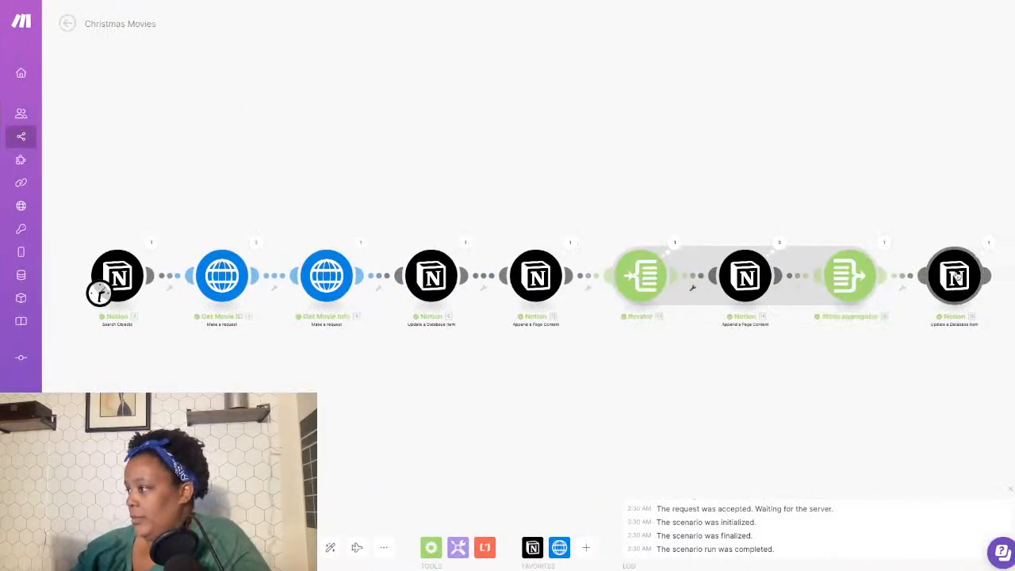
pyautogui.click(957, 277)
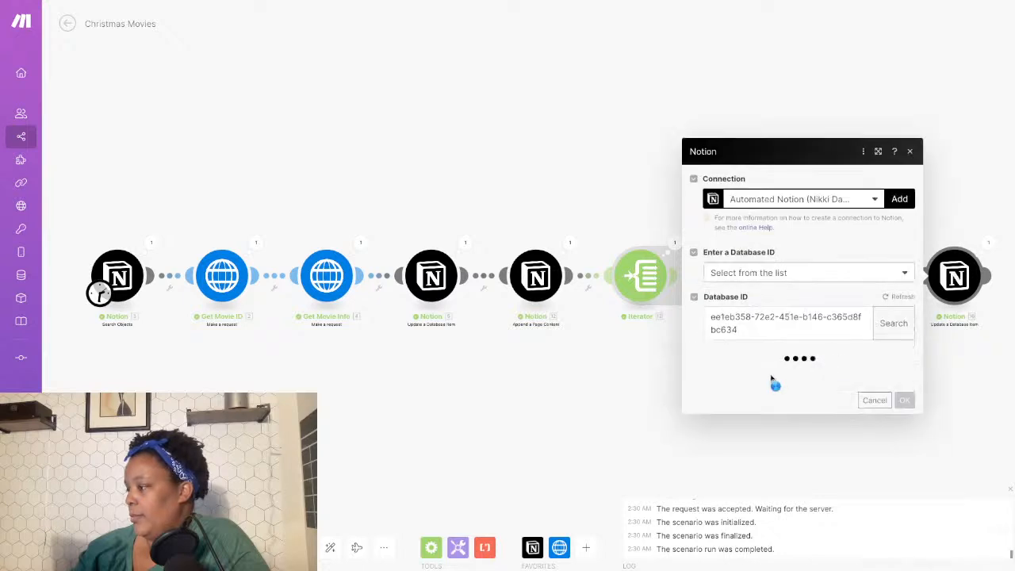
pyautogui.scroll(-3, 737, 412)
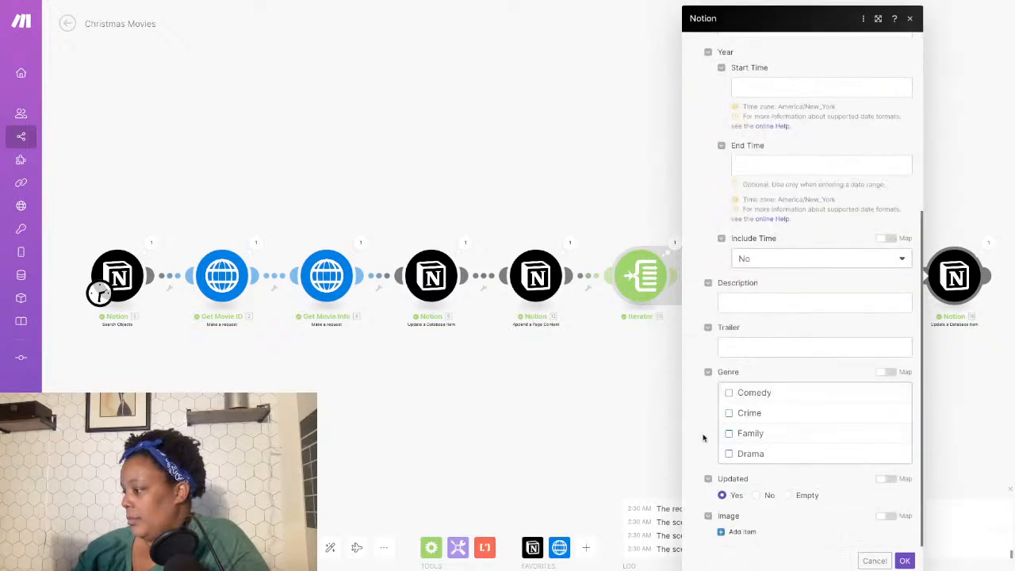
pyautogui.scroll(3, 703, 388)
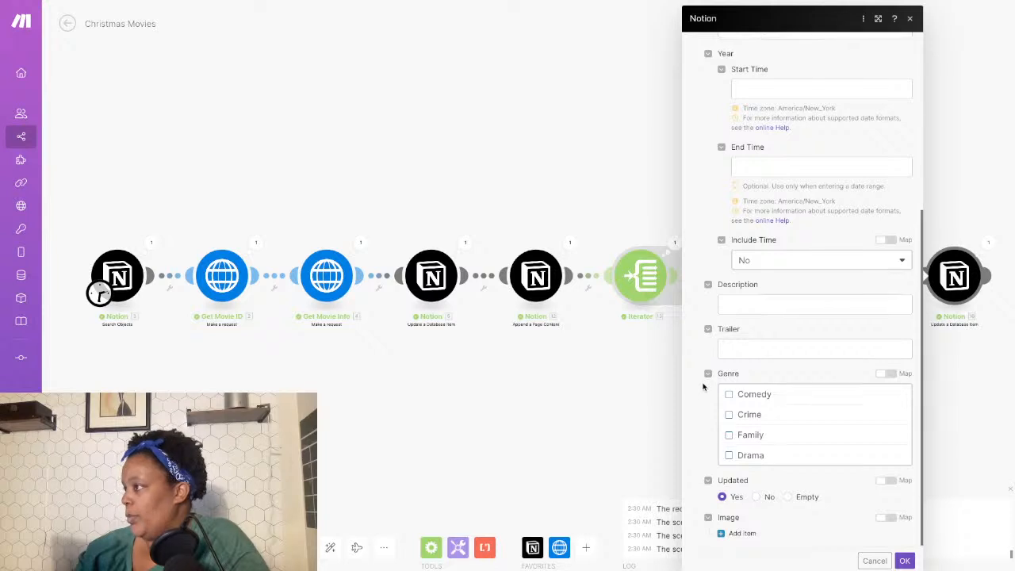
pyautogui.scroll(-3, 705, 389)
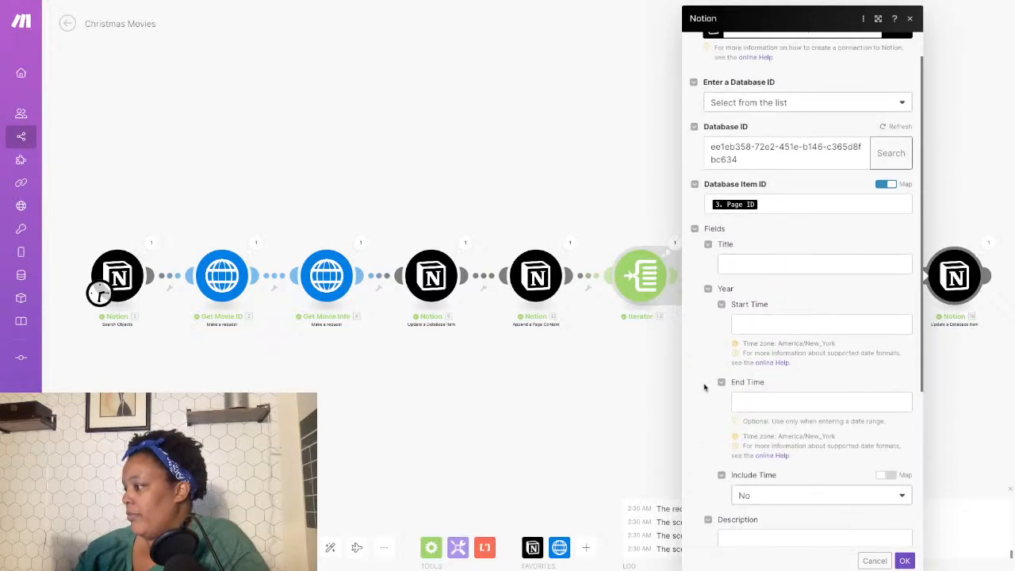
pyautogui.scroll(-1, 703, 452)
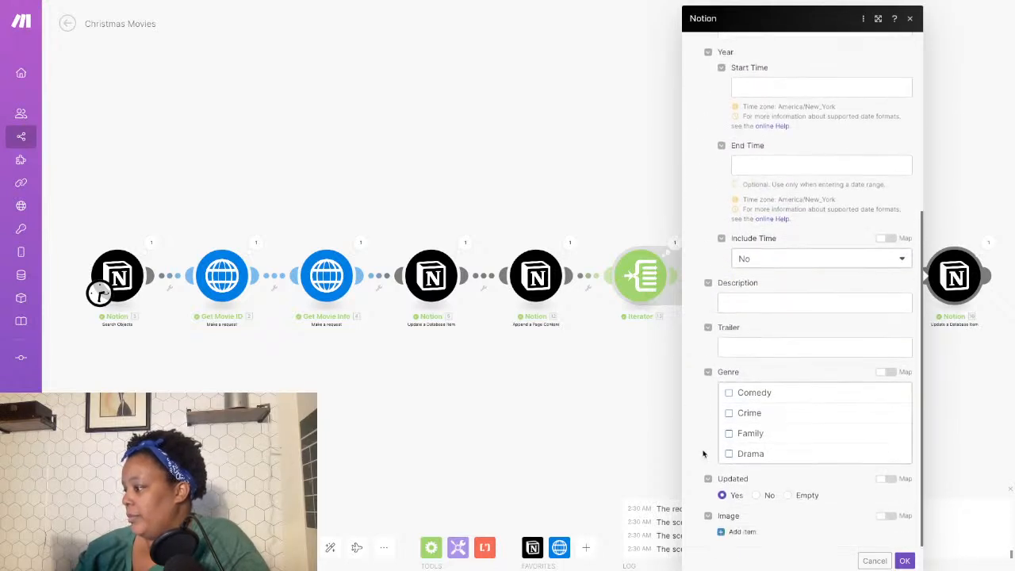
pyautogui.click(389, 425)
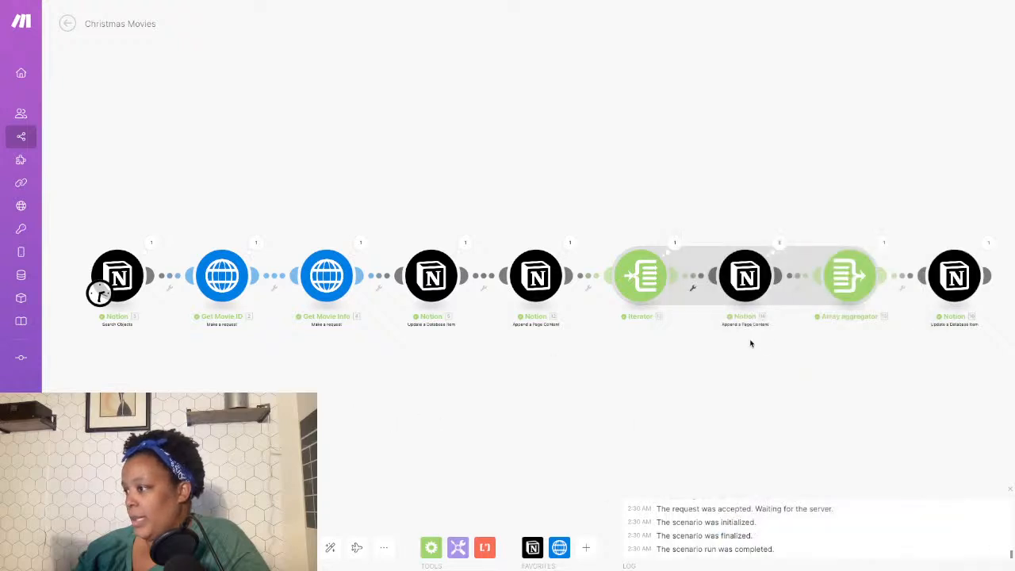
# Review the settings of the Append a Page Content module before the iterator and the Update a Database Item module preceding it.
pyautogui.click(537, 289)
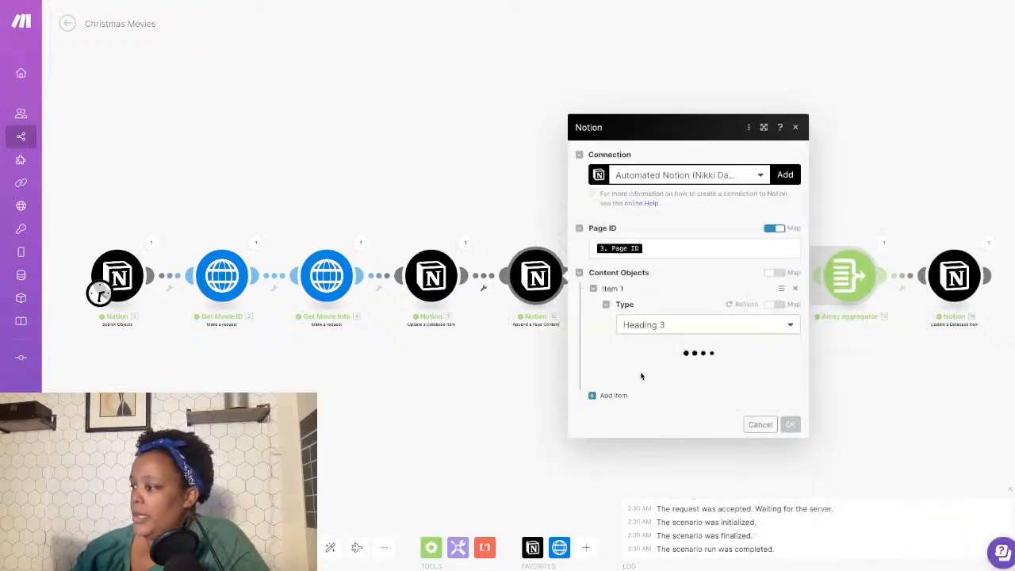
pyautogui.scroll(-5, 603, 390)
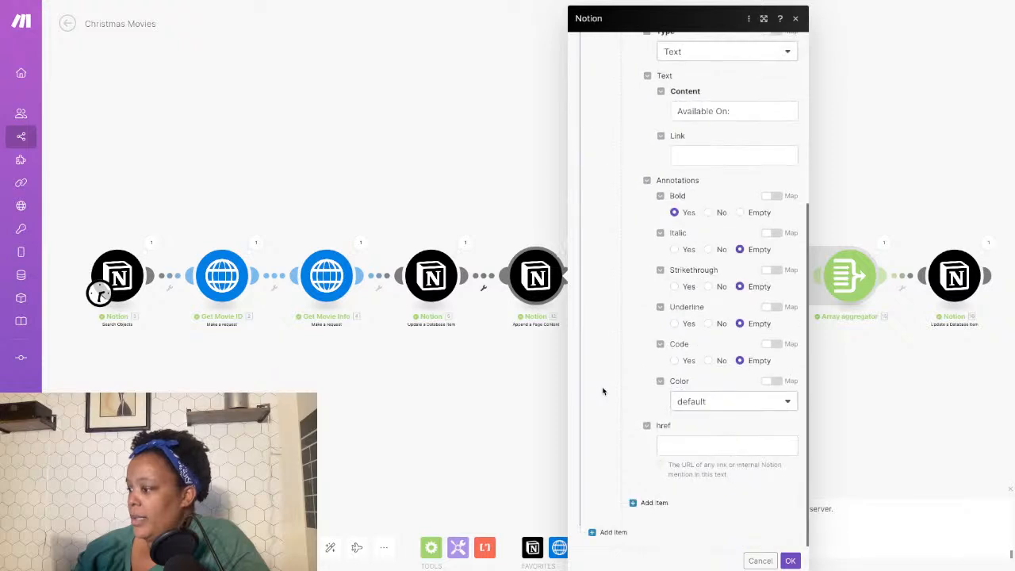
pyautogui.scroll(5, 602, 389)
pyautogui.click(439, 415)
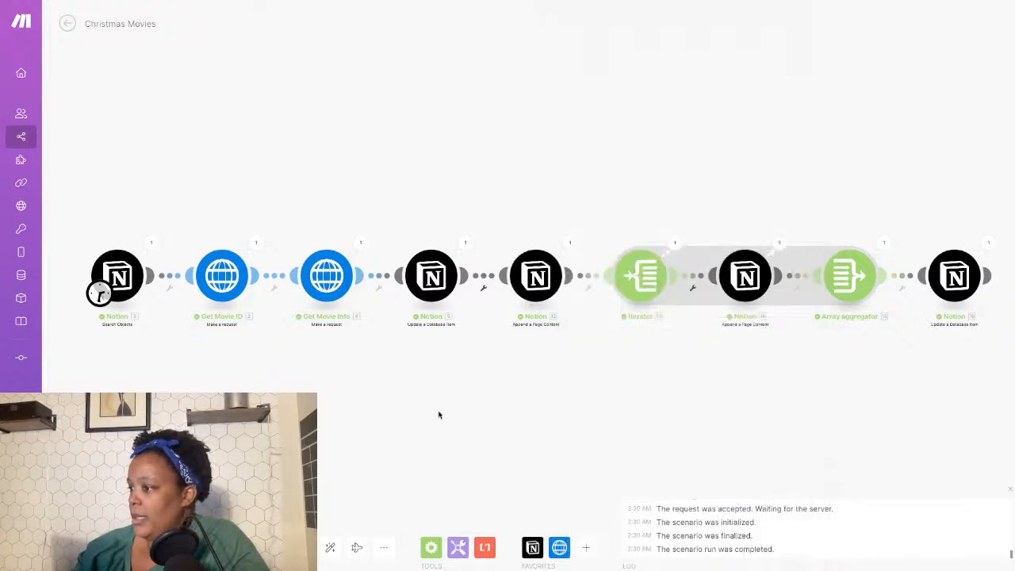
pyautogui.click(432, 276)
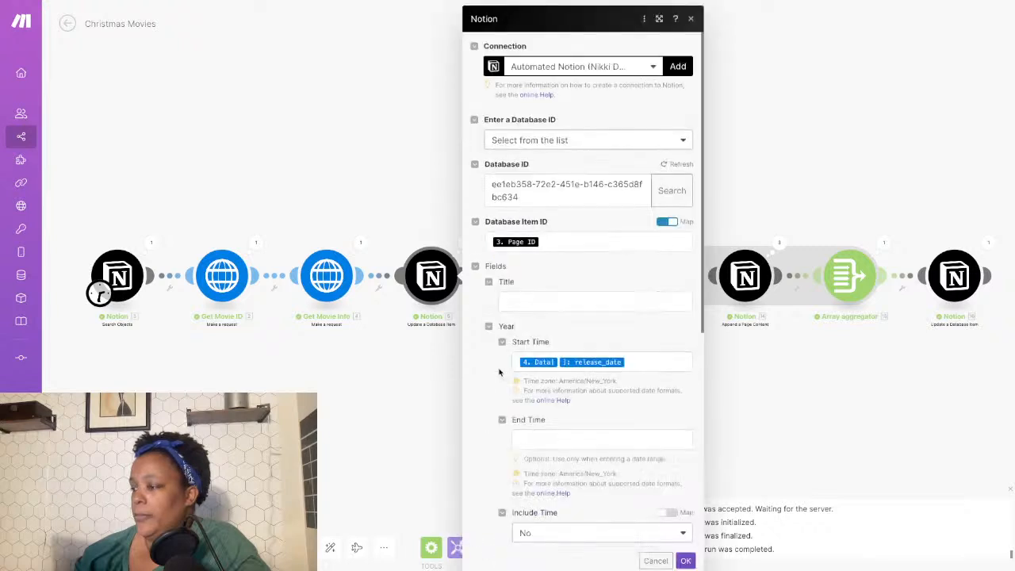
pyautogui.scroll(-5, 499, 376)
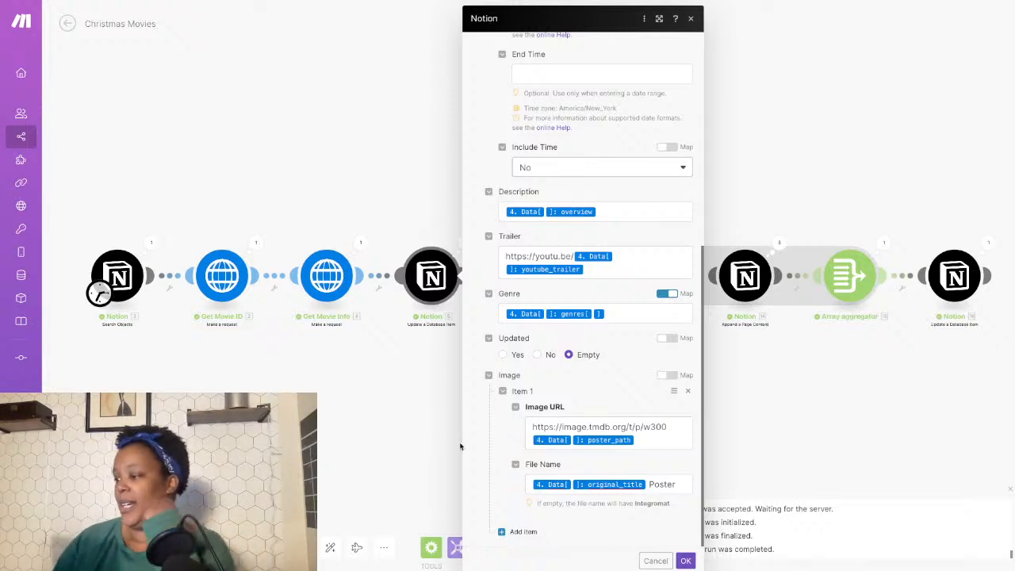
pyautogui.scroll(5, 511, 442)
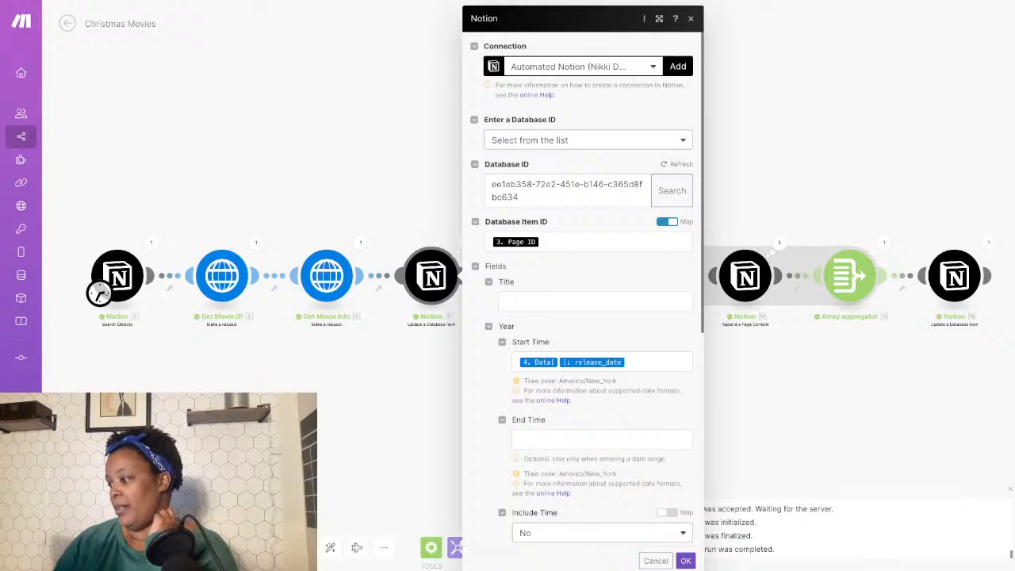
pyautogui.click(685, 561)
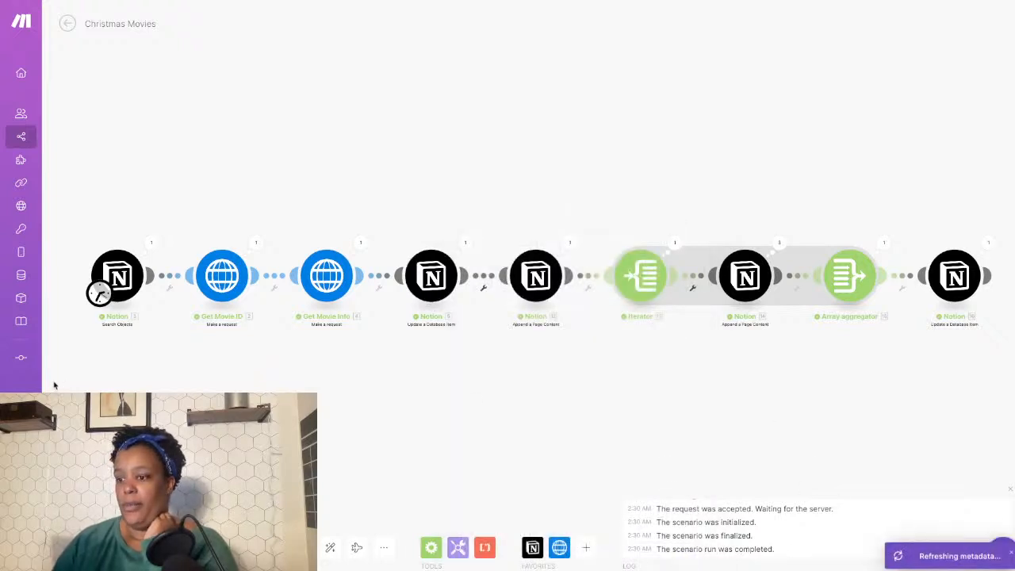
# Duplicate the Christmas Movies browser tab and switch to the duplicate.
pyautogui.moveTo(3, 378)
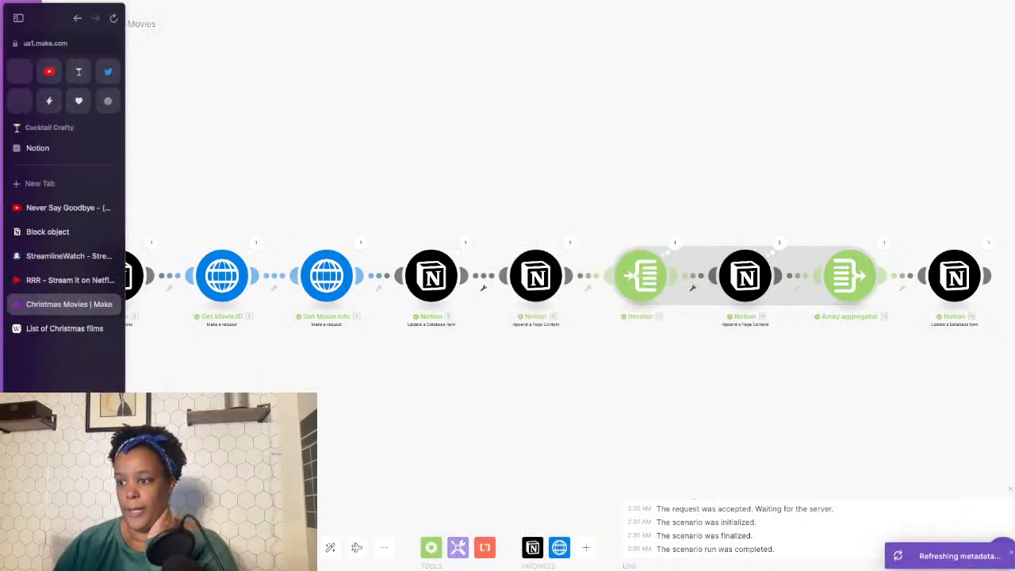
pyautogui.rightClick(69, 309)
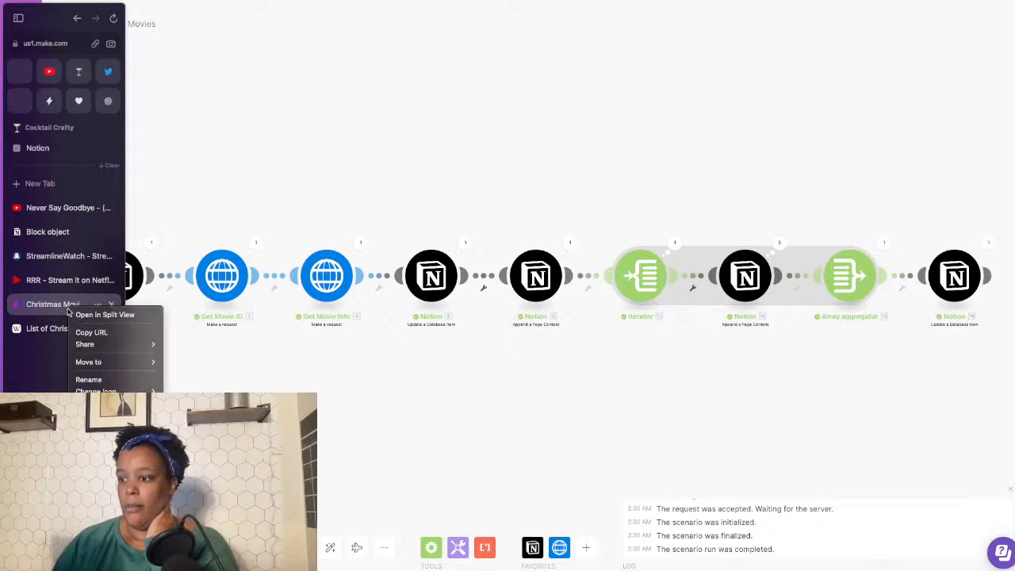
pyautogui.click(89, 403)
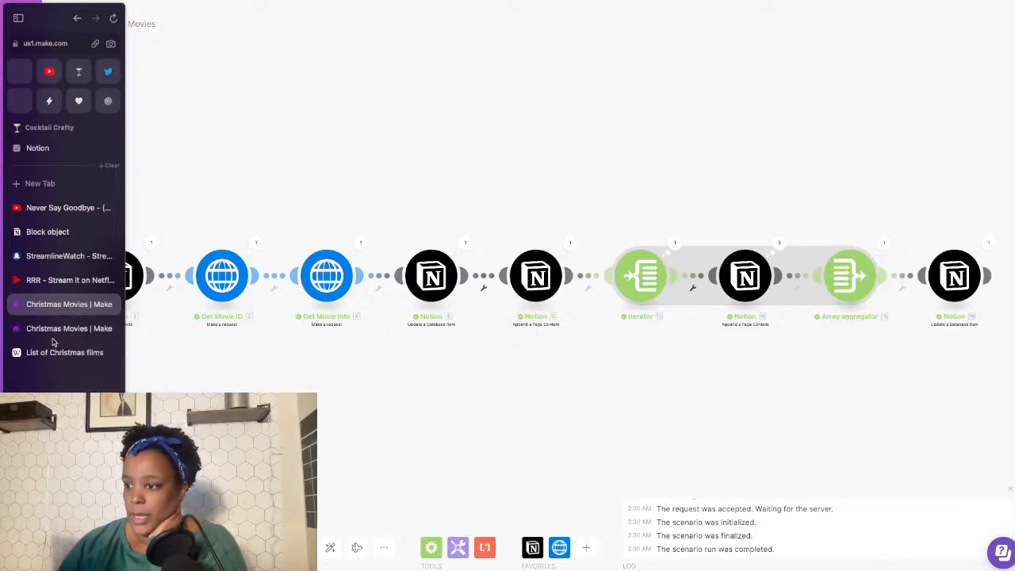
pyautogui.click(56, 336)
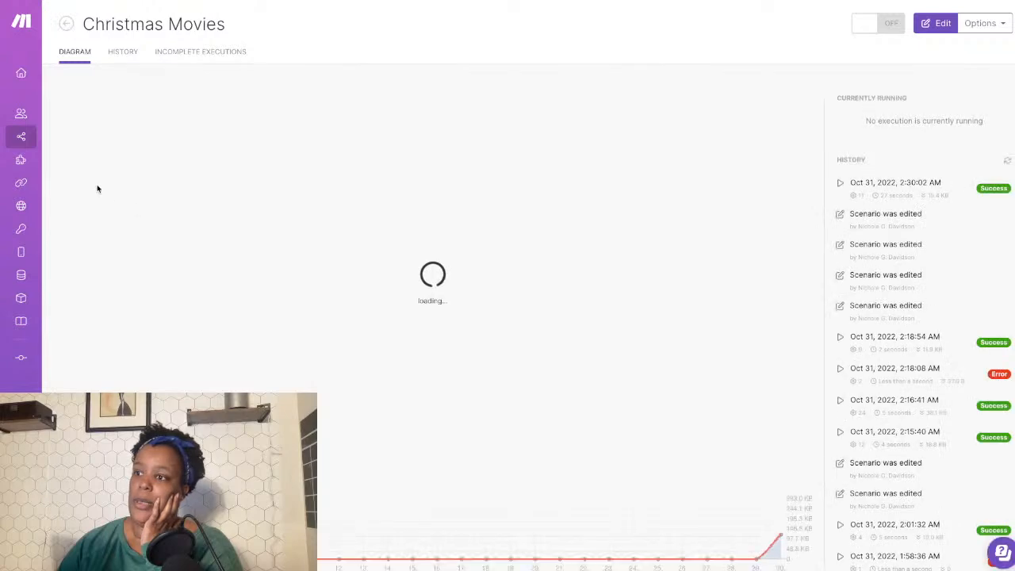
# Open the Daily Cover scenario from the scenarios list and examine the cover and icon request body in its Make an API Call module.
pyautogui.moveTo(24, 143)
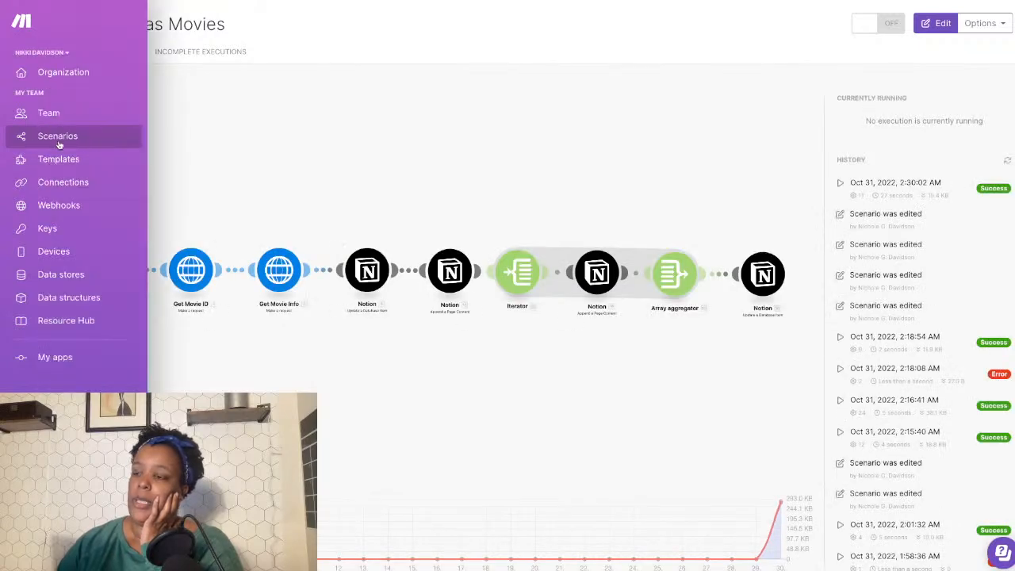
pyautogui.click(59, 144)
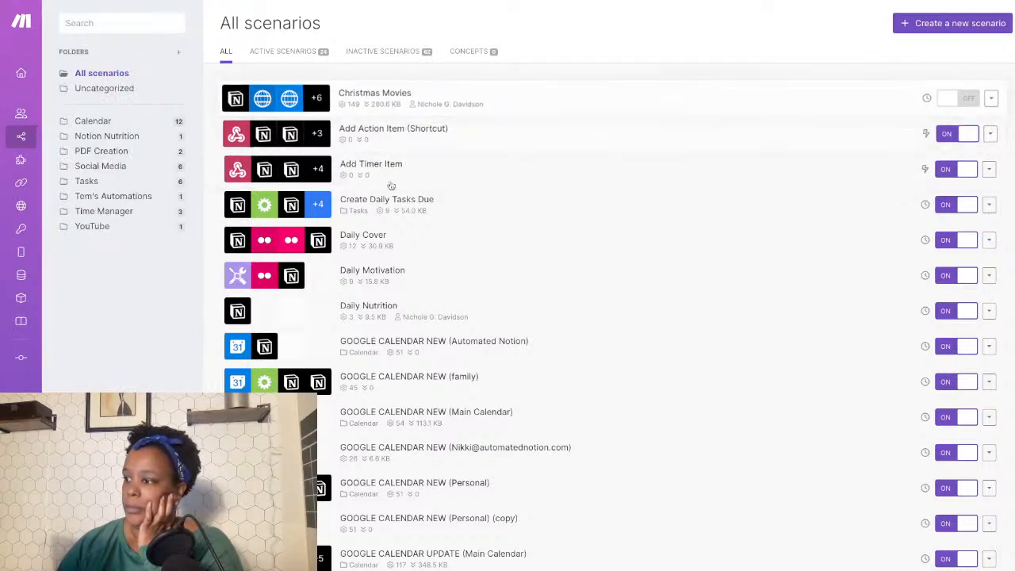
pyautogui.click(394, 248)
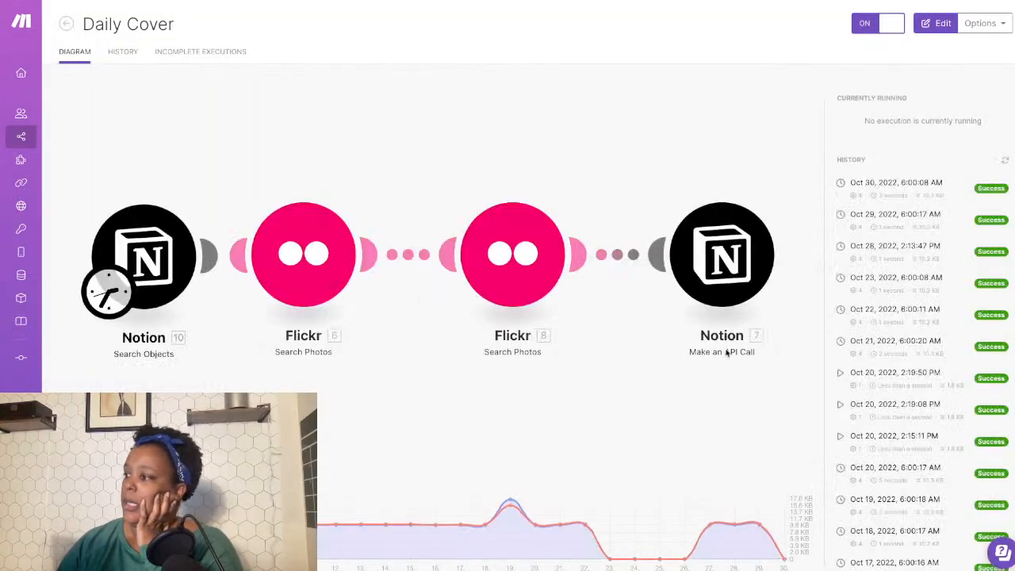
pyautogui.click(724, 260)
pyautogui.click(808, 261)
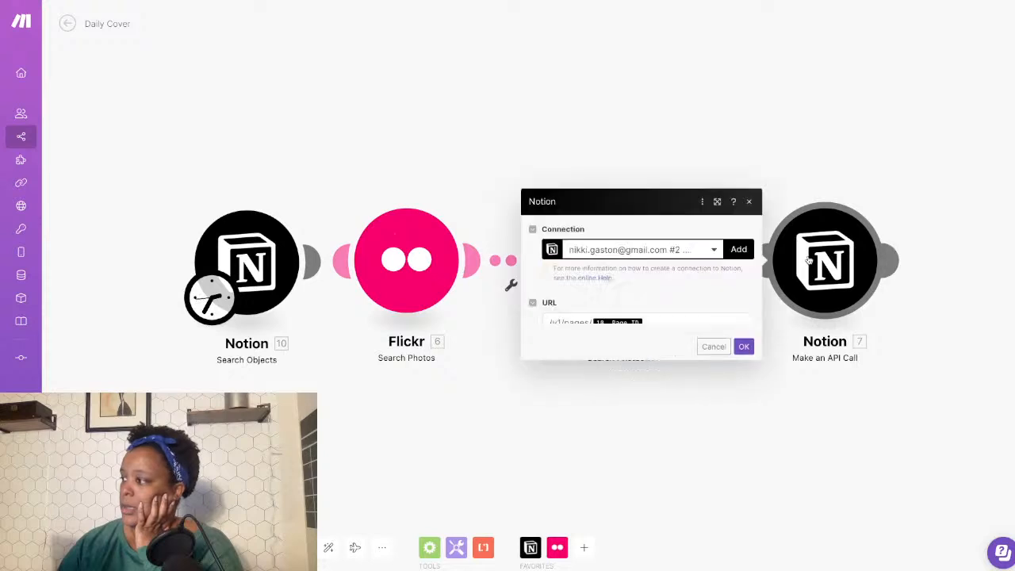
pyautogui.scroll(-2, 634, 413)
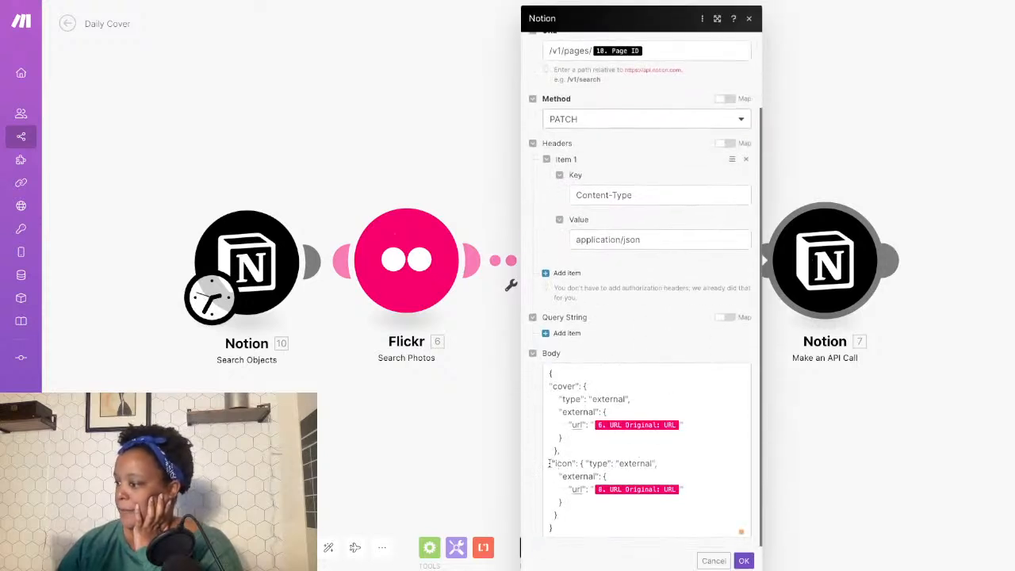
pyautogui.moveTo(549, 463); pyautogui.dragTo(619, 521)
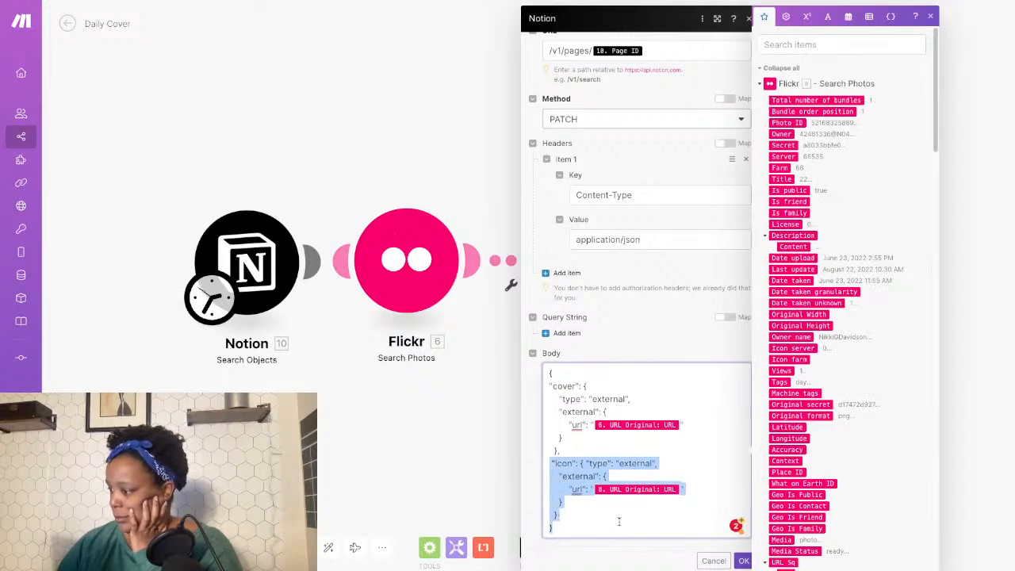
pyautogui.click(744, 560)
# Add a Notion Make an API Call module at the end of the Christmas Movies scenario and begin its URL with /v1.
pyautogui.moveTo(6, 165)
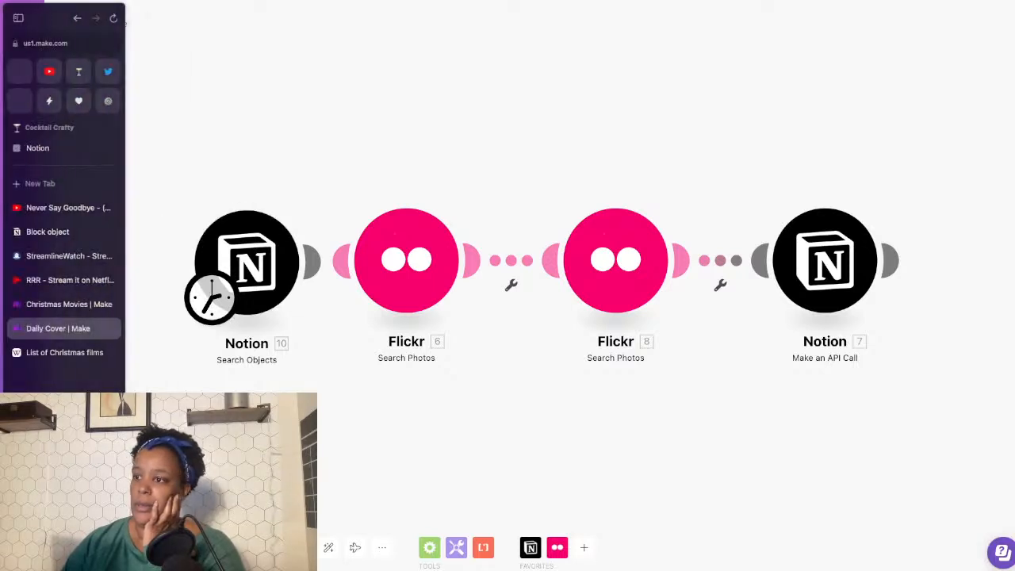
pyautogui.click(55, 303)
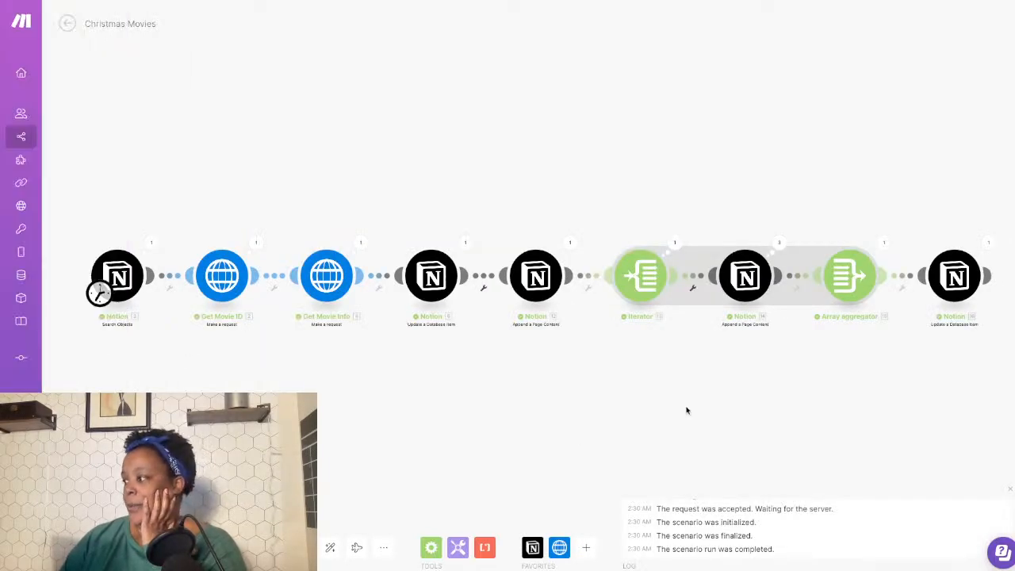
pyautogui.click(532, 547)
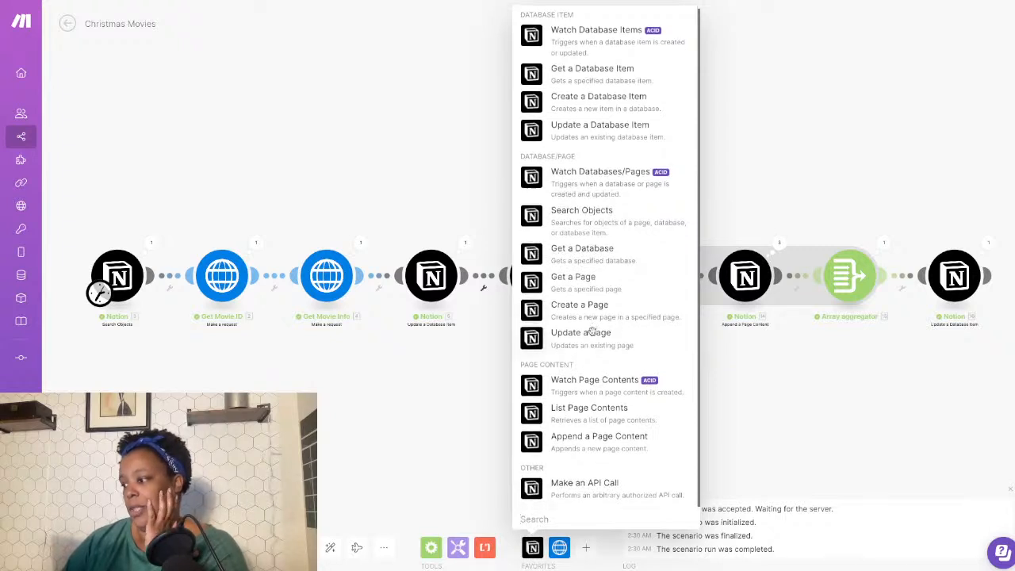
pyautogui.click(582, 487)
pyautogui.moveTo(582, 487); pyautogui.dragTo(992, 277)
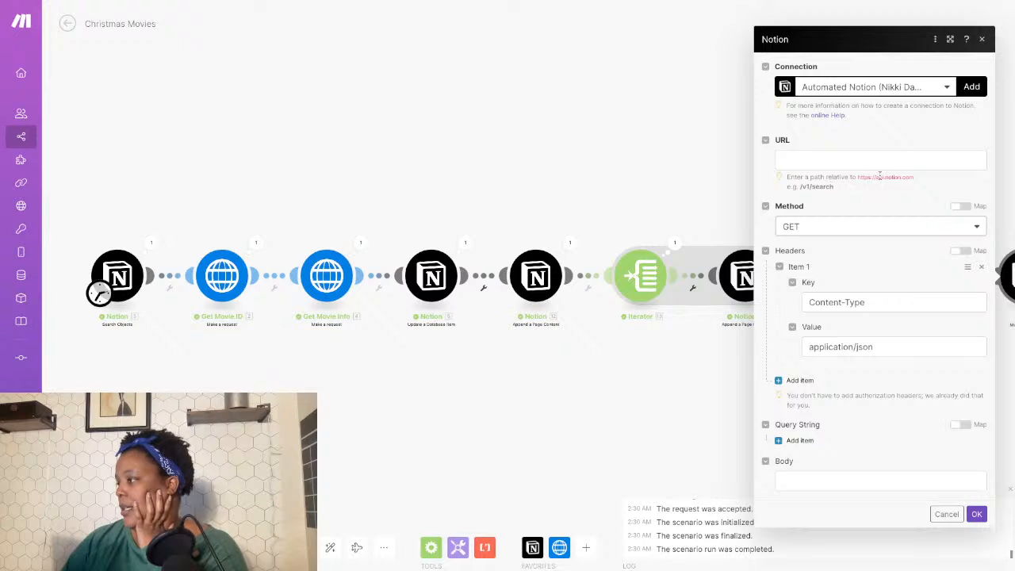
pyautogui.click(812, 162)
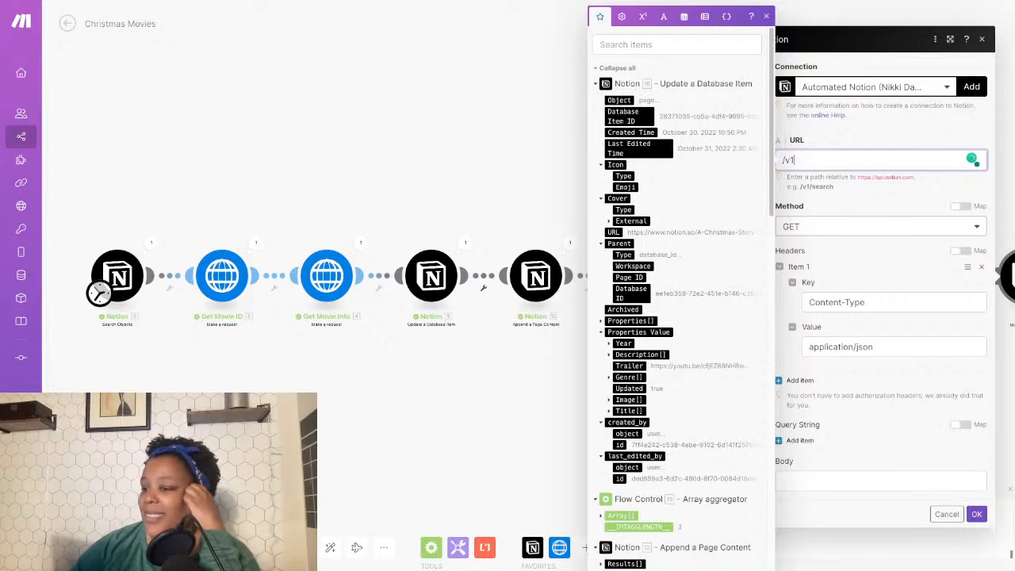
# Copy the /v1/pages/ path from the URL of Daily Cover's Make an API Call module and return to the new module in Christmas Movies.
pyautogui.moveTo(3, 329)
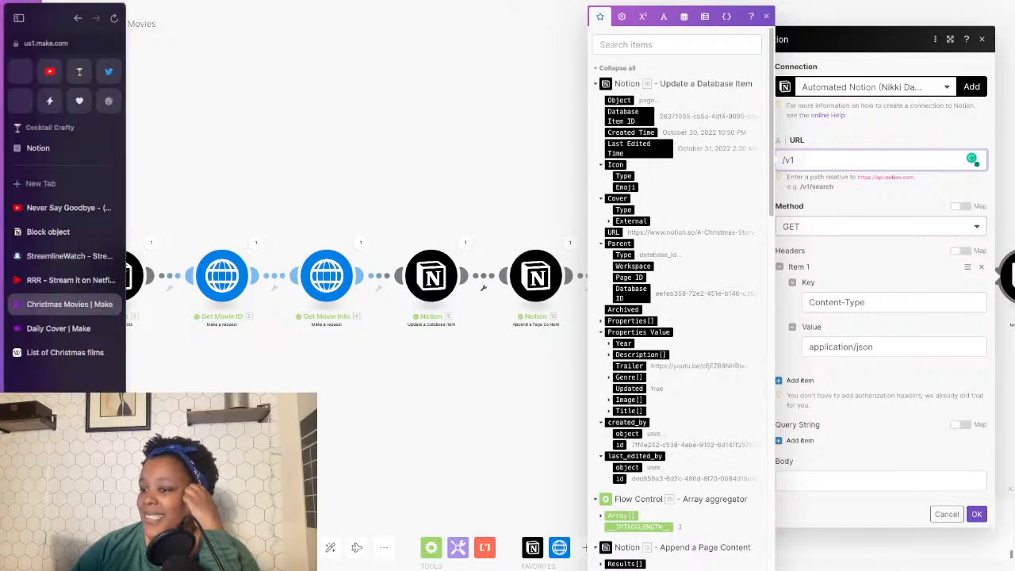
pyautogui.click(49, 328)
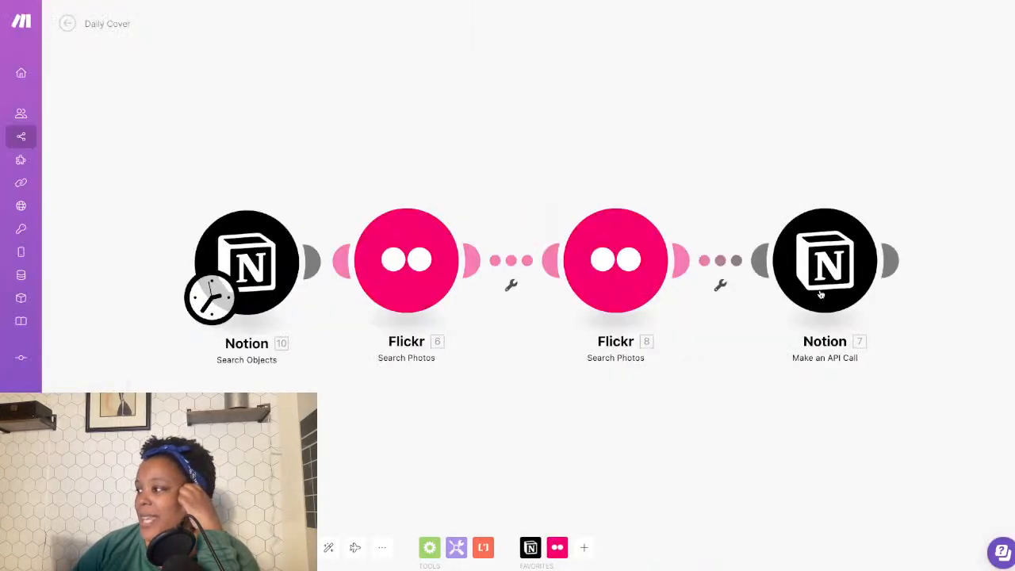
pyautogui.click(815, 275)
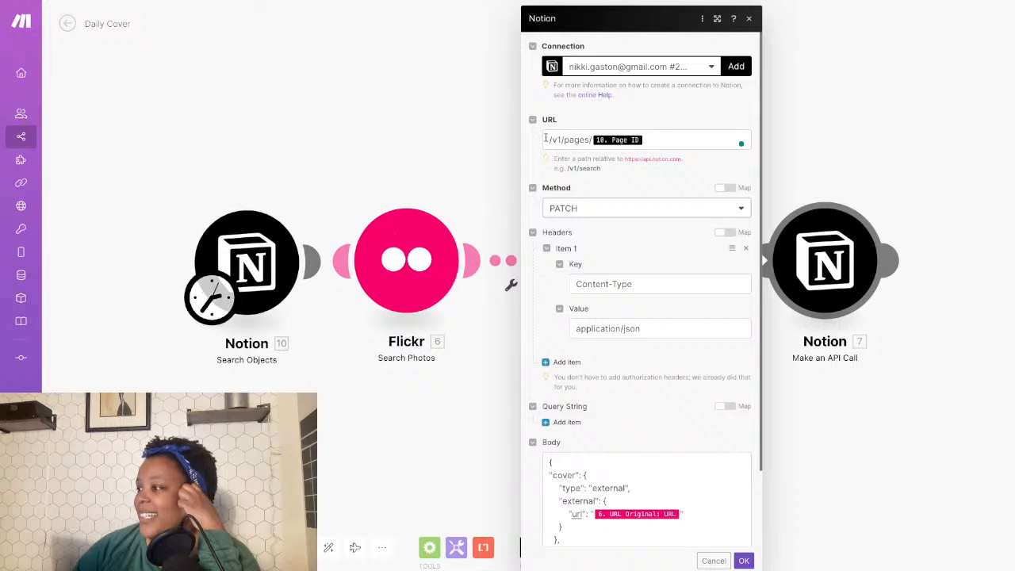
pyautogui.click(543, 137)
pyautogui.hotkey('ctrl', 'c')
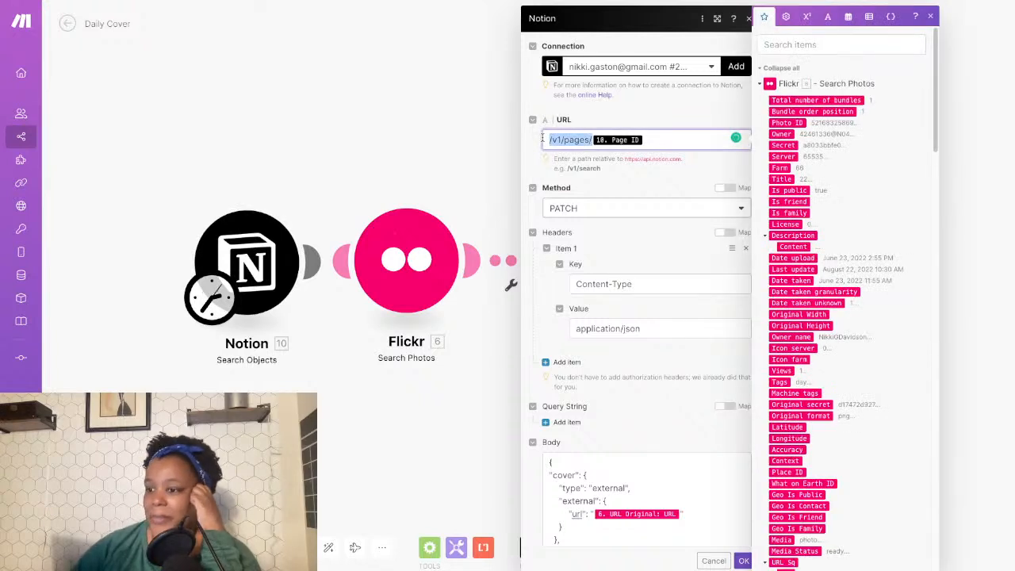
pyautogui.moveTo(4, 349)
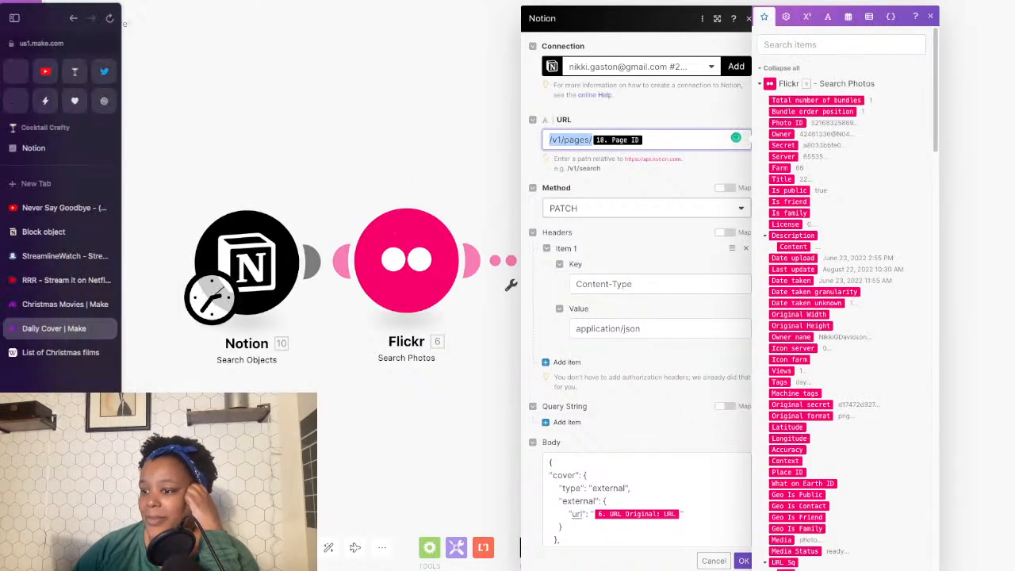
pyautogui.click(84, 304)
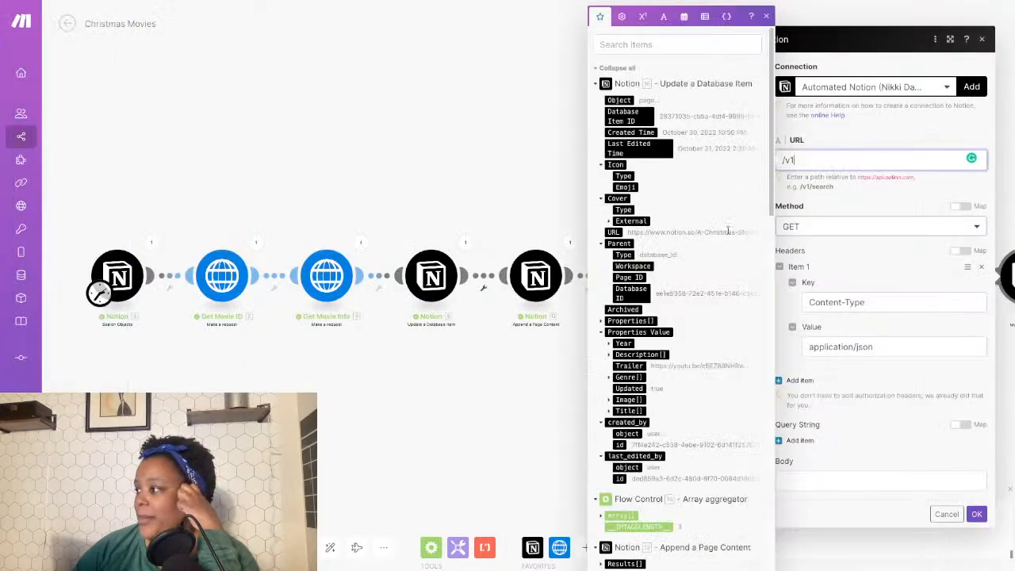
# Set the new API call's URL to /v1/pages/ followed by the Page ID from the Notion Search Objects module.
pyautogui.click(812, 161)
pyautogui.moveTo(812, 161); pyautogui.dragTo(764, 155)
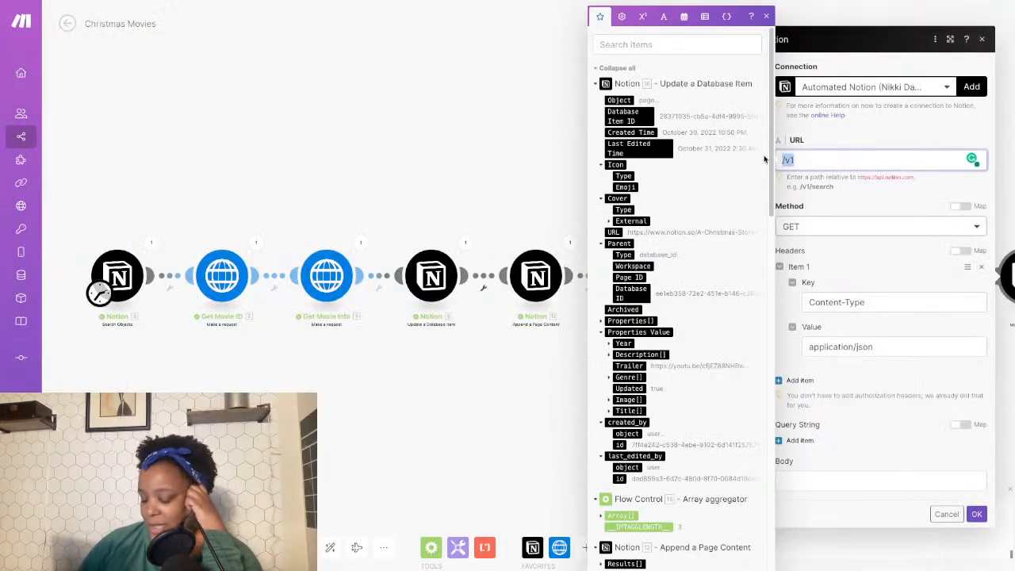
pyautogui.hotkey('ctrl', 'v')
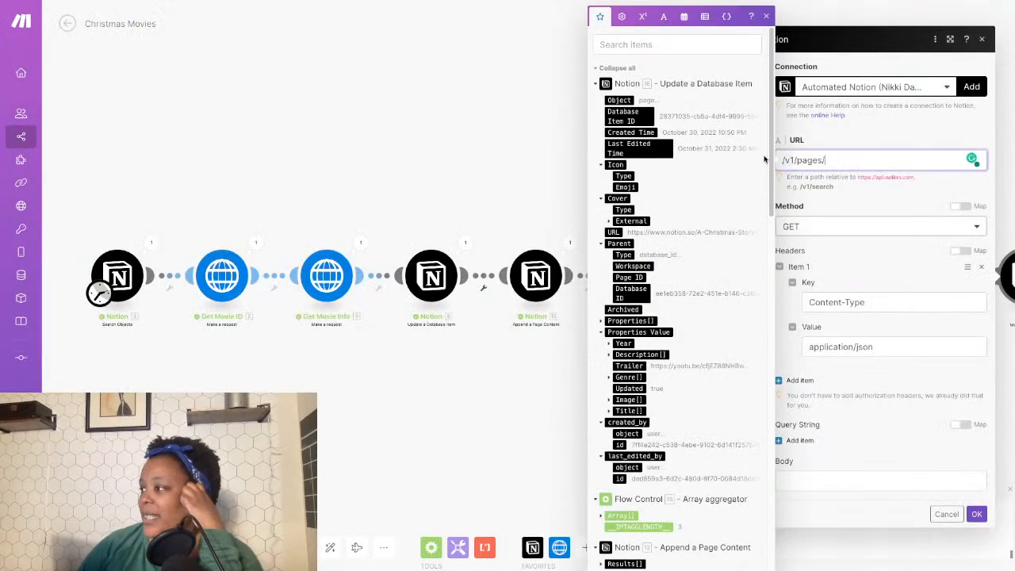
pyautogui.click(910, 208)
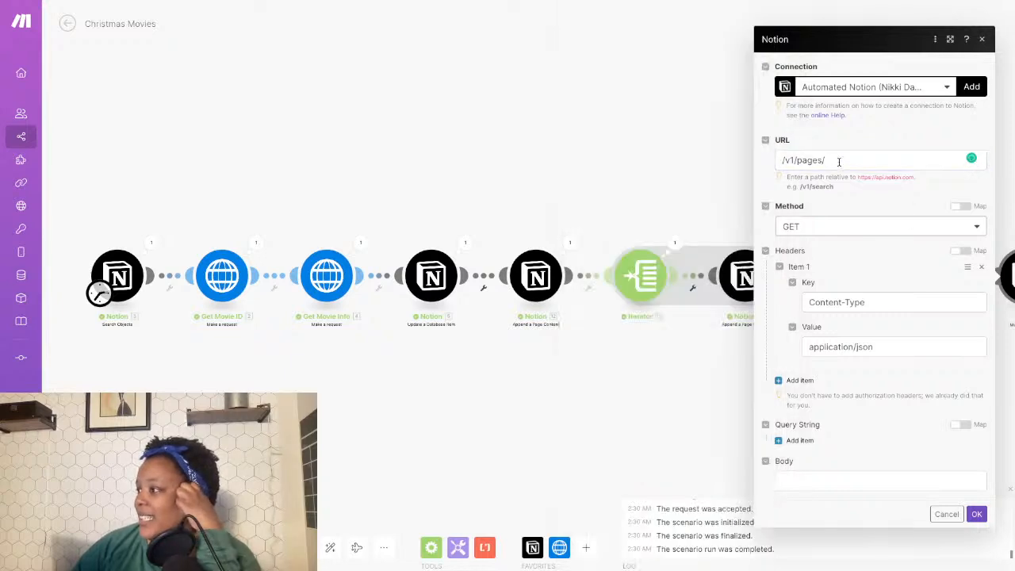
pyautogui.click(855, 158)
pyautogui.scroll(-10, 628, 268)
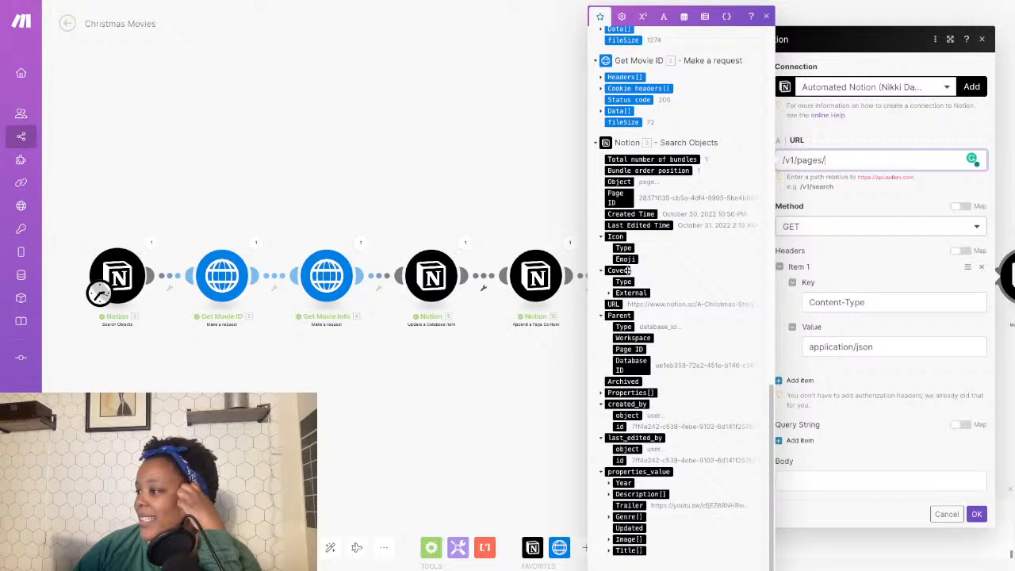
pyautogui.click(615, 199)
pyautogui.click(854, 204)
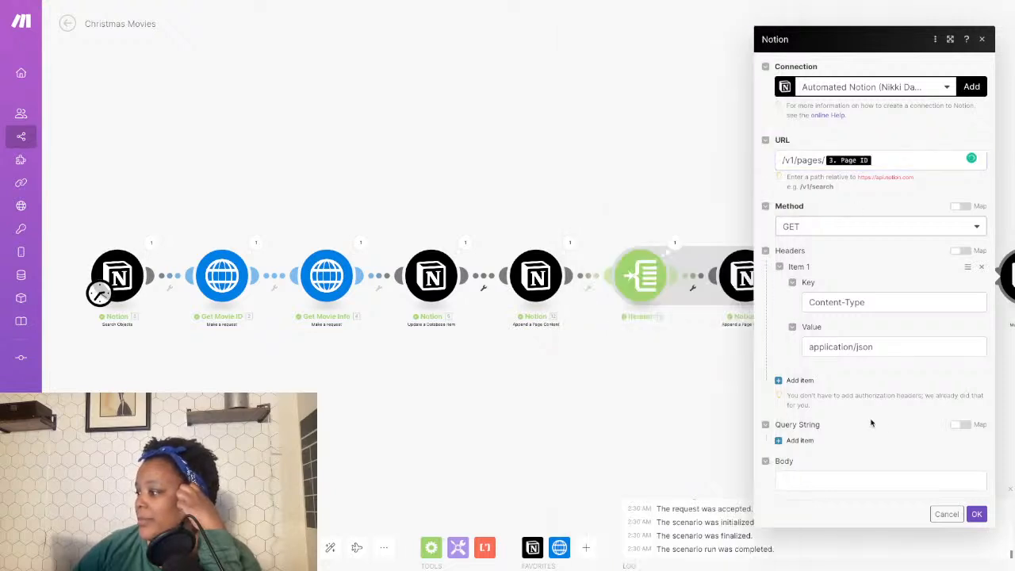
# Begin the API call's request body with an opening curly brace.
pyautogui.click(806, 478)
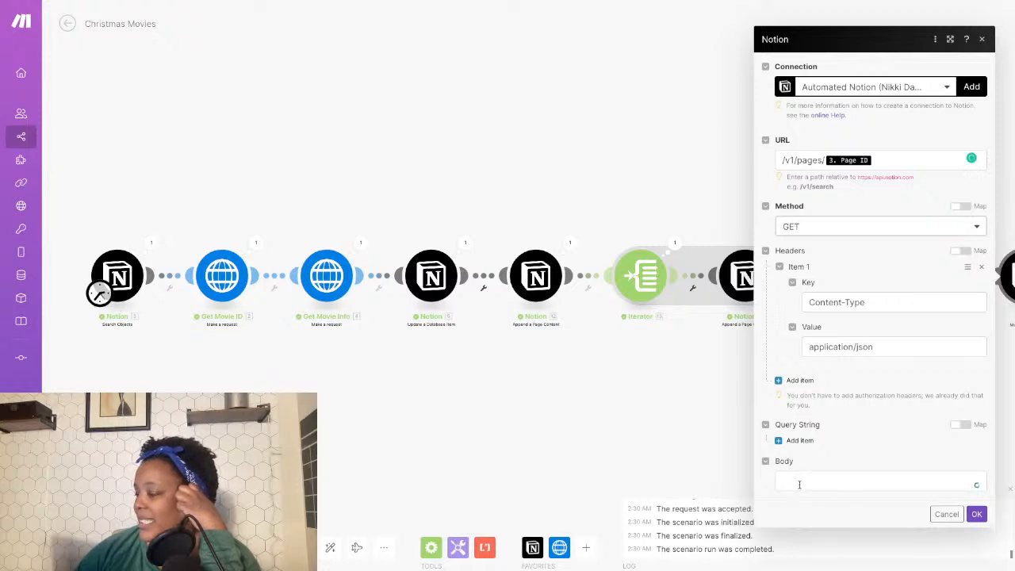
pyautogui.click(796, 481)
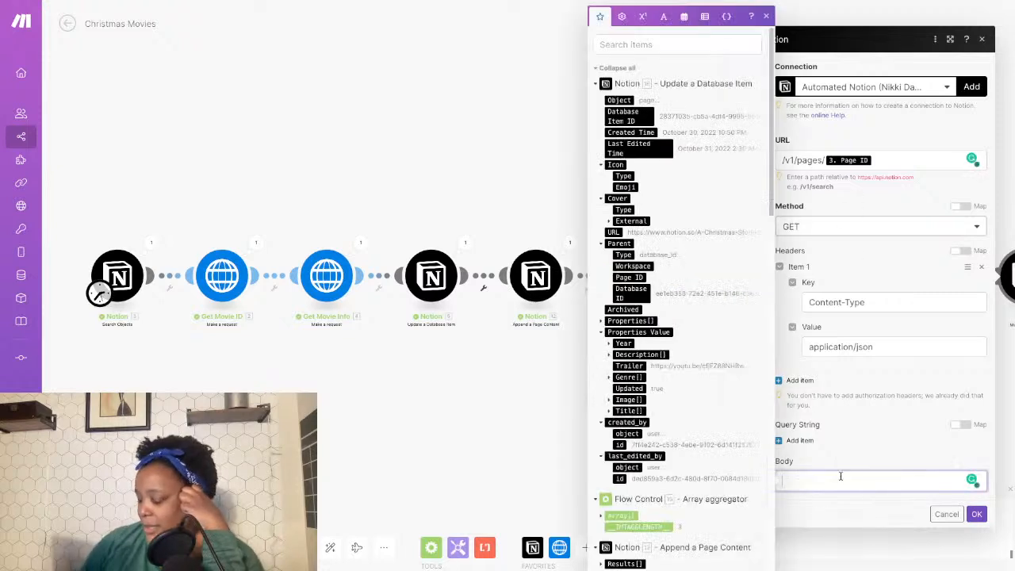
pyautogui.write('{')
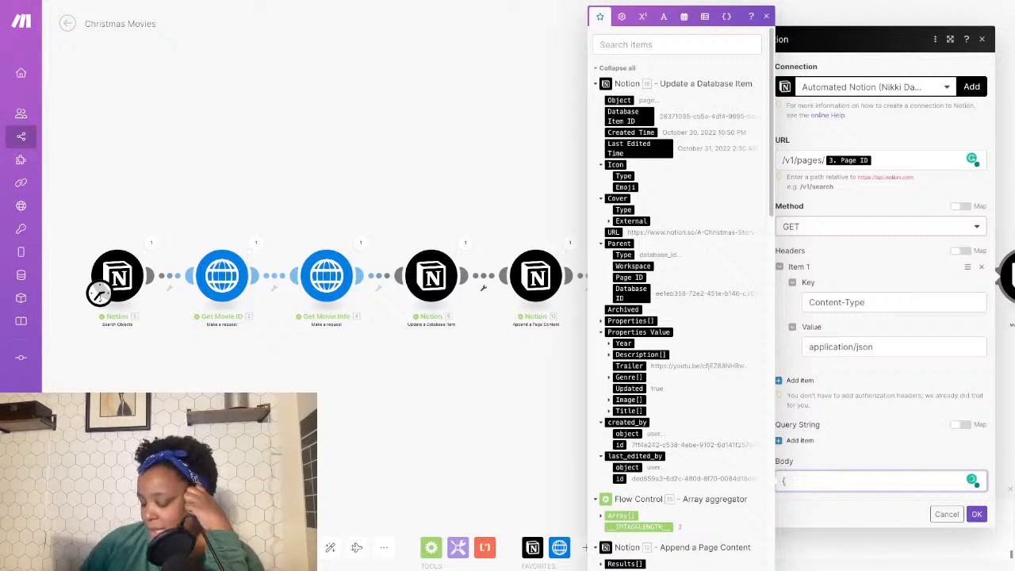
pyautogui.hotkey('ctrl', 'v')
pyautogui.hotkey('ctrl', 'z')
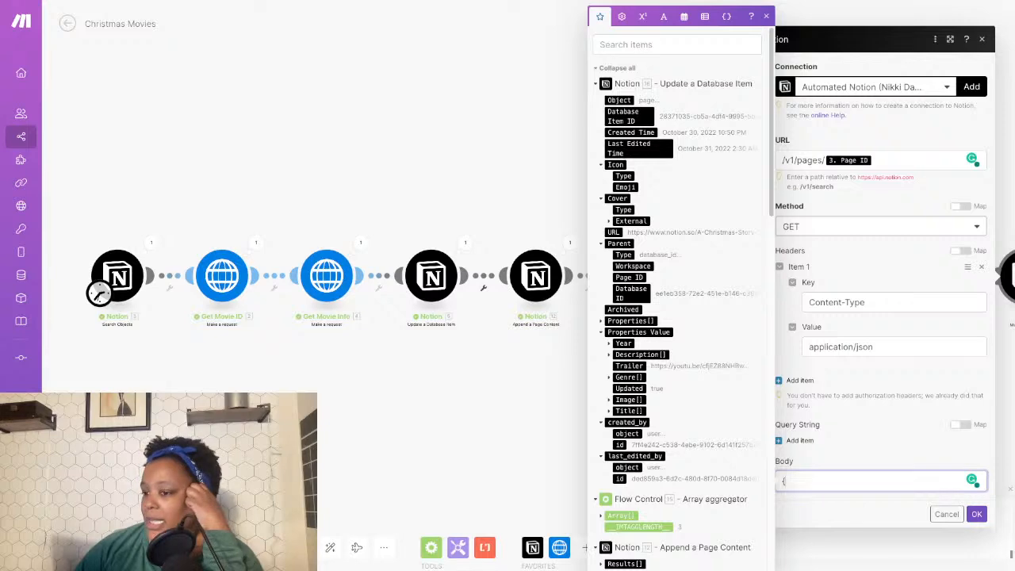
# Copy the icon block through the closing brace from Daily Cover's request body and paste it below the opening brace in Christmas Movies.
pyautogui.moveTo(3, 333)
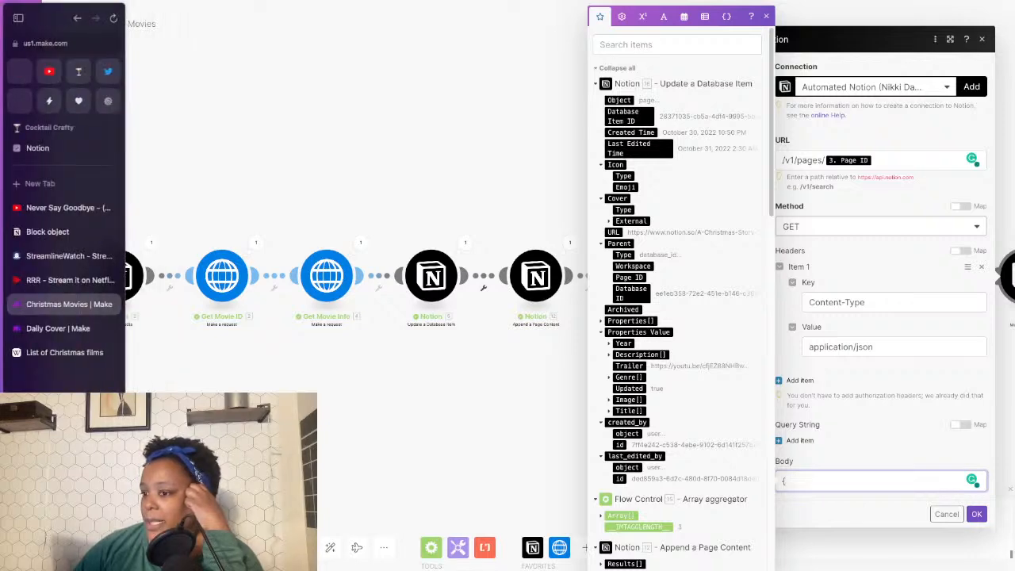
pyautogui.click(52, 334)
pyautogui.scroll(-2, 617, 476)
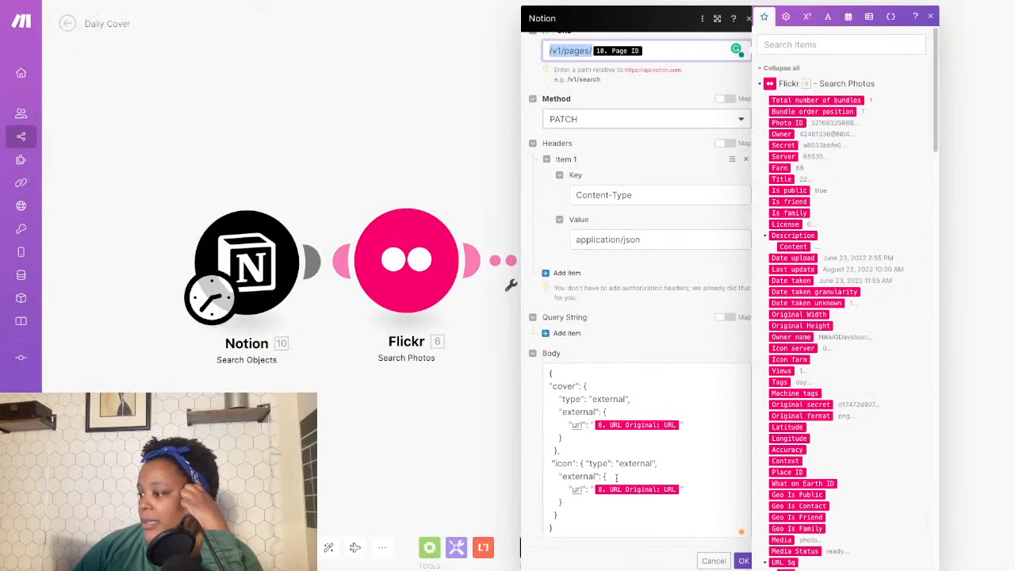
pyautogui.moveTo(554, 529); pyautogui.dragTo(543, 467)
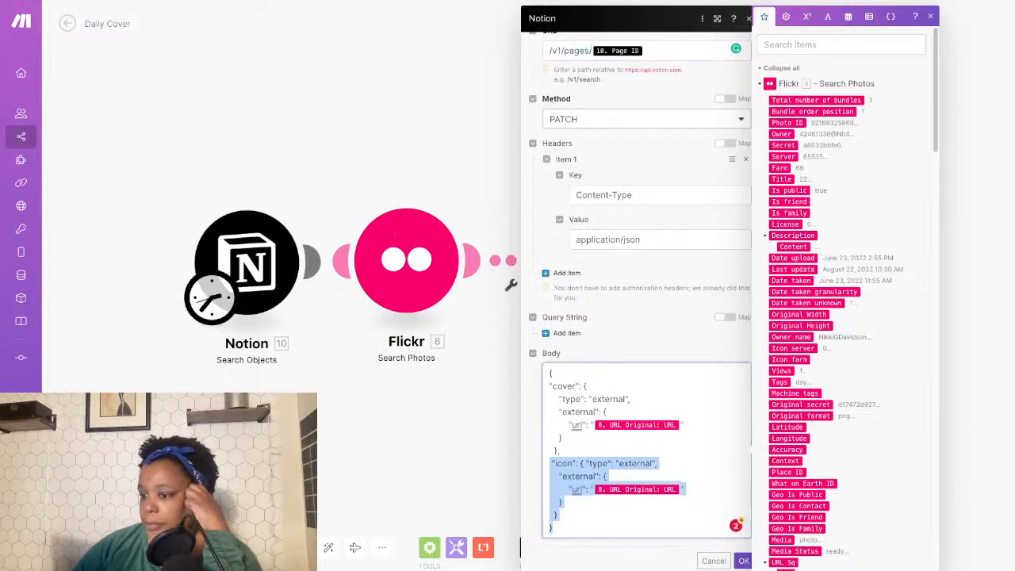
pyautogui.moveTo(3, 333)
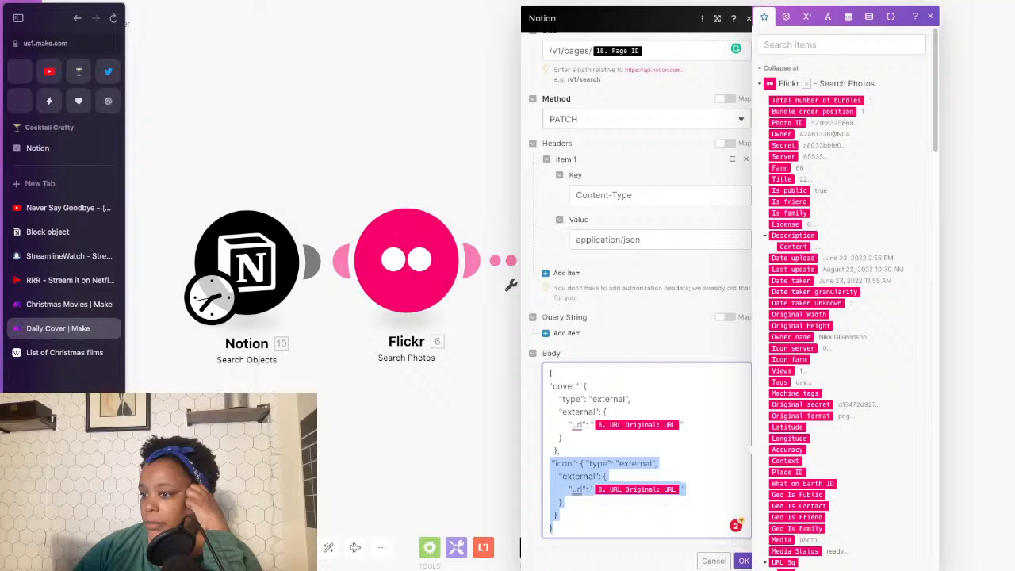
pyautogui.click(70, 305)
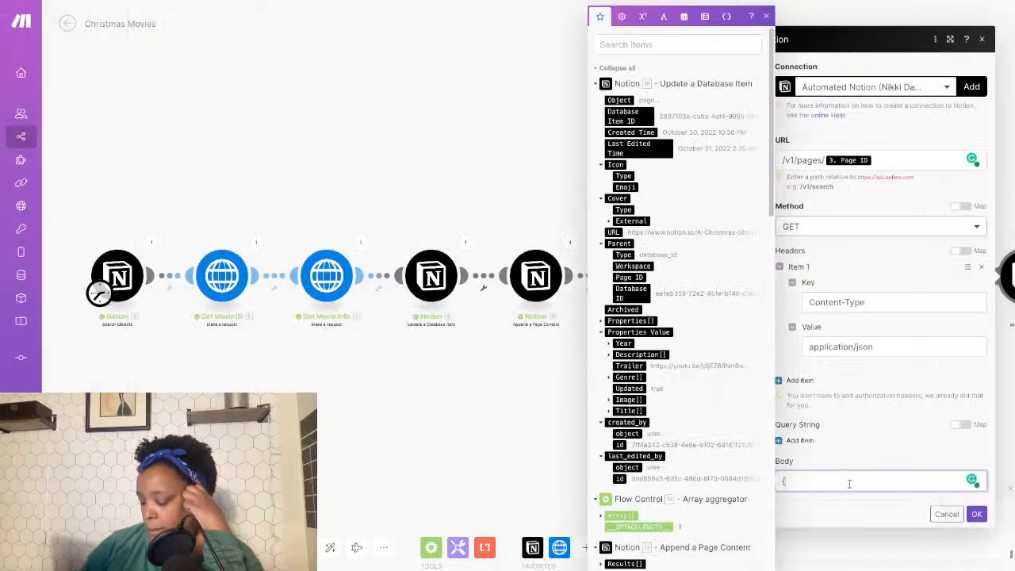
pyautogui.press('Return')
pyautogui.write('"icon": { "type": "external",   "external": {     "url": "8.url_o.url"   } } }')
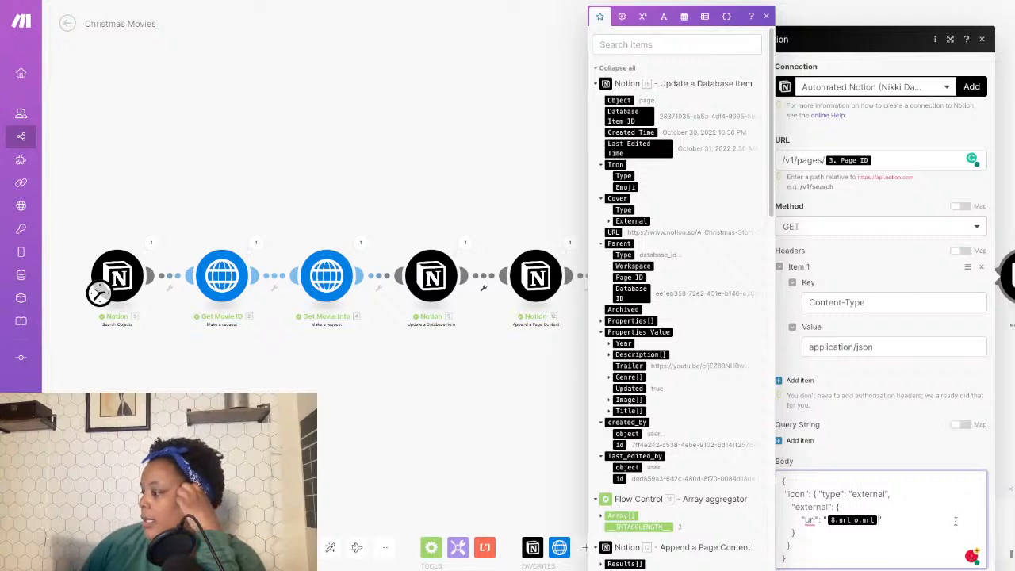
# Remove the mapped 8.url_o.url value from the icon block and change the icon type to "emoji".
pyautogui.press('BackSpace')
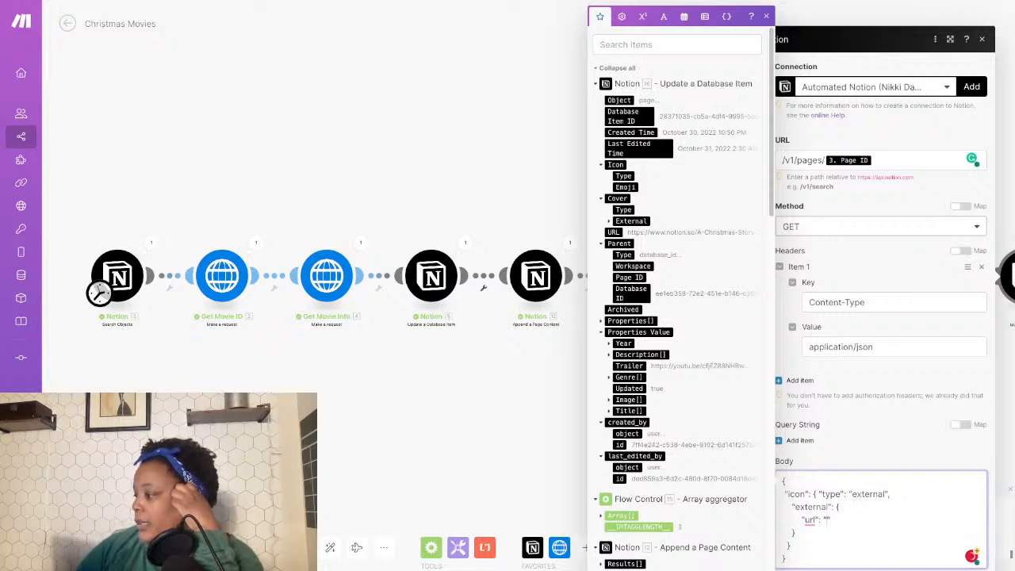
pyautogui.moveTo(886, 495); pyautogui.dragTo(850, 493)
pyautogui.write('e')
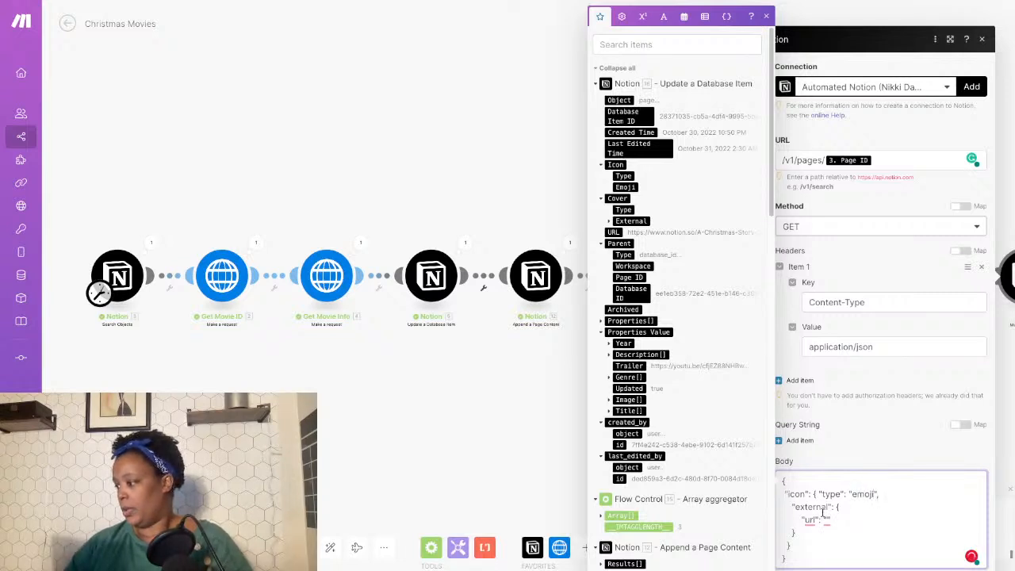
pyautogui.moveTo(829, 506); pyautogui.dragTo(796, 507)
# Search the Notion API reference for "icon" and read the Emoji object page.
pyautogui.moveTo(3, 238)
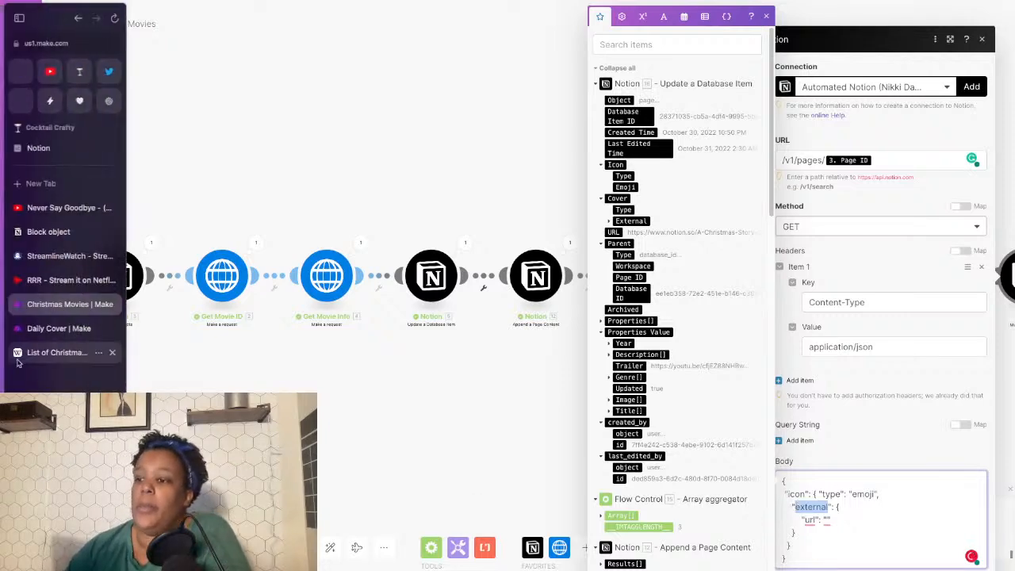
pyautogui.click(65, 238)
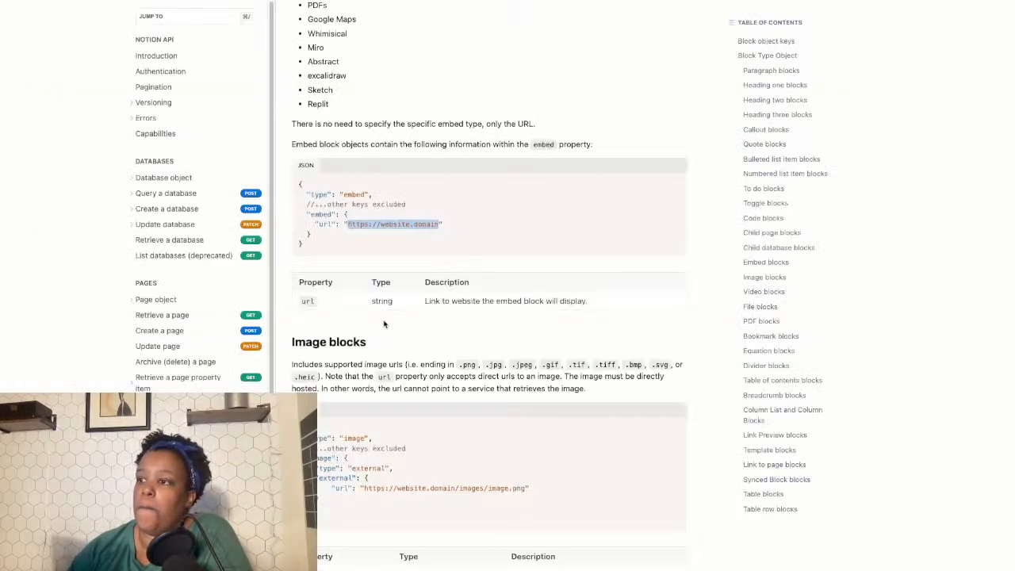
pyautogui.scroll(20, 997, 95)
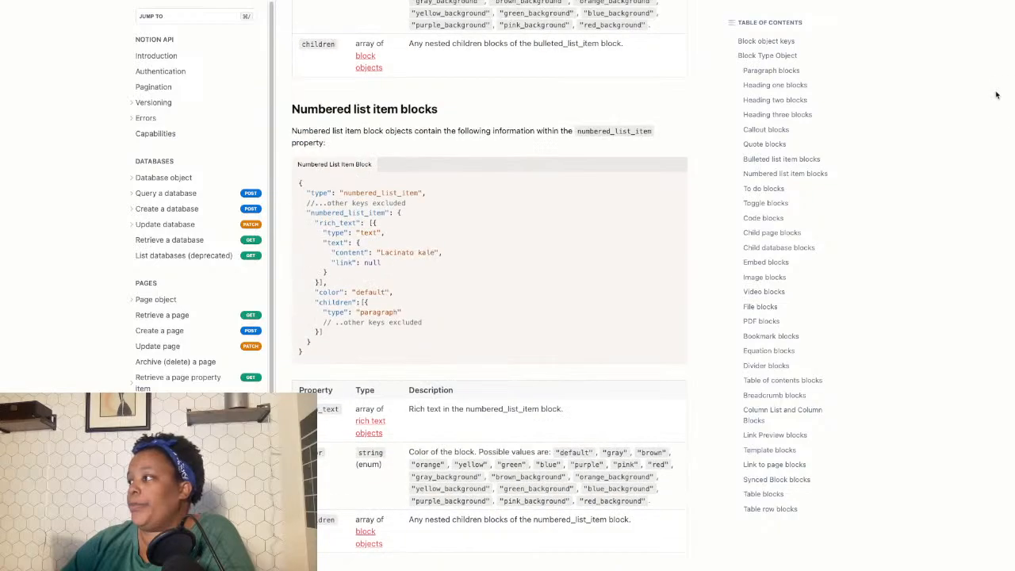
pyautogui.scroll(20, 843, 56)
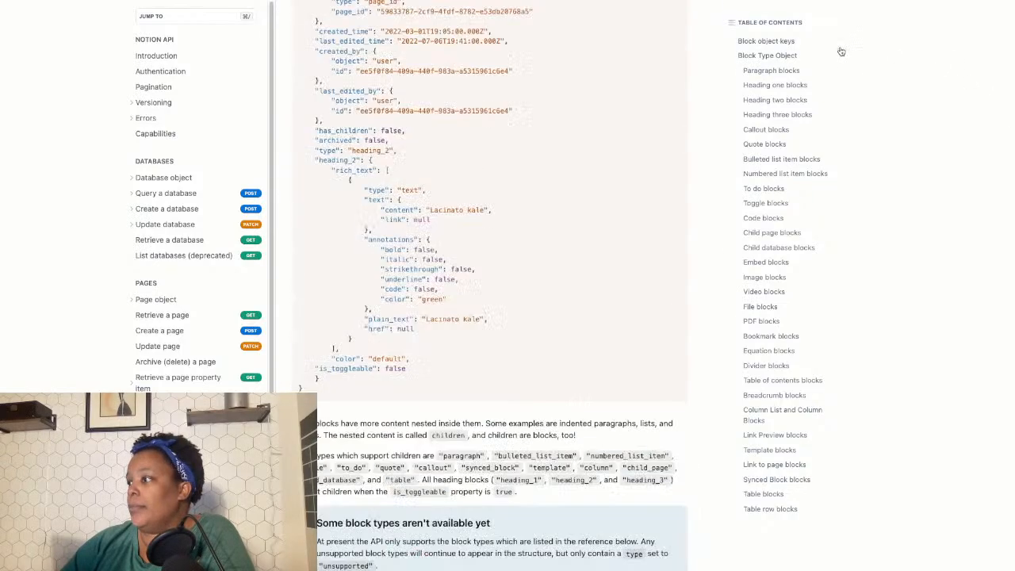
pyautogui.click(839, 46)
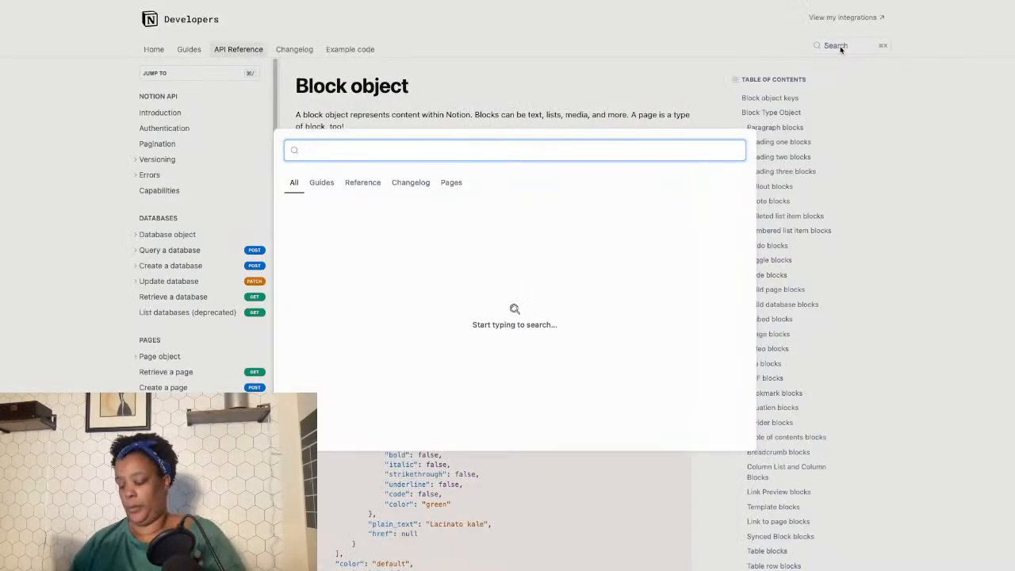
pyautogui.write('icon')
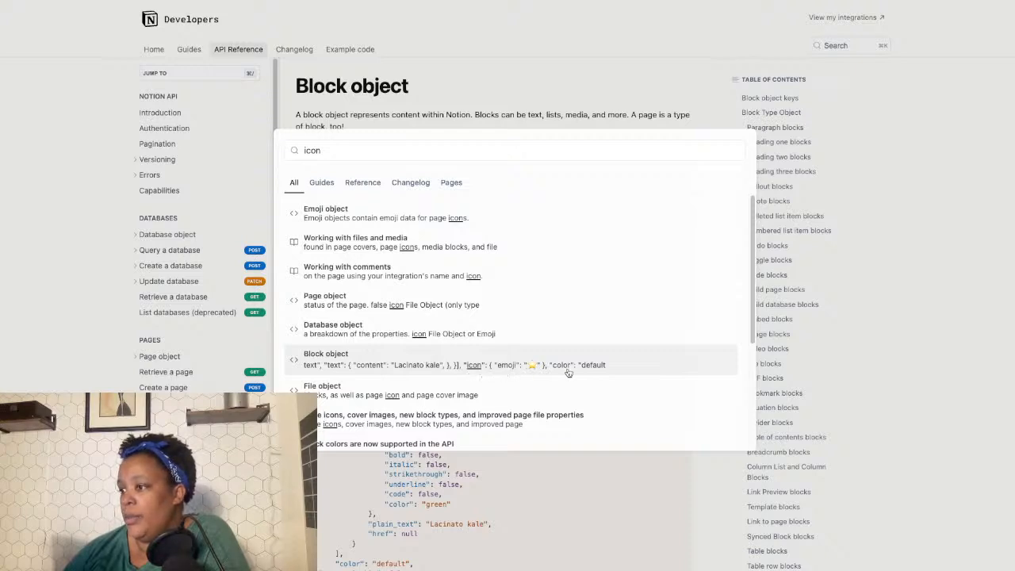
pyautogui.click(422, 216)
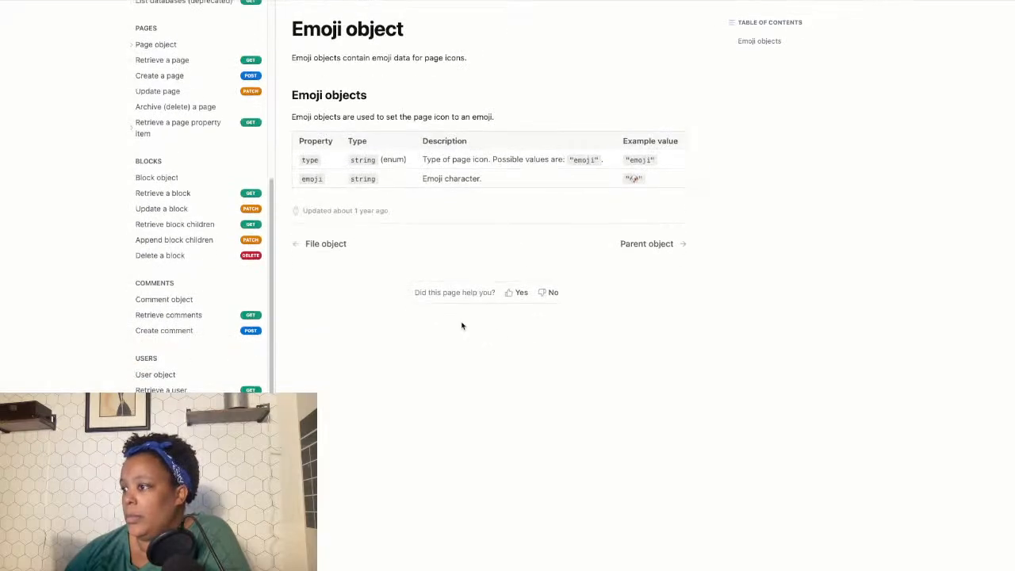
pyautogui.scroll(1, 329, 212)
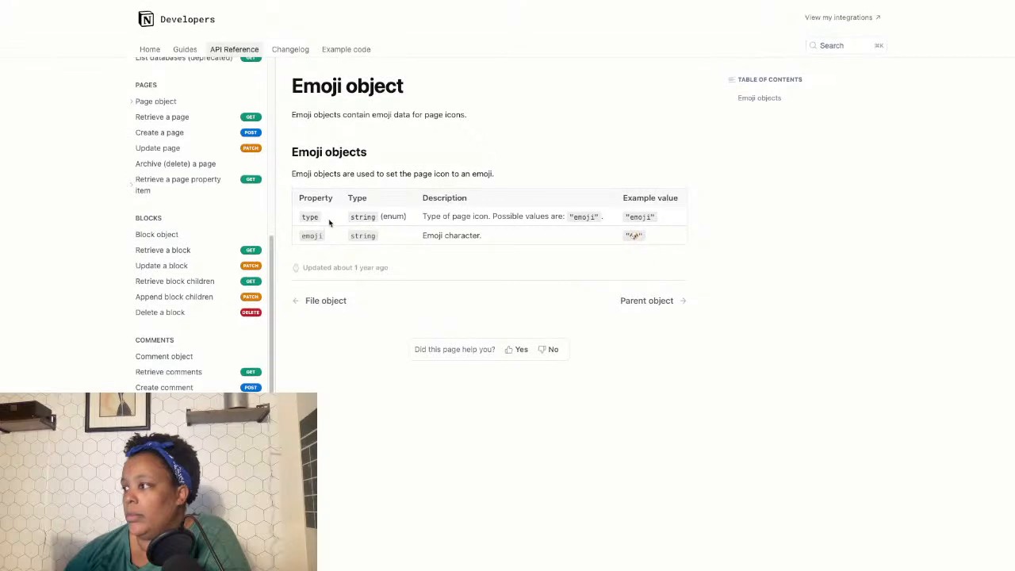
# Search the reference for "icon" again, look up the icon property under Database object and follow its Emoji object link.
pyautogui.click(835, 47)
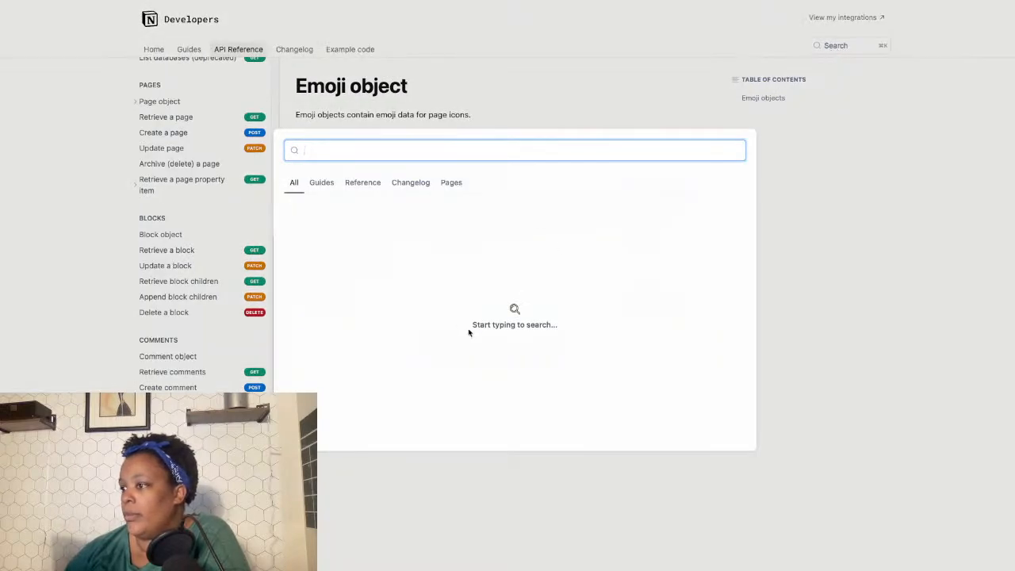
pyautogui.write('icon')
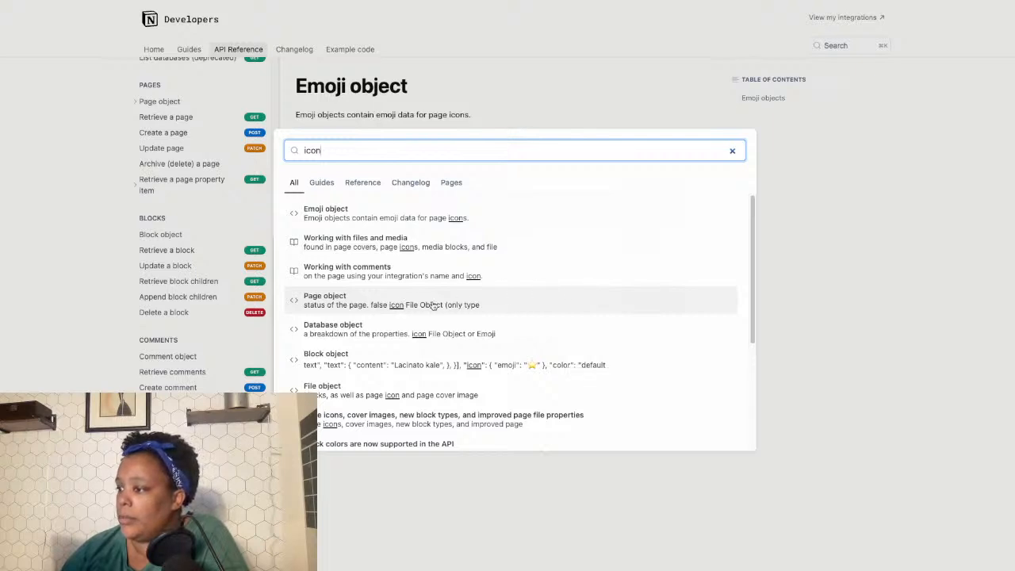
pyautogui.click(522, 336)
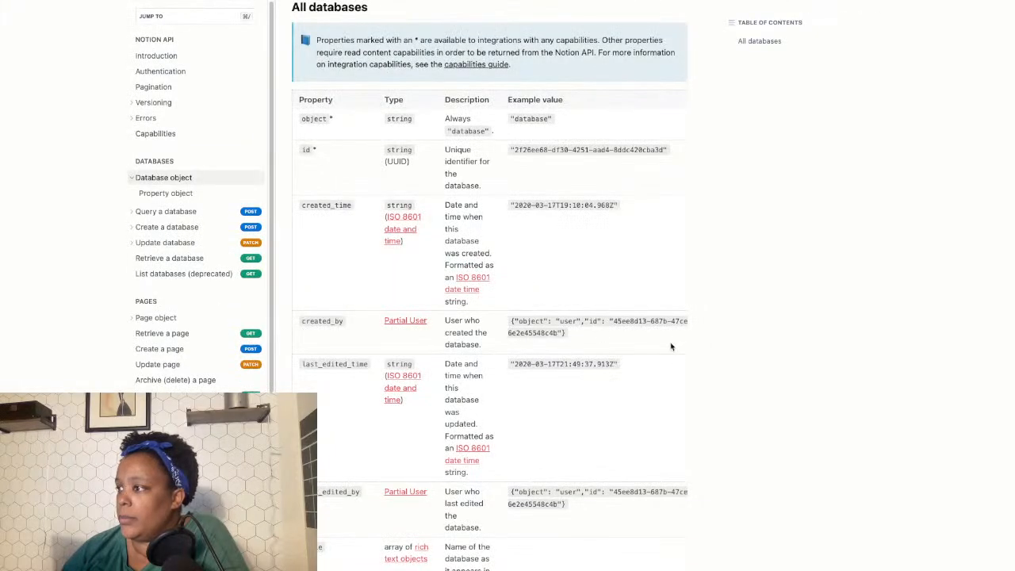
pyautogui.scroll(-5, 747, 347)
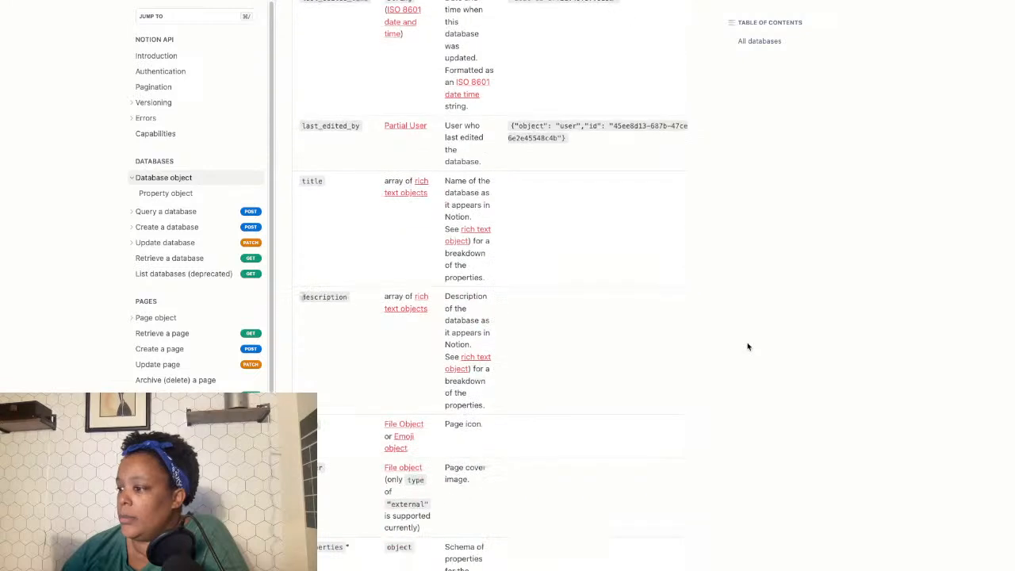
pyautogui.scroll(-2, 747, 344)
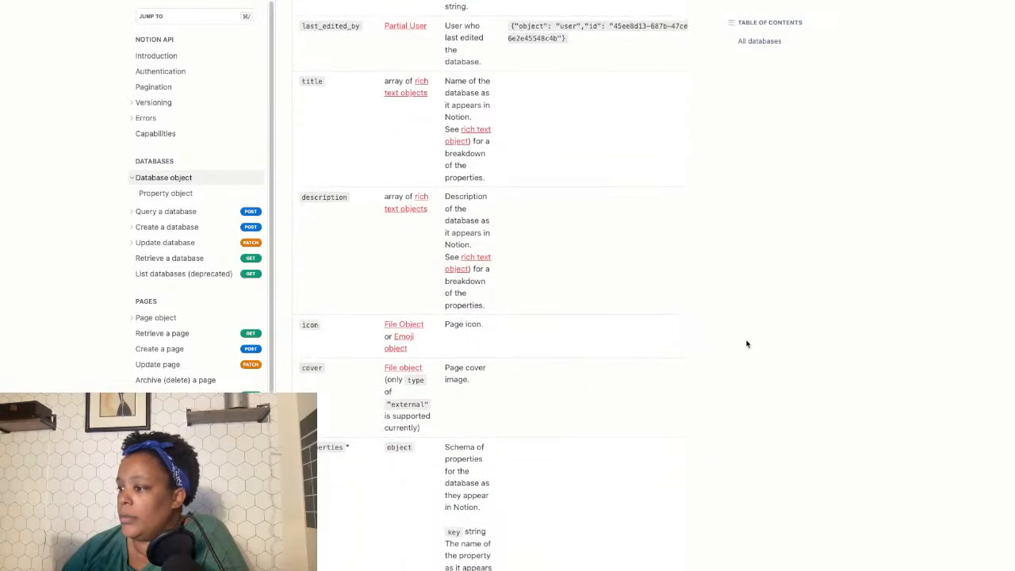
pyautogui.click(405, 340)
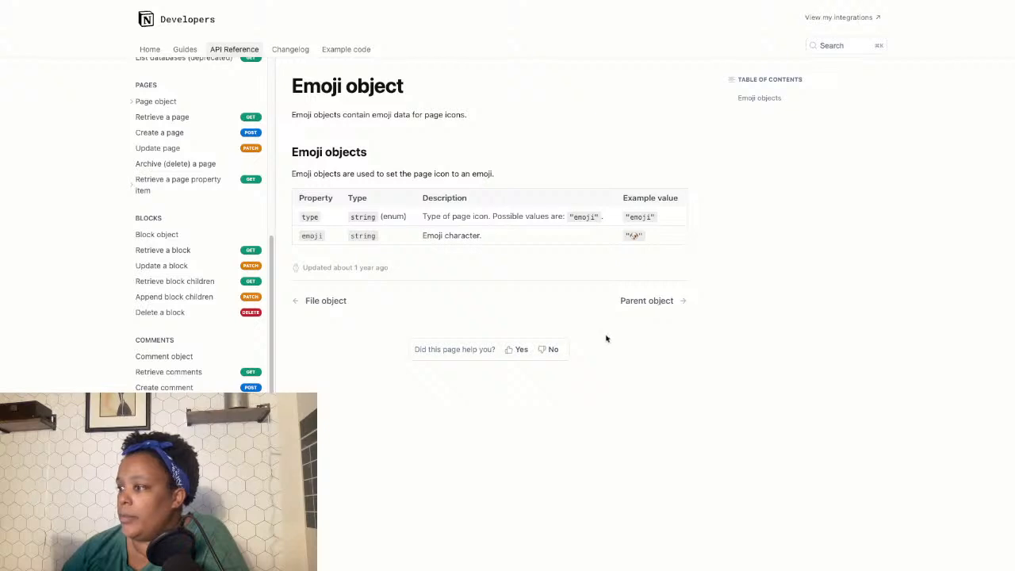
# Check the icon block in Daily Cover's request body again and return to the Christmas Movies scenario.
pyautogui.moveTo(3, 317)
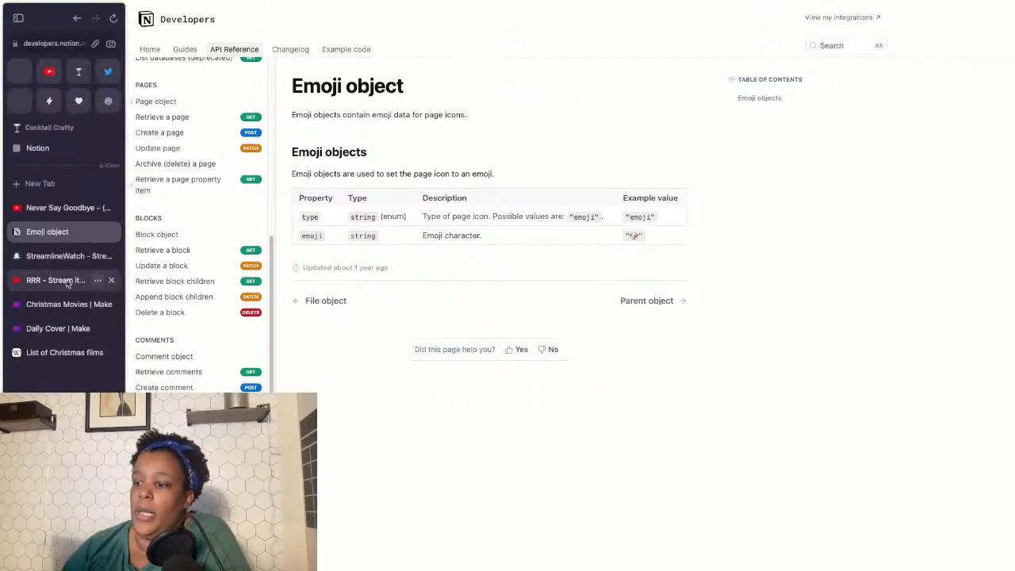
pyautogui.click(54, 328)
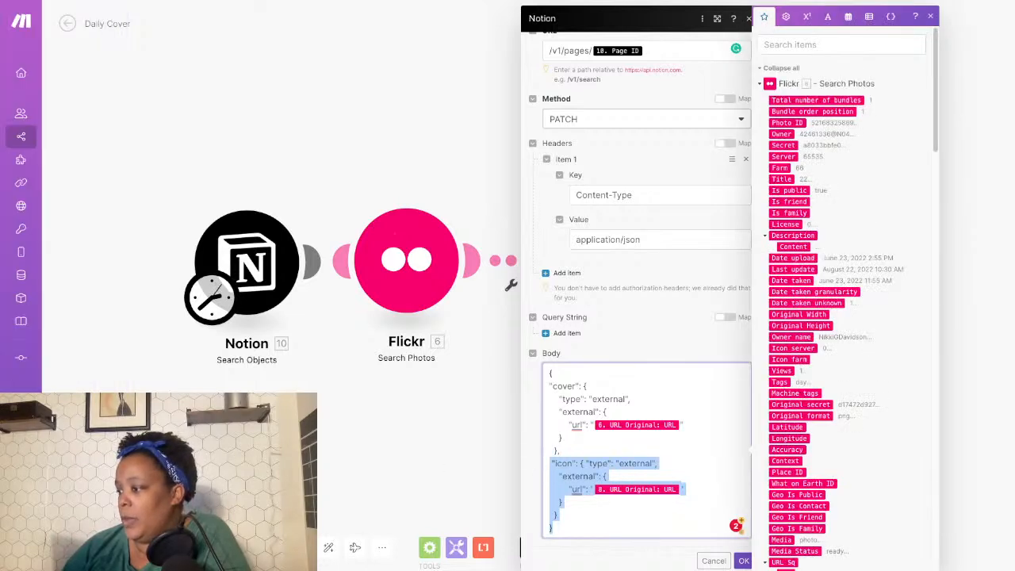
pyautogui.moveTo(3, 372)
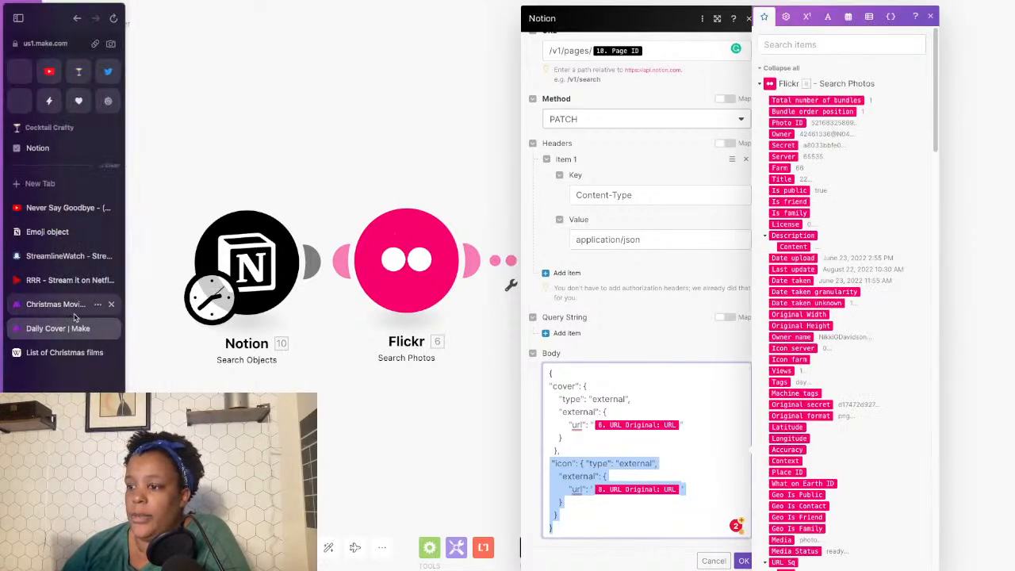
pyautogui.click(50, 306)
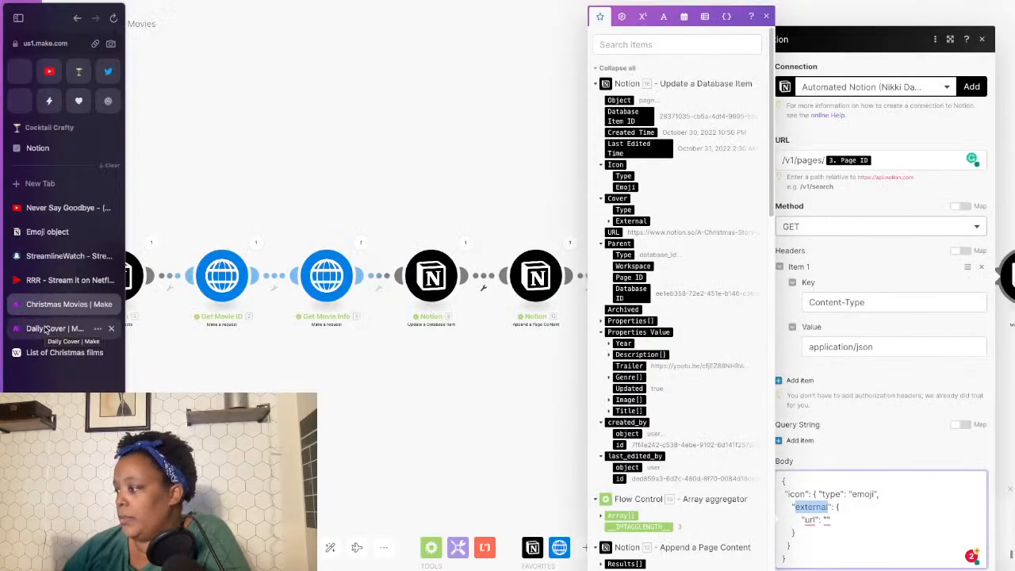
# Compare with Daily Cover's icon block and set the icon type in the Christmas Movies request body to "external".
pyautogui.click(46, 328)
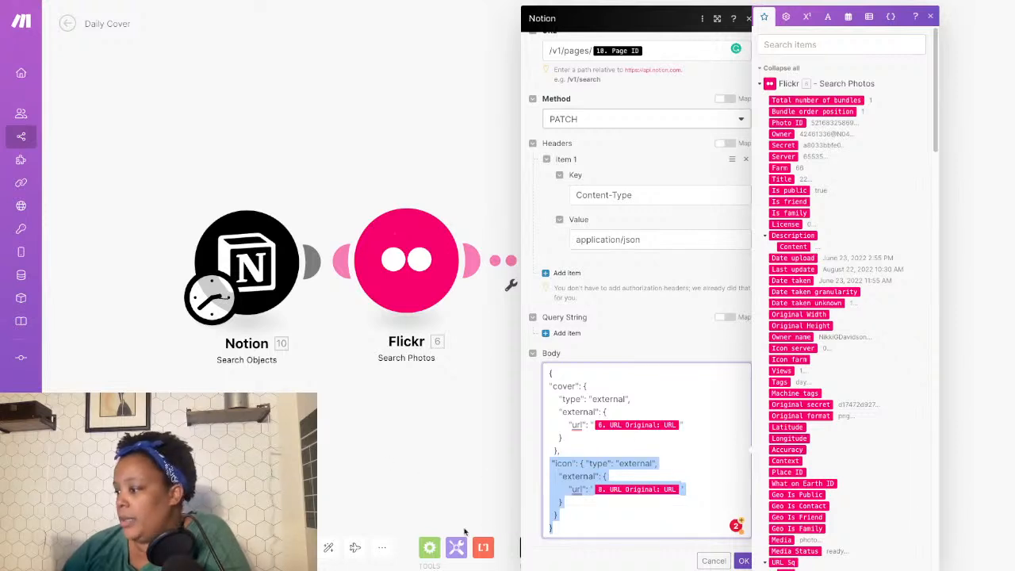
pyautogui.moveTo(4, 326)
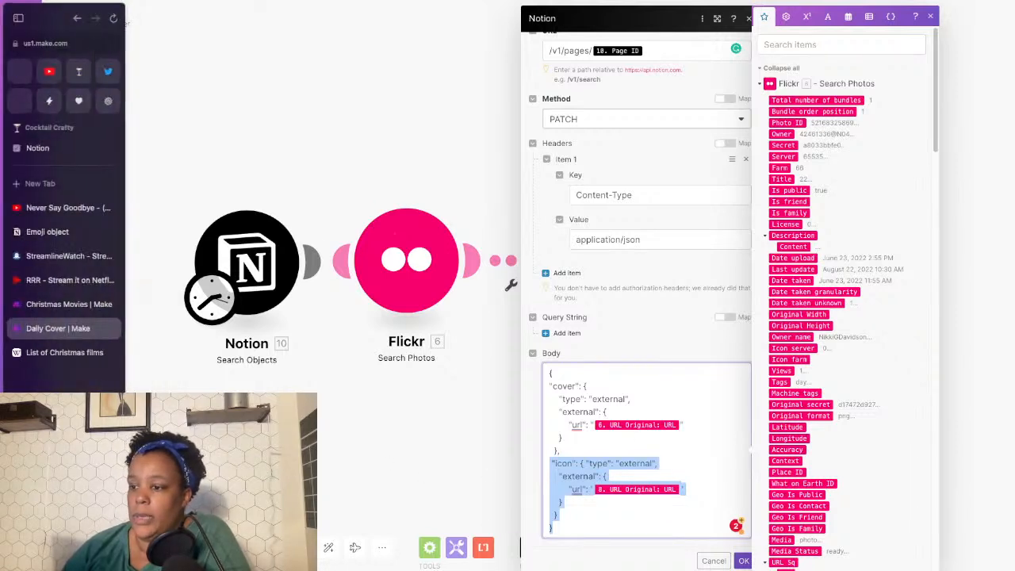
pyautogui.click(79, 309)
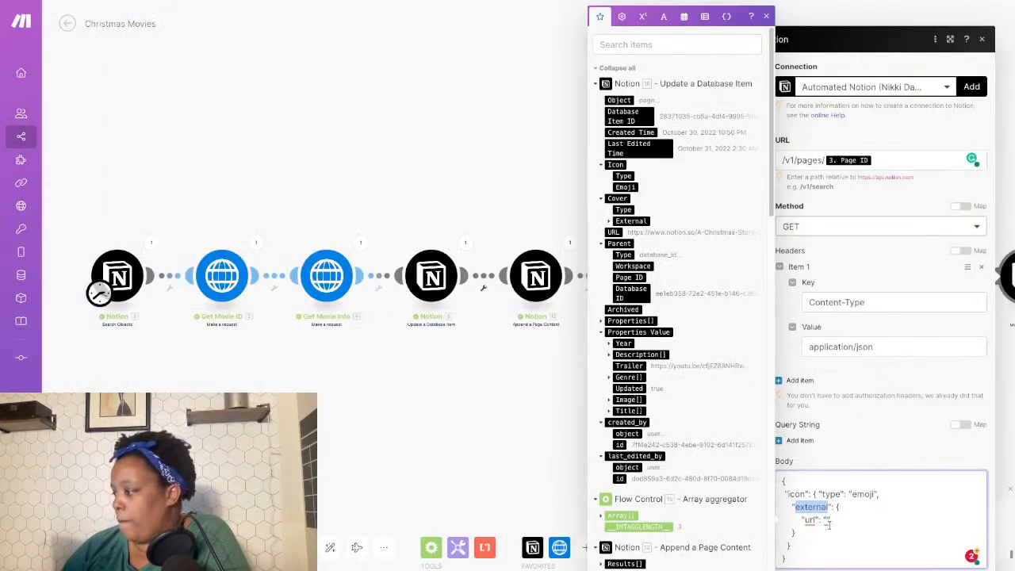
pyautogui.click(868, 511)
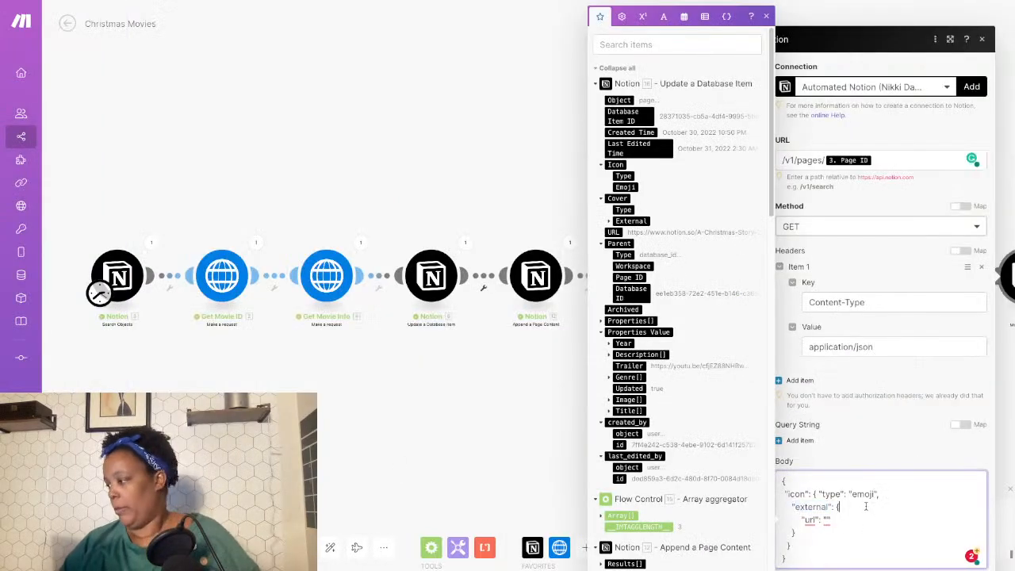
pyautogui.press('BackSpace')
pyautogui.press('BackSpace')
pyautogui.press('BackSpace')
pyautogui.write('xternal')
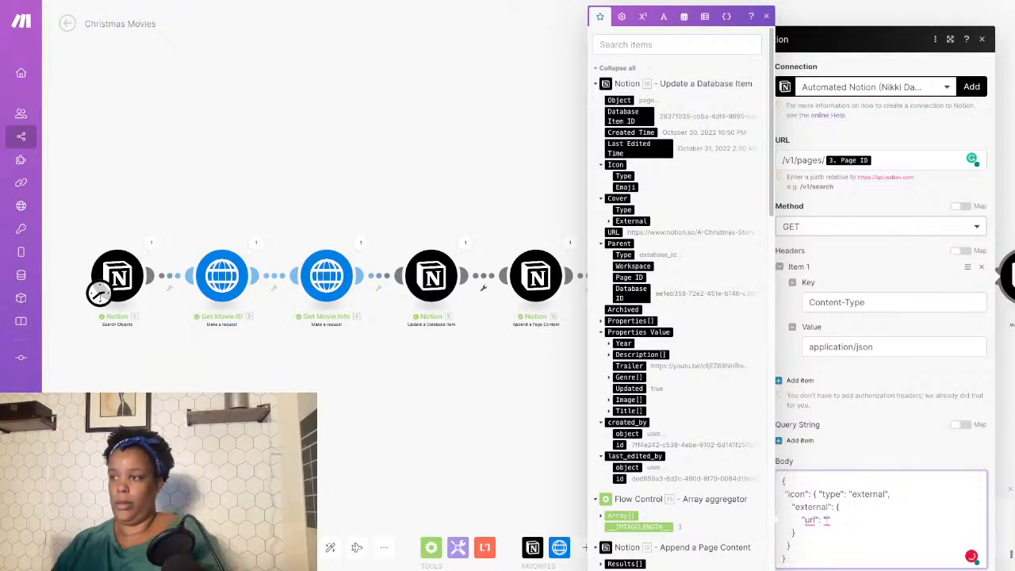
# Switch to the Christmas Films database in Notion, close the A Christmas Story page preview and expand the sidebar.
pyautogui.hotkey('ctrl', 'Left')
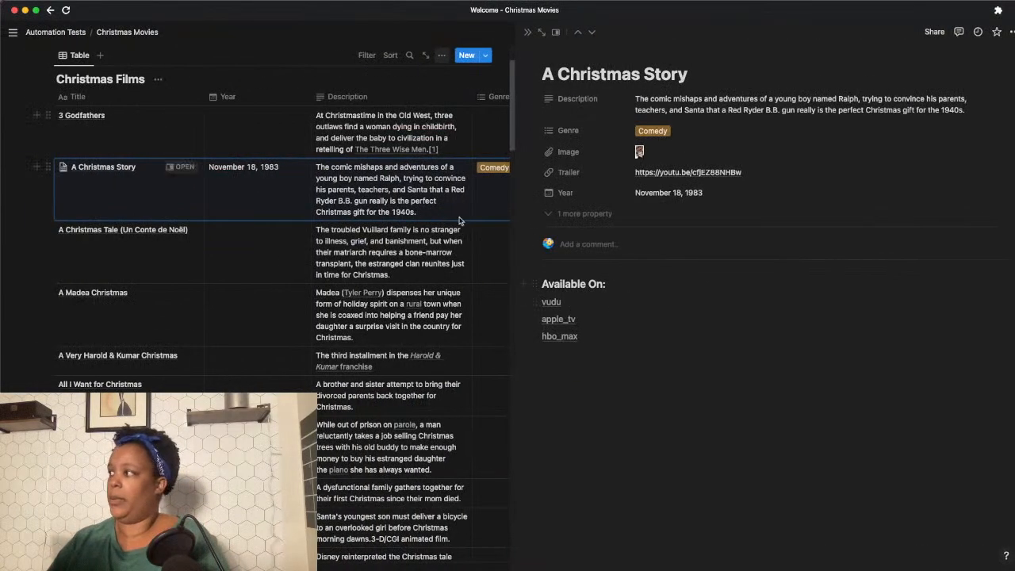
pyautogui.click(528, 33)
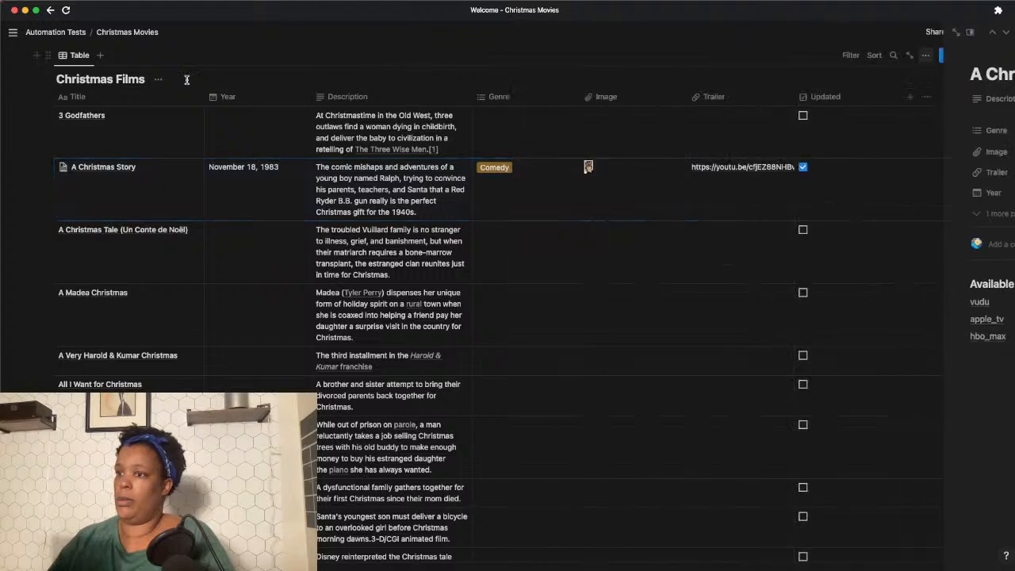
pyautogui.moveTo(11, 32)
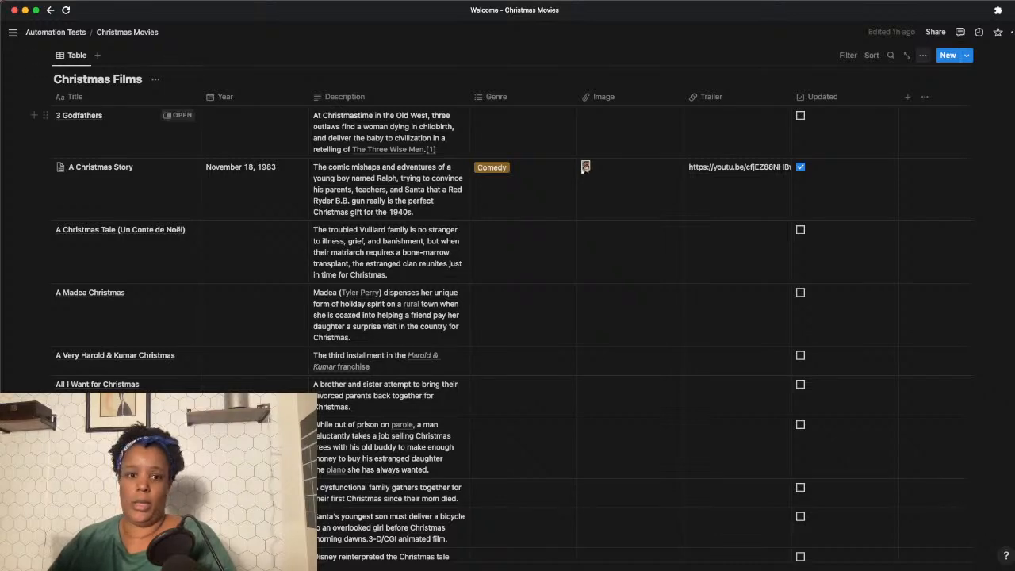
pyautogui.press('super+Tab')
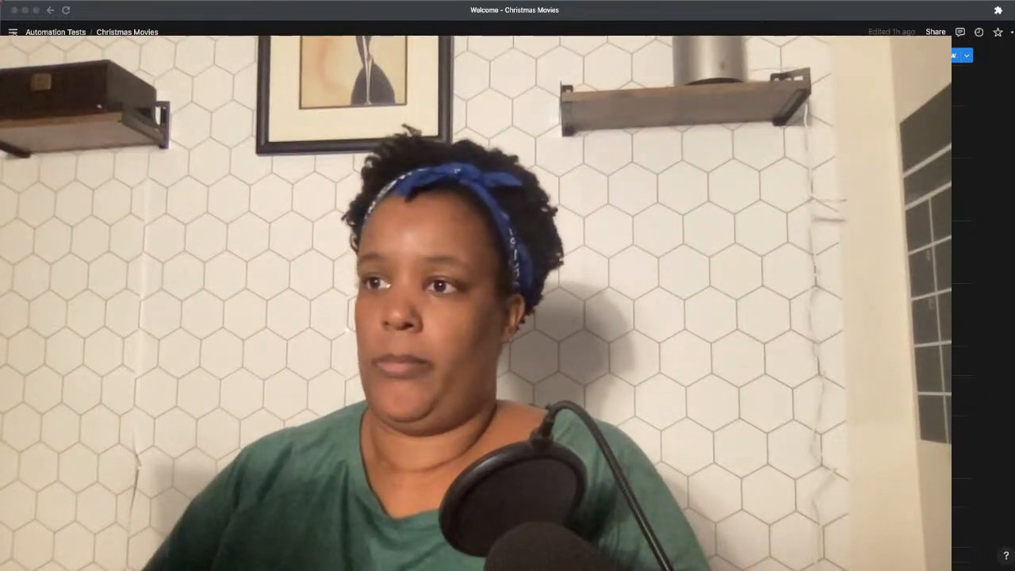
pyautogui.press('super+Tab')
pyautogui.click(12, 33)
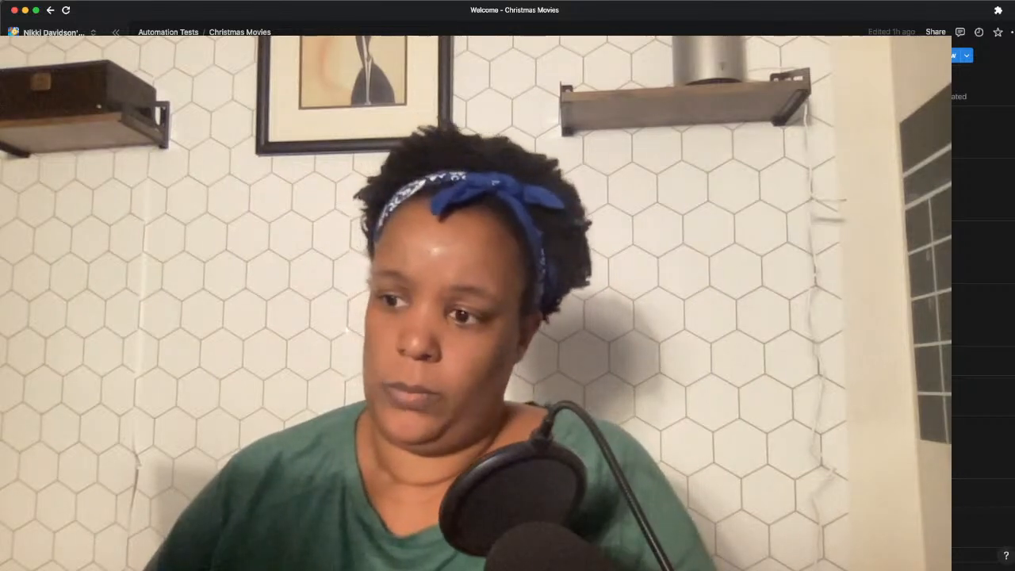
pyautogui.click(52, 82)
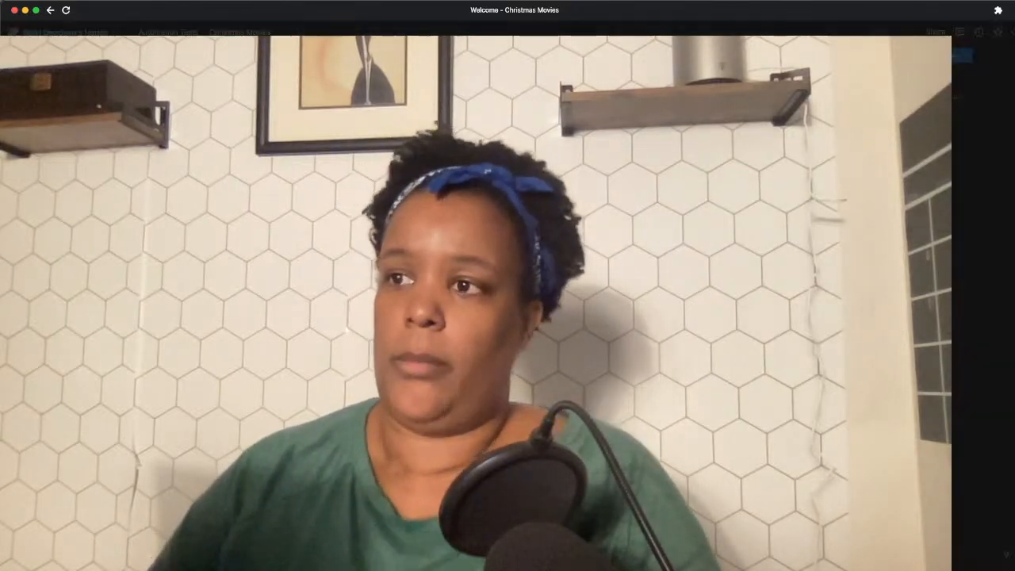
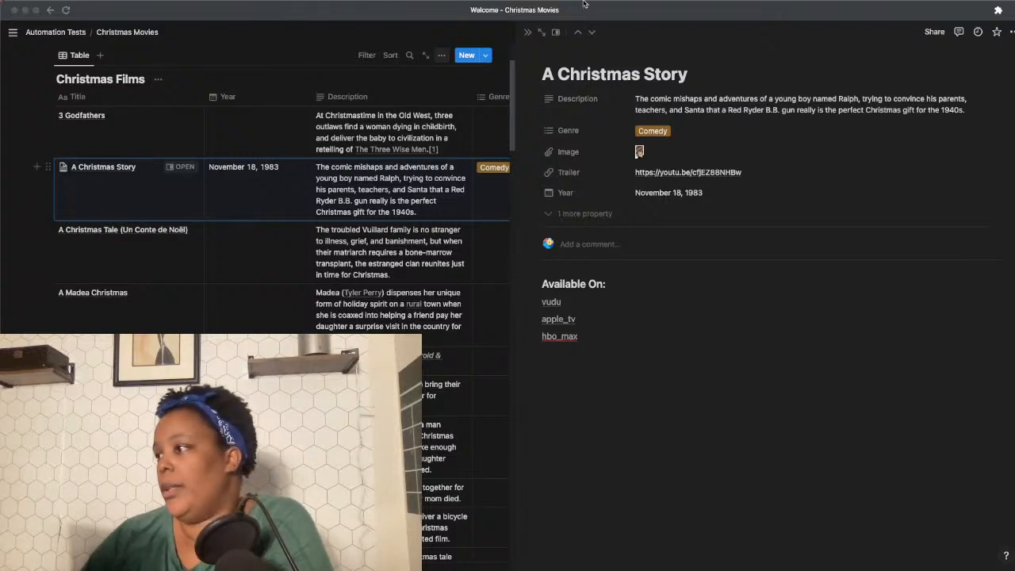
# Add an icon to the A Christmas Story page and search Notion's built-in icons for "chris".
pyautogui.click(556, 56)
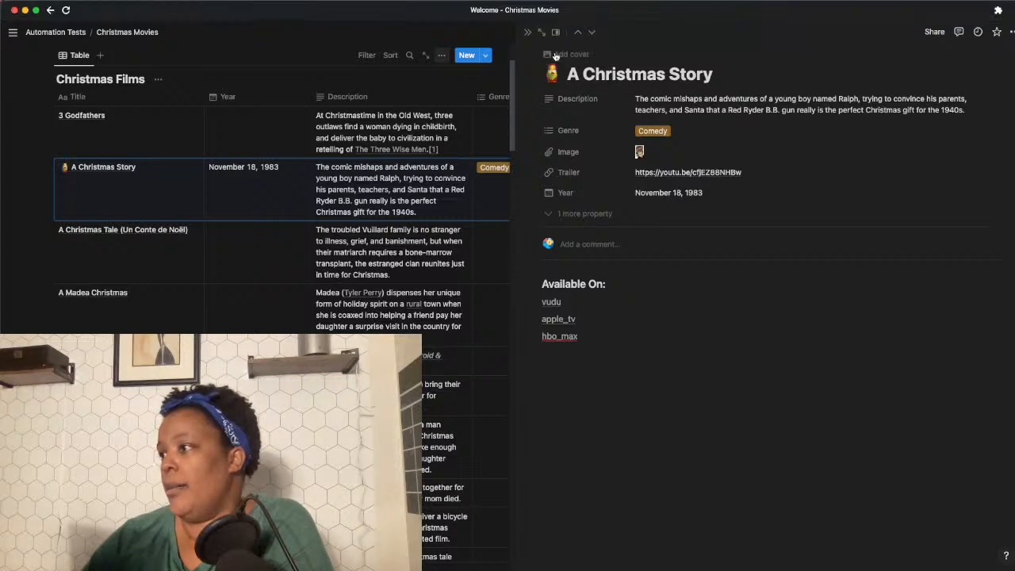
pyautogui.click(552, 74)
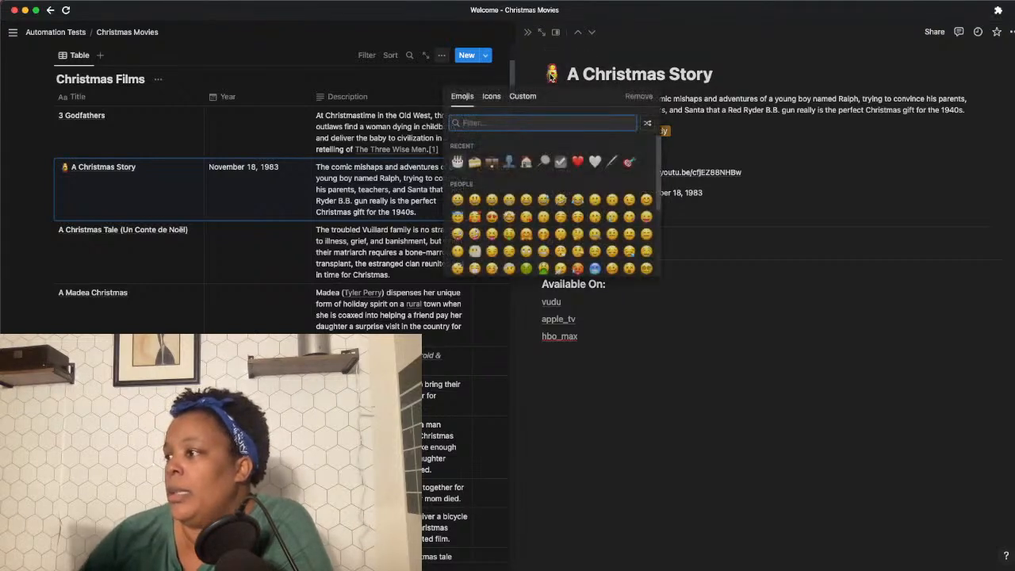
pyautogui.click(490, 96)
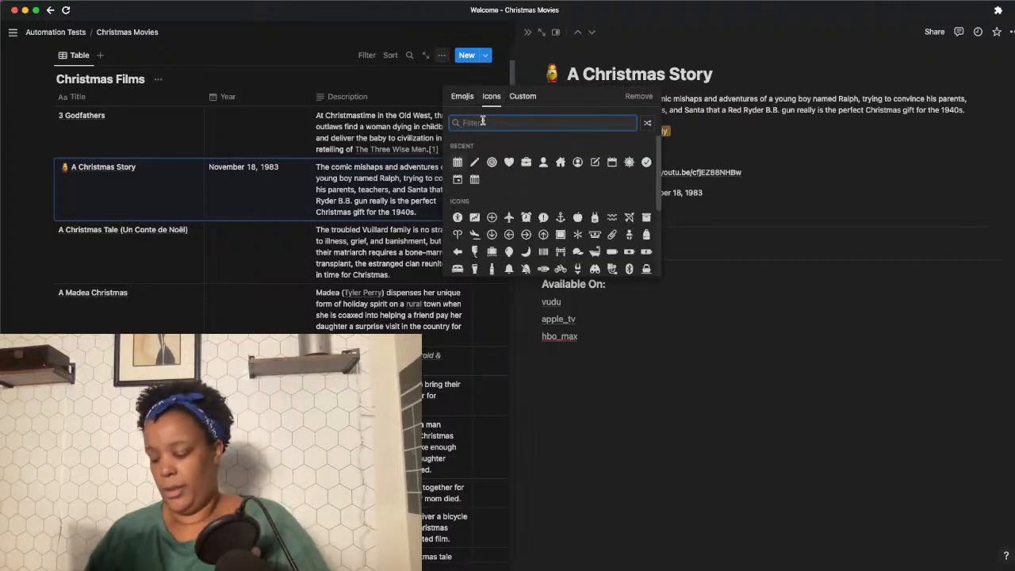
pyautogui.write('chr')
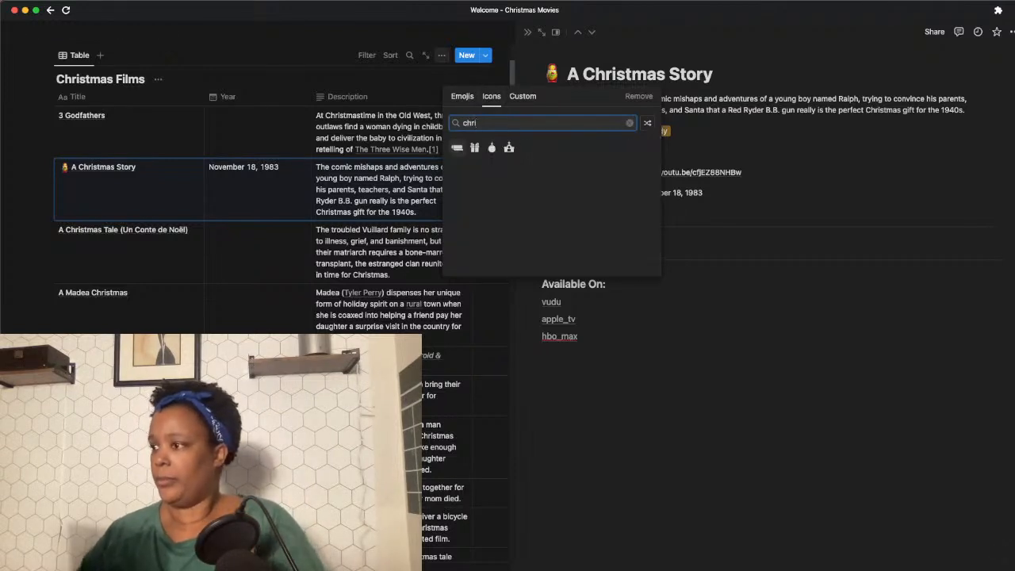
pyautogui.write('i')
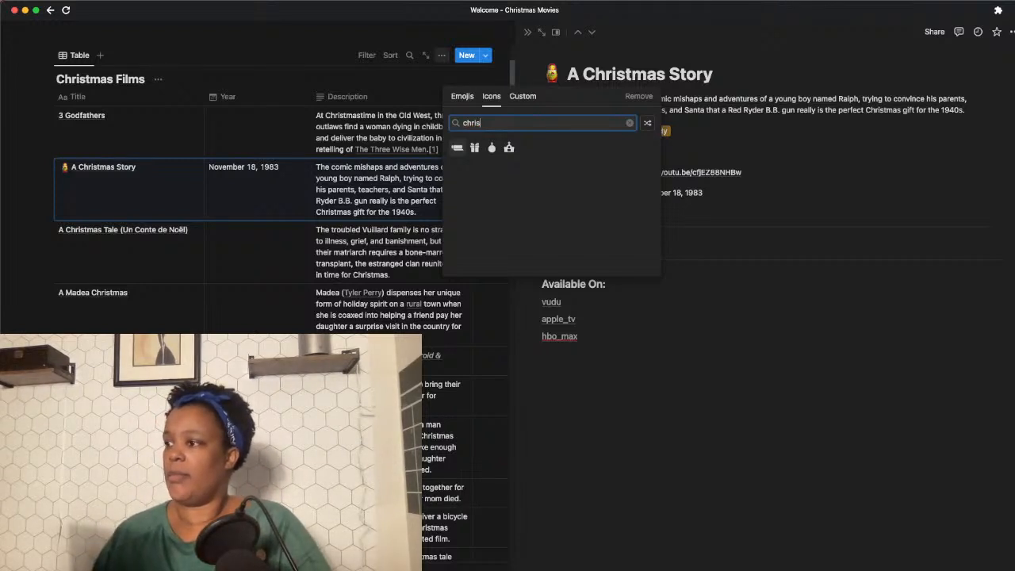
# Search the built-in icons for "tre" and "wr", and clear the filter.
pyautogui.press('BackSpace')
pyautogui.press('BackSpace')
pyautogui.press('BackSpace')
pyautogui.write('tre')
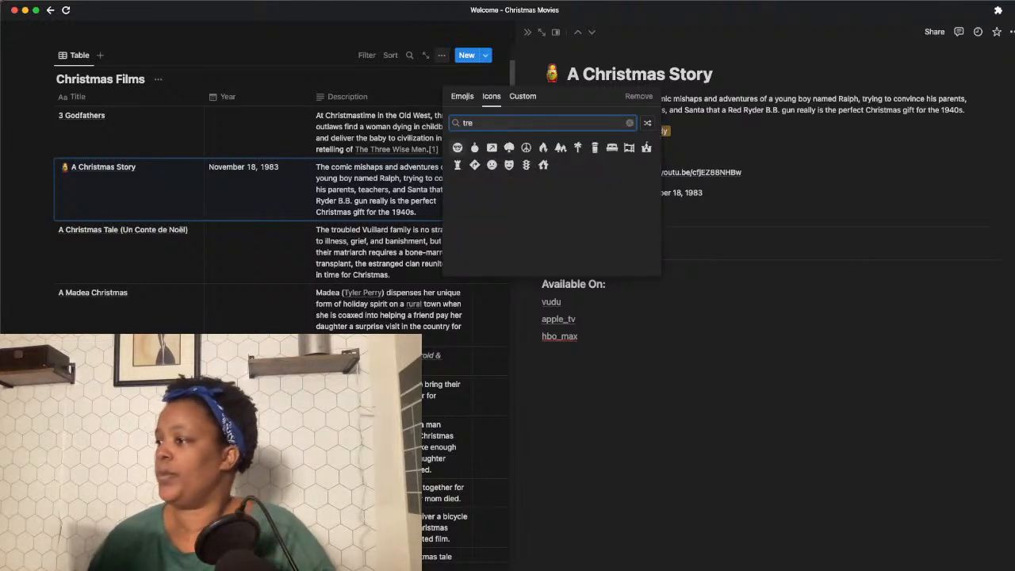
pyautogui.press('BackSpace')
pyautogui.press('BackSpace')
pyautogui.press('BackSpace')
pyautogui.write('wr')
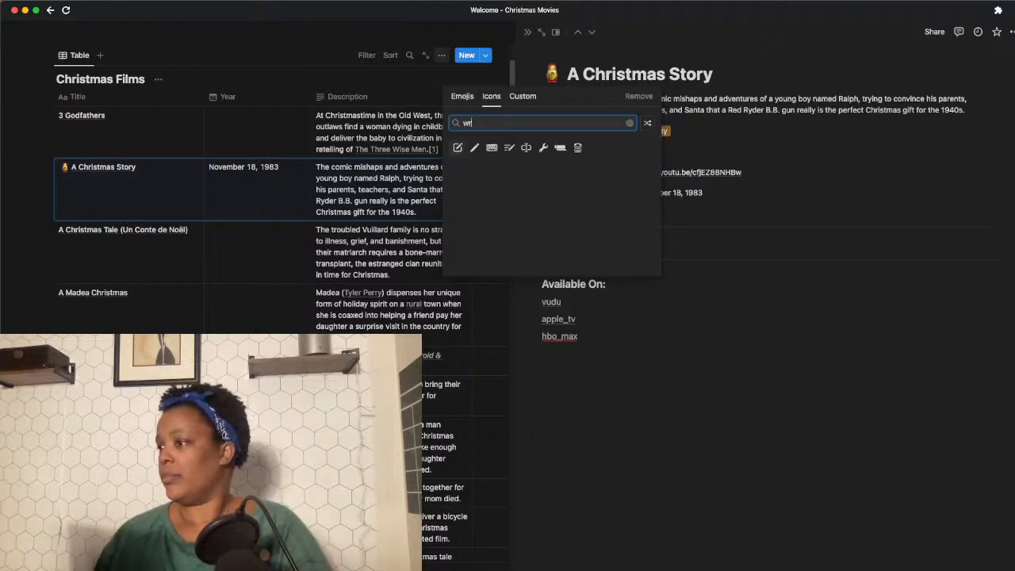
pyautogui.press('BackSpace')
pyautogui.press('BackSpace')
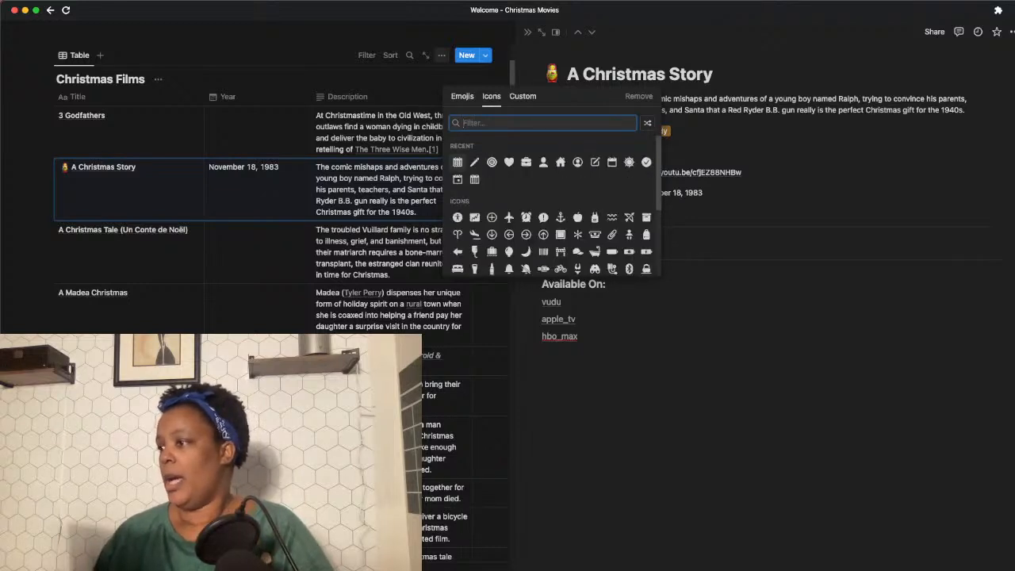
# Search the built-in icons for "movie" and choose the green film strip version for A Christmas Story.
pyautogui.write('mov')
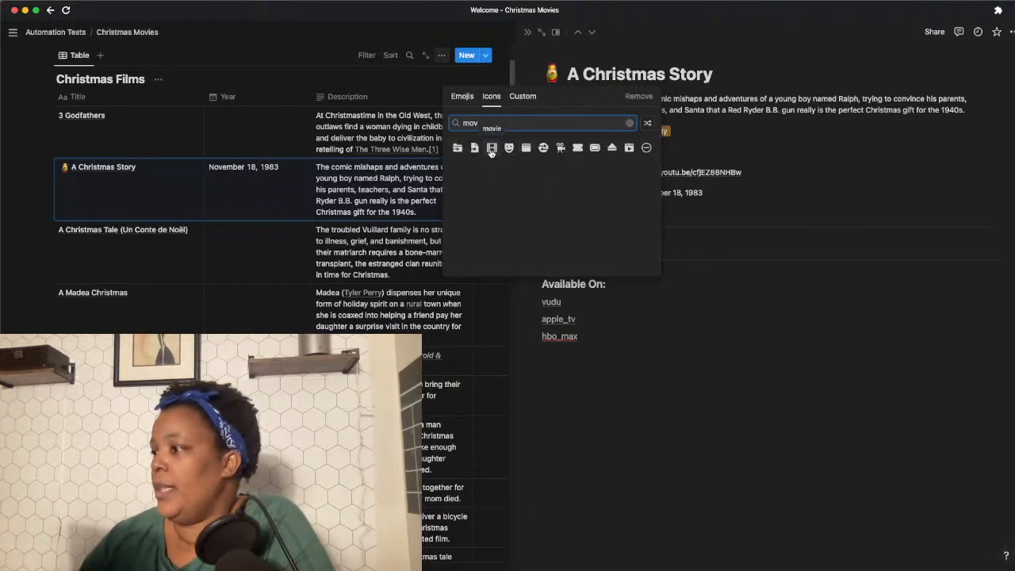
pyautogui.click(491, 149)
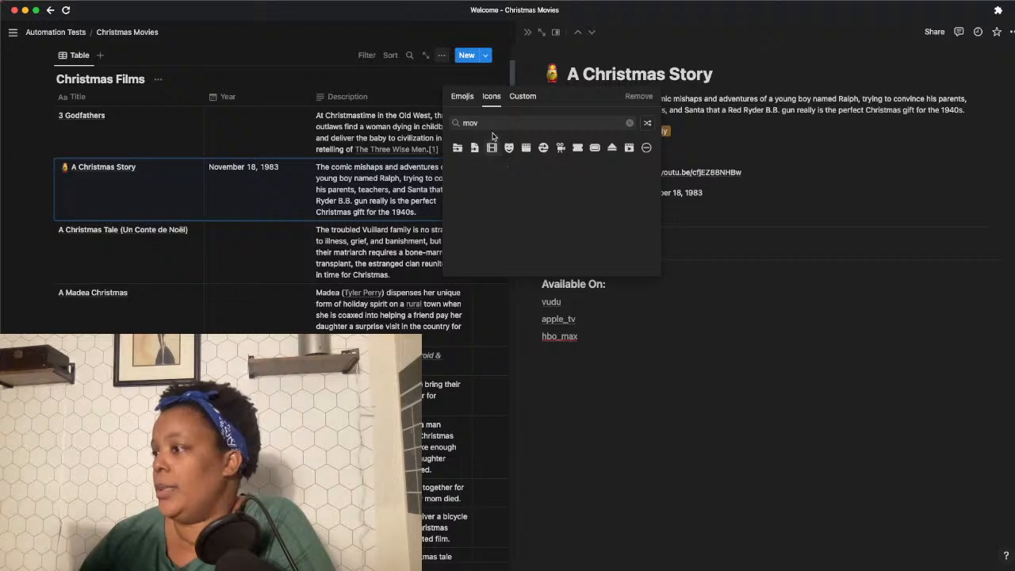
pyautogui.click(831, 170)
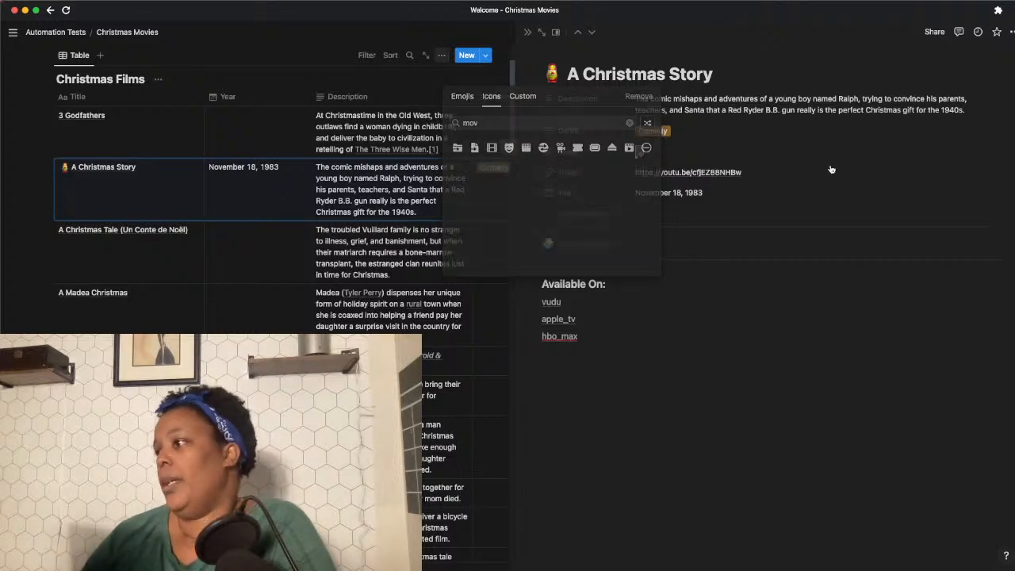
pyautogui.click(551, 74)
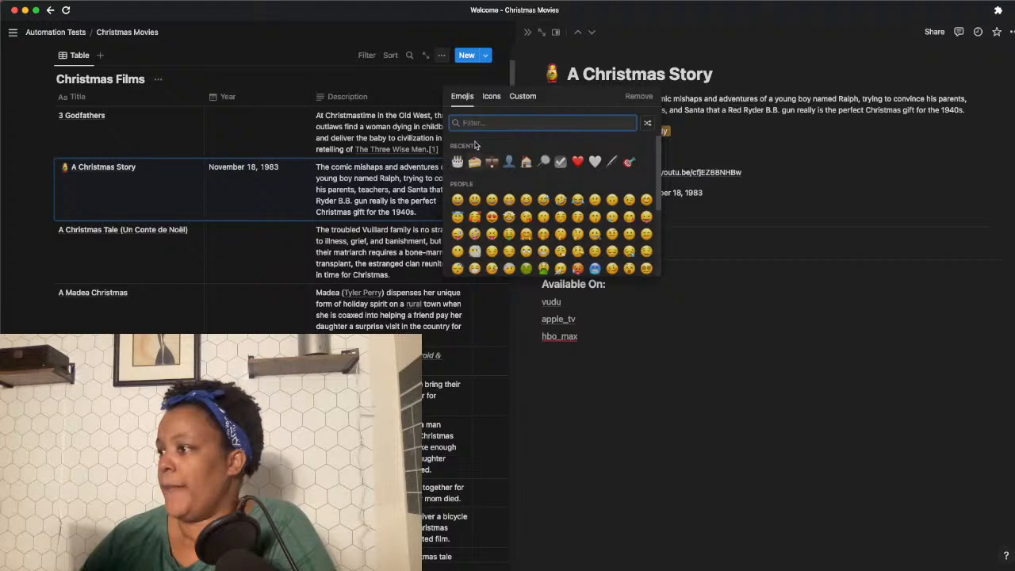
pyautogui.click(492, 97)
pyautogui.write('m')
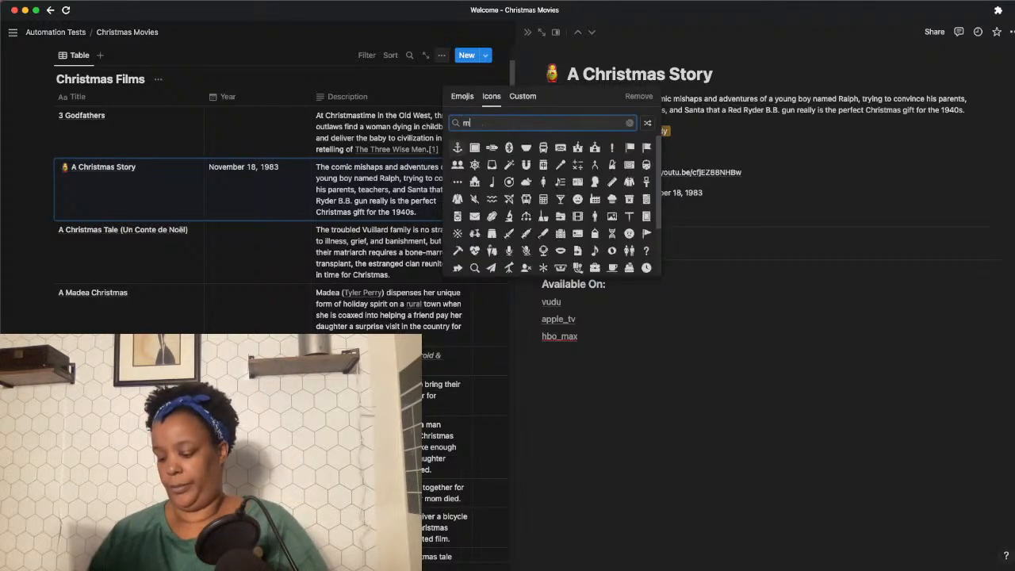
pyautogui.write('ovie')
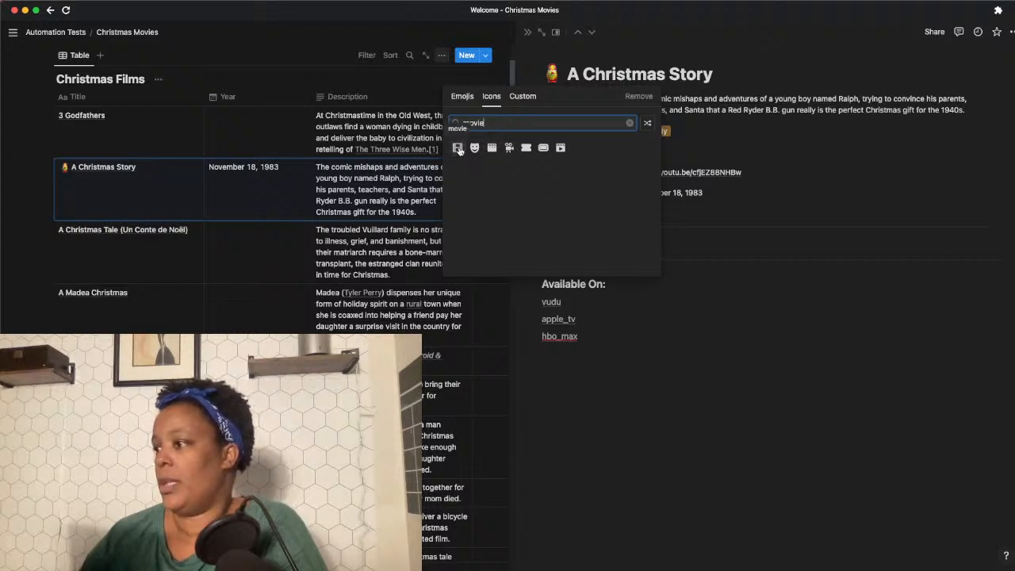
pyautogui.moveTo(459, 150)
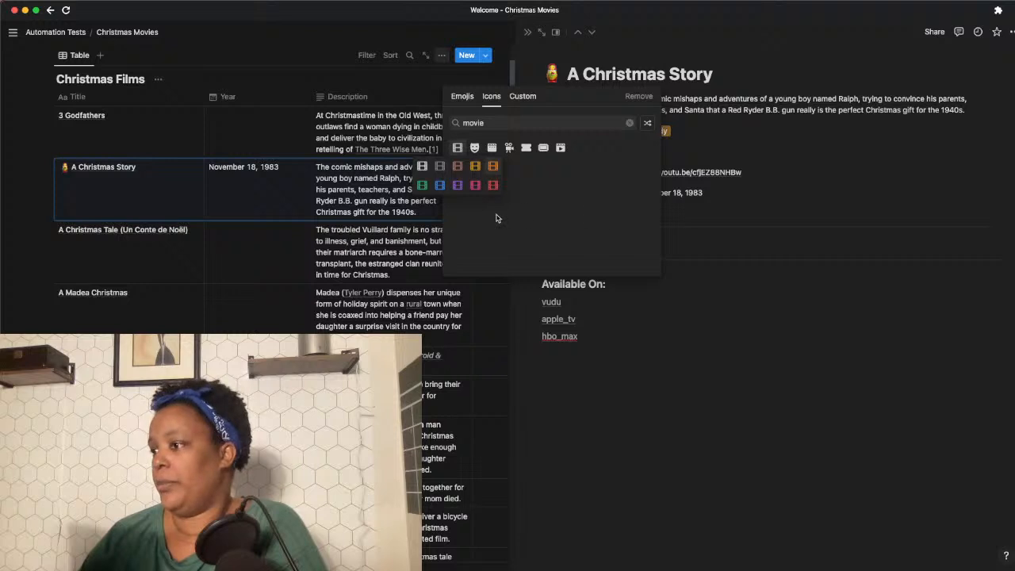
pyautogui.click(422, 186)
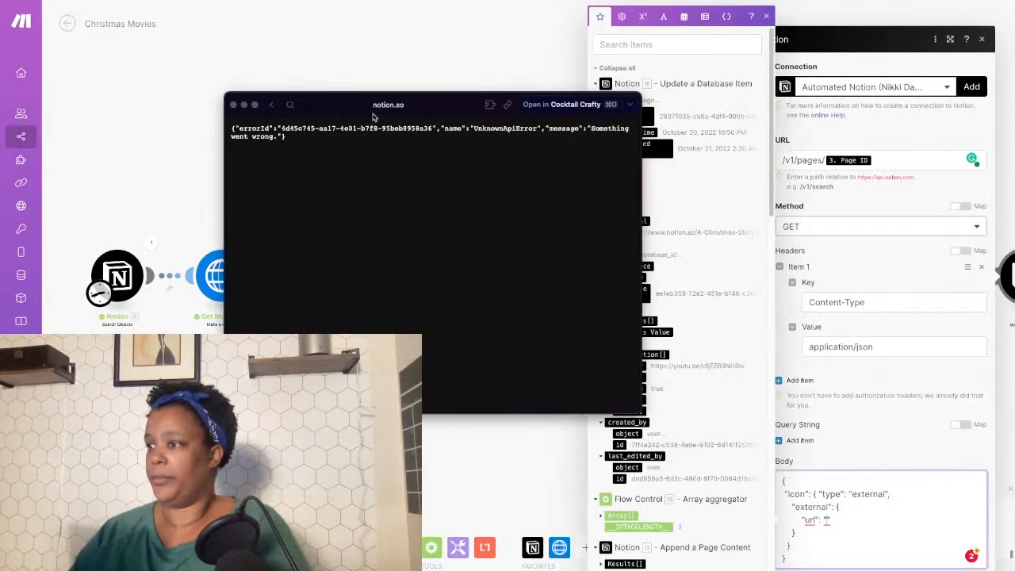
# Change the icon address in the notion.so browser window to notion.so/icons/movie.svg and load it.
pyautogui.click(386, 109)
pyautogui.click(467, 184)
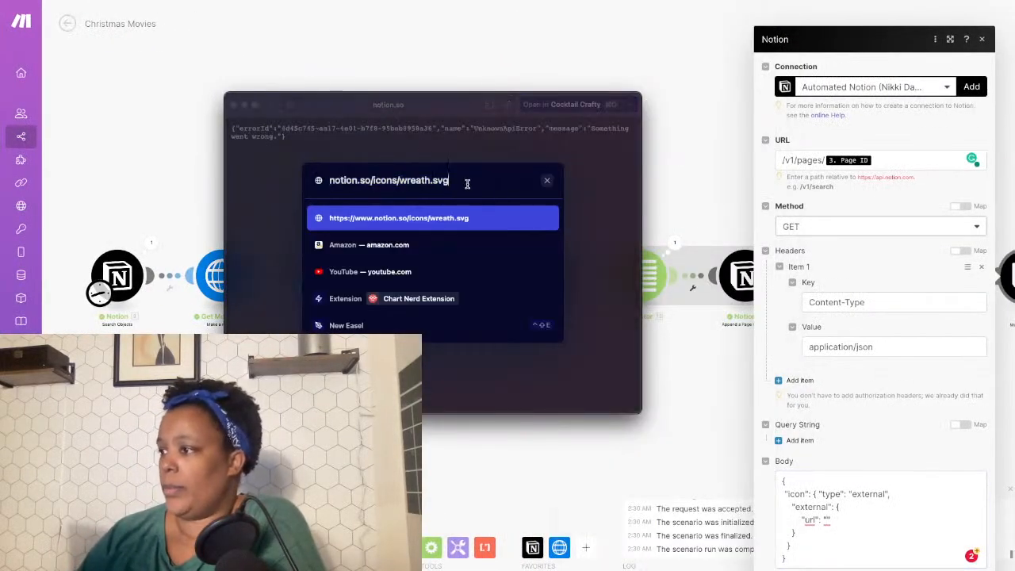
pyautogui.press('BackSpace')
pyautogui.press('BackSpace')
pyautogui.press('BackSpace')
pyautogui.press('BackSpace')
pyautogui.press('BackSpace')
pyautogui.press('BackSpace')
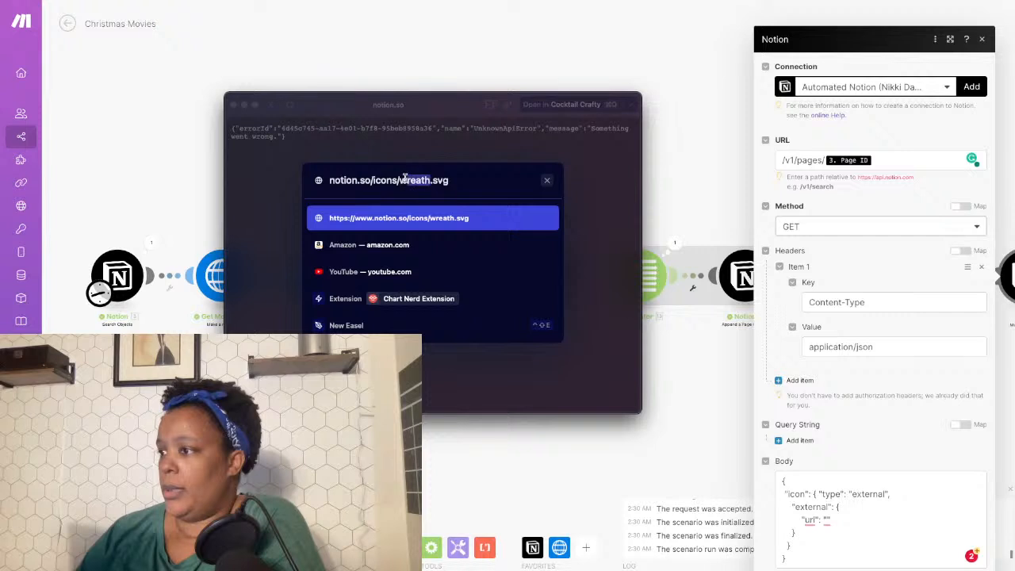
pyautogui.write('movie')
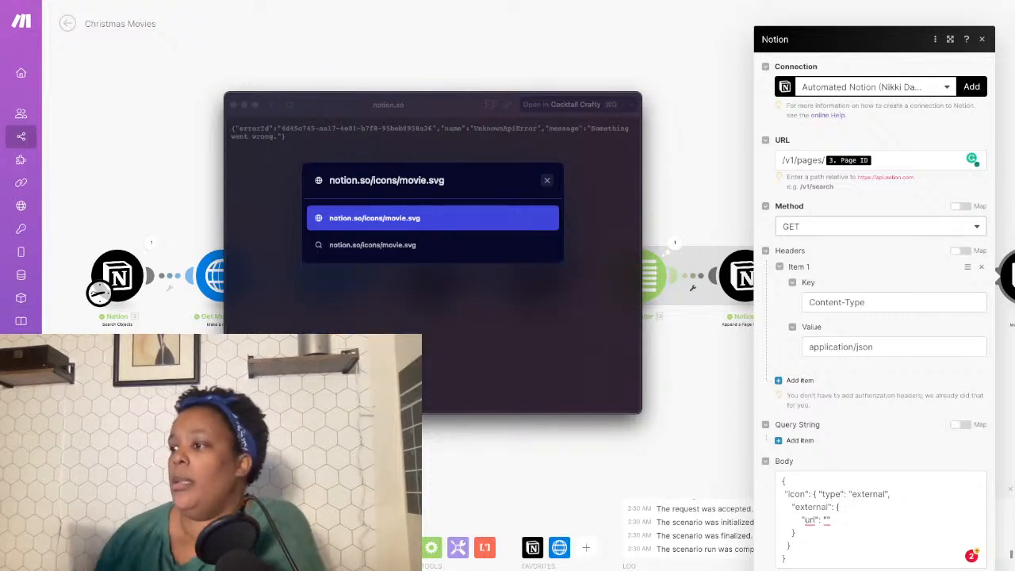
pyautogui.press('Return')
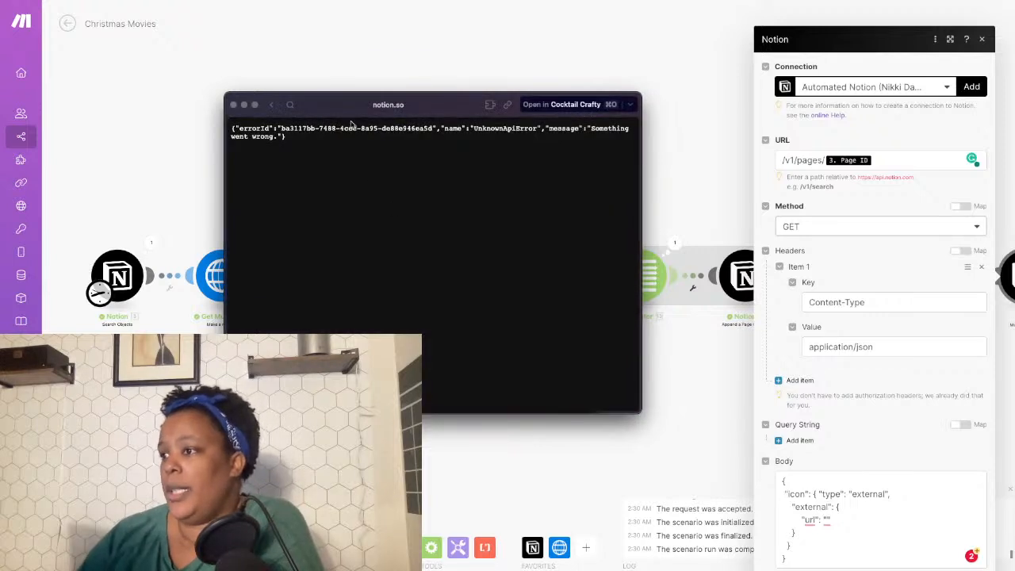
pyautogui.click(395, 106)
pyautogui.click(455, 181)
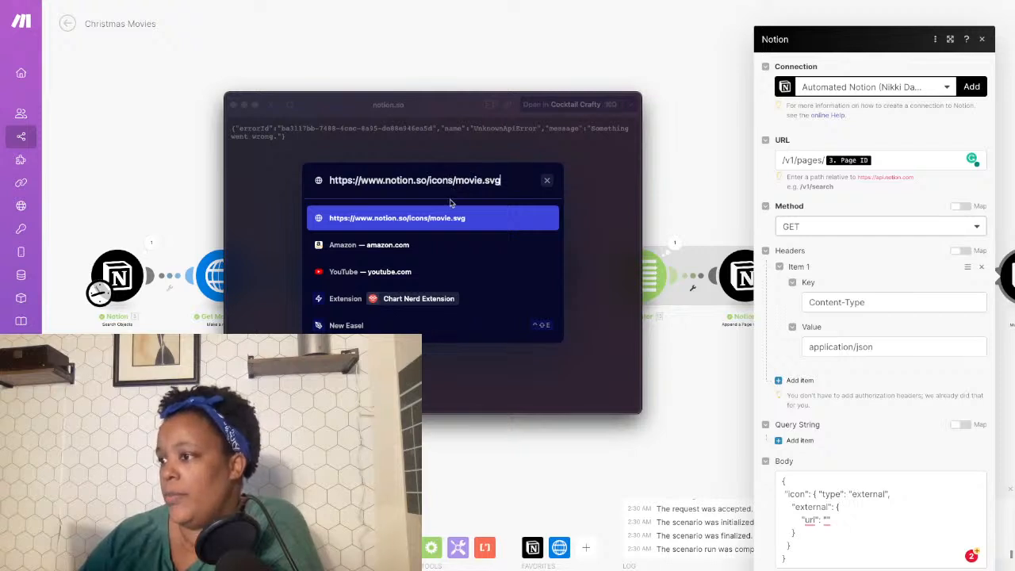
pyautogui.press('Escape')
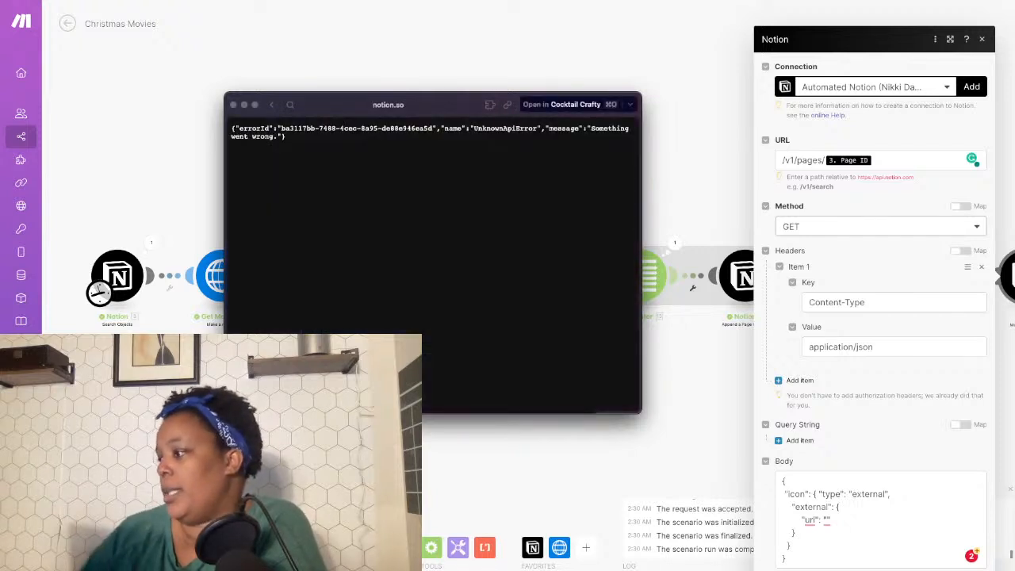
pyautogui.click(388, 106)
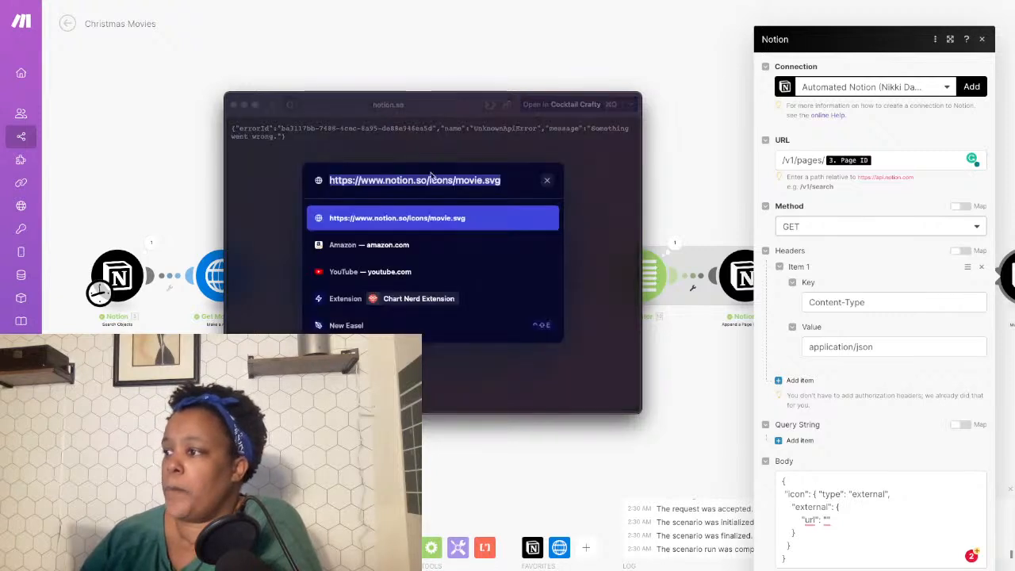
pyautogui.click(435, 182)
pyautogui.moveTo(454, 182); pyautogui.dragTo(507, 183)
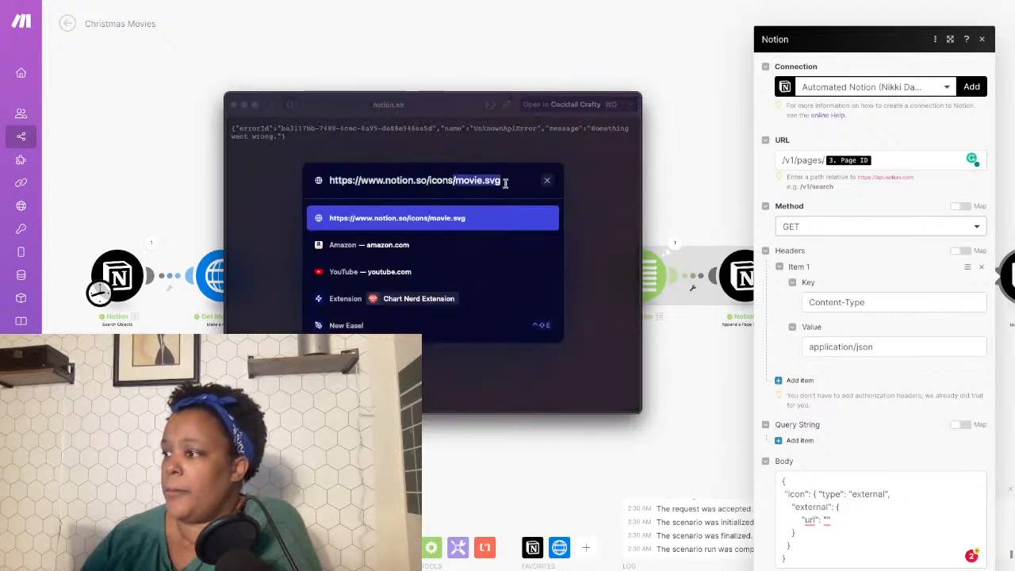
pyautogui.press('BackSpace')
pyautogui.press('Escape')
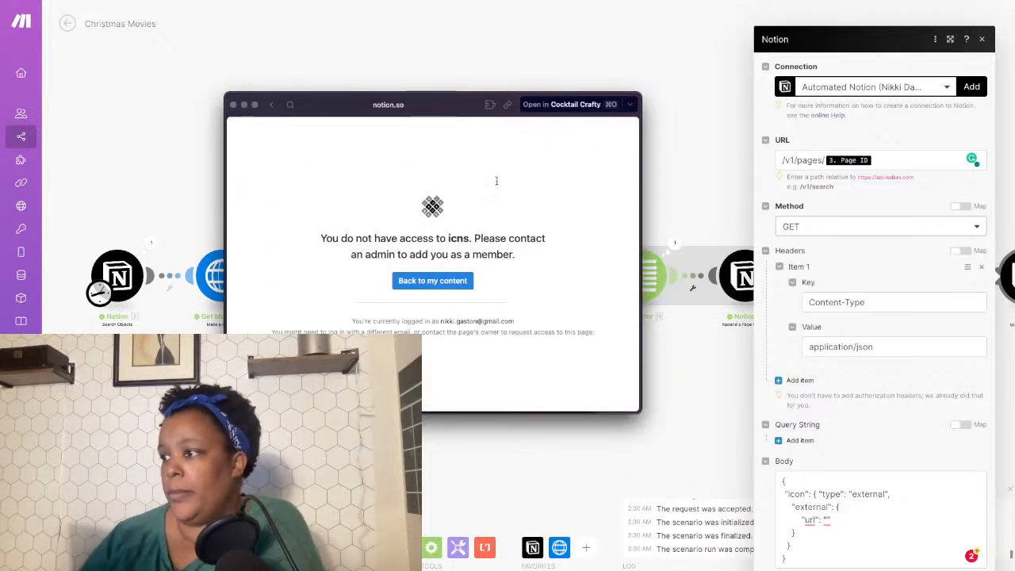
# Leave the address unedited and go back through the window's history to the orange egg icon.
pyautogui.click(410, 106)
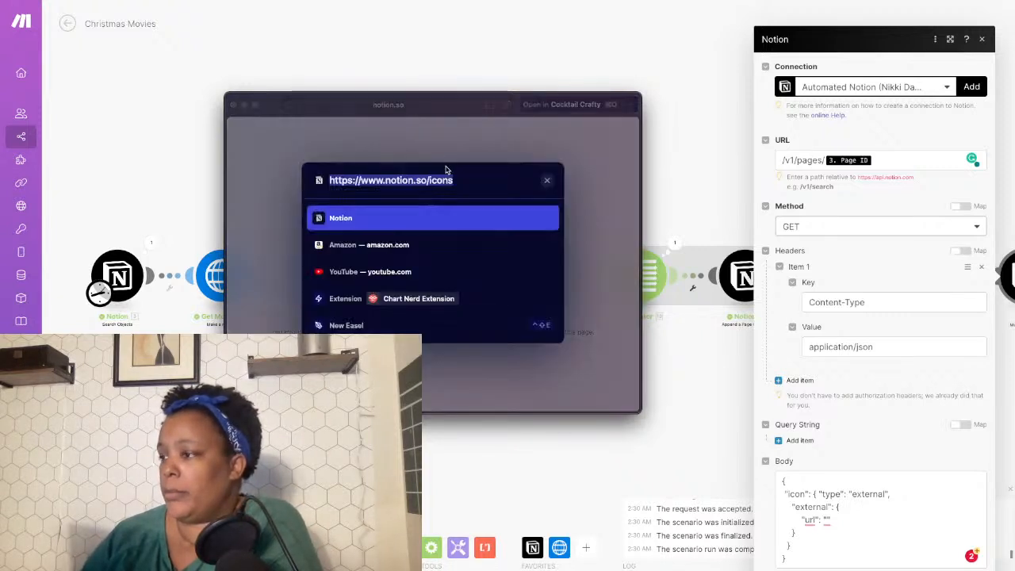
pyautogui.click(473, 183)
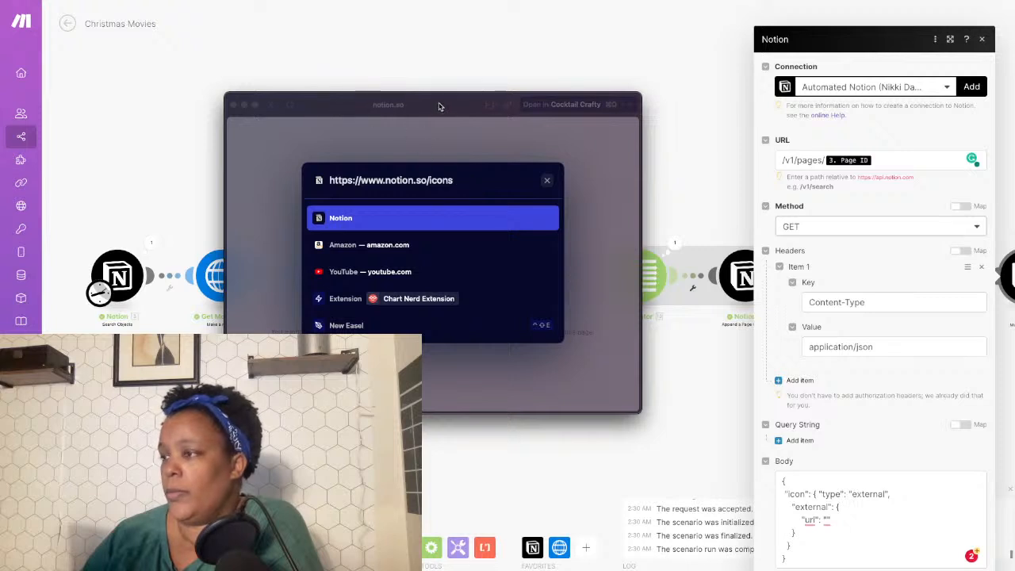
pyautogui.click(344, 133)
pyautogui.click(273, 105)
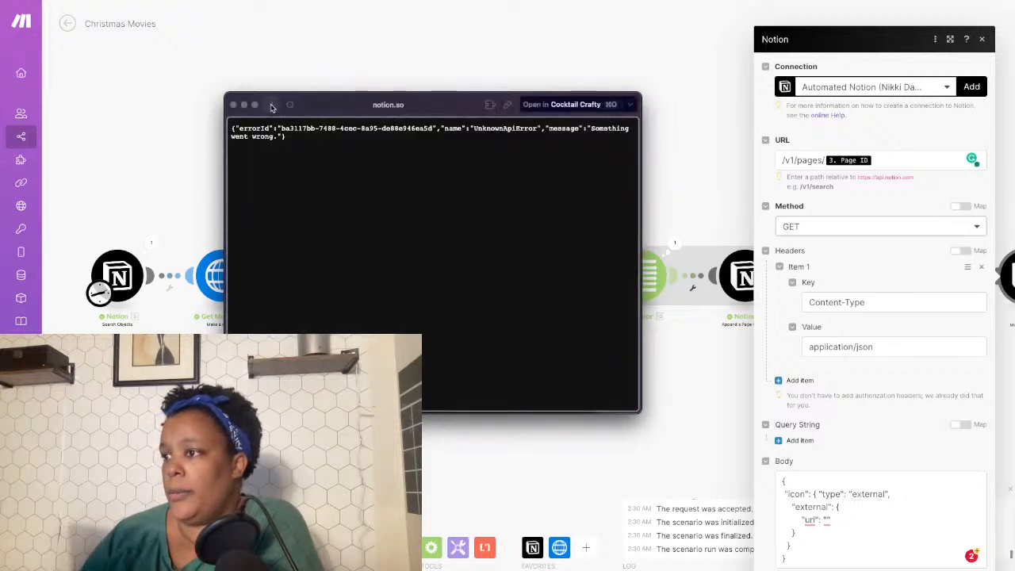
pyautogui.click(272, 106)
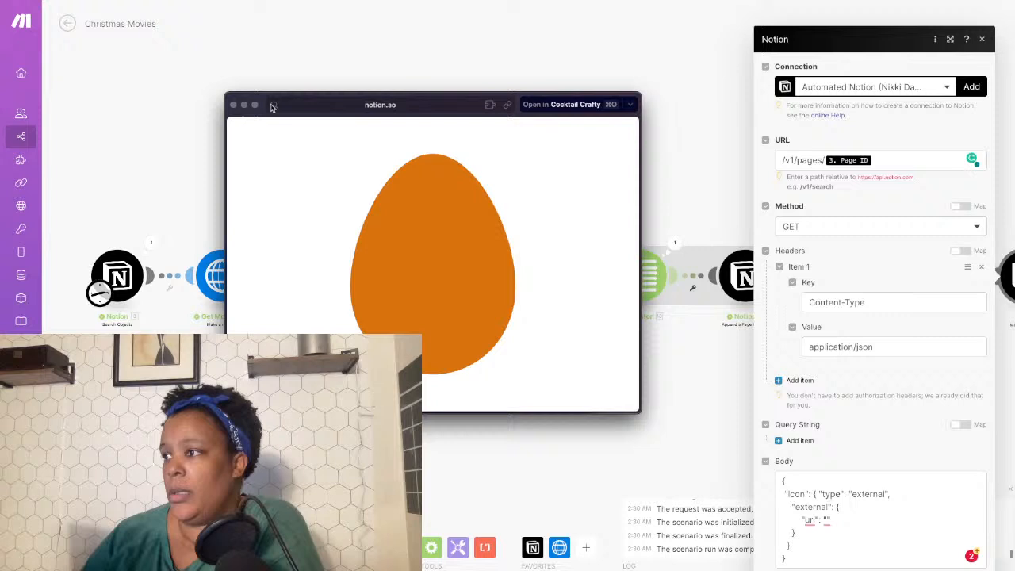
pyautogui.click(422, 109)
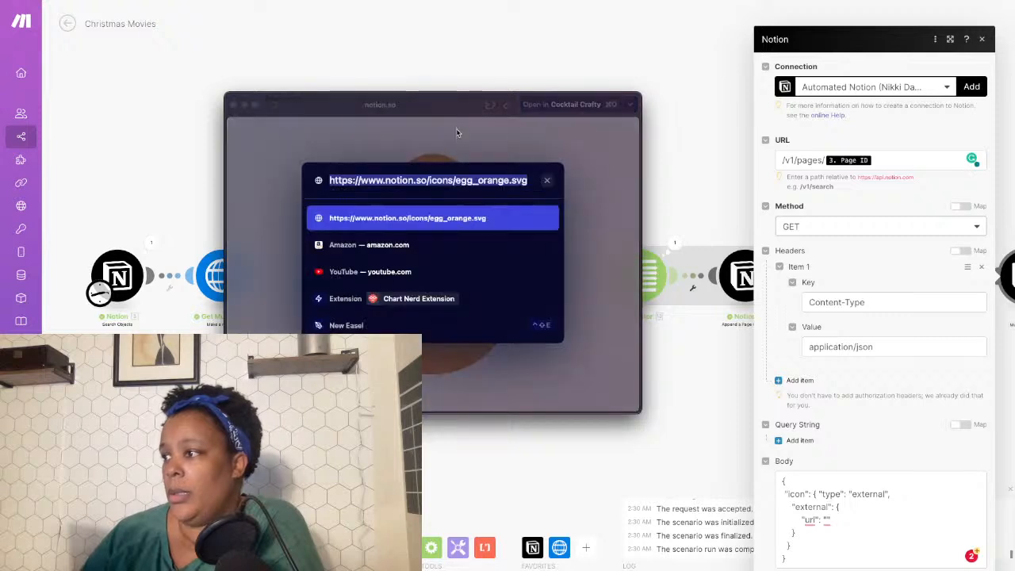
pyautogui.click(509, 180)
pyautogui.moveTo(509, 180); pyautogui.dragTo(463, 180)
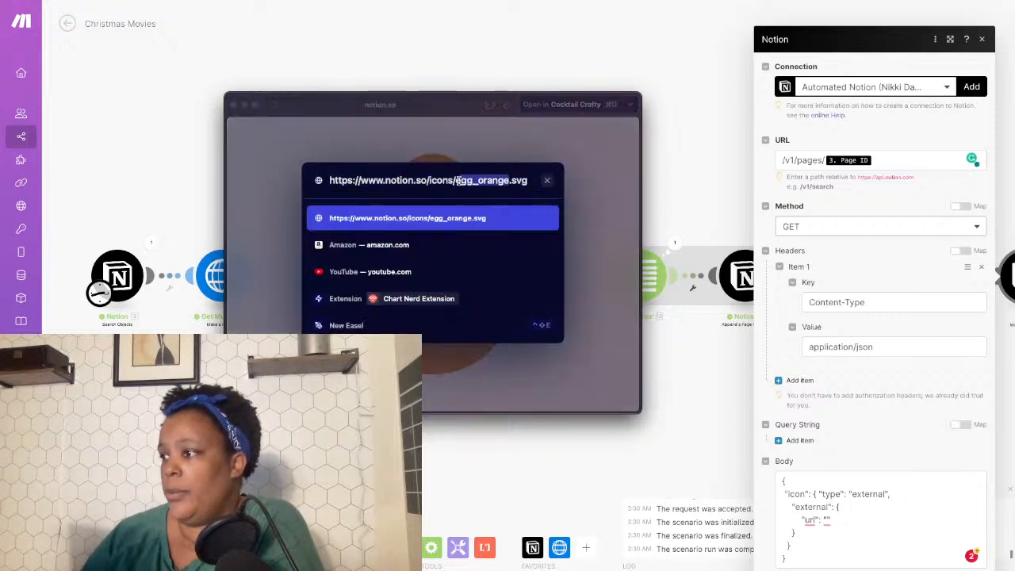
pyautogui.press('BackSpace')
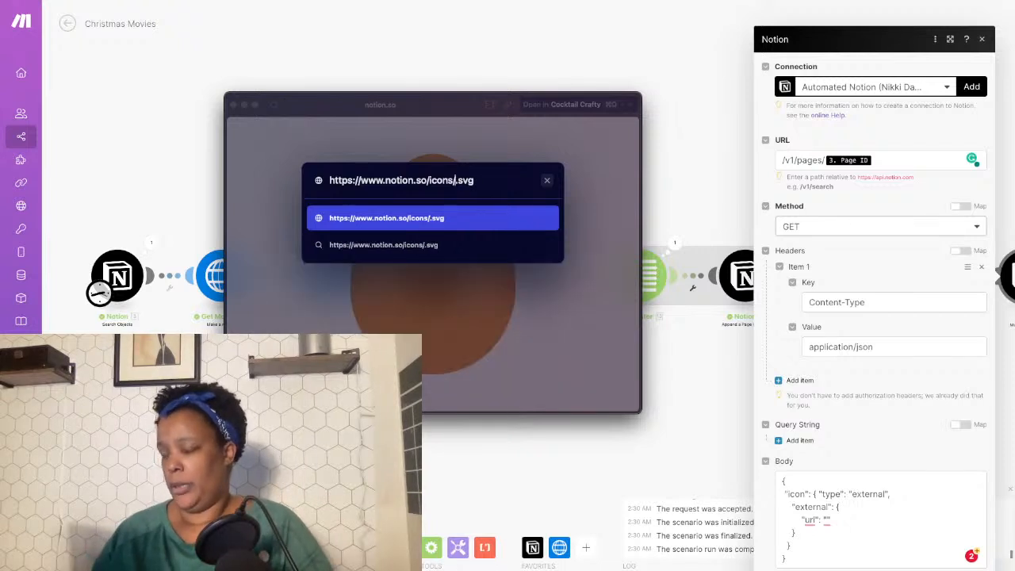
pyautogui.write('mas Movie')
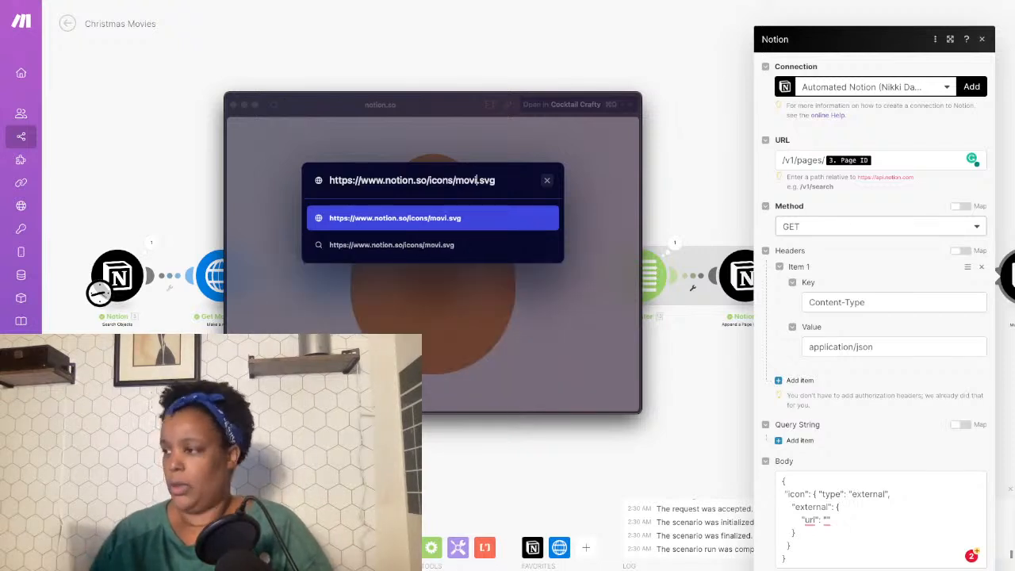
pyautogui.press('Return')
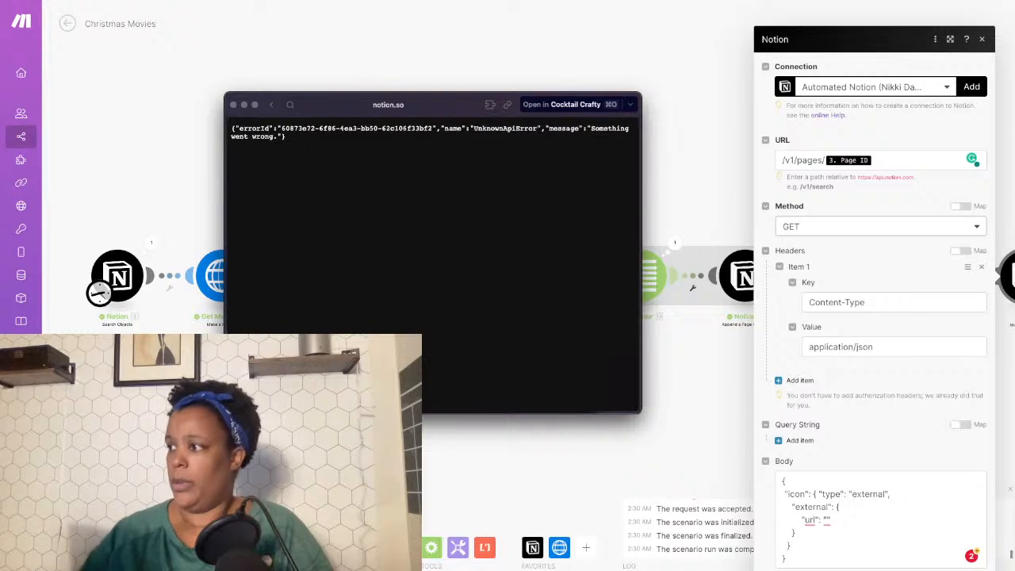
# Check the icon on the A Christmas Story page in Notion and return the browser window to egg_orange.svg.
pyautogui.click(400, 105)
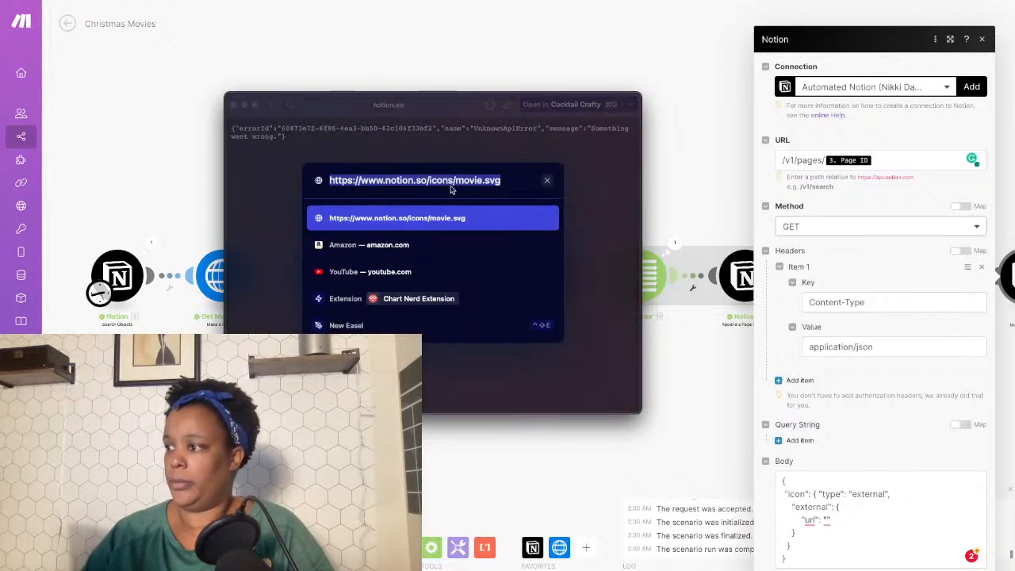
pyautogui.click(480, 181)
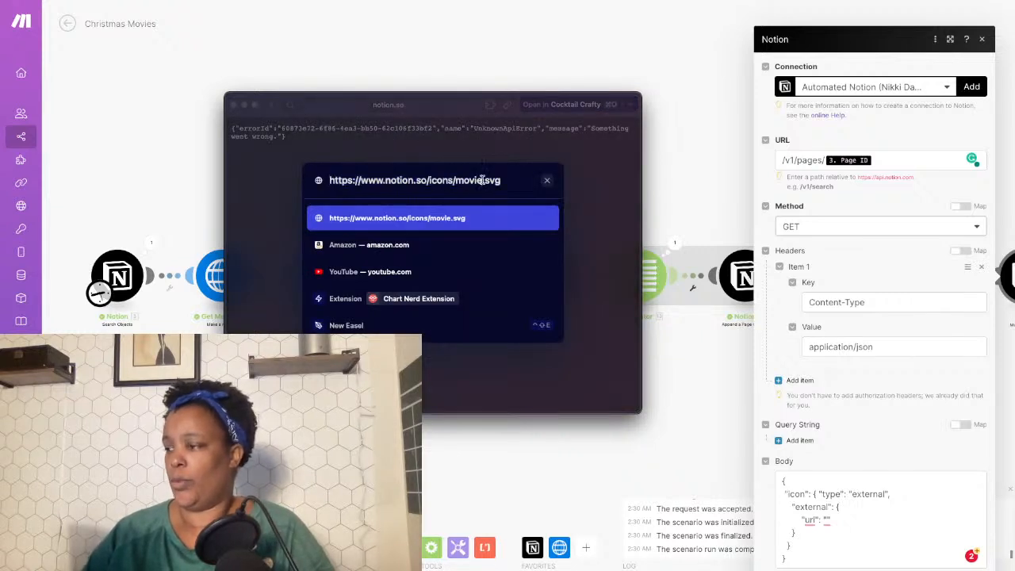
pyautogui.moveTo(482, 181); pyautogui.dragTo(454, 180)
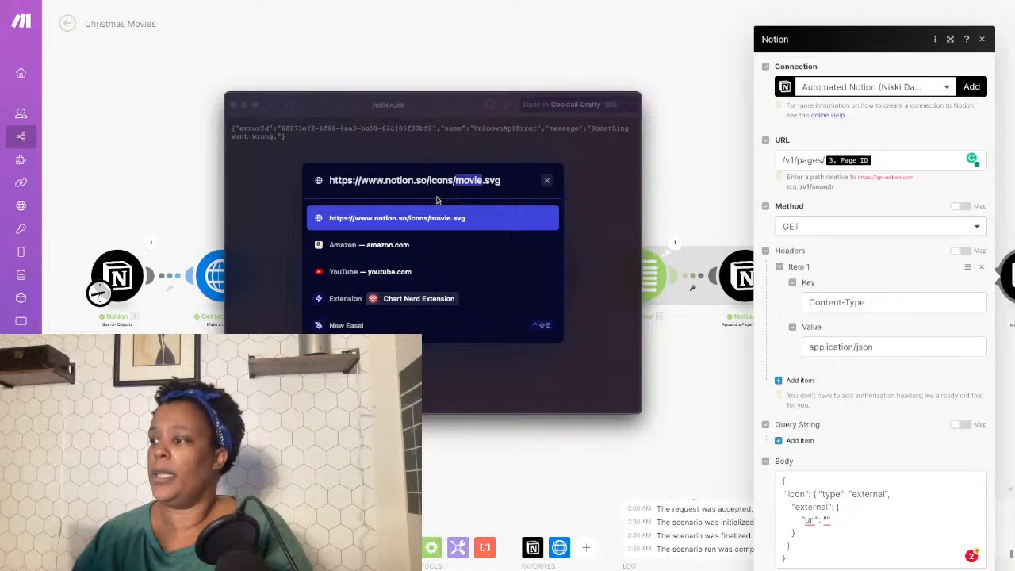
pyautogui.hotkey('ctrl', 'Left')
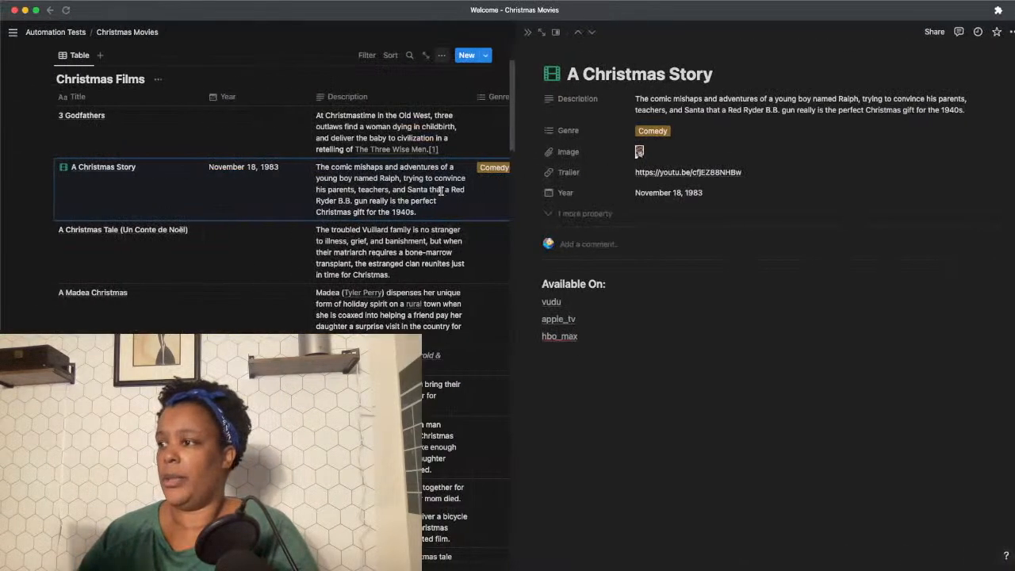
pyautogui.hotkey('ctrl', 'Right')
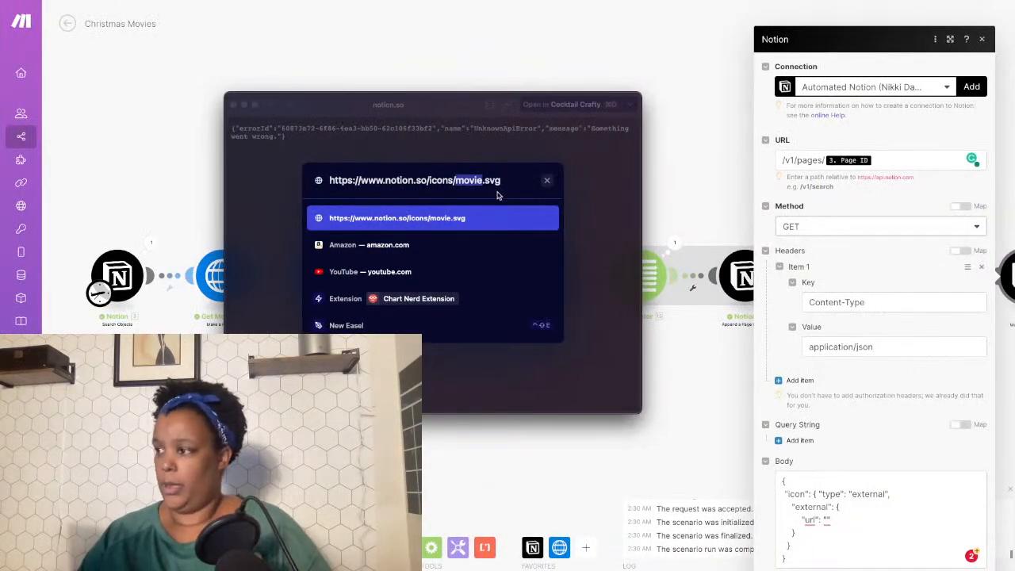
pyautogui.write('egg_orange')
pyautogui.press('Return')
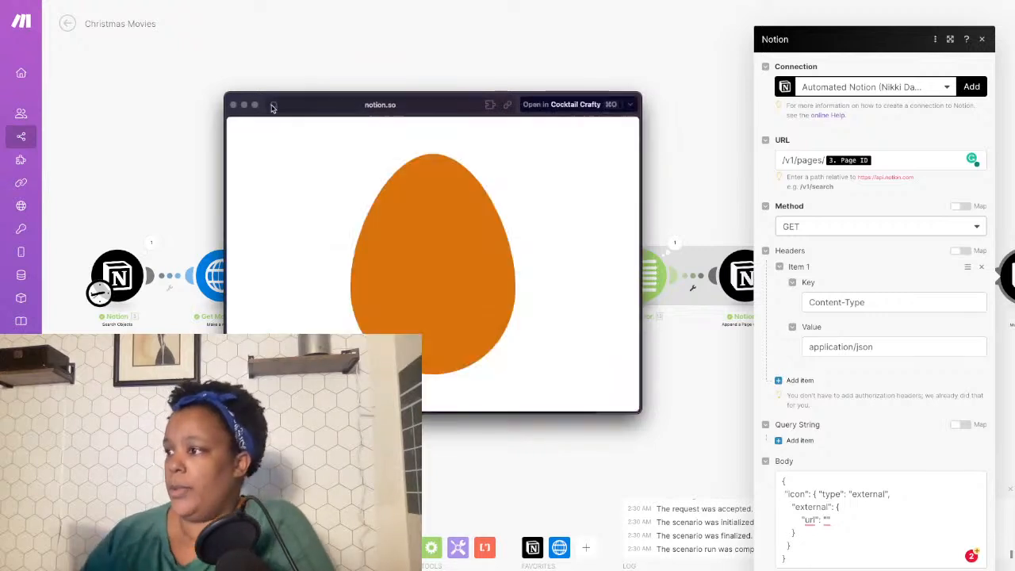
pyautogui.press('super+l')
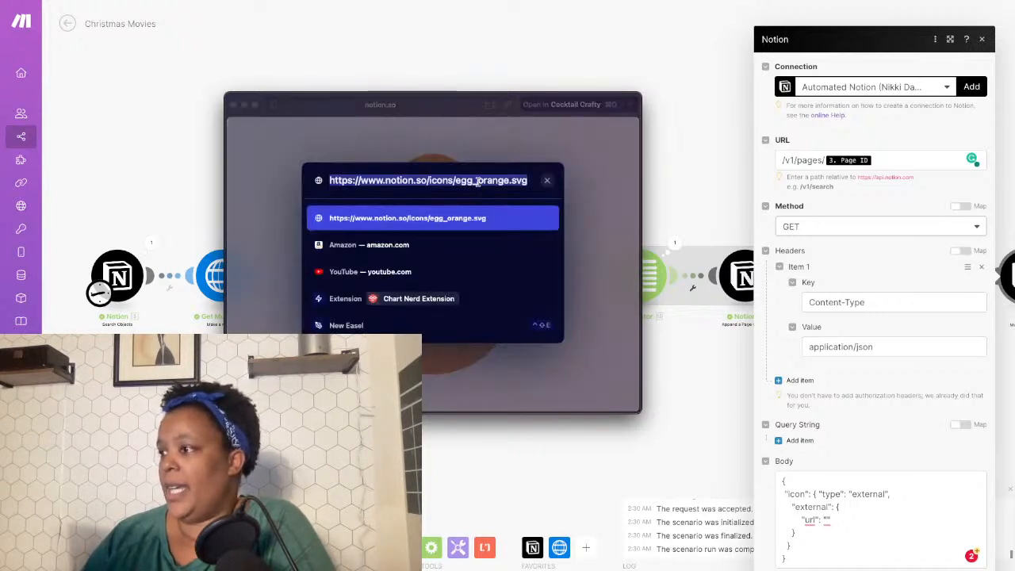
pyautogui.moveTo(474, 180); pyautogui.dragTo(456, 181)
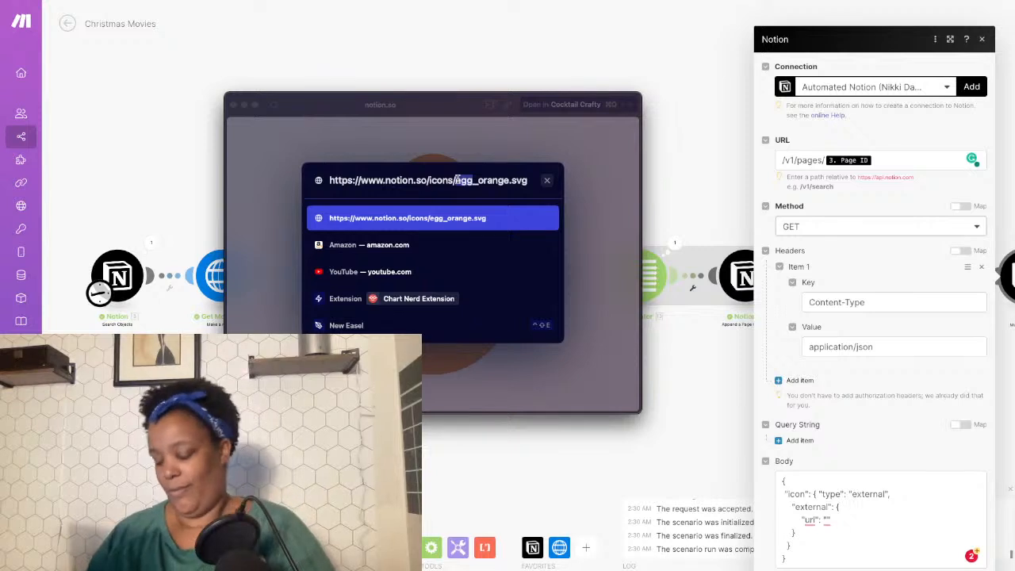
pyautogui.write('movie')
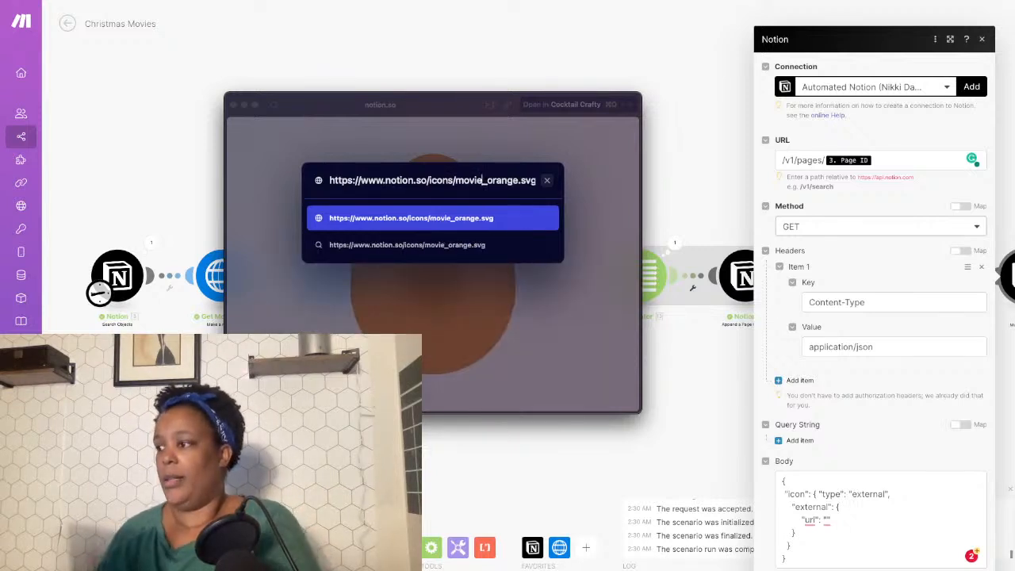
pyautogui.press('Right')
pyautogui.press('Right')
pyautogui.press('Right')
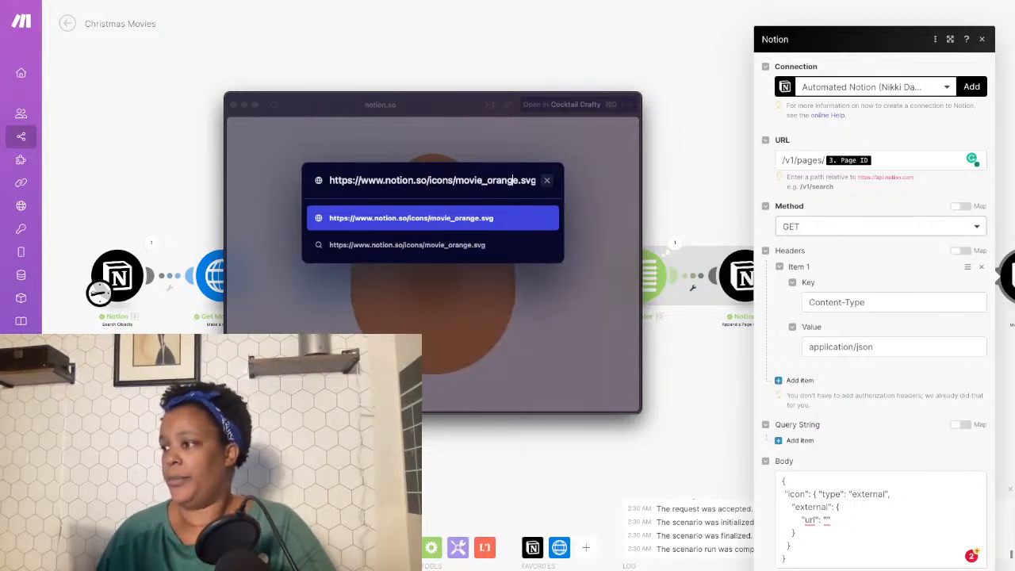
pyautogui.press('BackSpace')
pyautogui.press('BackSpace')
pyautogui.press('BackSpace')
pyautogui.press('BackSpace')
pyautogui.press('BackSpace')
pyautogui.press('BackSpace')
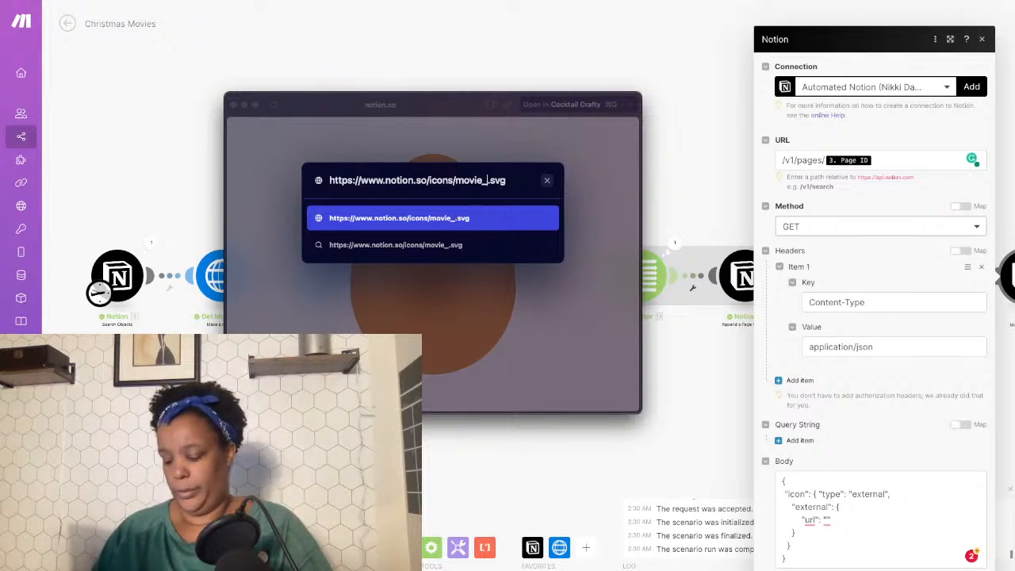
pyautogui.write('green')
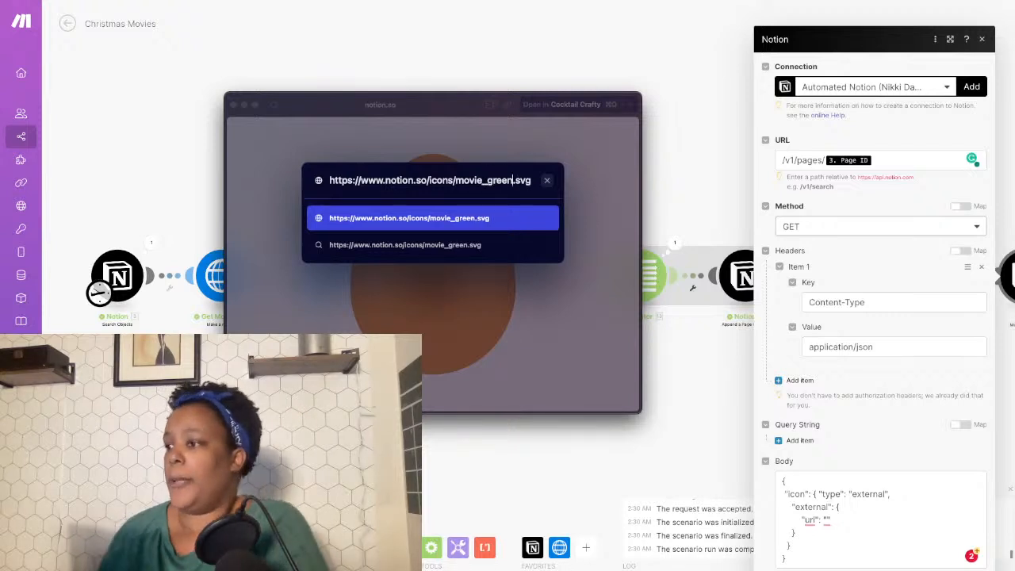
pyautogui.press('Return')
# Copy the movie_green.svg address, close the browser window, and paste the address as the external icon URL in the API call's body.
pyautogui.click(411, 111)
pyautogui.press('super+c')
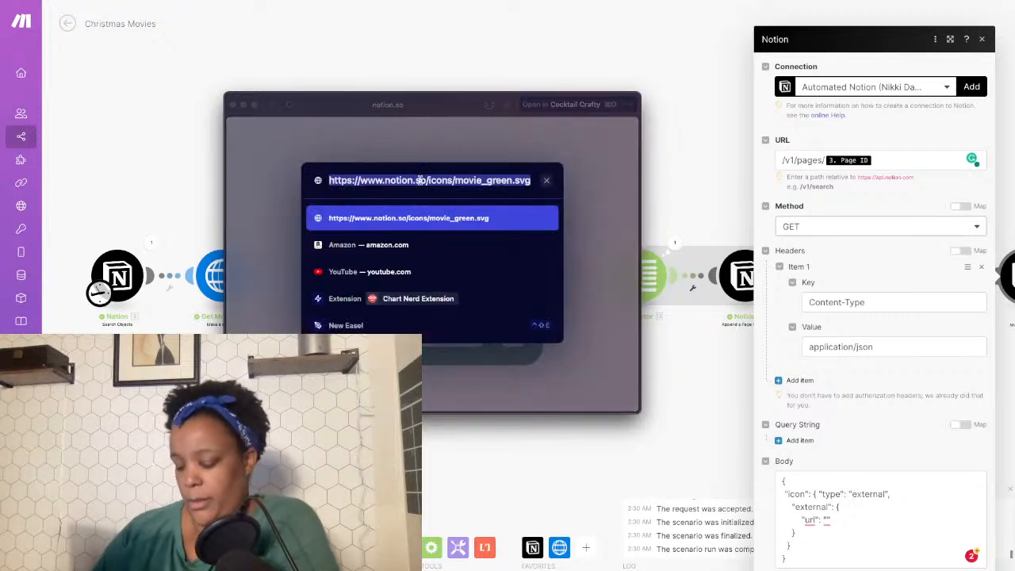
pyautogui.press('Escape')
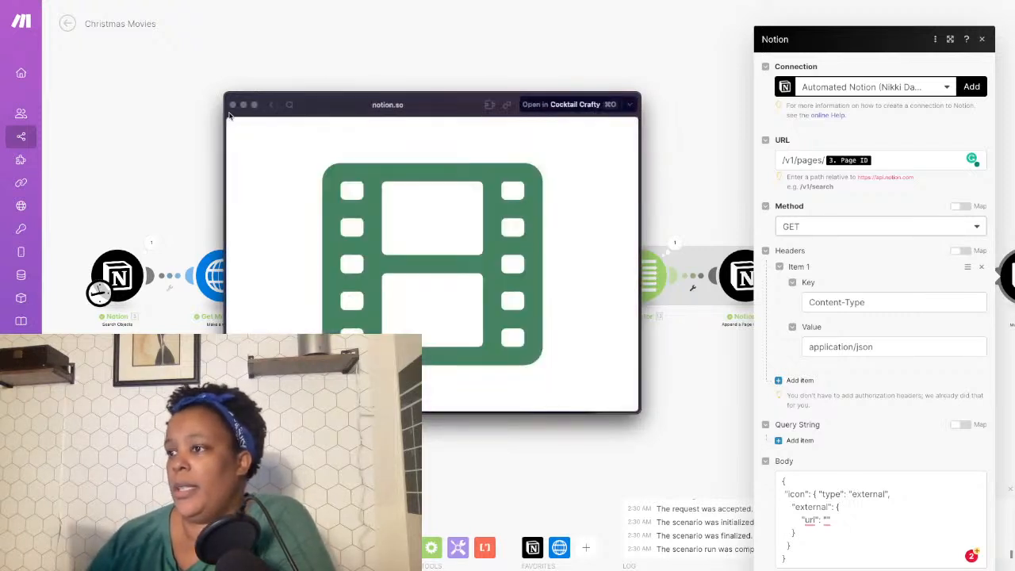
pyautogui.click(232, 104)
pyautogui.click(803, 519)
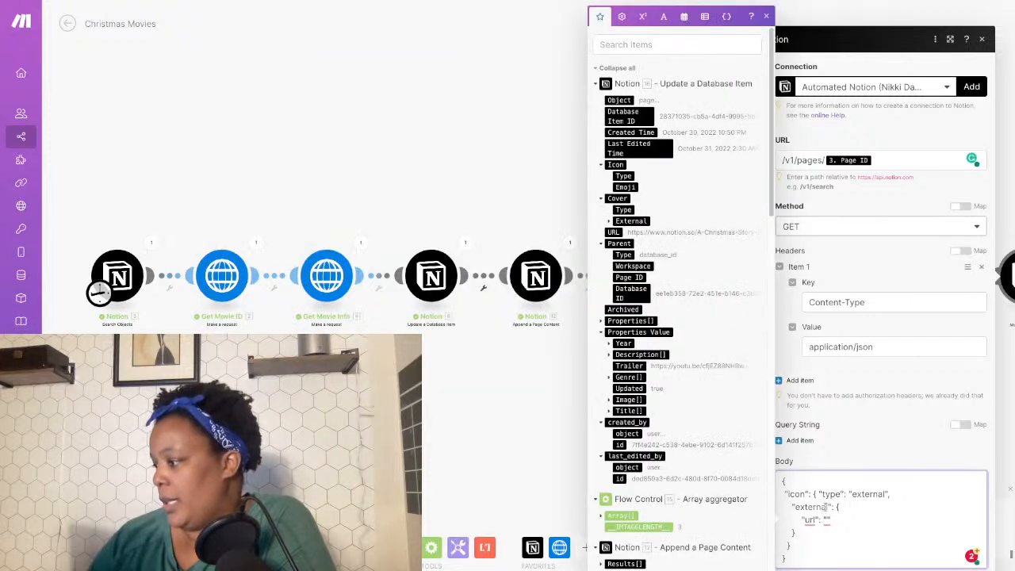
pyautogui.click(827, 520)
pyautogui.press('super+v')
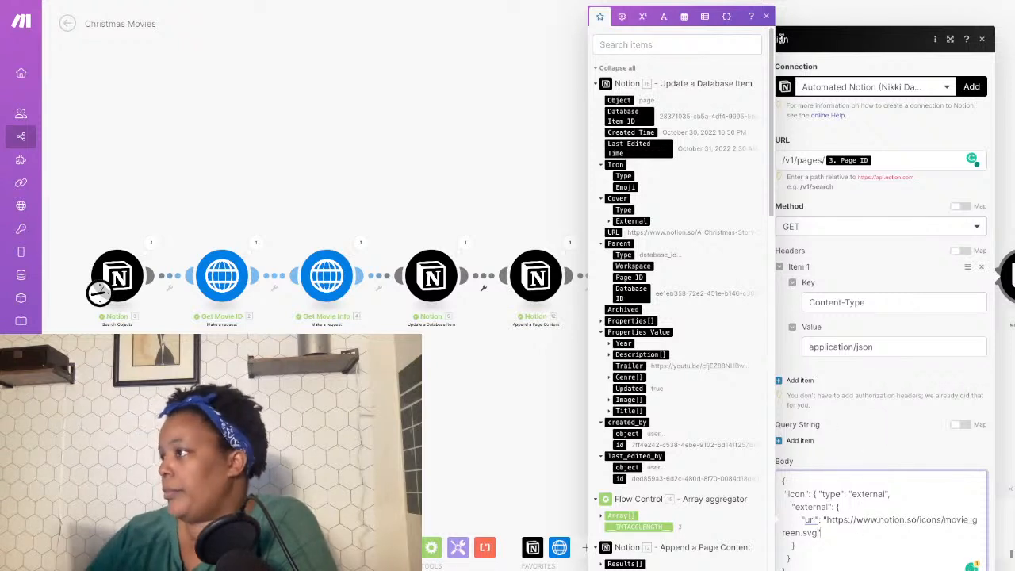
# Enlarge the Notion API call's settings and save them.
pyautogui.click(835, 62)
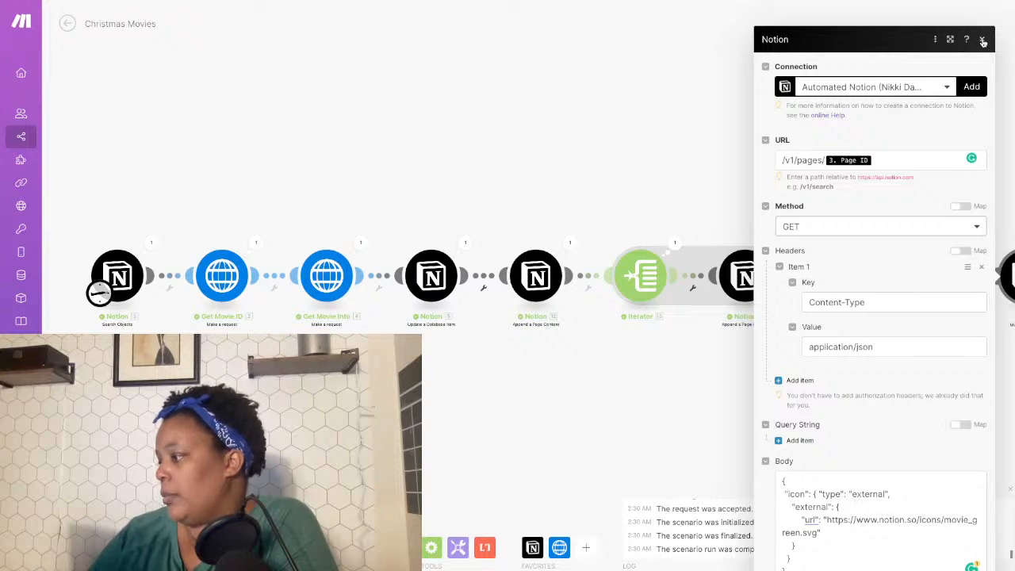
pyautogui.doubleClick(903, 44)
pyautogui.doubleClick(858, 45)
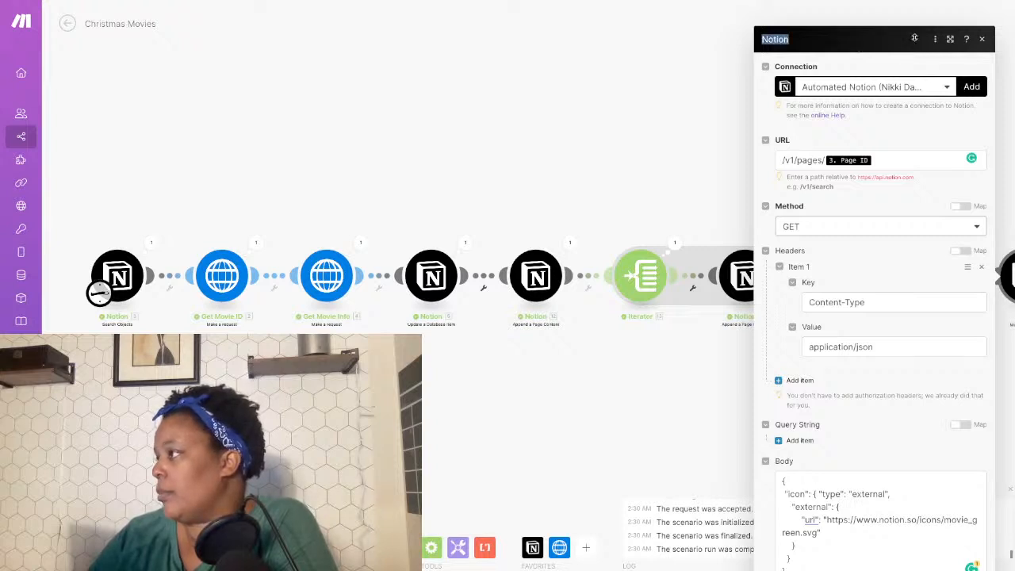
pyautogui.click(950, 39)
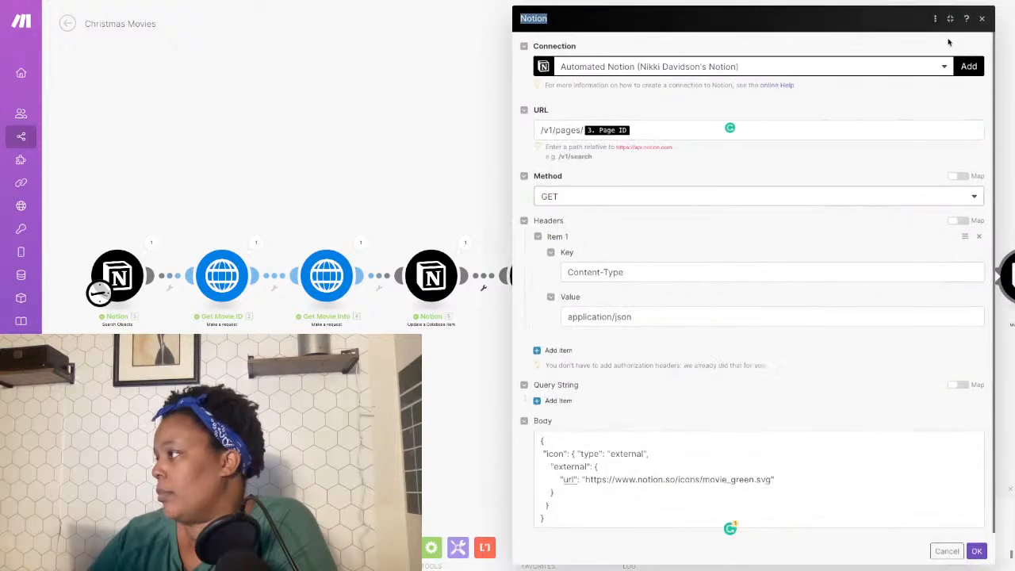
pyautogui.click(977, 552)
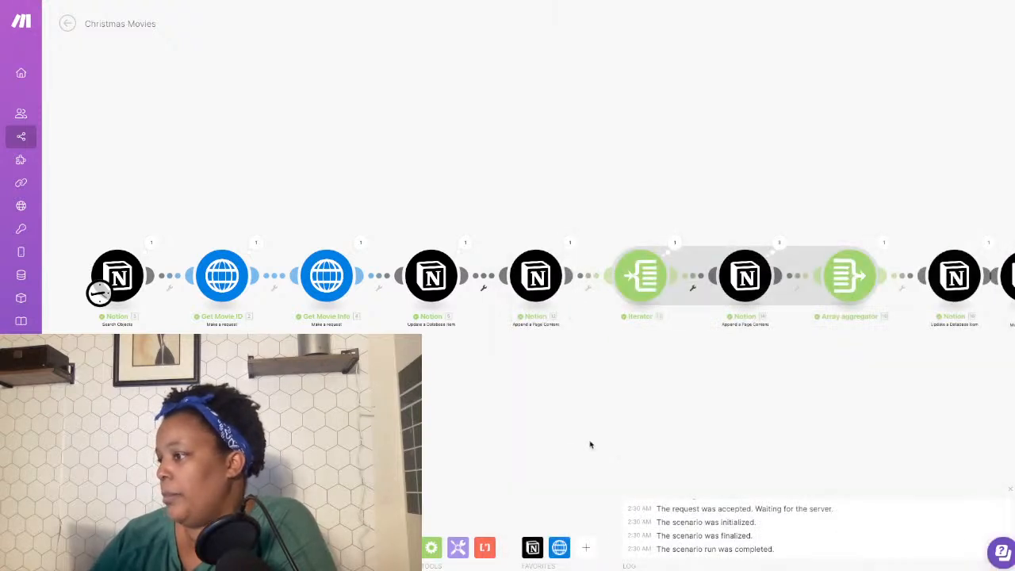
pyautogui.moveTo(575, 372); pyautogui.dragTo(382, 376)
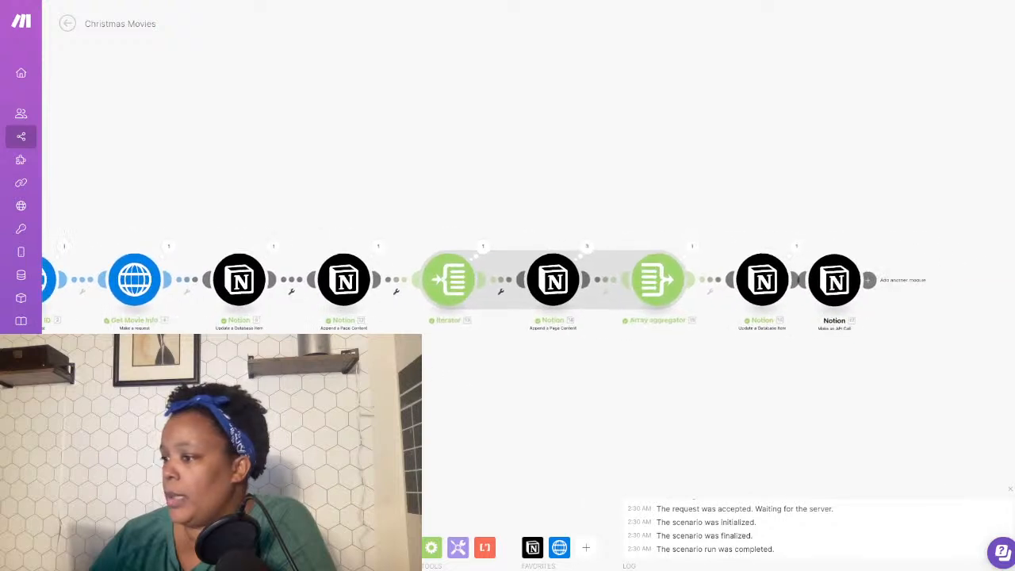
# Copy the Page ID from the run details of the Append a Page Content module before the Iterator.
pyautogui.click(375, 246)
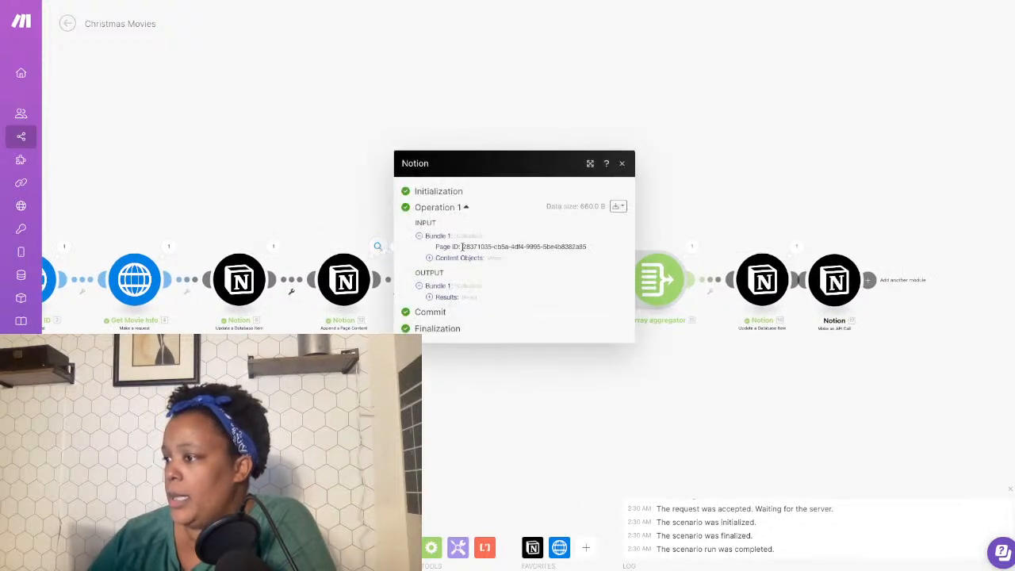
pyautogui.moveTo(463, 247); pyautogui.dragTo(596, 247)
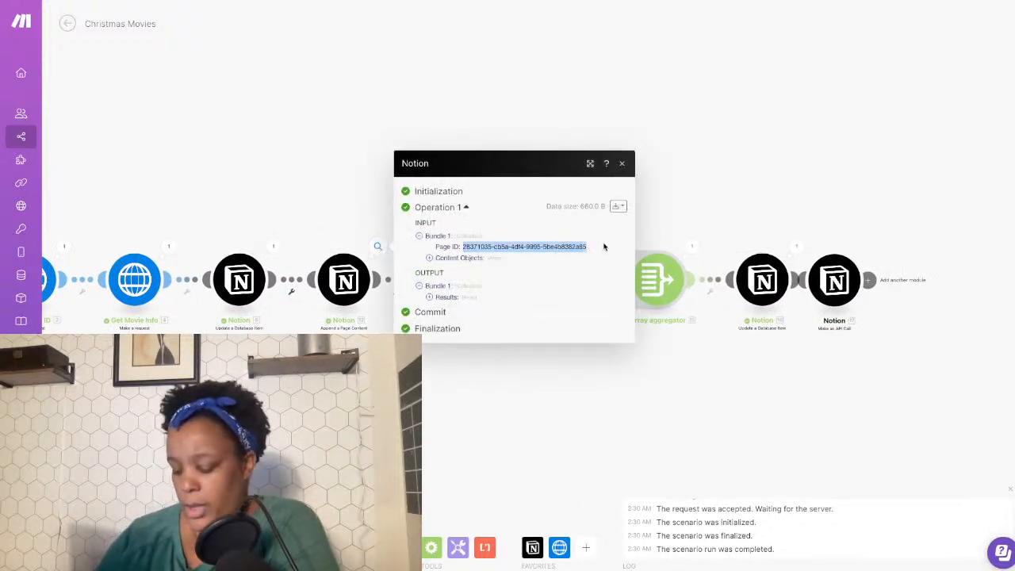
pyautogui.click(622, 163)
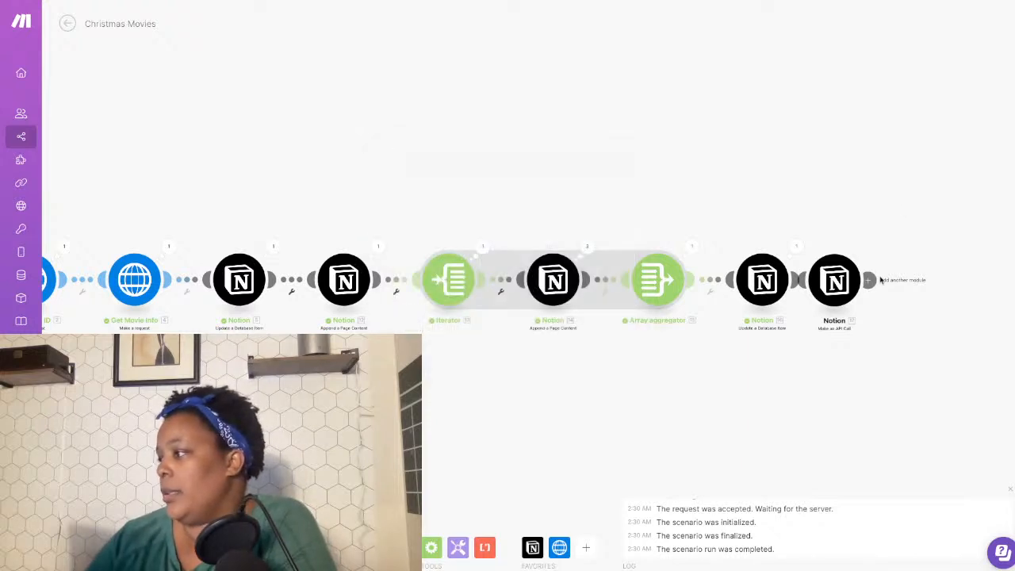
# Run only the Notion API call module, using the copied page ID as its Page ID.
pyautogui.rightClick(833, 287)
pyautogui.click(889, 315)
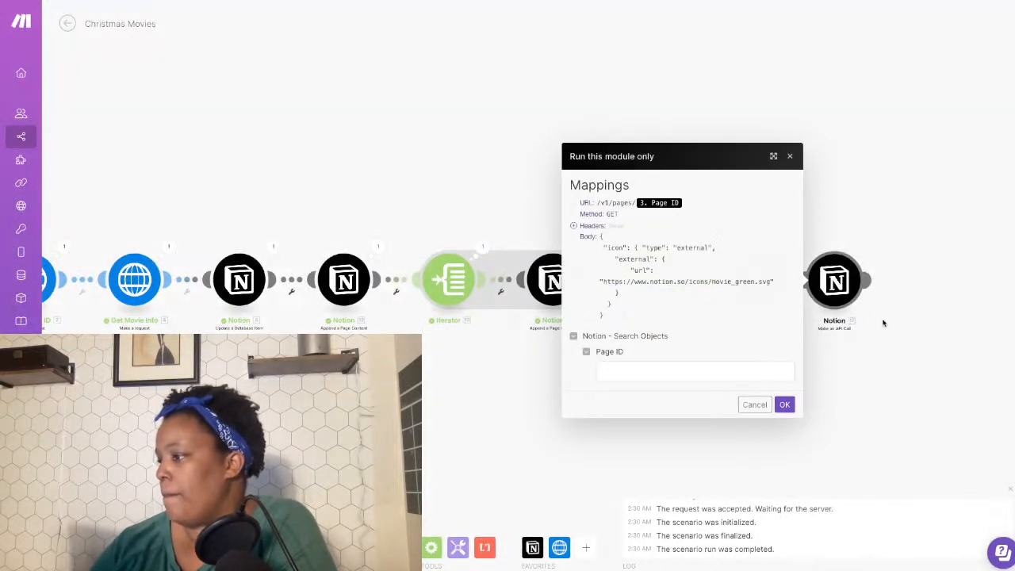
pyautogui.click(652, 374)
pyautogui.hotkey('ctrl', 'v')
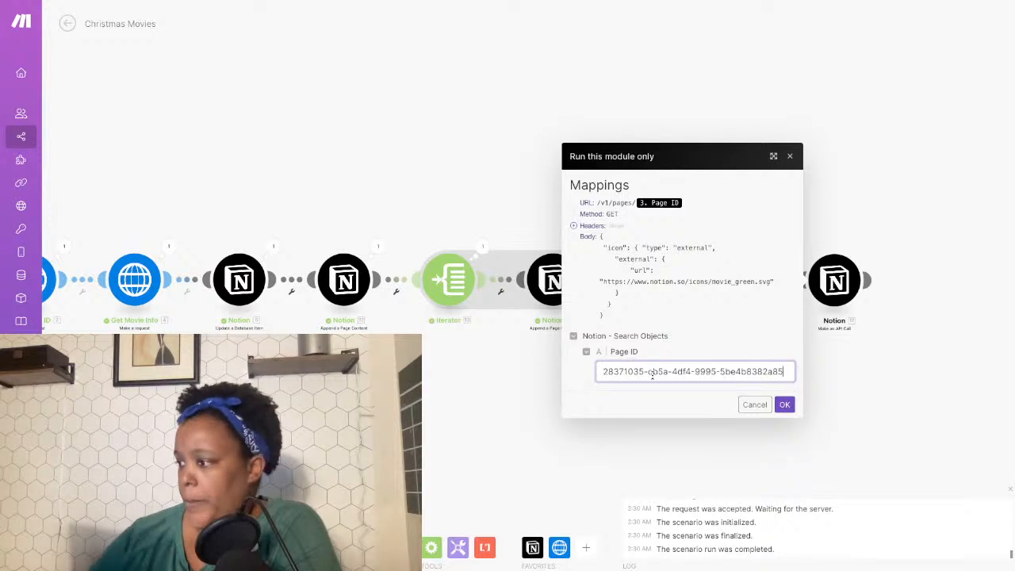
pyautogui.click(785, 405)
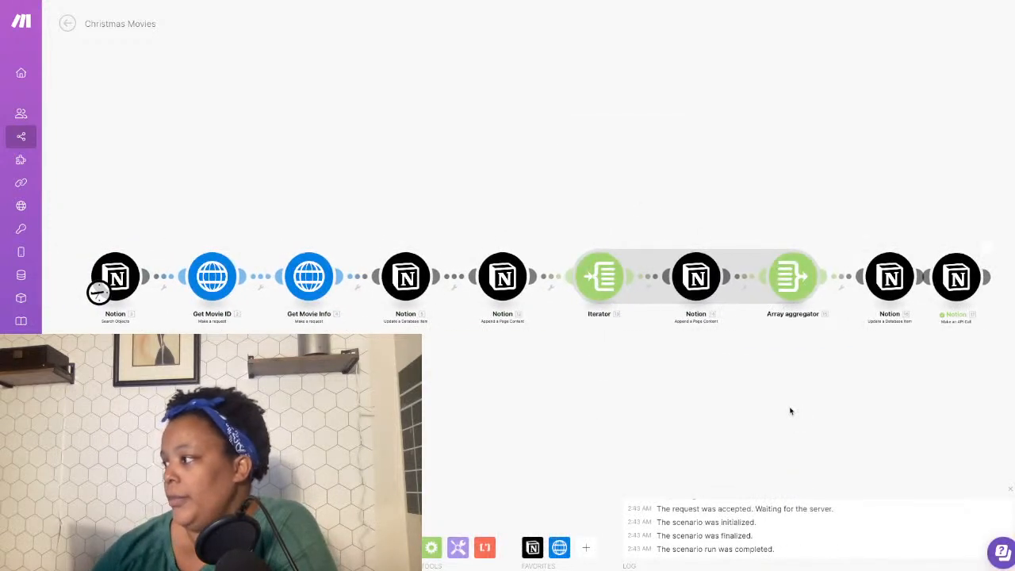
# Review the API call module's settings without changing them and move the module slightly away from Update a Database Item.
pyautogui.click(960, 280)
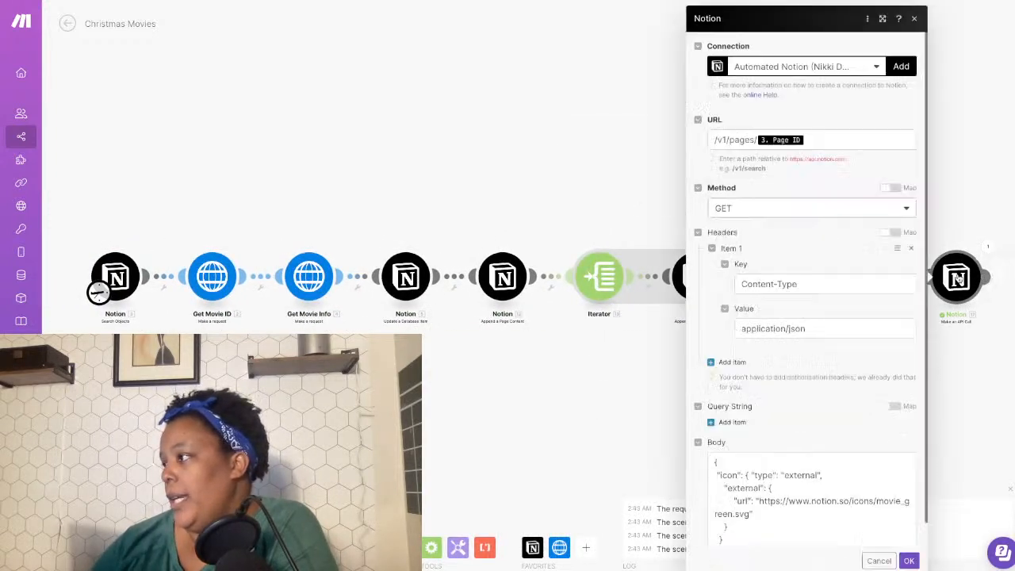
pyautogui.click(491, 195)
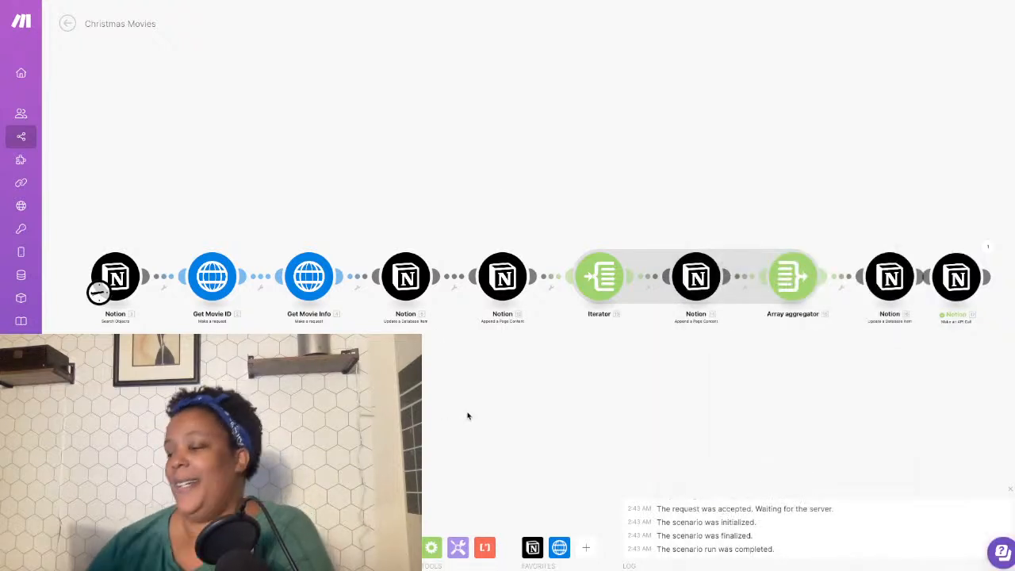
pyautogui.moveTo(961, 295); pyautogui.dragTo(982, 279)
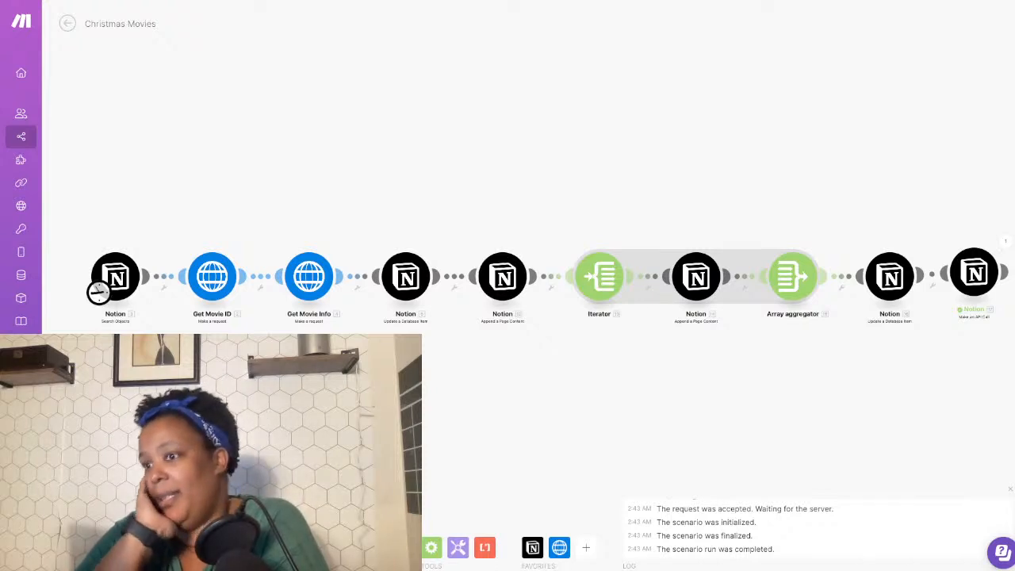
# Switch to the Notion API reference, search it for "embed" and open the Block object result about the embed property.
pyautogui.moveTo(4, 305)
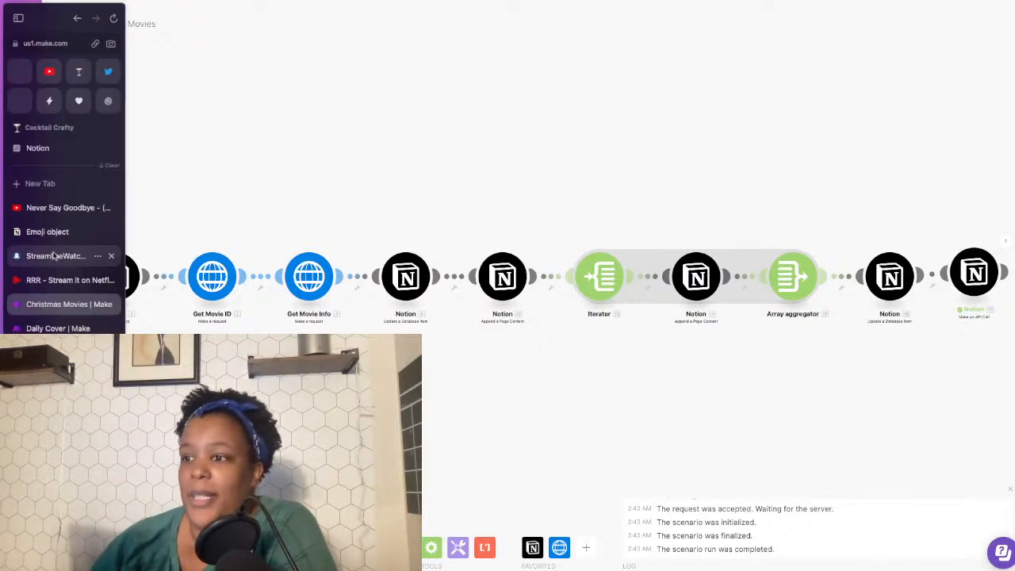
pyautogui.click(43, 230)
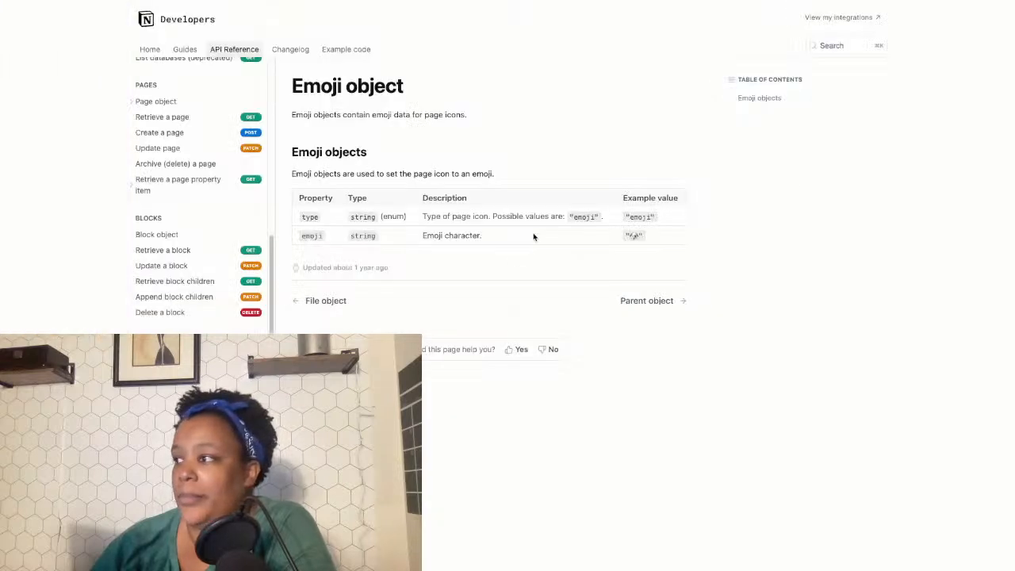
pyautogui.click(829, 46)
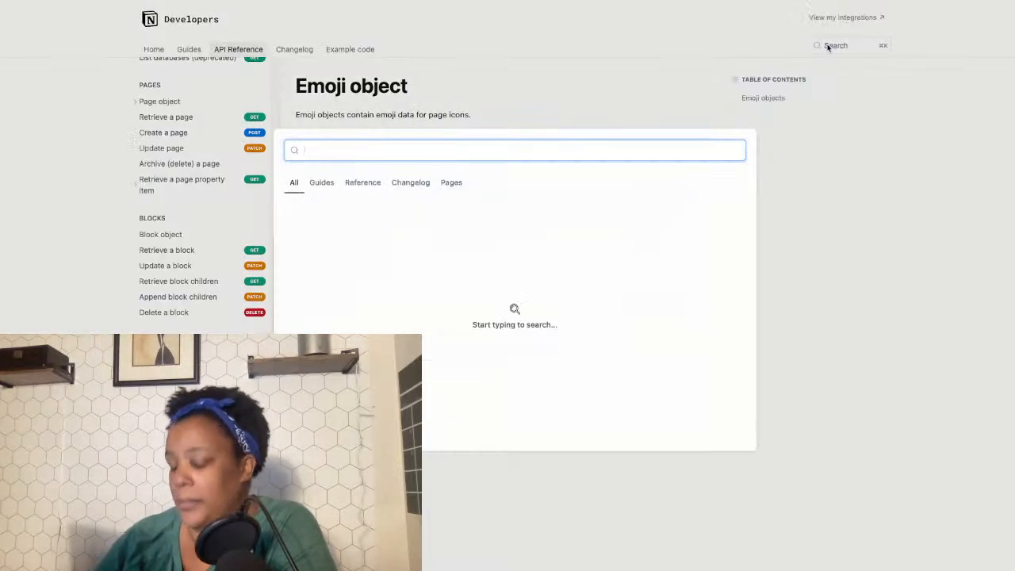
pyautogui.write('embed')
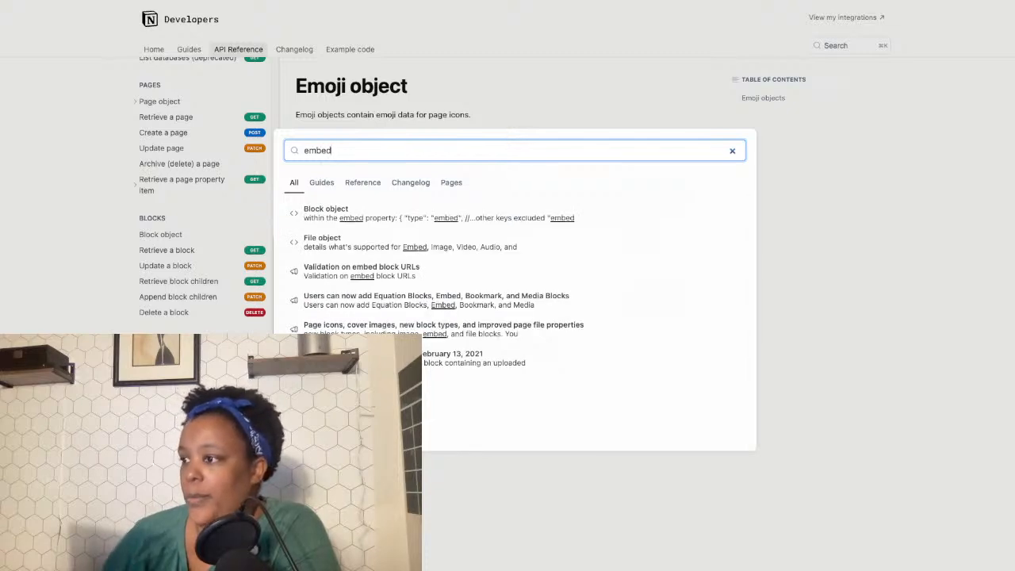
pyautogui.click(544, 220)
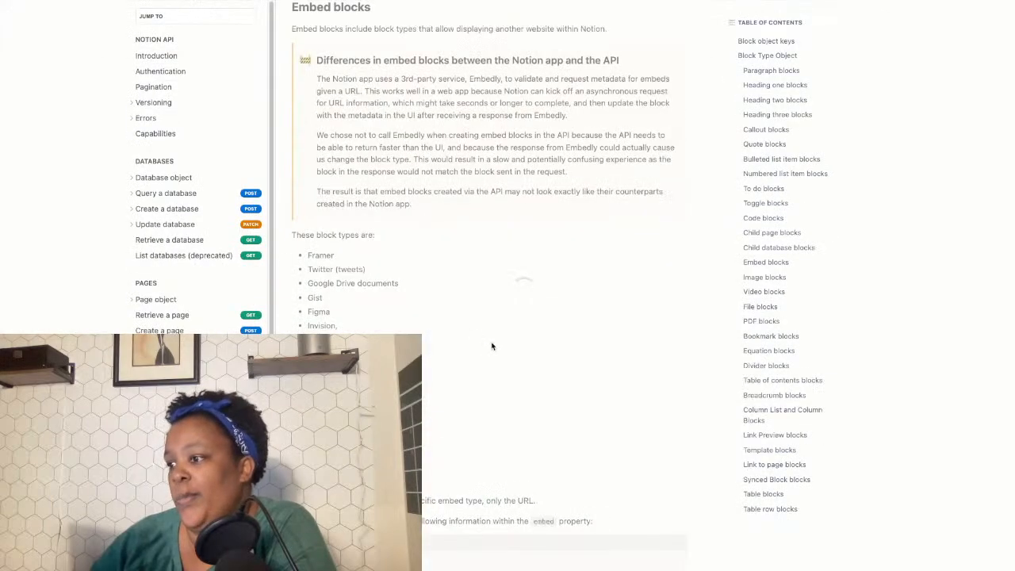
# Copy the complete JSON example for embed blocks from the Embed blocks section.
pyautogui.scroll(-5, 403, 325)
pyautogui.scroll(-1, 403, 325)
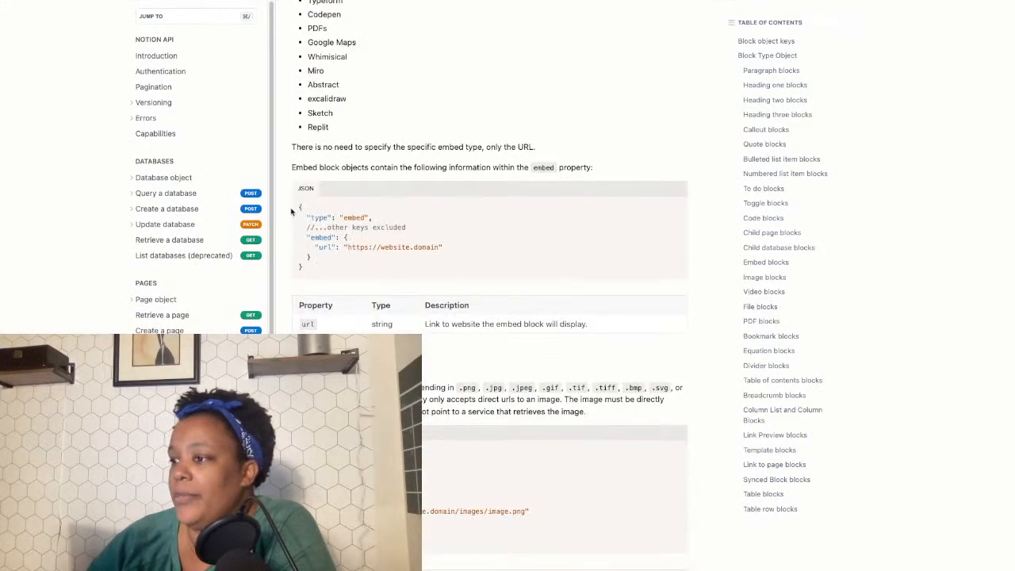
pyautogui.moveTo(299, 207); pyautogui.dragTo(418, 275)
pyautogui.hotkey('ctrl', 'c')
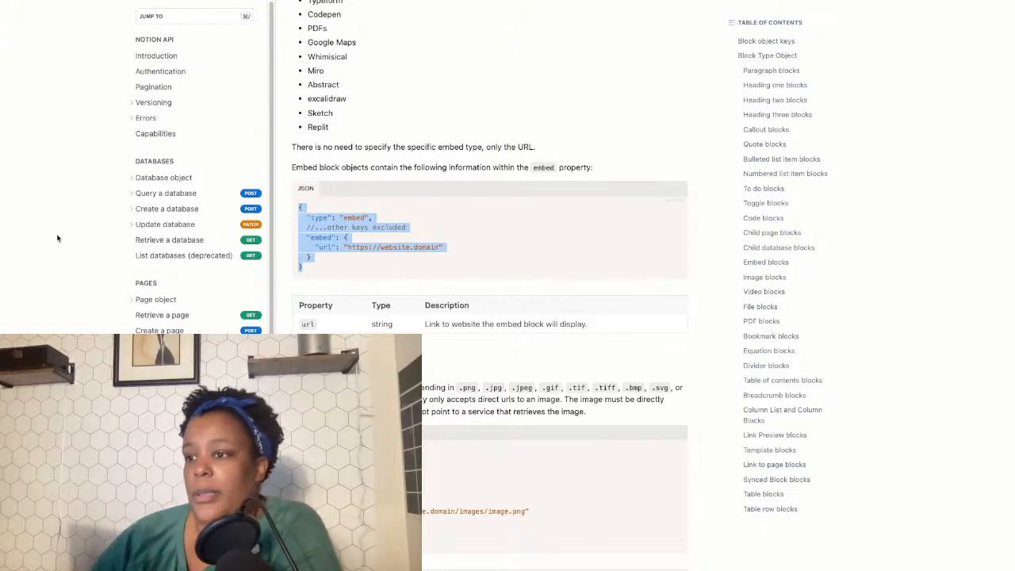
# In the Christmas Movies scenario's API call body, add a comma after the final closing brace and paste the embed JSON below it.
pyautogui.moveTo(4, 238)
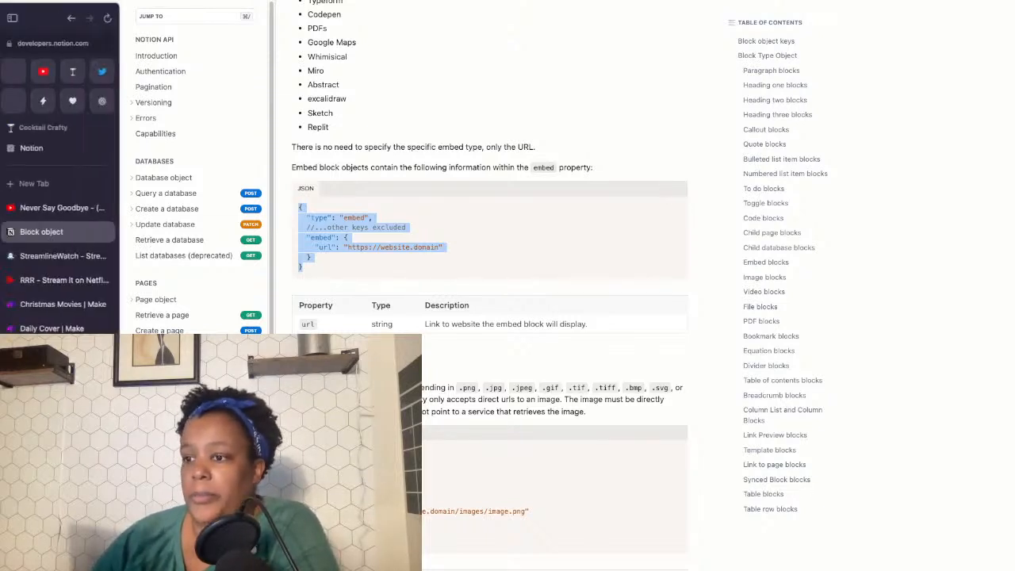
pyautogui.click(59, 306)
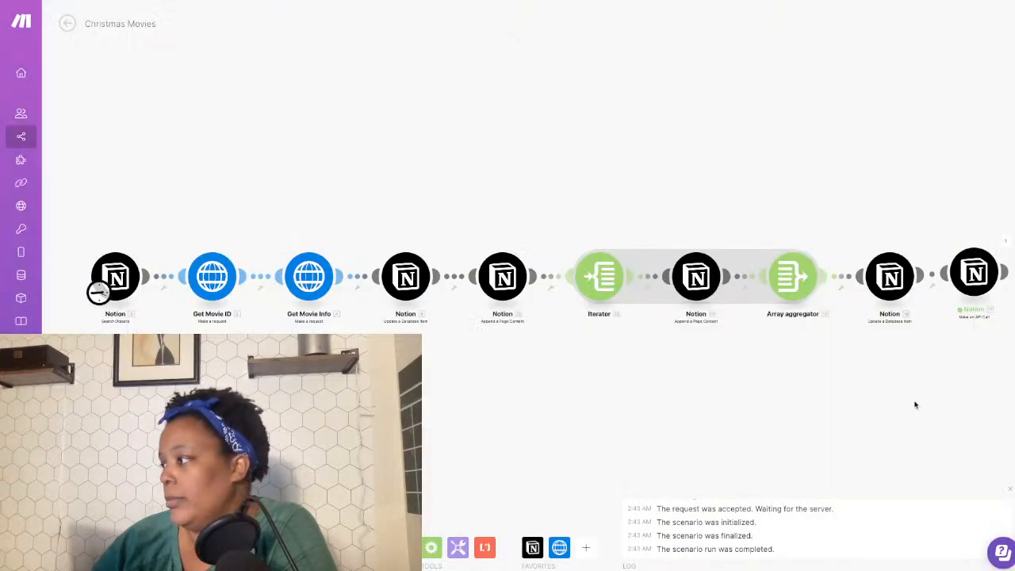
pyautogui.click(855, 289)
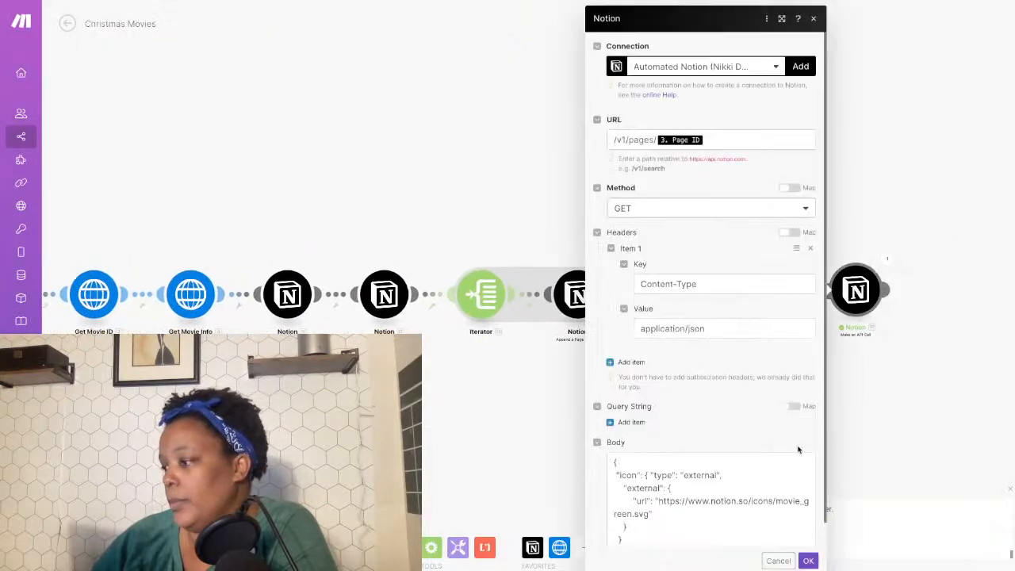
pyautogui.scroll(-1, 646, 496)
pyautogui.click(634, 514)
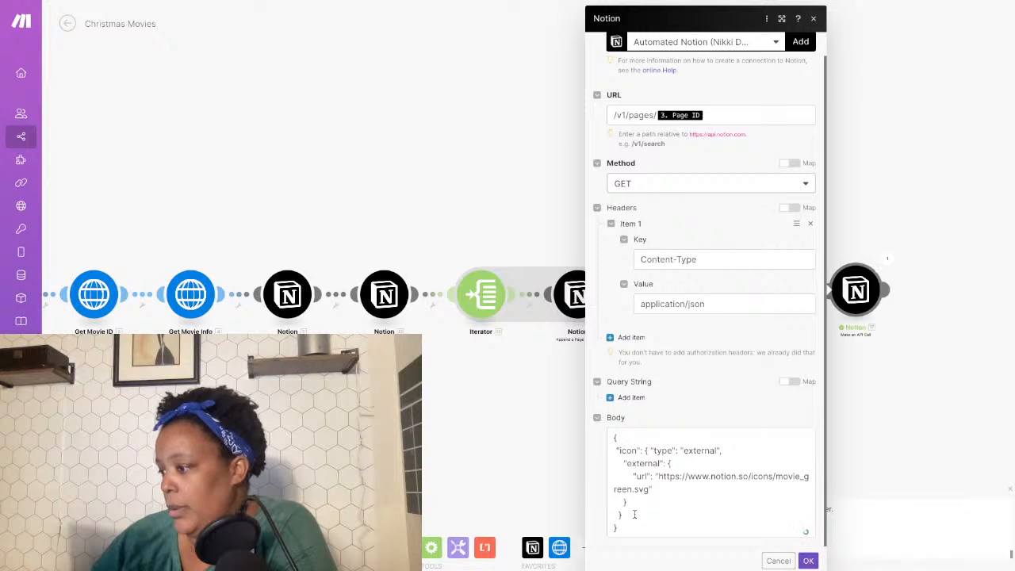
pyautogui.write(',')
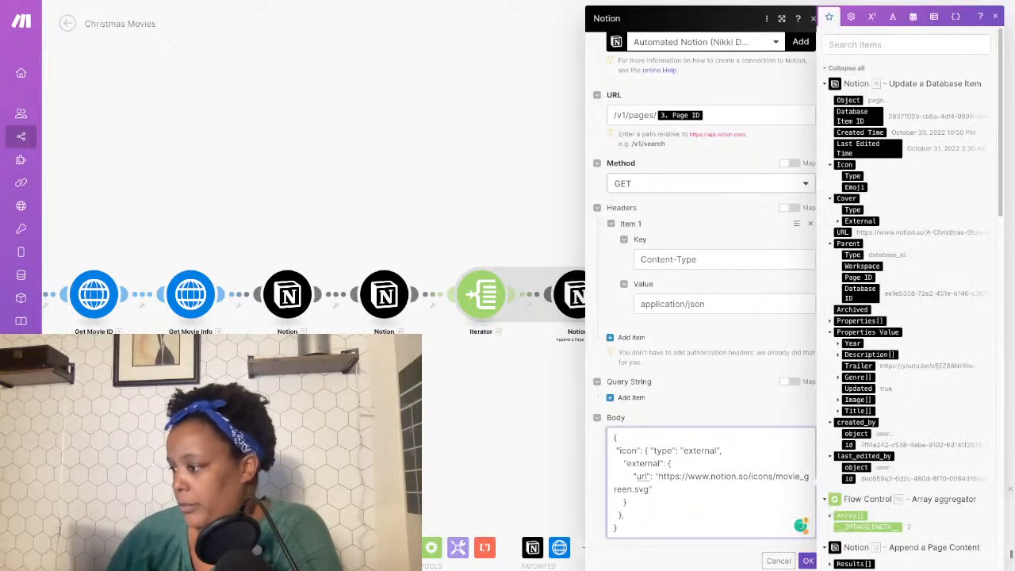
pyautogui.press('Return')
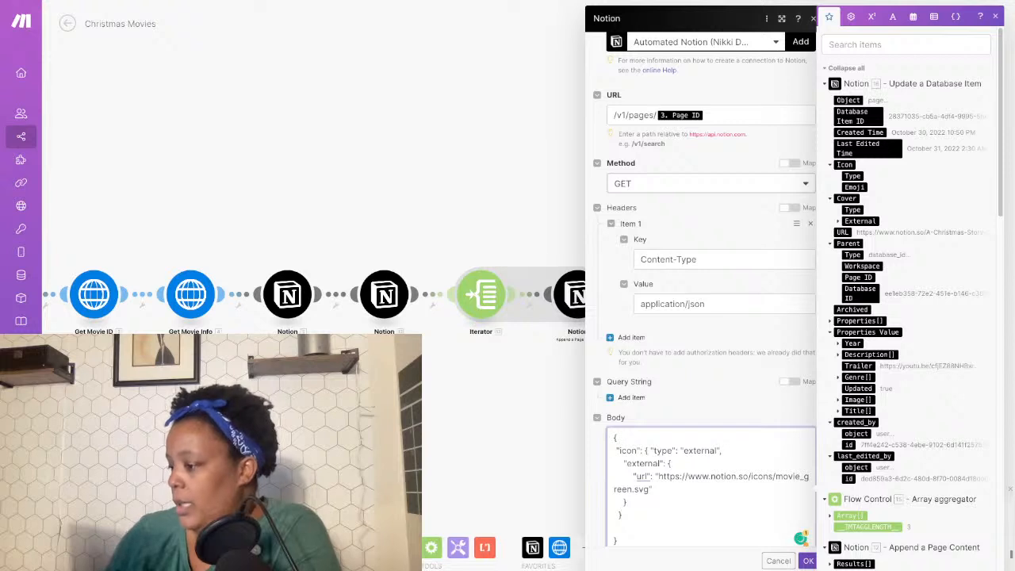
pyautogui.press('Delete')
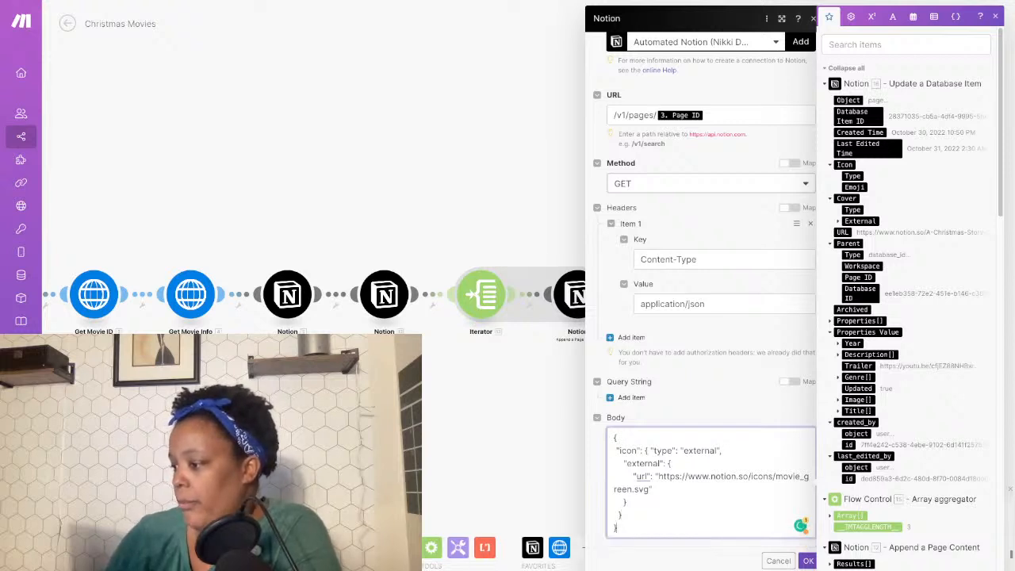
pyautogui.press('Return')
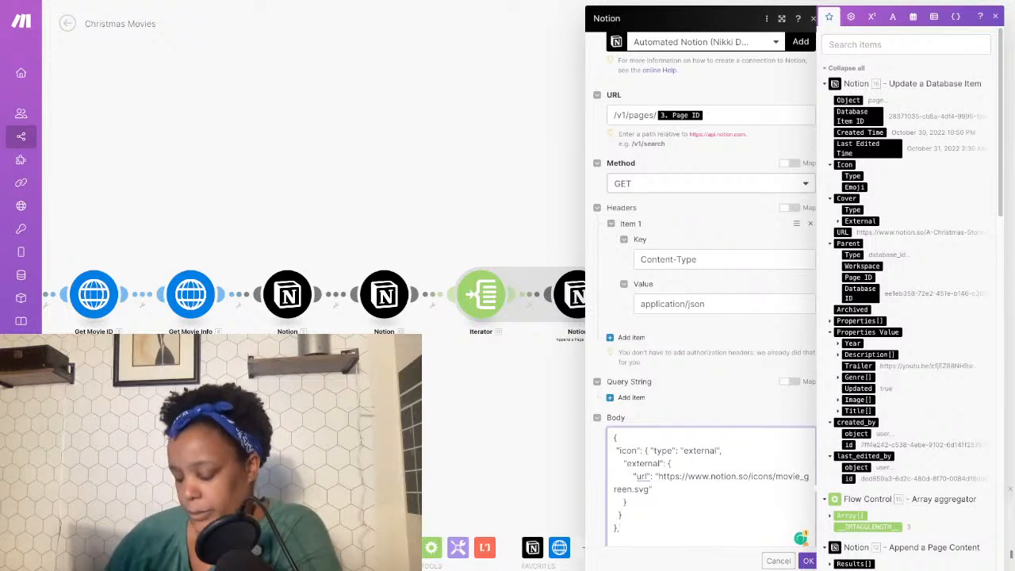
pyautogui.hotkey('ctrl', 'v')
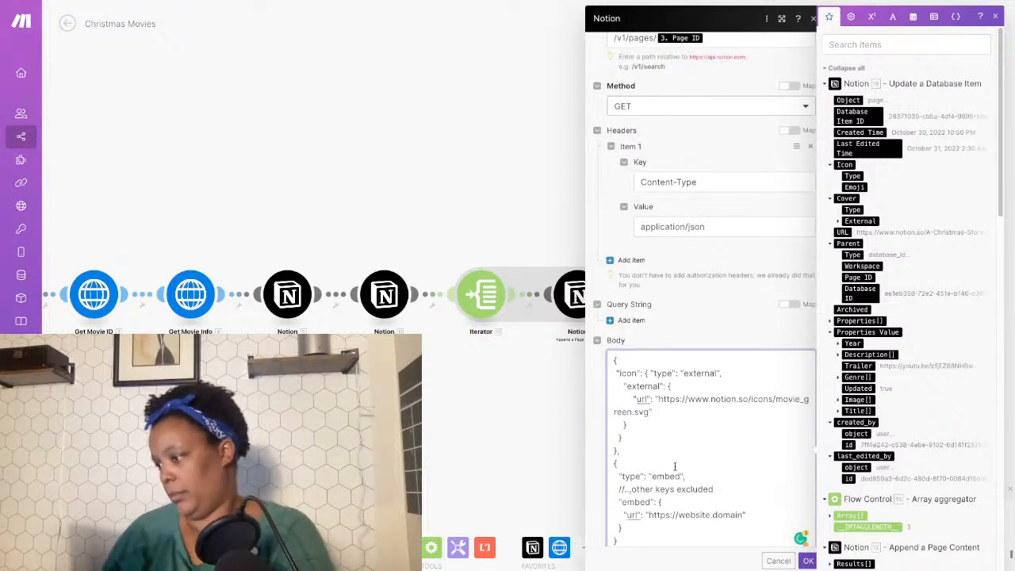
# Remove the pasted block's opening brace and its "//...other keys excluded" comment line from the body.
pyautogui.press('BackSpace')
pyautogui.press('BackSpace')
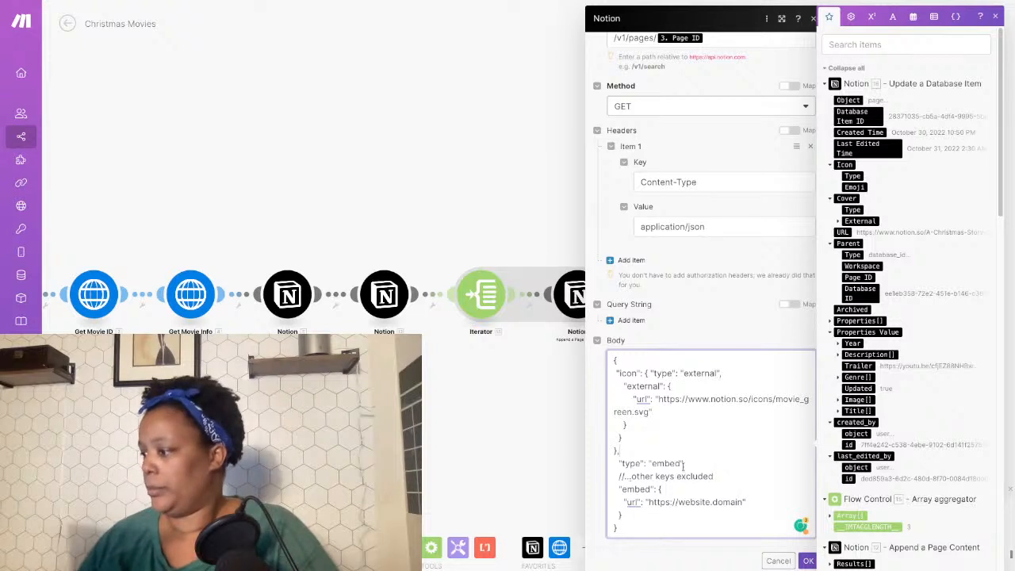
pyautogui.moveTo(732, 478); pyautogui.dragTo(611, 477)
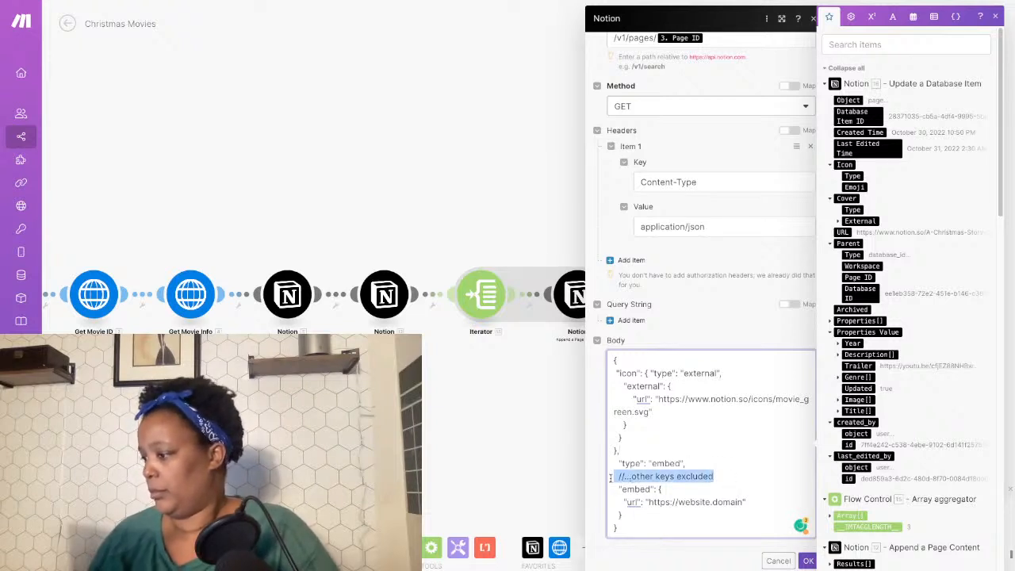
pyautogui.press('BackSpace')
pyautogui.press('BackSpace')
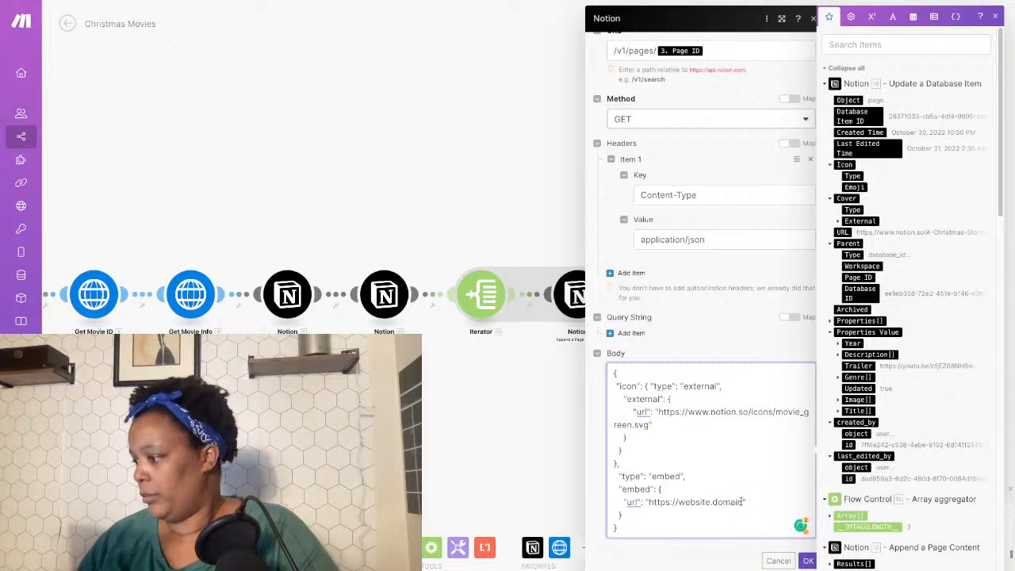
# Replace the website.domain placeholder in the embed URL with youtu.be/, checking the trailer link format on the Notion movie page.
pyautogui.moveTo(743, 502); pyautogui.dragTo(674, 501)
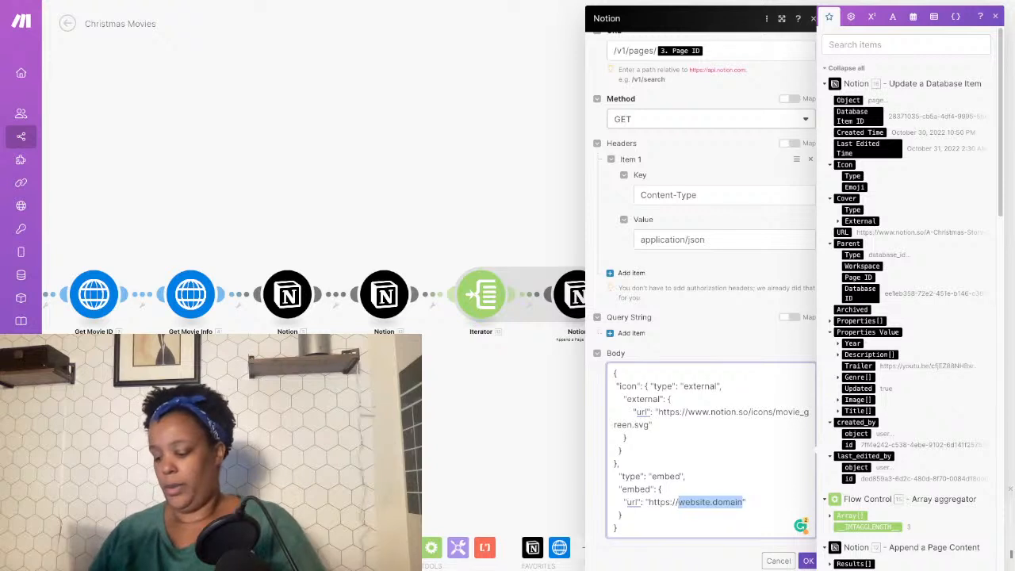
pyautogui.write('you')
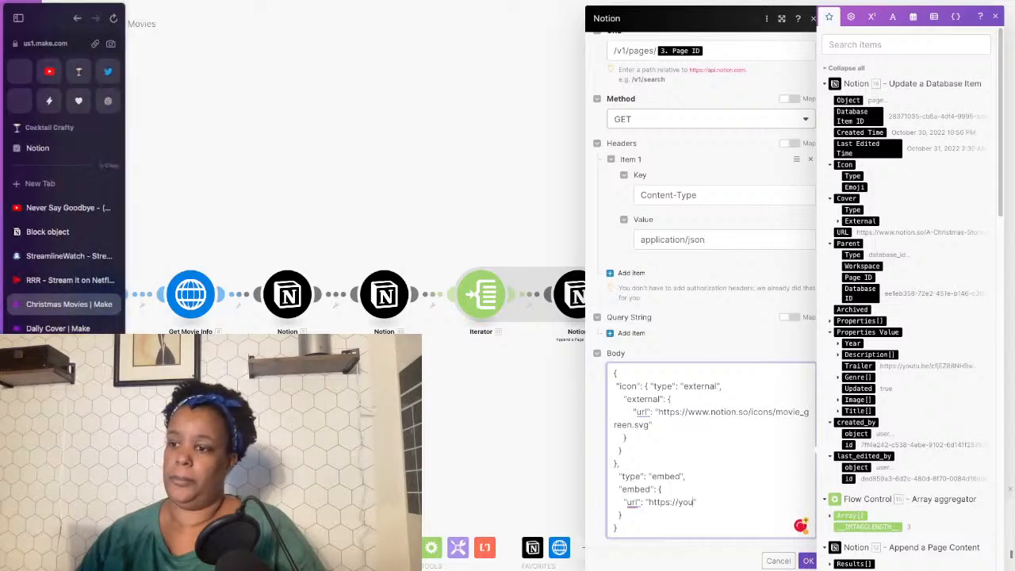
pyautogui.hotkey('ctrl', 'Left')
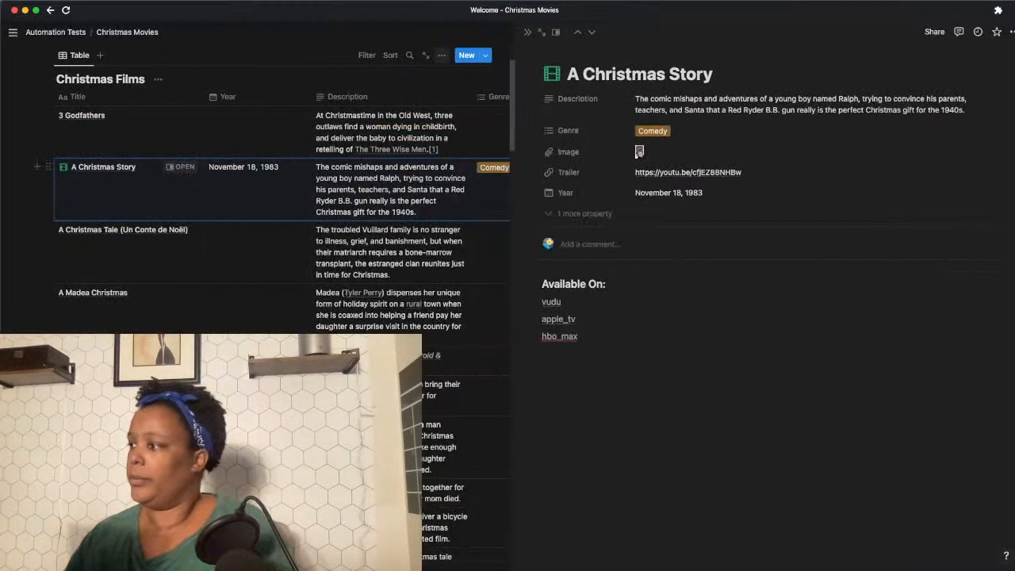
pyautogui.hotkey('ctrl', 'Right')
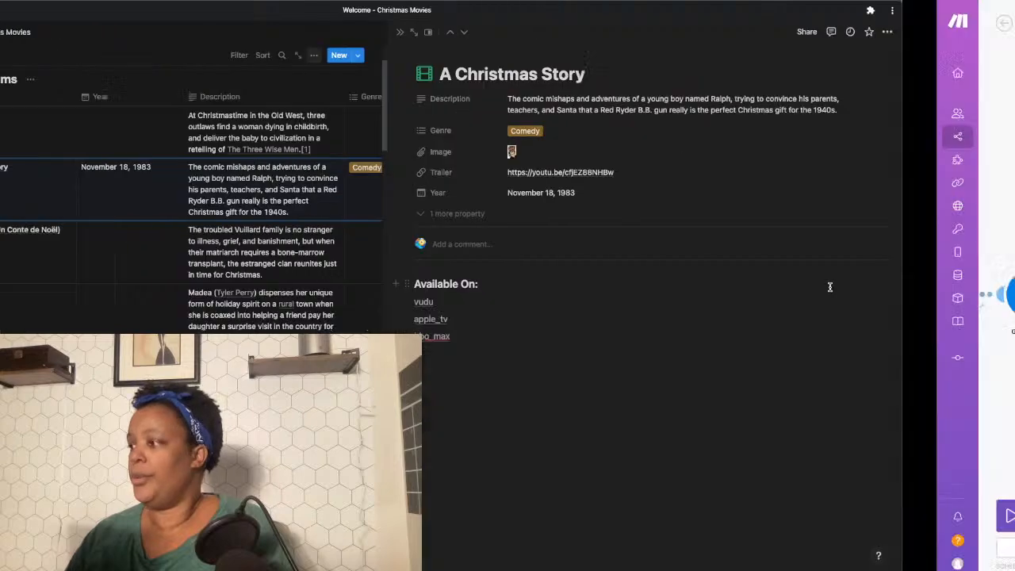
pyautogui.click(696, 502)
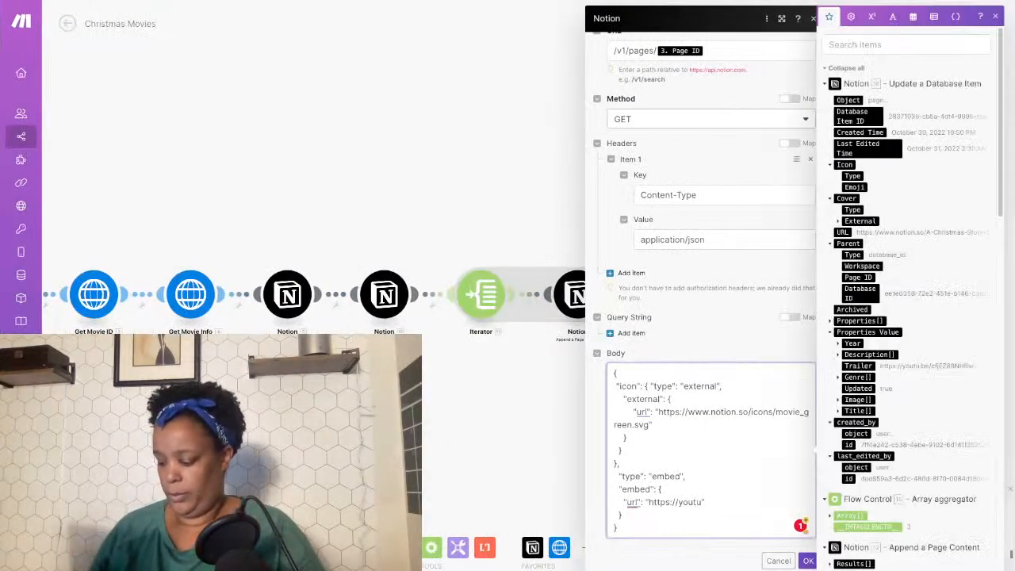
pyautogui.write('tu.be/')
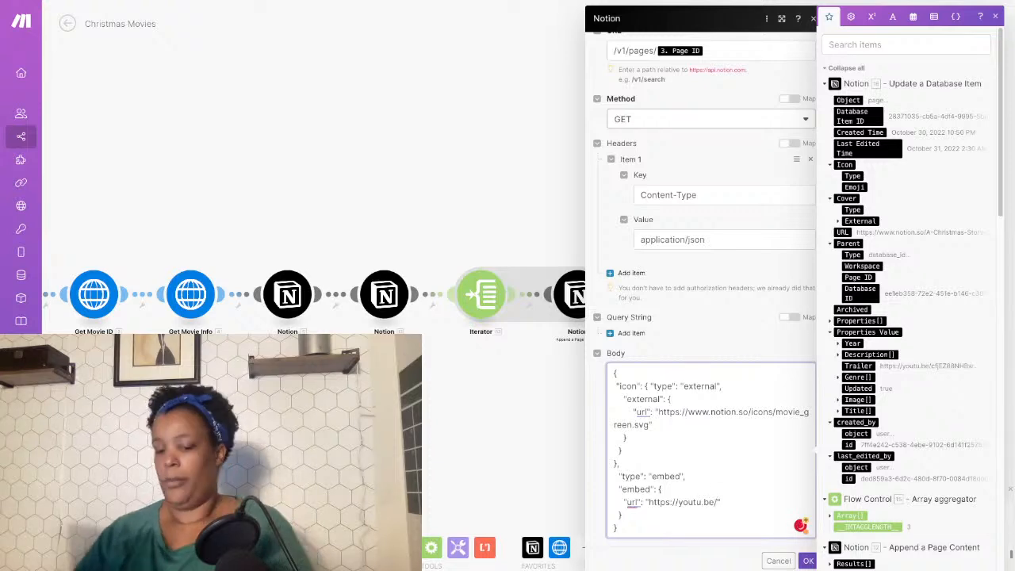
pyautogui.hotkey('ctrl', 'Left')
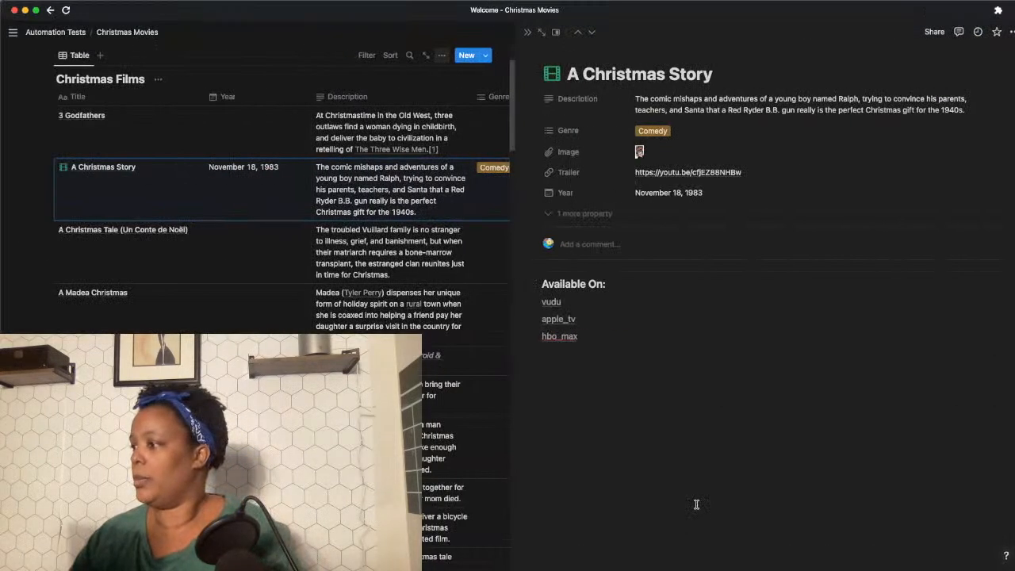
pyautogui.hotkey('ctrl', 'Right')
pyautogui.click(792, 453)
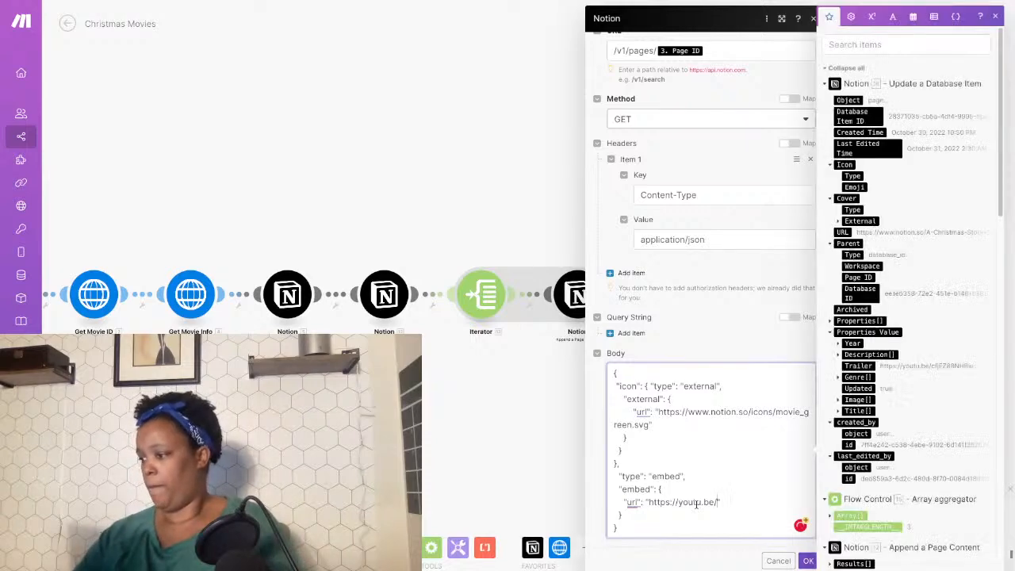
# Append the youtube_trailer value from the Get Movie Info data to the embed URL and save the API call module.
pyautogui.scroll(-5, 934, 429)
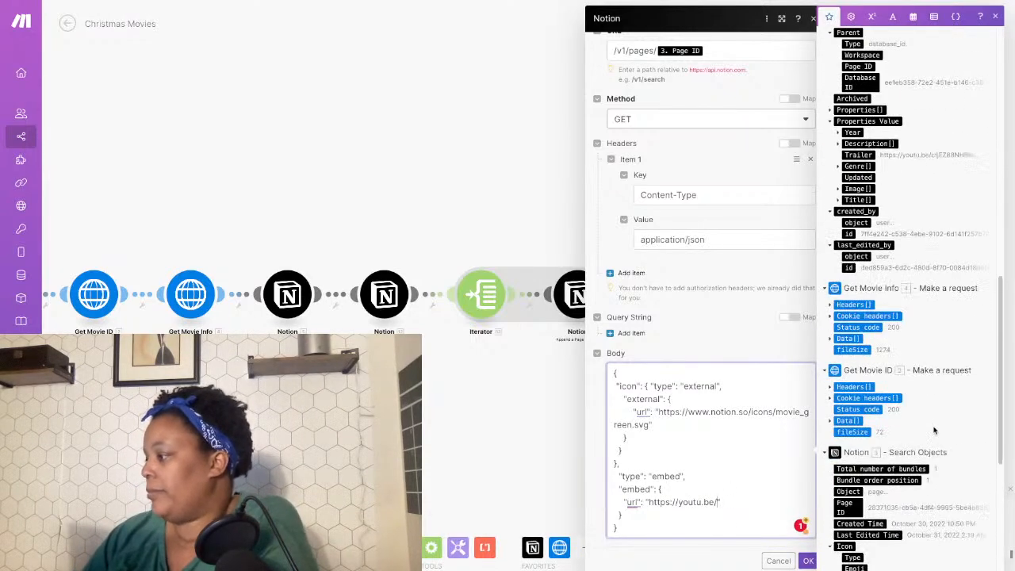
pyautogui.click(830, 338)
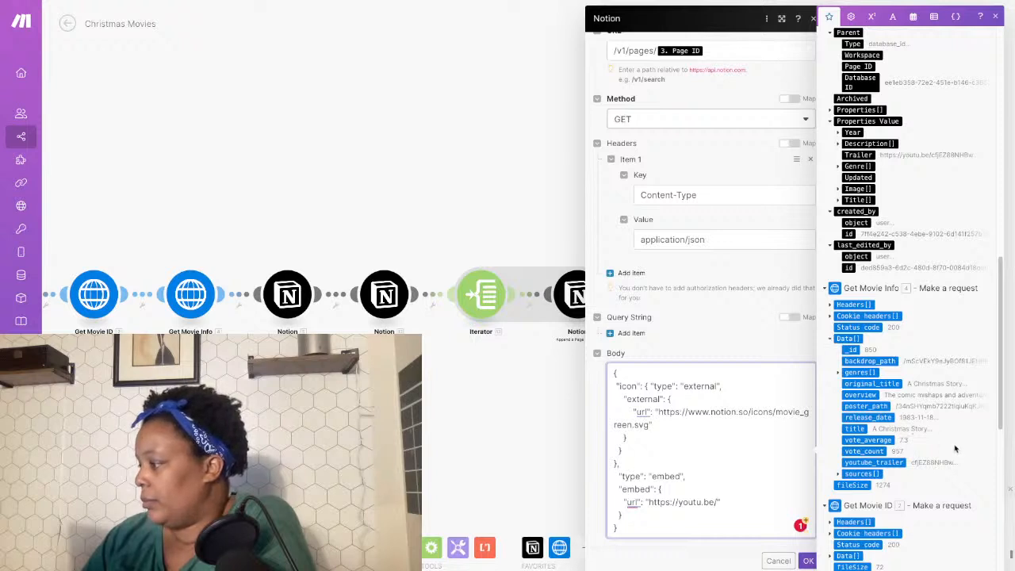
pyautogui.click(883, 463)
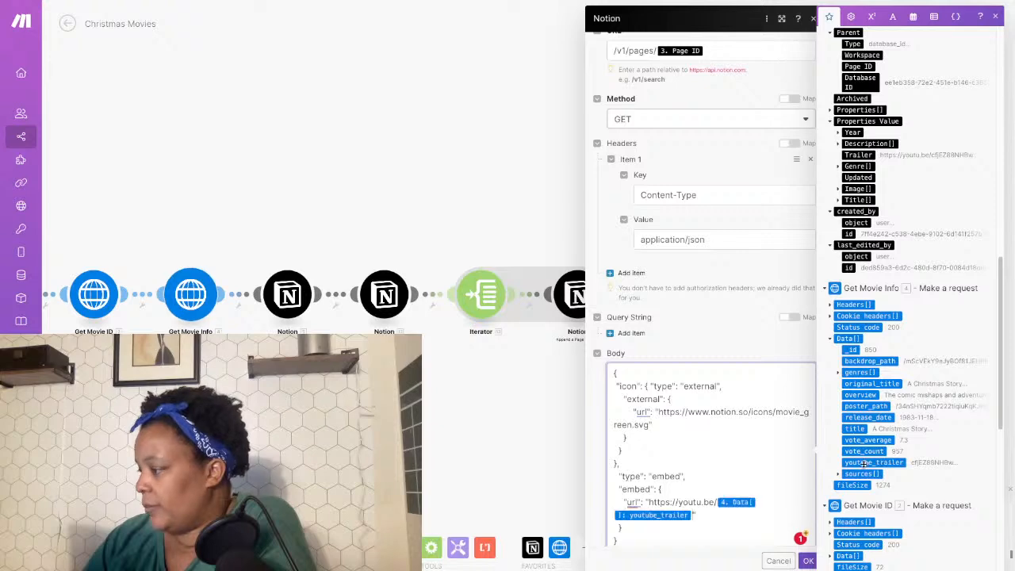
pyautogui.click(808, 561)
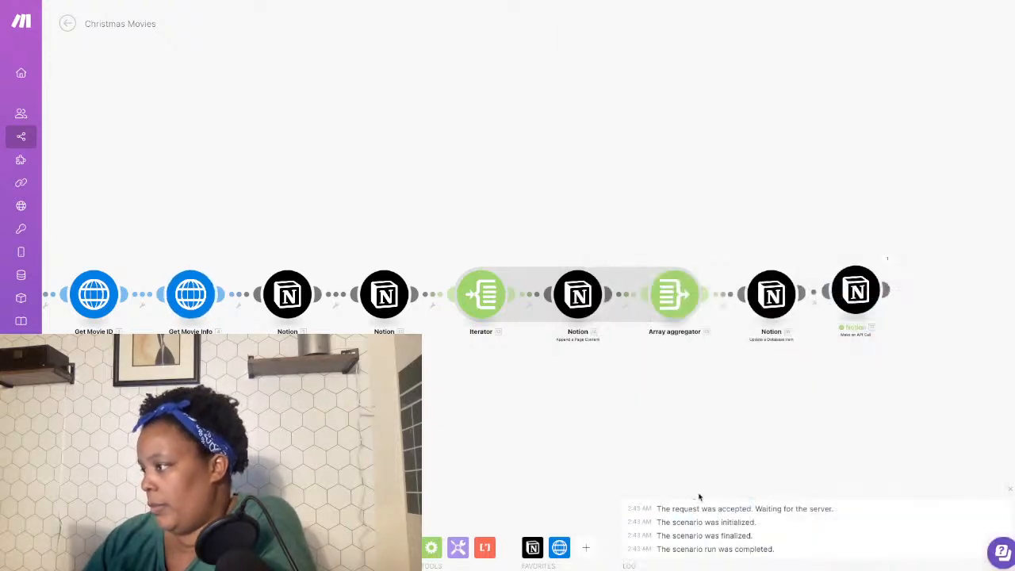
# Reopen the API call module, remove the extra closing brace between the icon and embed sections of the body, and save it.
pyautogui.click(856, 291)
pyautogui.scroll(-3, 744, 520)
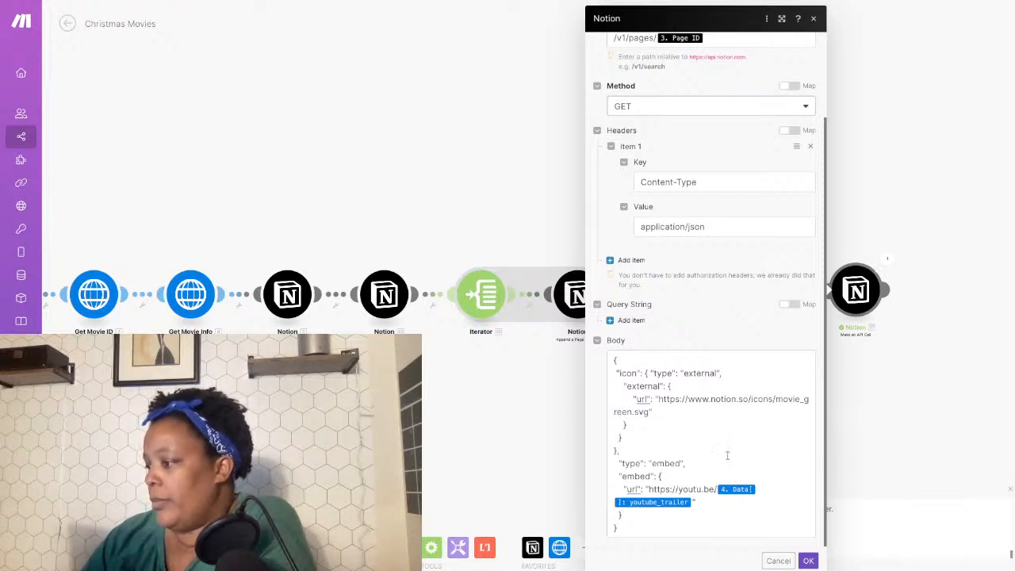
pyautogui.click(616, 450)
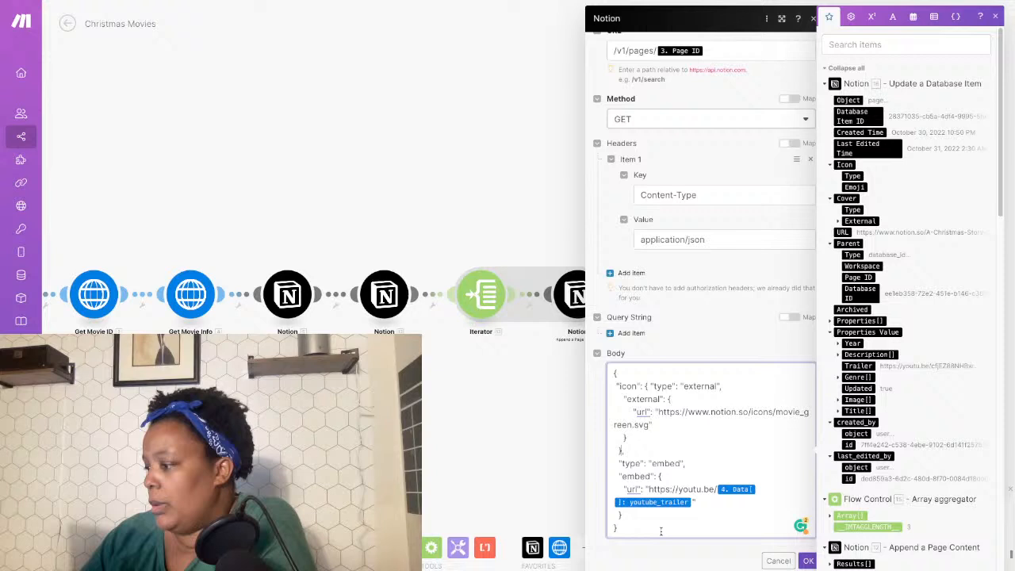
pyautogui.click(808, 561)
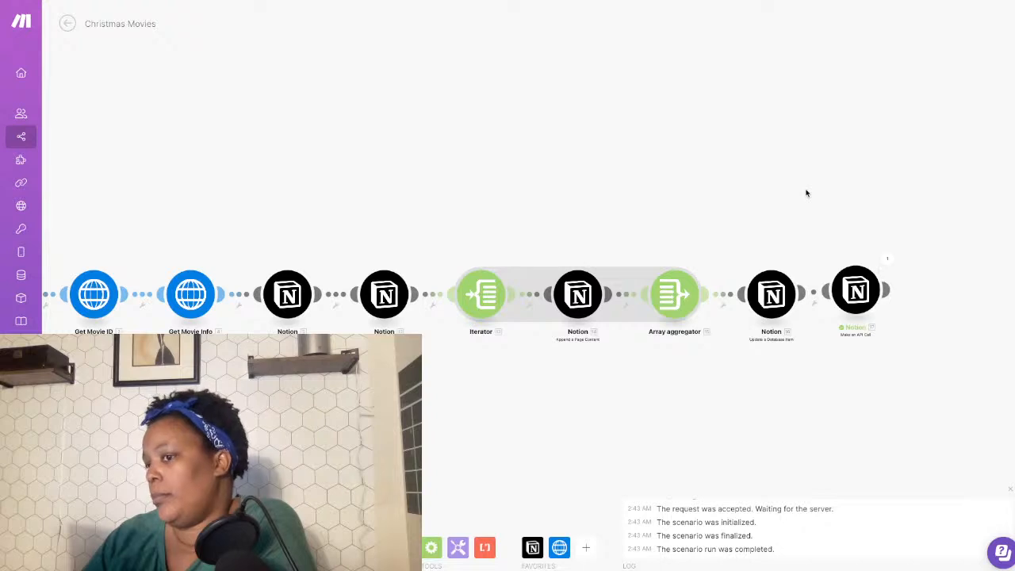
pyautogui.rightClick(853, 293)
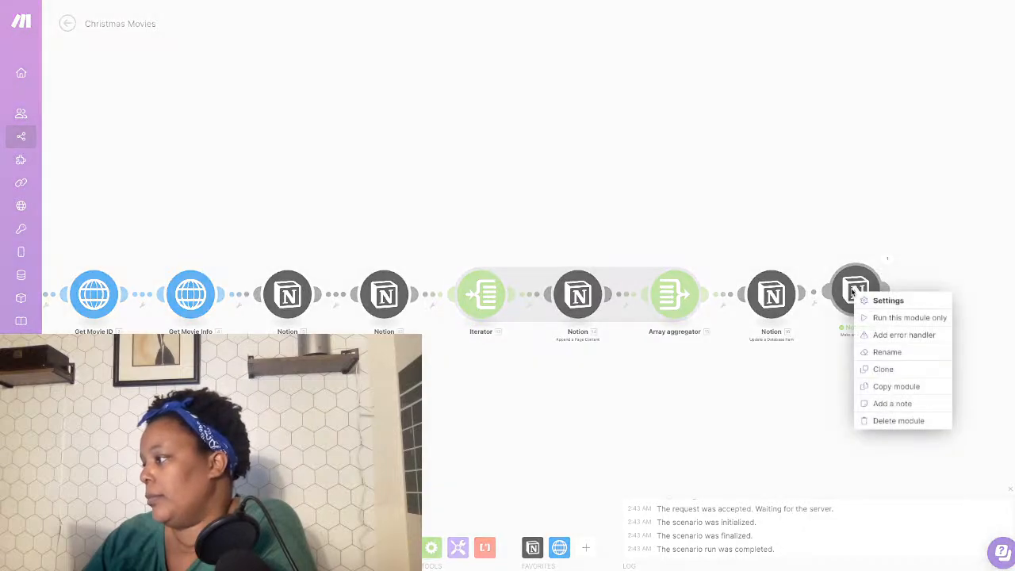
pyautogui.click(900, 317)
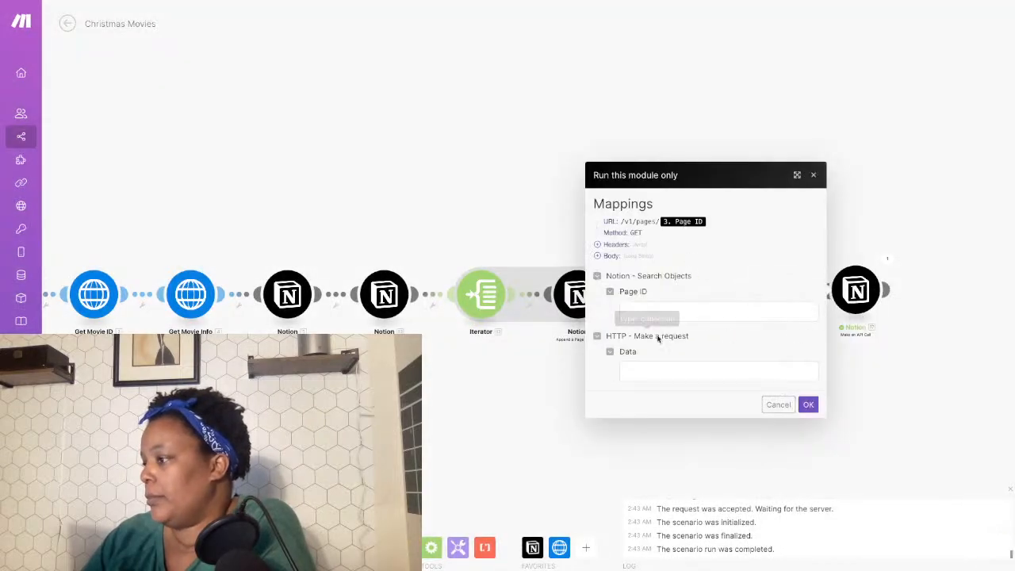
pyautogui.click(665, 310)
pyautogui.hotkey('ctrl', 'v')
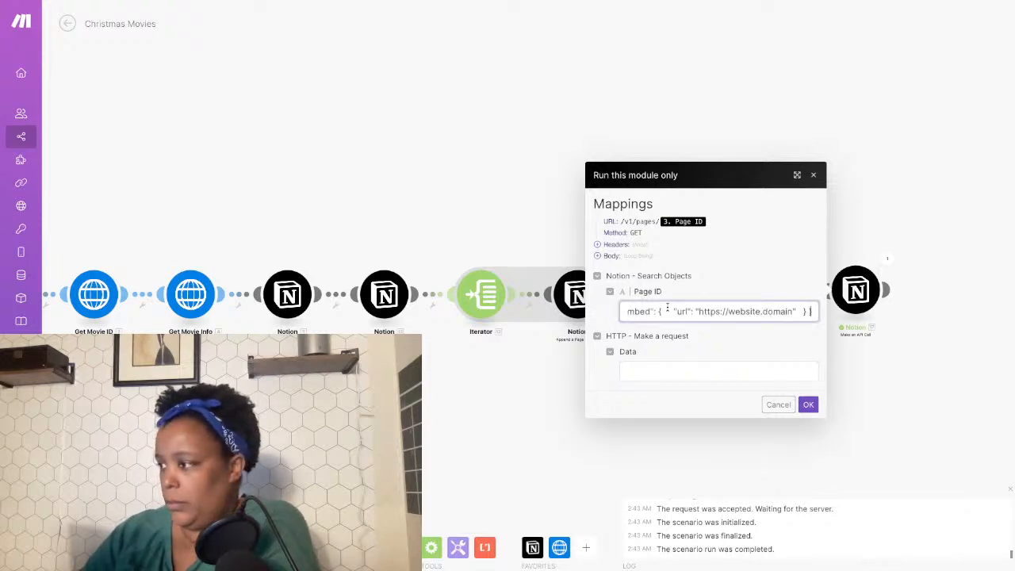
pyautogui.hotkey('ctrl', 'z')
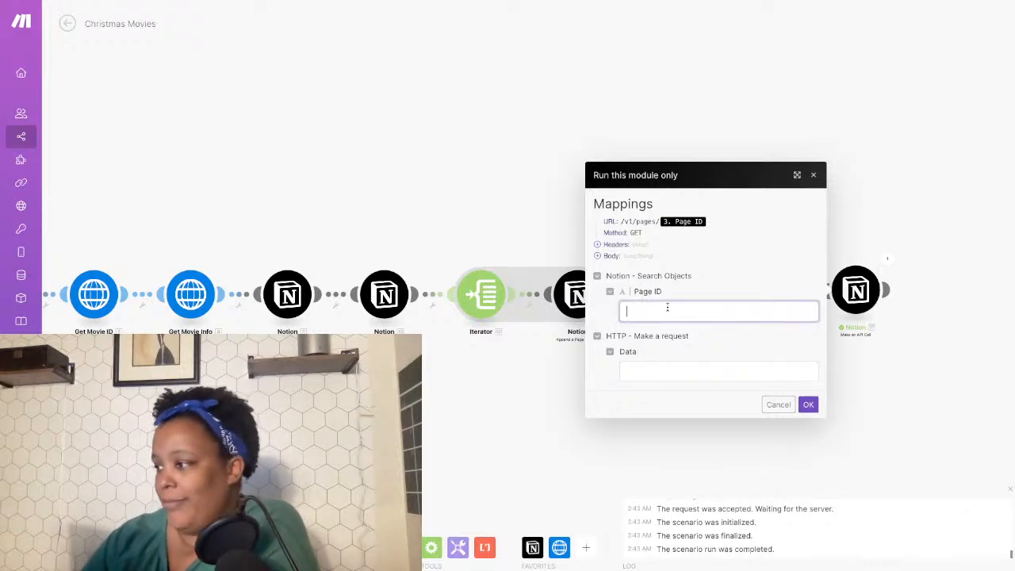
pyautogui.click(769, 405)
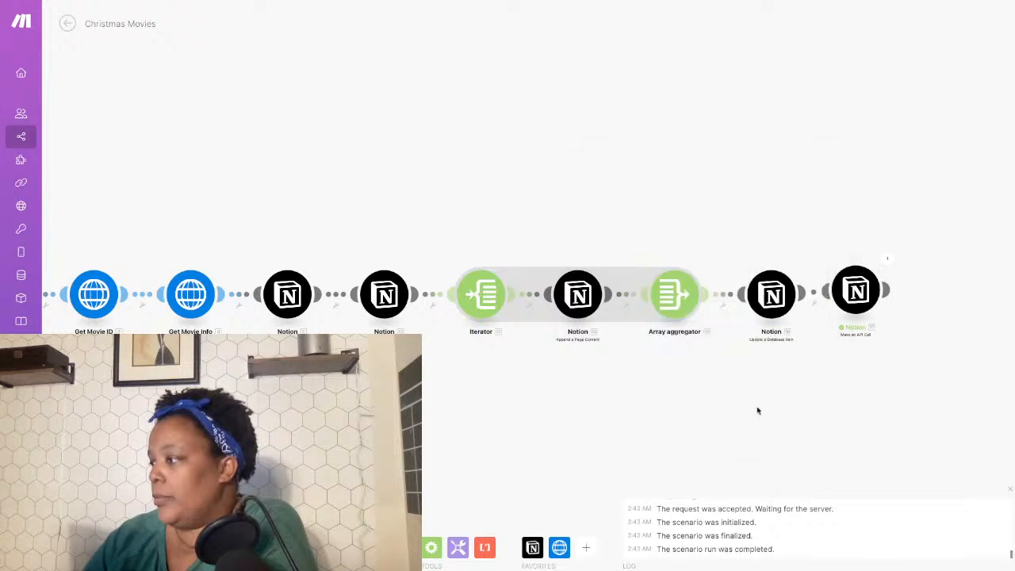
# Run only the scenario's first Notion Search Objects module and inspect its output.
pyautogui.moveTo(603, 397); pyautogui.dragTo(709, 406)
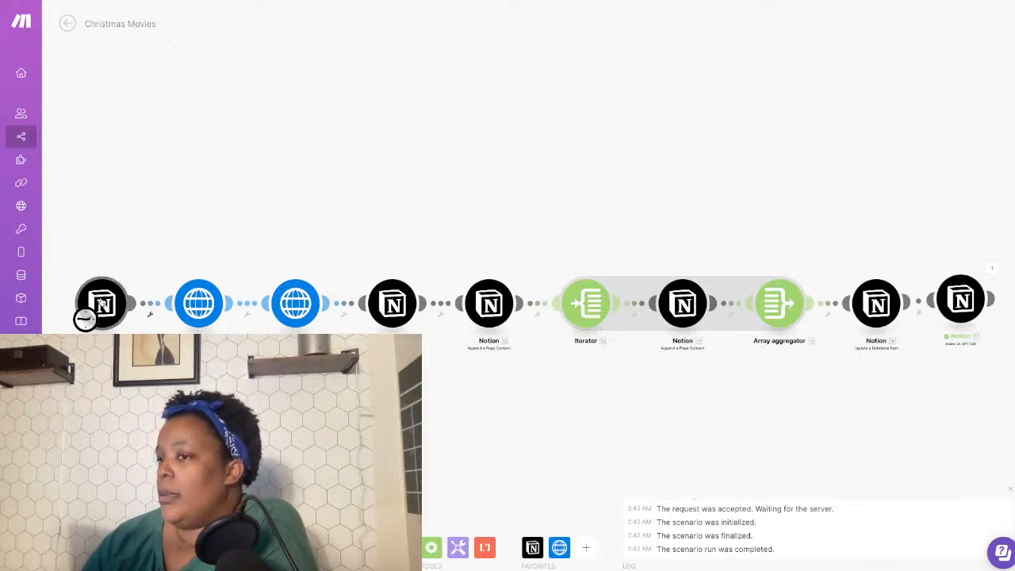
pyautogui.rightClick(101, 302)
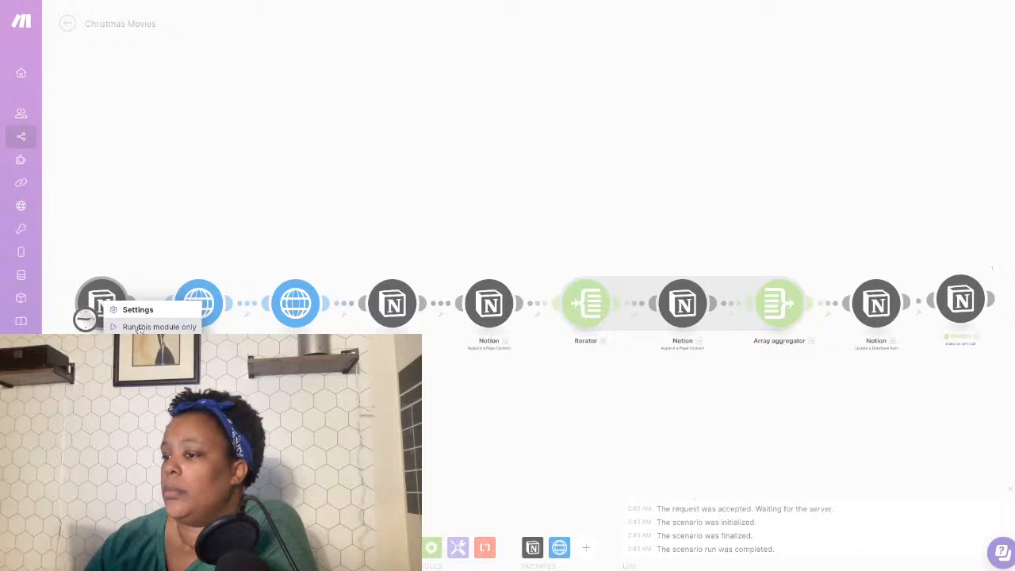
pyautogui.click(138, 328)
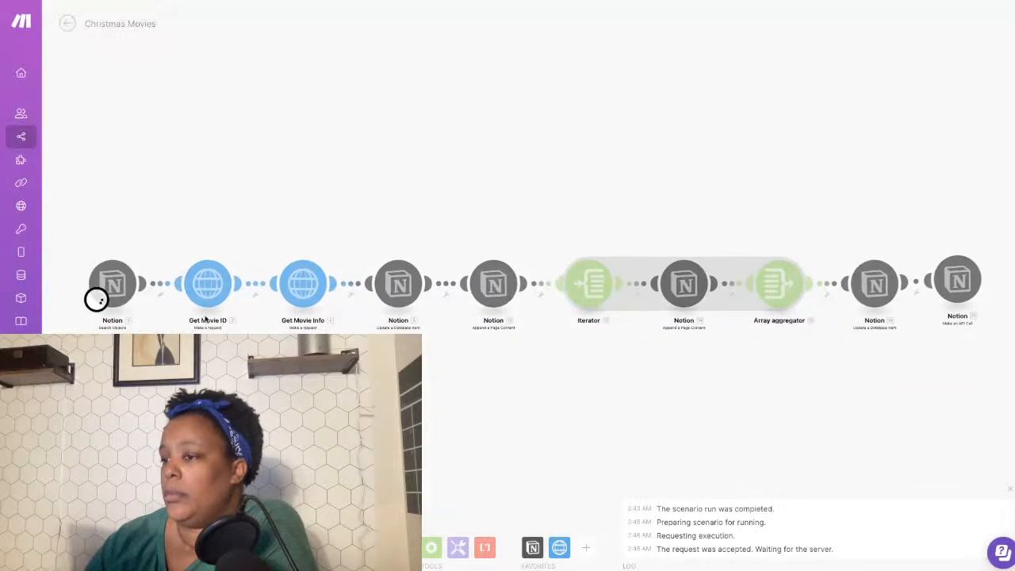
pyautogui.click(146, 253)
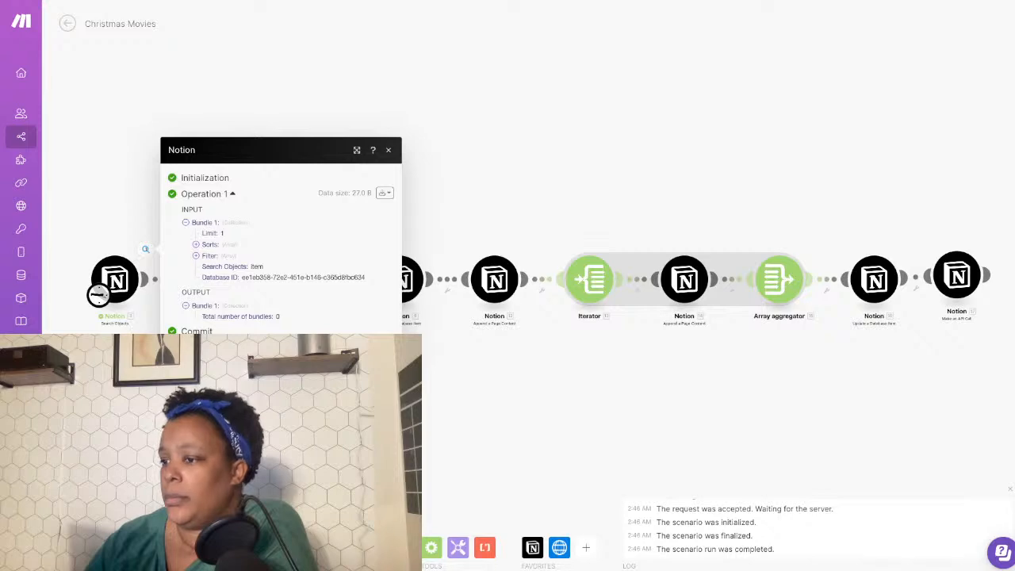
# Switch to Notion to clear the Updated checkbox on A Christmas Story, and rerun only the Search Objects module in Make.
pyautogui.click(98, 295)
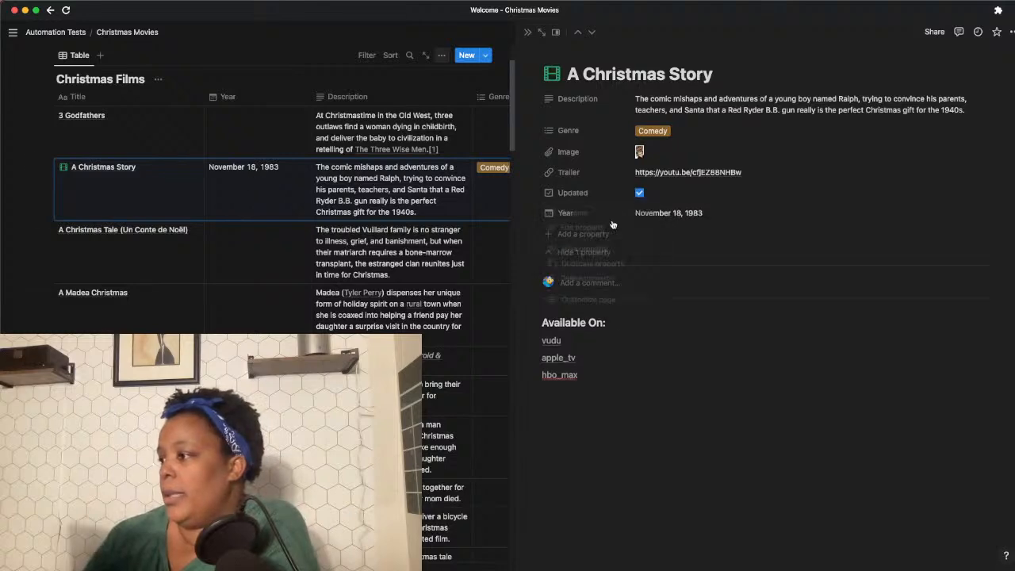
pyautogui.click(640, 194)
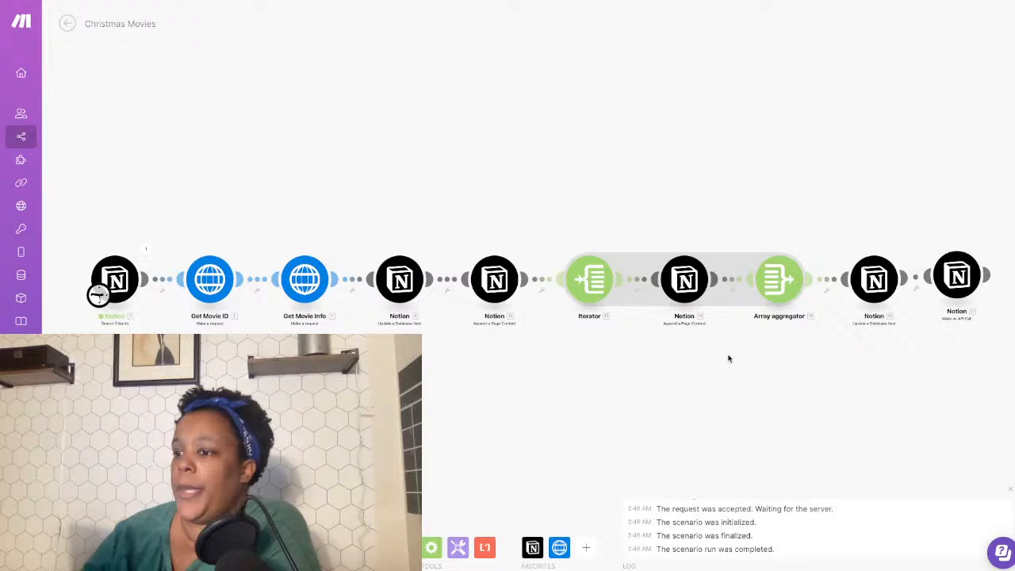
pyautogui.rightClick(121, 292)
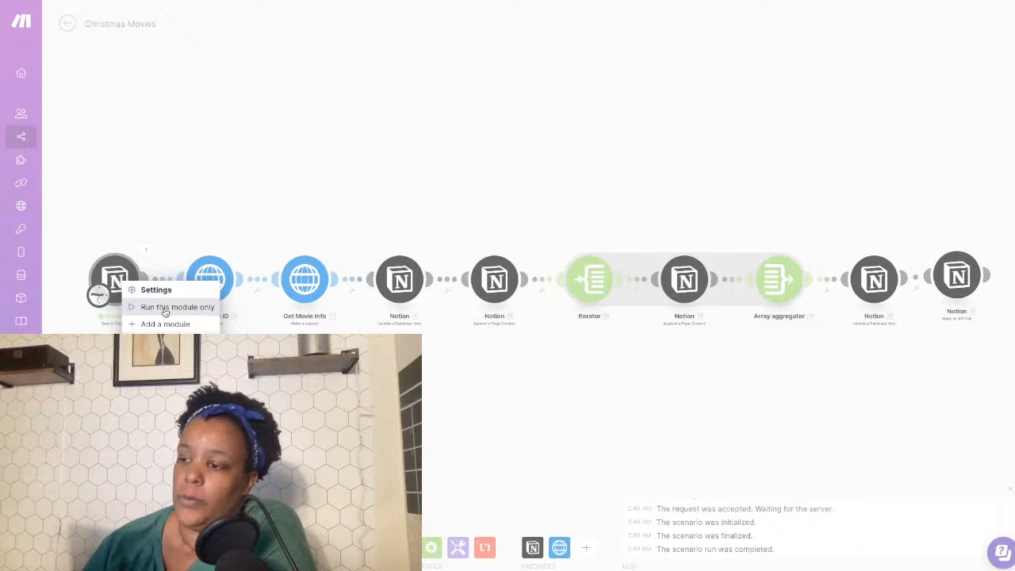
pyautogui.click(161, 307)
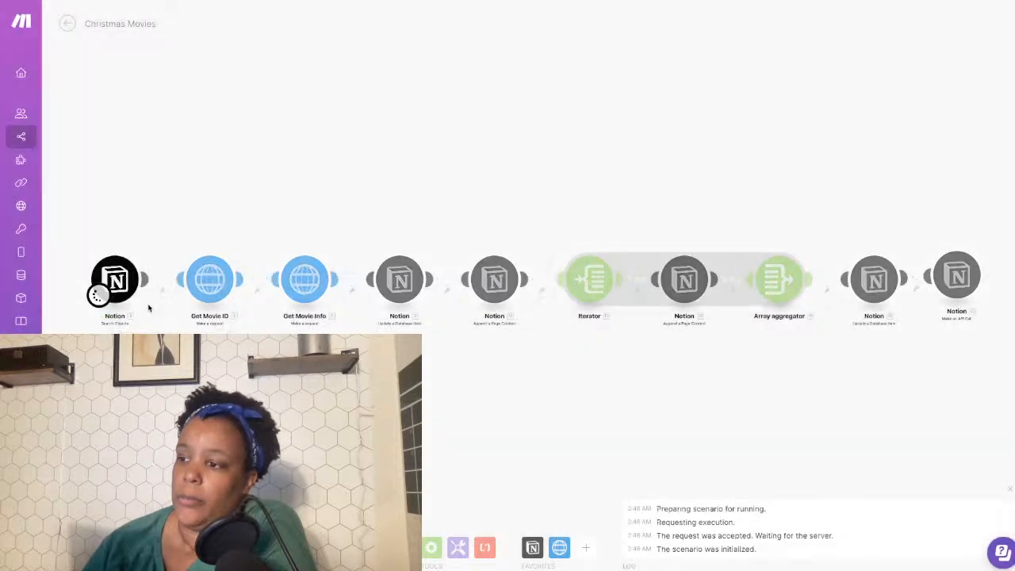
# Copy the Page ID from the Search Objects module's output bundle.
pyautogui.click(143, 252)
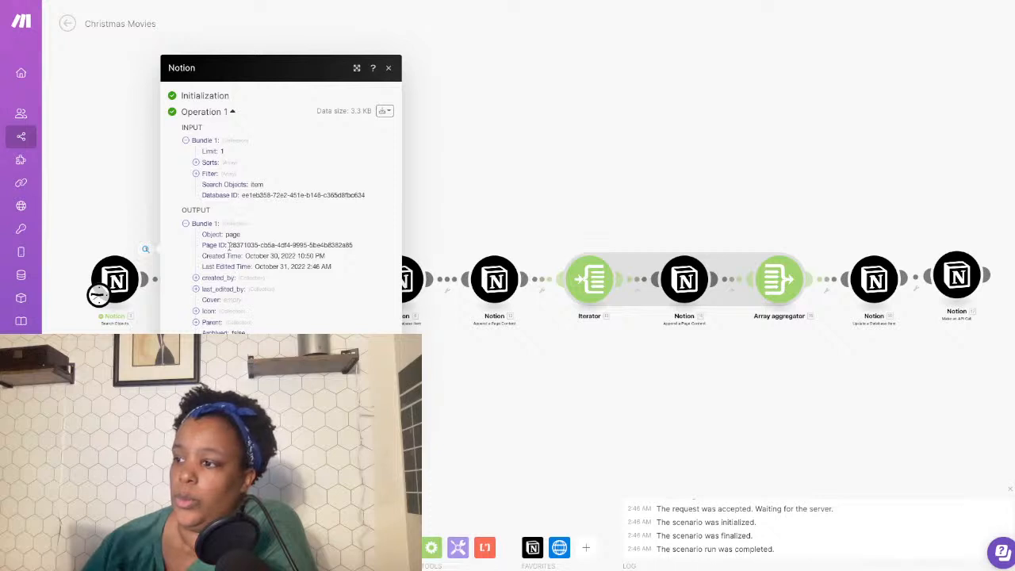
pyautogui.moveTo(228, 245); pyautogui.dragTo(354, 246)
pyautogui.hotkey('ctrl', 'c')
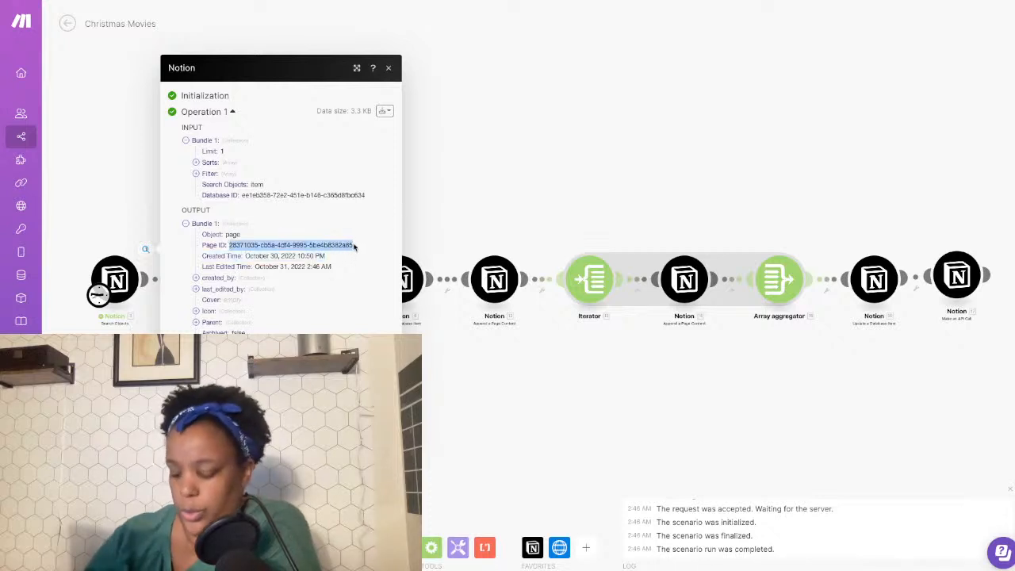
pyautogui.click(465, 229)
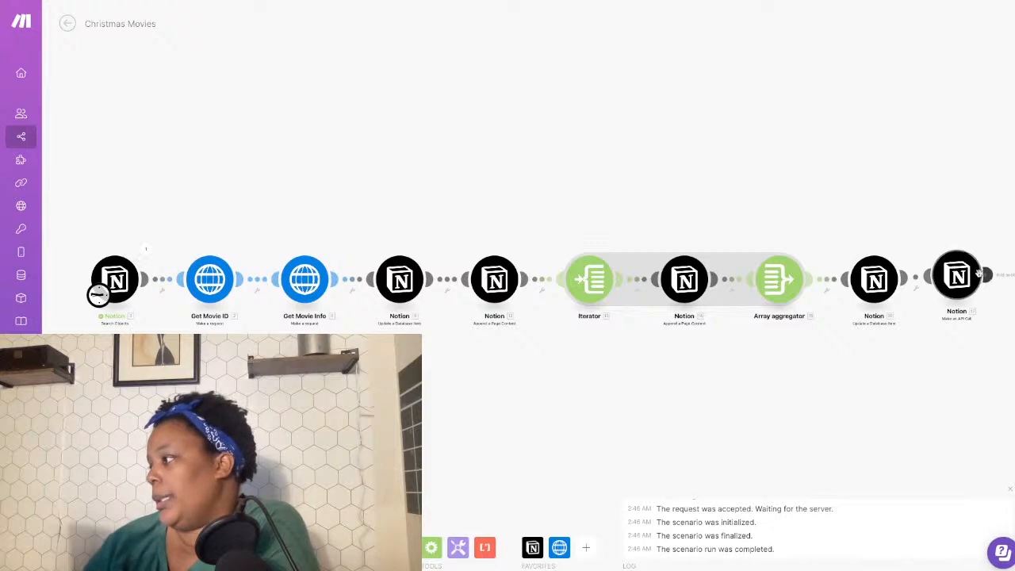
# Start a test run of only the API call module with the copied Page ID, and switch to Notion.
pyautogui.click(979, 274)
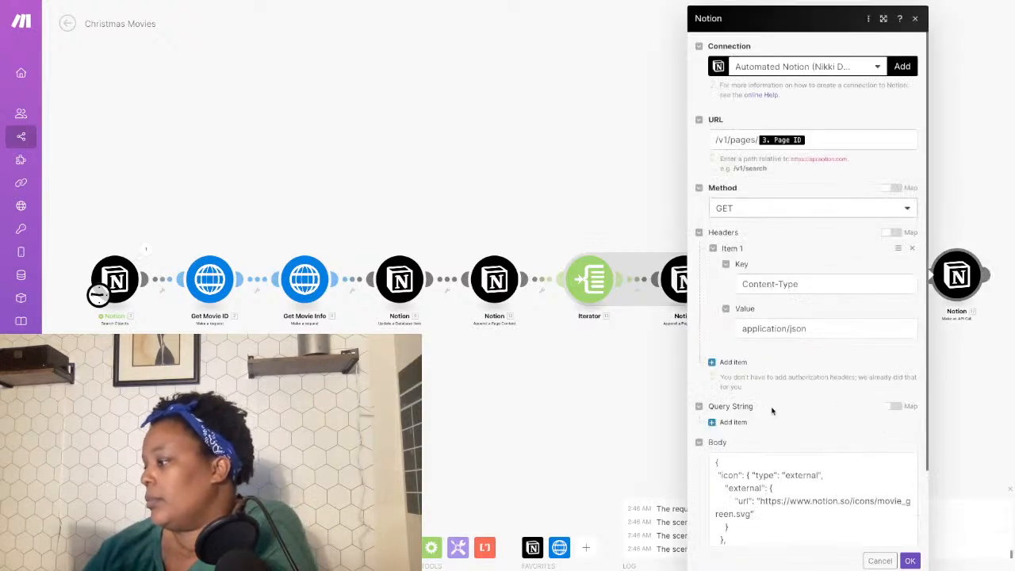
pyautogui.click(948, 421)
pyautogui.rightClick(959, 275)
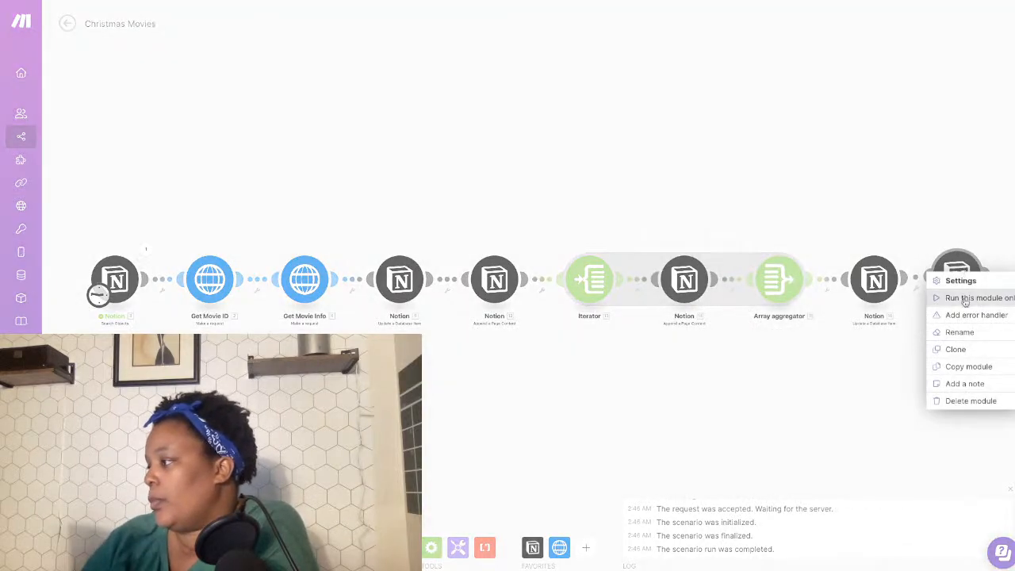
pyautogui.click(965, 299)
pyautogui.click(754, 294)
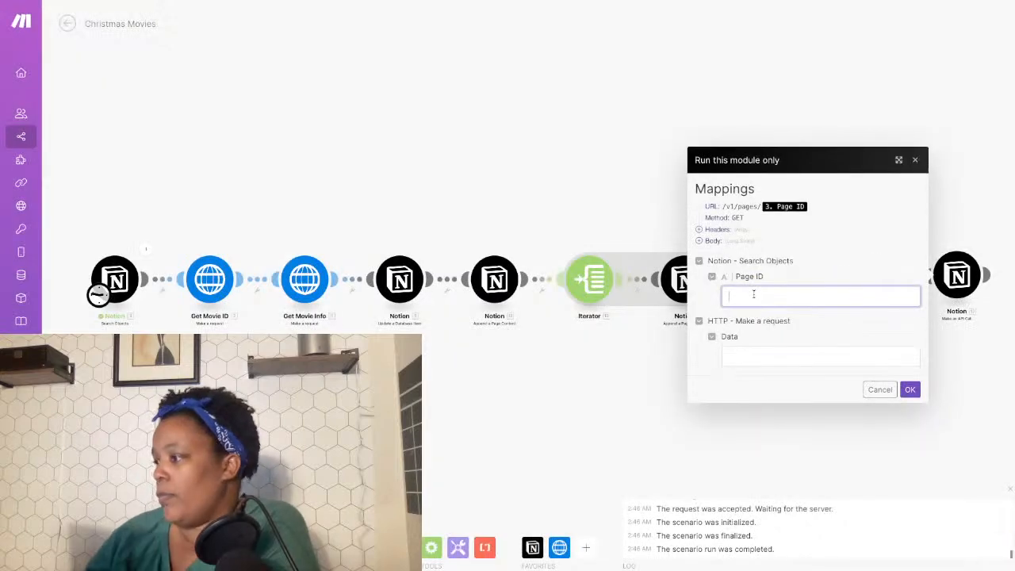
pyautogui.hotkey('ctrl', 'v')
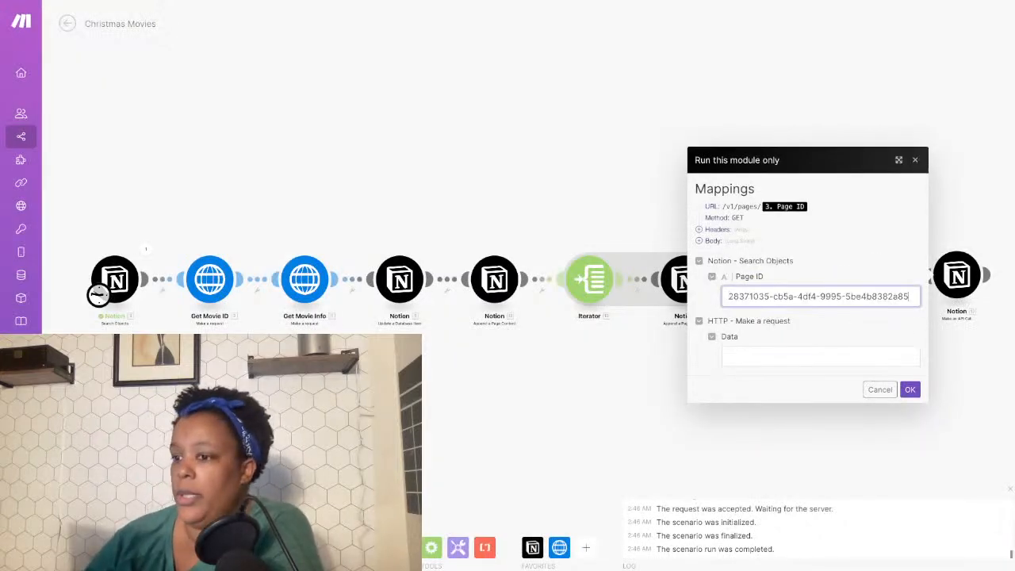
pyautogui.hotkey('ctrl', 'Left')
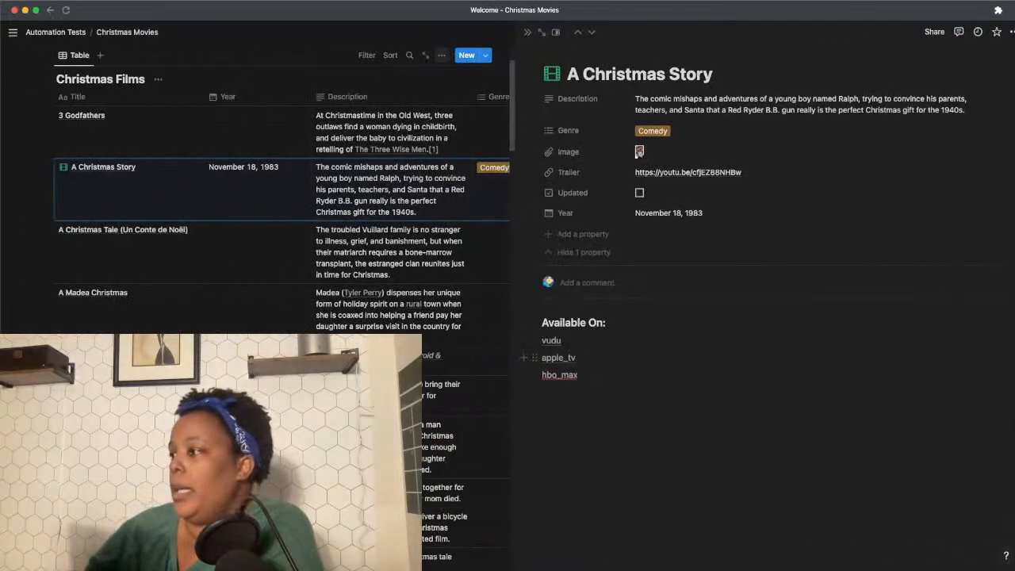
pyautogui.click(757, 174)
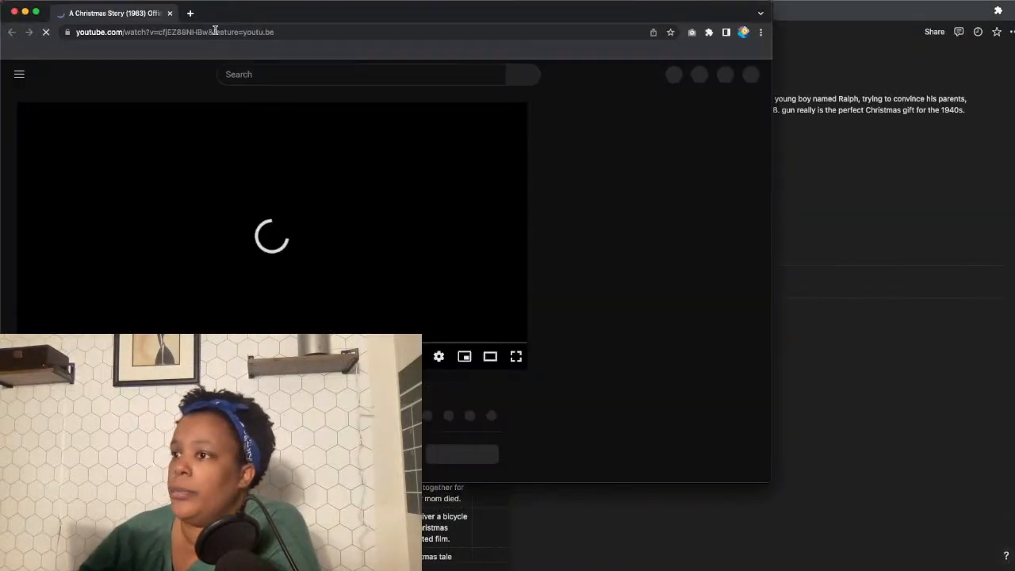
pyautogui.click(182, 29)
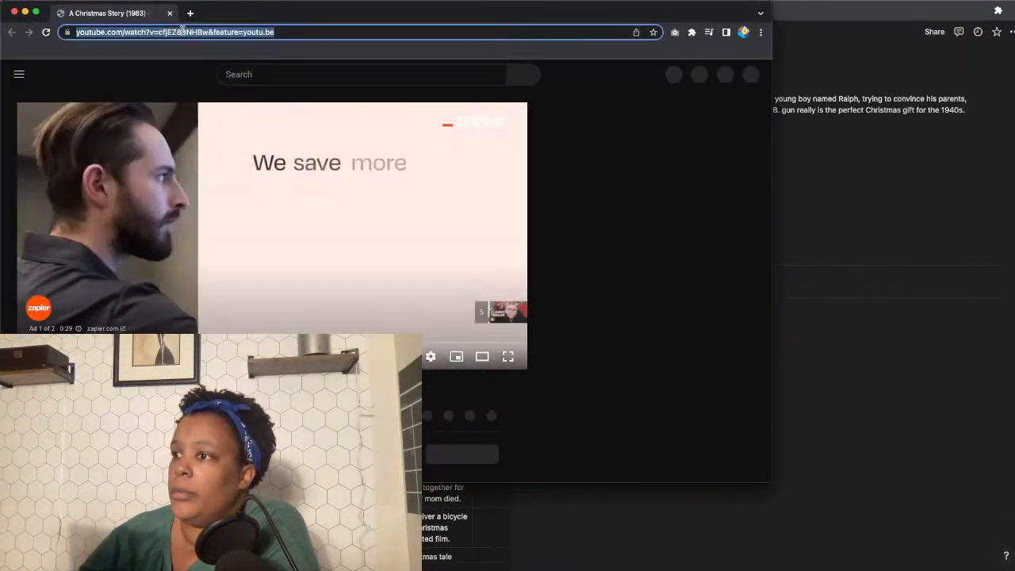
pyautogui.click(15, 12)
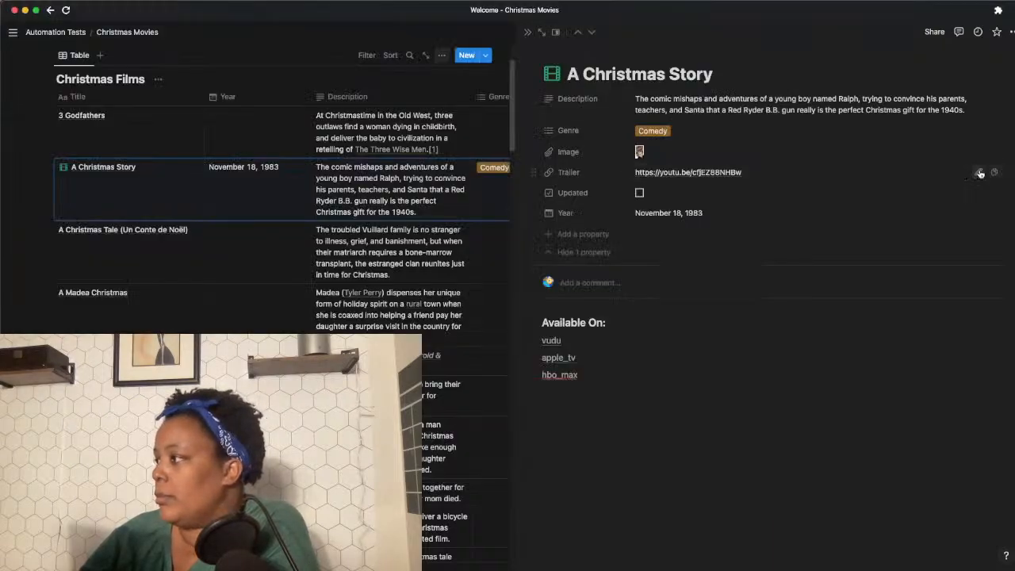
# Copy the video ID from A Christmas Story's Trailer link, and run the API call module in Make with it as the Data value.
pyautogui.click(981, 173)
pyautogui.moveTo(707, 170); pyautogui.dragTo(691, 170)
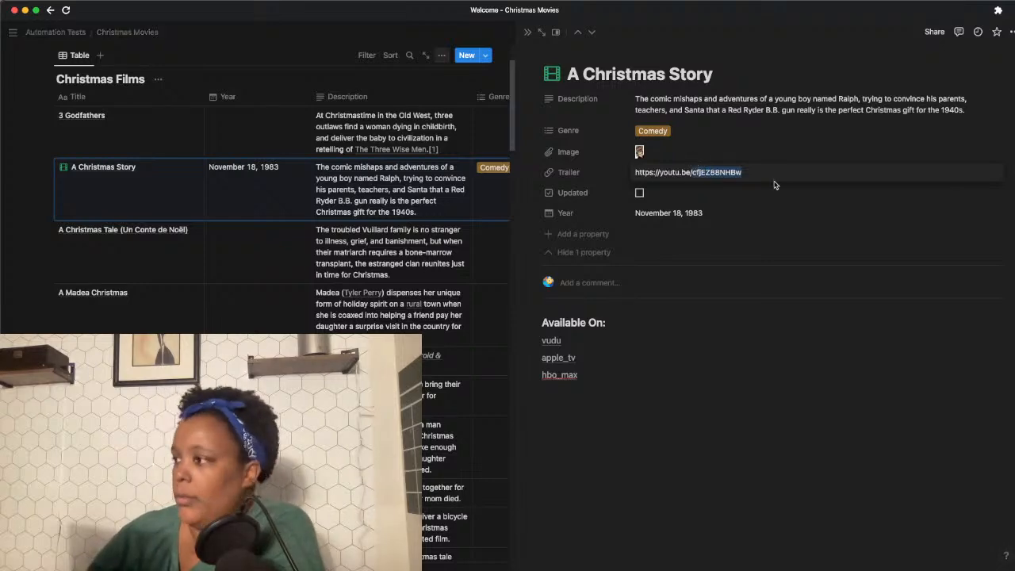
pyautogui.hotkey('ctrl', 'Right')
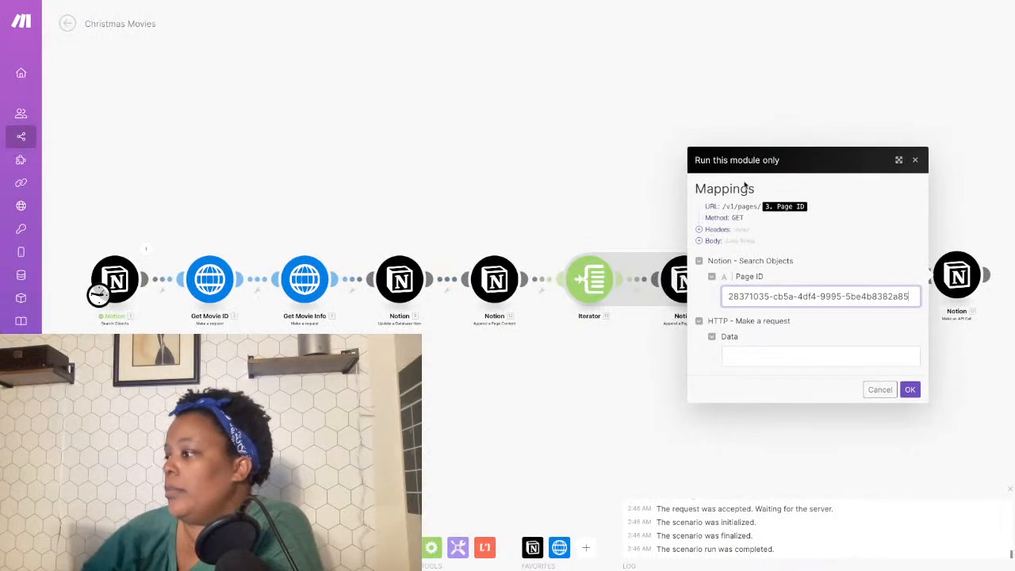
pyautogui.click(758, 355)
pyautogui.write('cfjEZ8aNHBw')
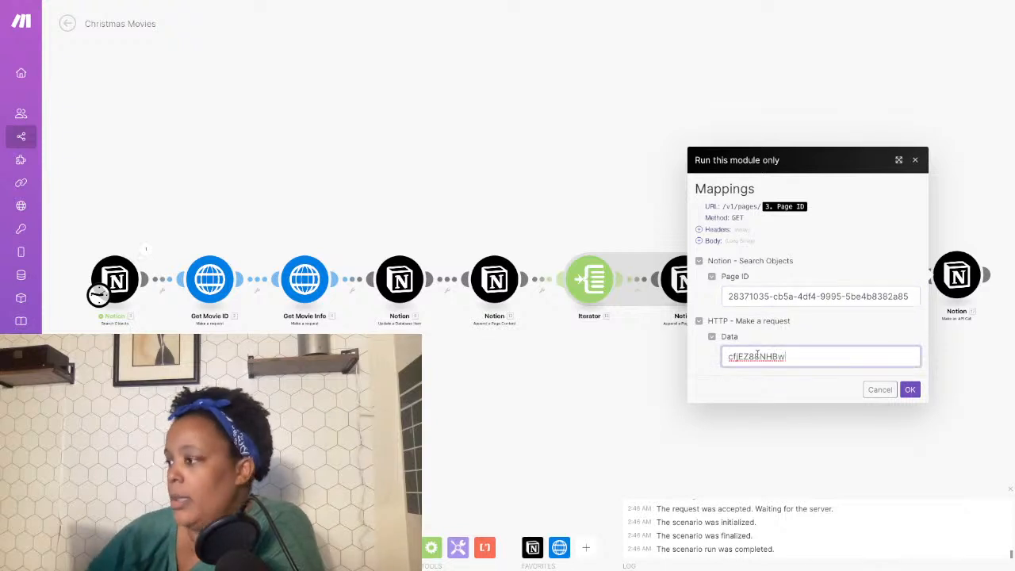
pyautogui.click(909, 389)
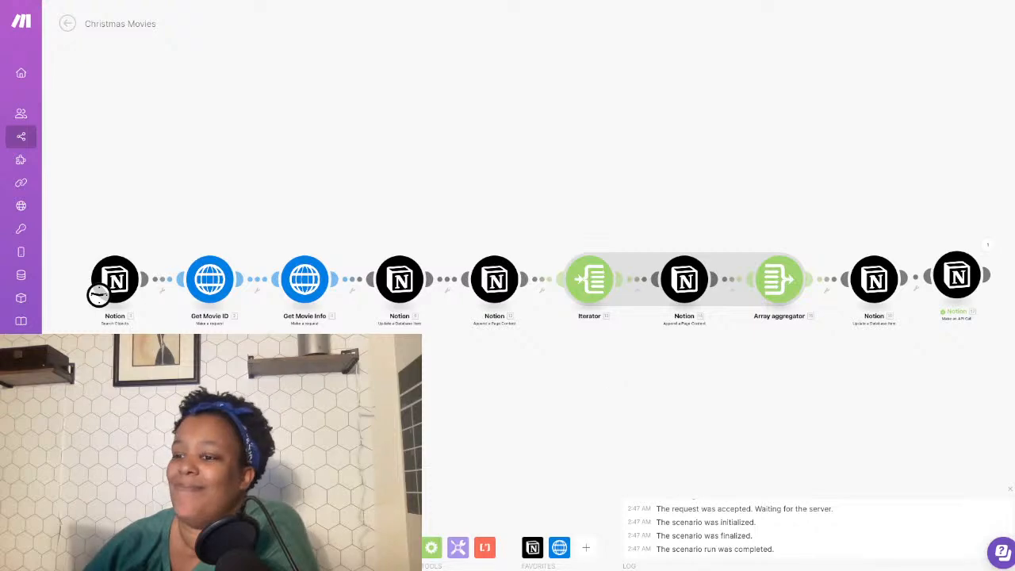
# Check the A Christmas Story page in Notion, and inspect the properties and input body of the API call module's run in Make.
pyautogui.hotkey('ctrl', 'Left')
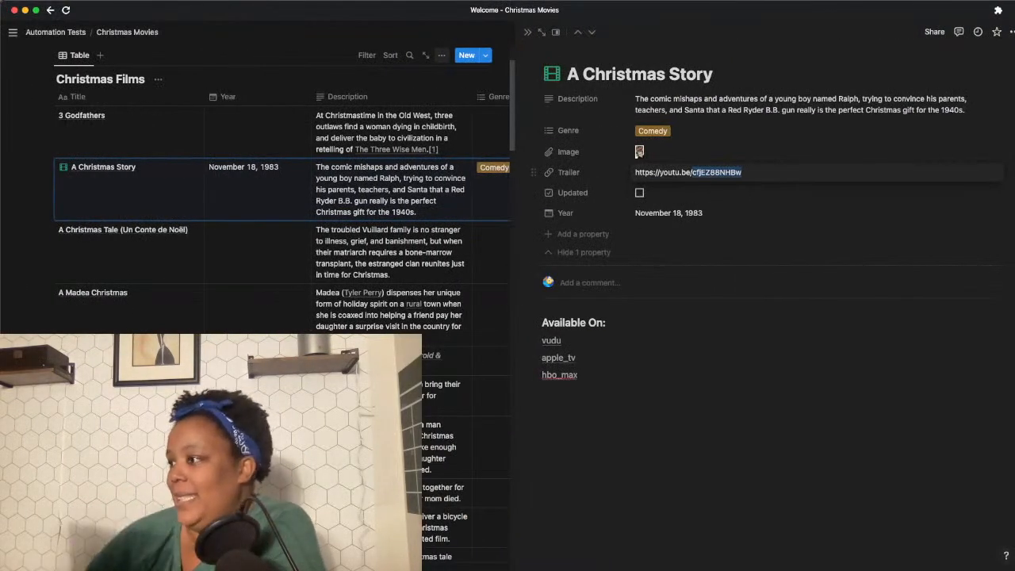
pyautogui.click(619, 439)
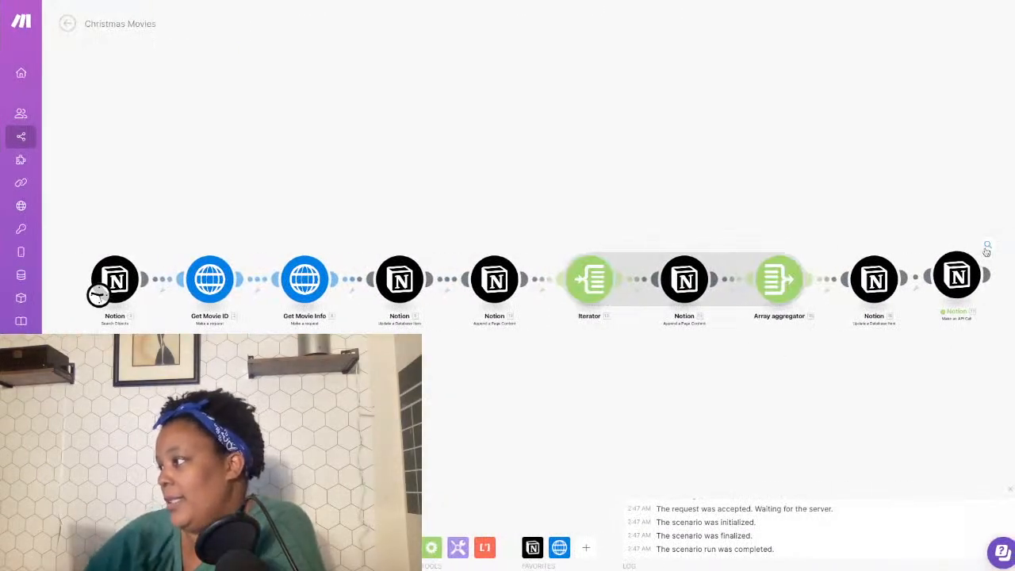
pyautogui.click(986, 249)
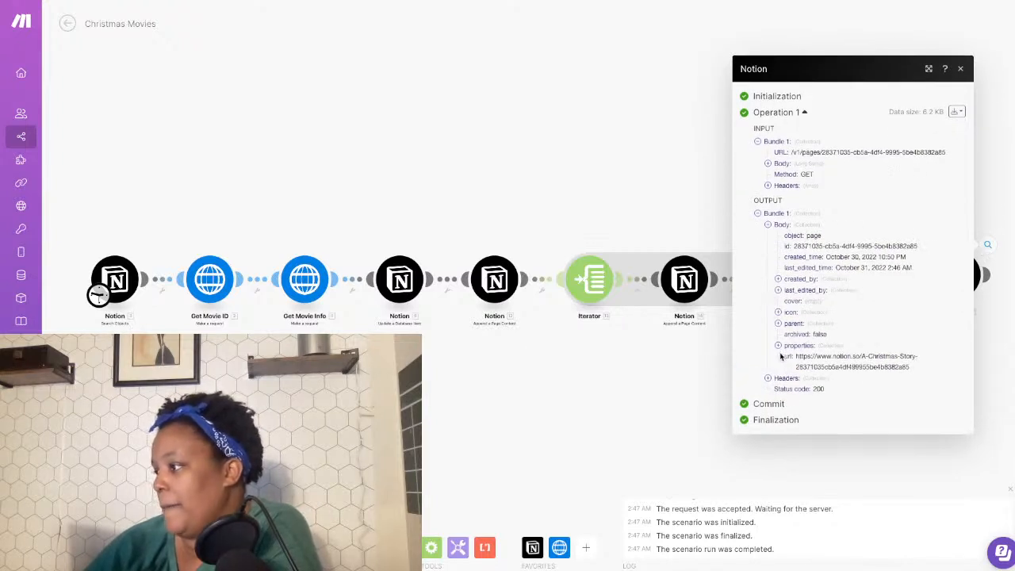
pyautogui.click(777, 345)
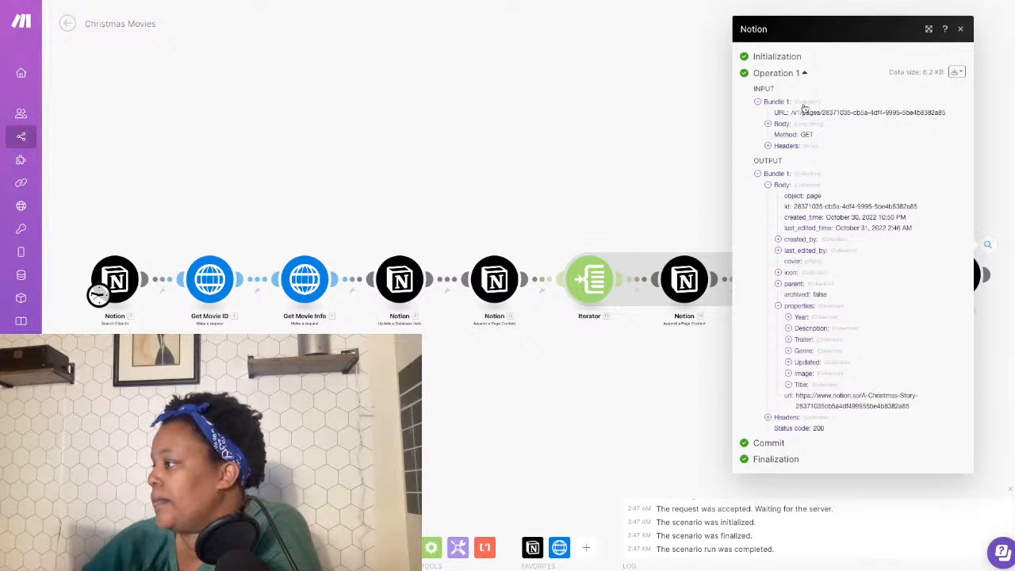
pyautogui.click(768, 125)
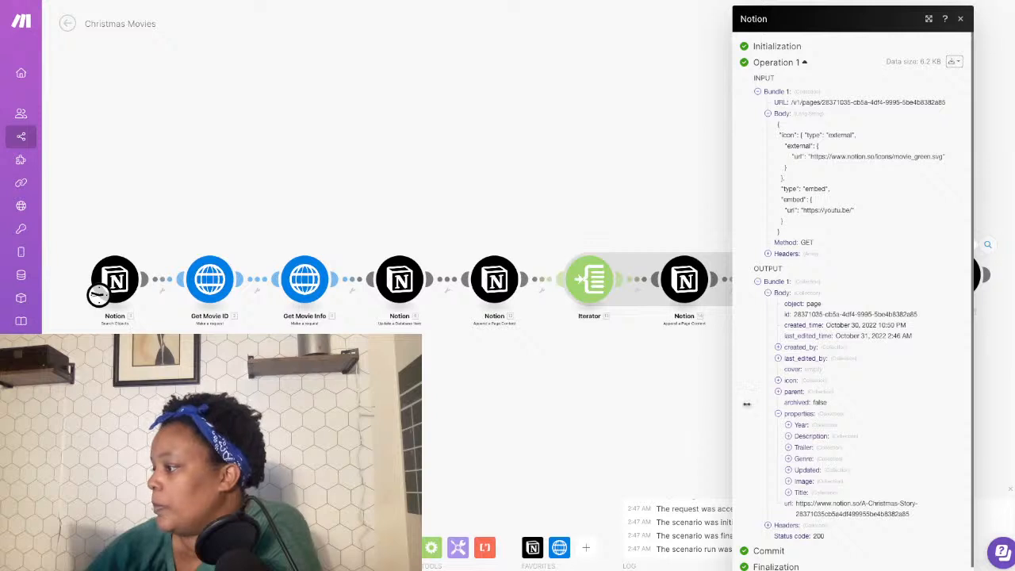
pyautogui.scroll(-1, 771, 399)
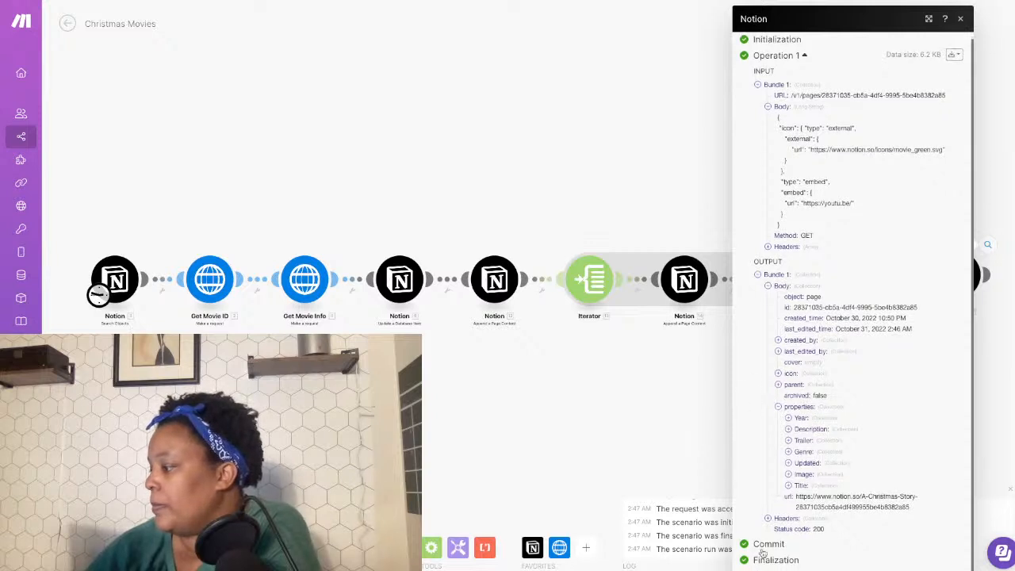
pyautogui.click(657, 451)
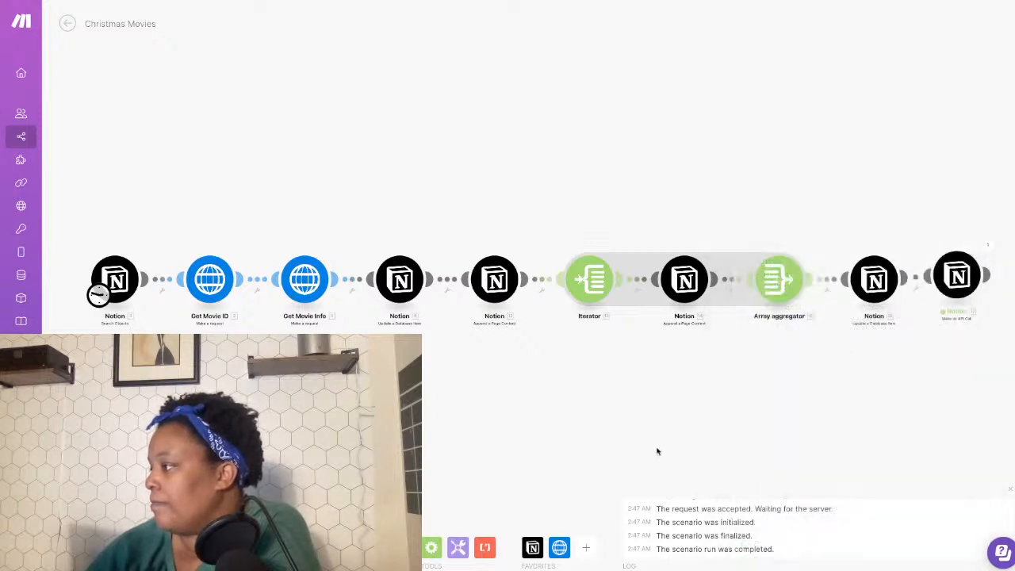
# Review the full bundle content of the API call module's output for the icon and embed data.
pyautogui.click(988, 245)
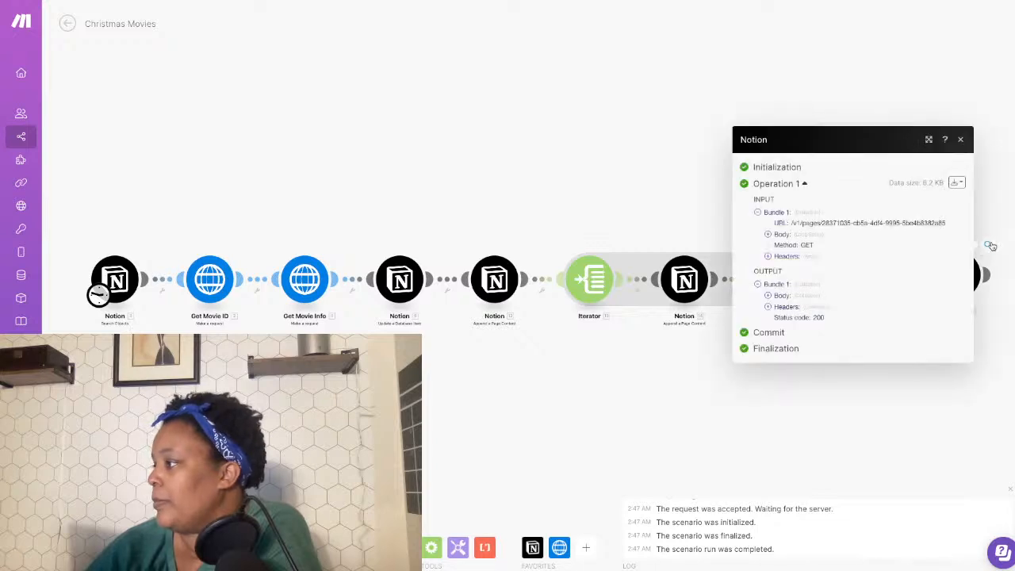
pyautogui.click(957, 183)
pyautogui.click(906, 220)
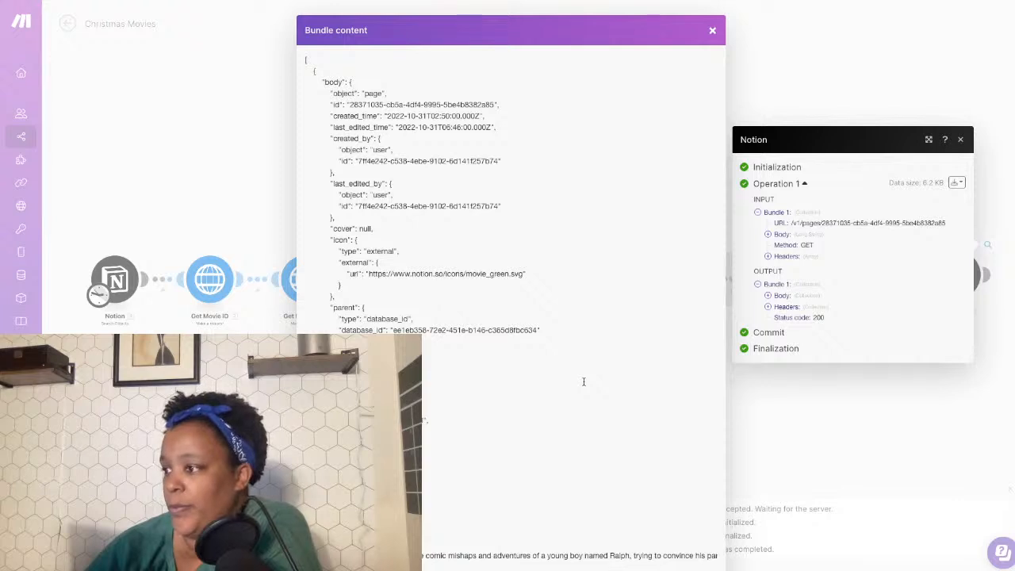
pyautogui.scroll(-3, 583, 381)
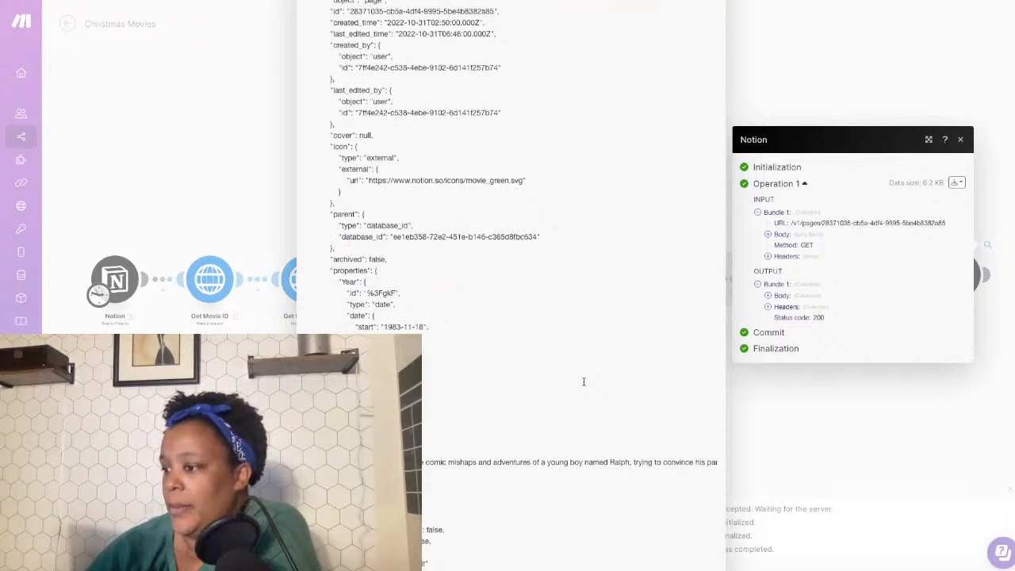
pyautogui.scroll(-1, 583, 382)
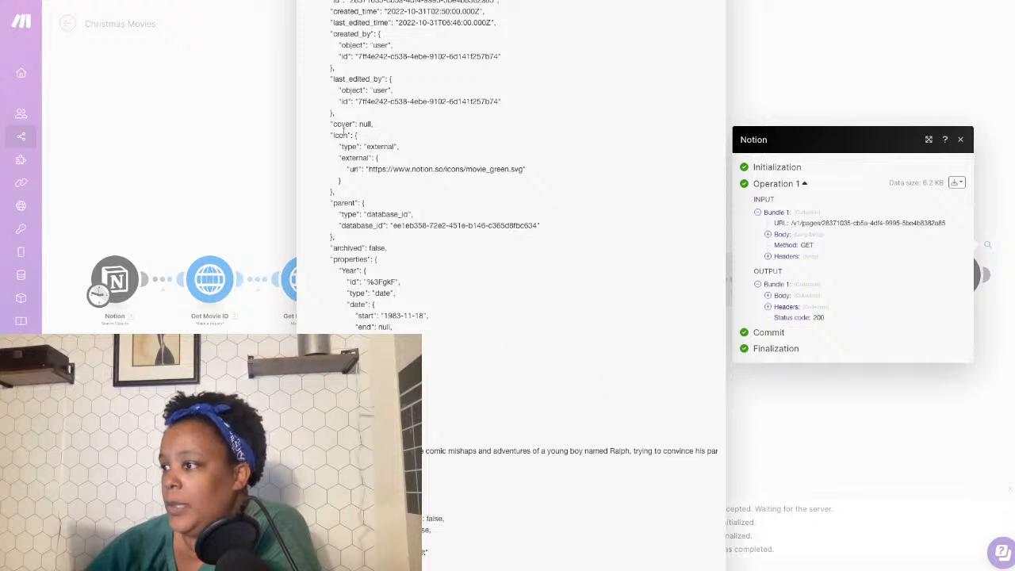
pyautogui.scroll(-15, 517, 347)
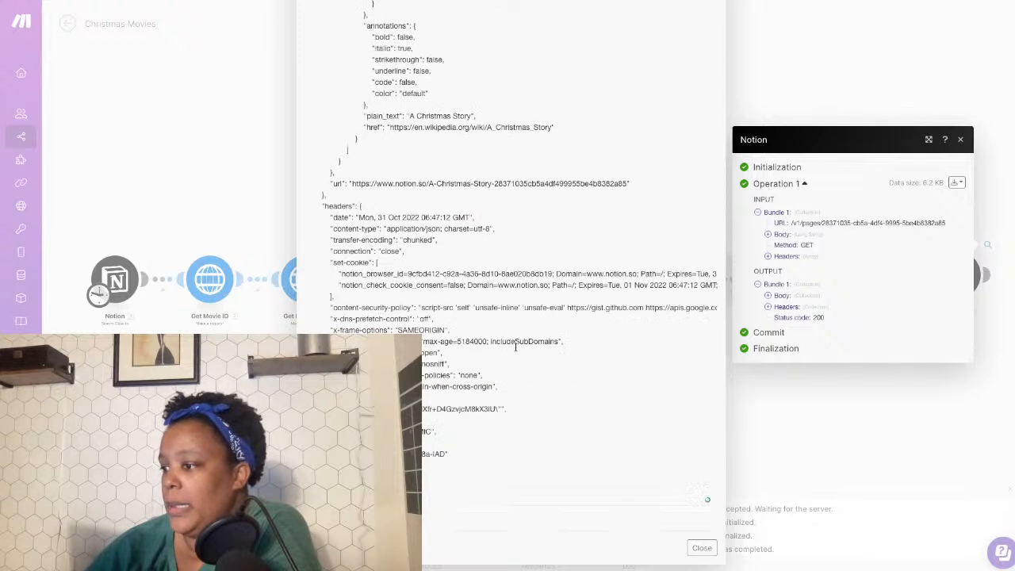
pyautogui.scroll(3, 574, 340)
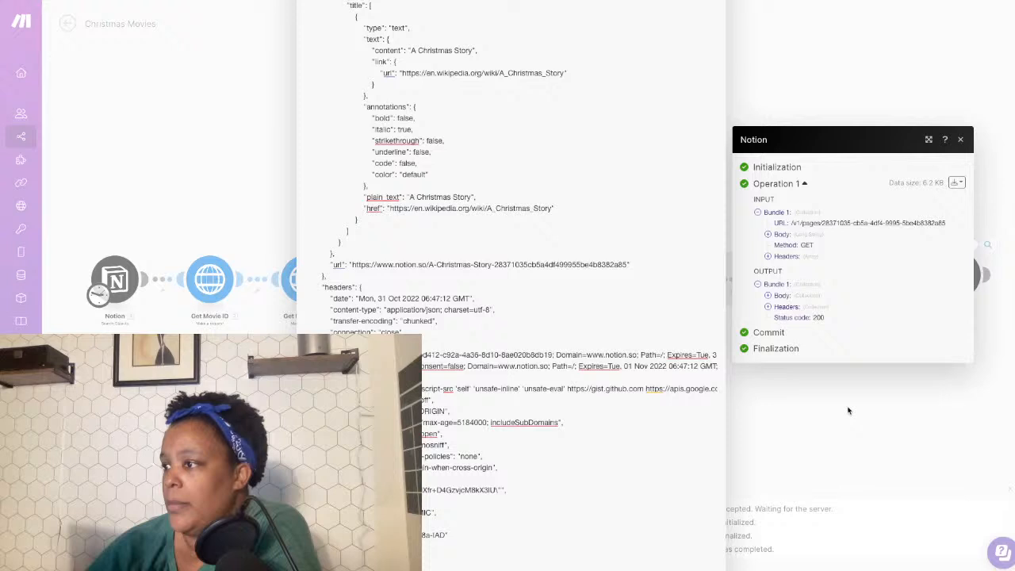
pyautogui.click(960, 139)
pyautogui.click(961, 139)
# Remove the YouTube embed section from the API call's body, leaving only the closed icon object, and save the module.
pyautogui.click(957, 276)
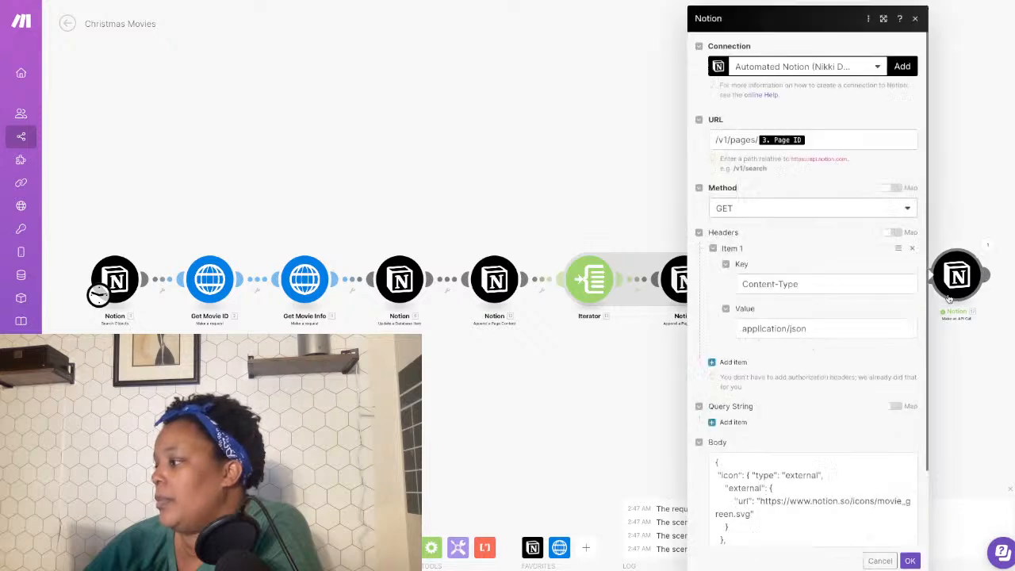
pyautogui.scroll(-2, 745, 394)
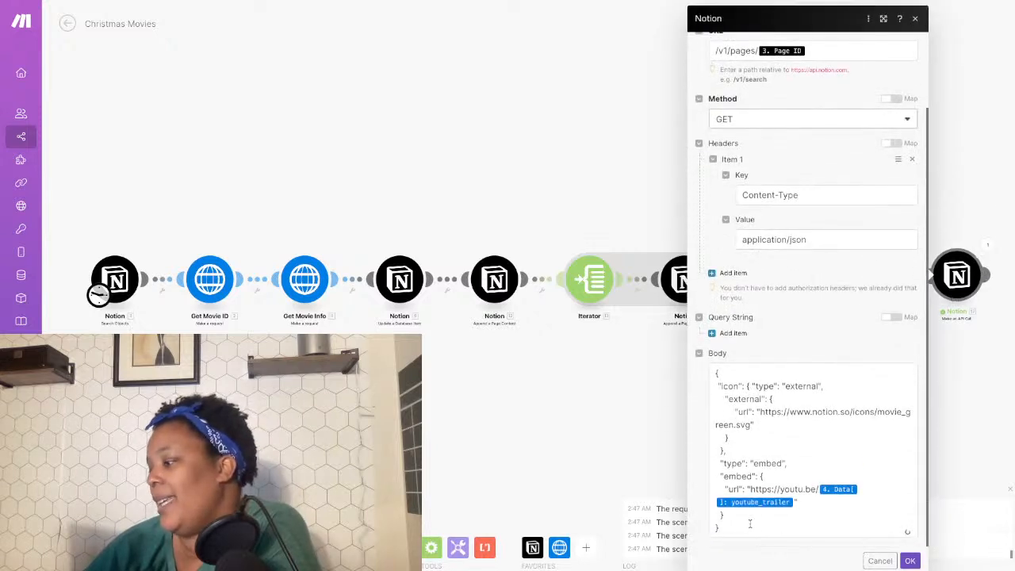
pyautogui.click(716, 449)
pyautogui.moveTo(722, 452); pyautogui.dragTo(780, 541)
pyautogui.press('BackSpace')
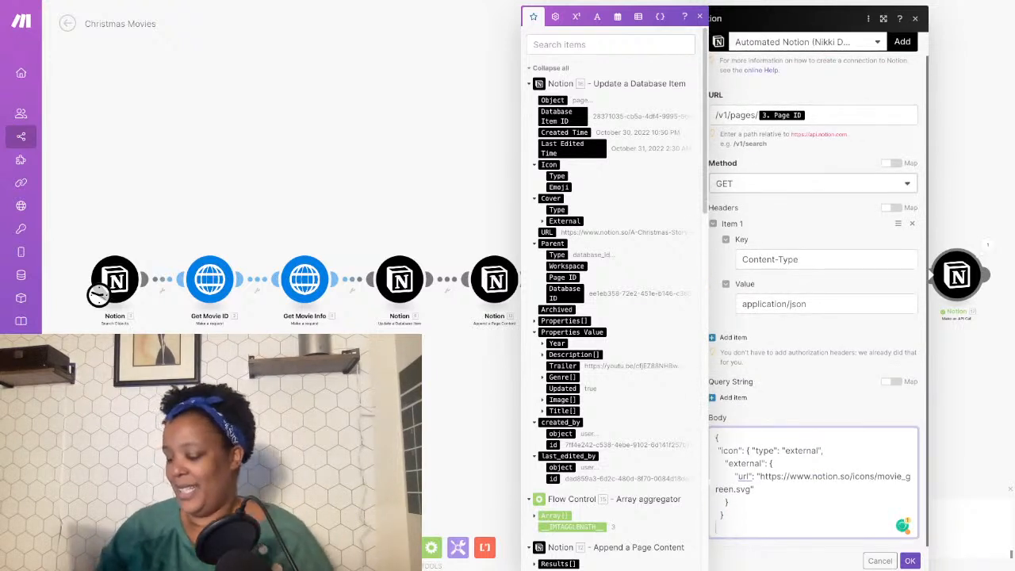
pyautogui.write('}')
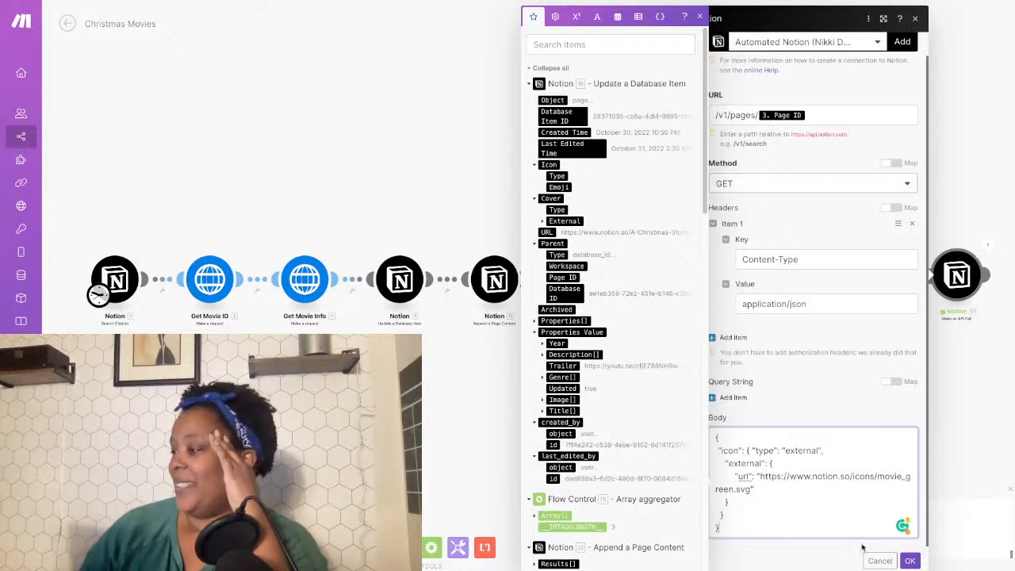
pyautogui.click(809, 394)
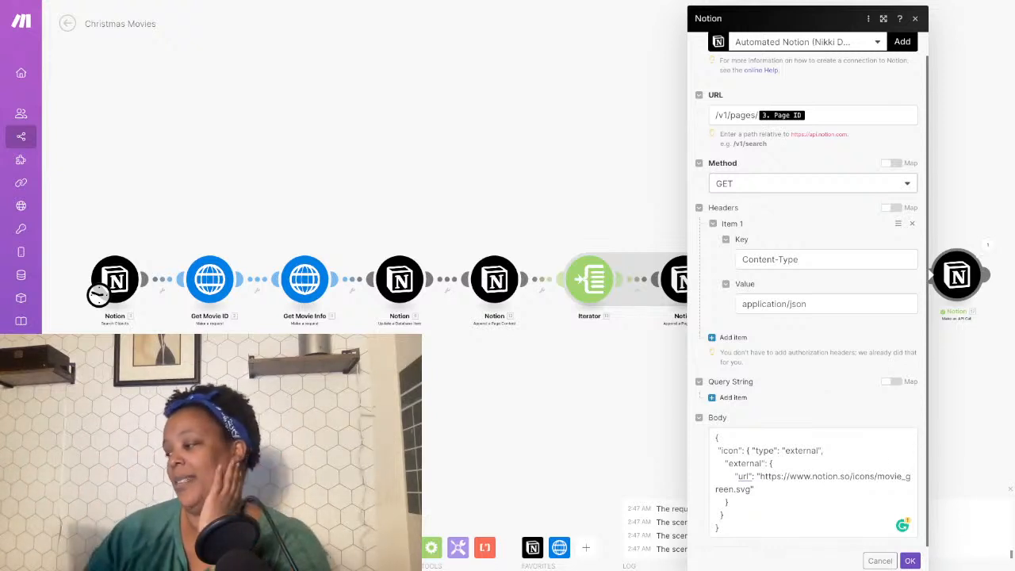
pyautogui.click(910, 560)
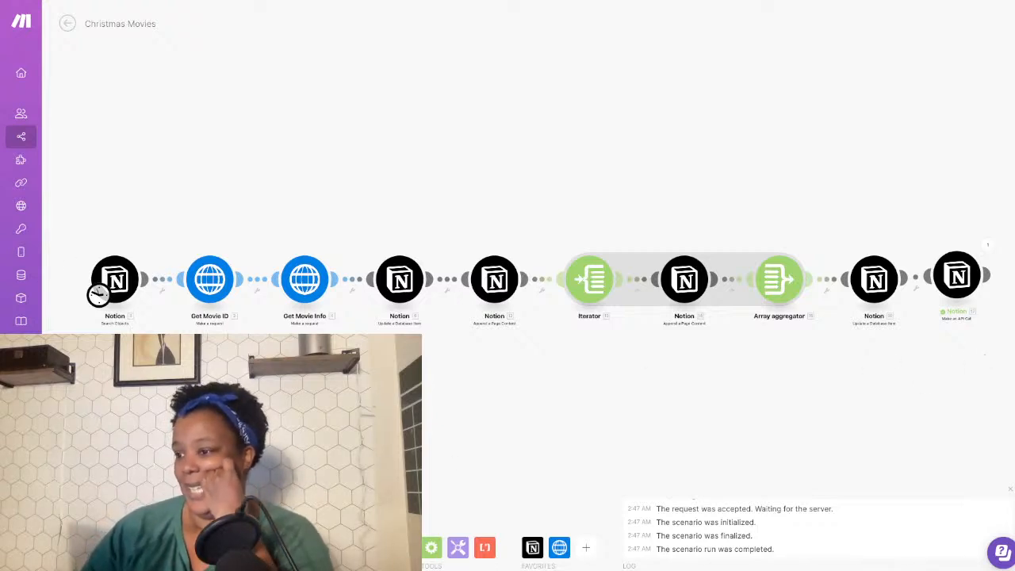
# Remove the A Christmas Story title rule from the Search Objects module's filter, and save the module and scenario.
pyautogui.click(106, 276)
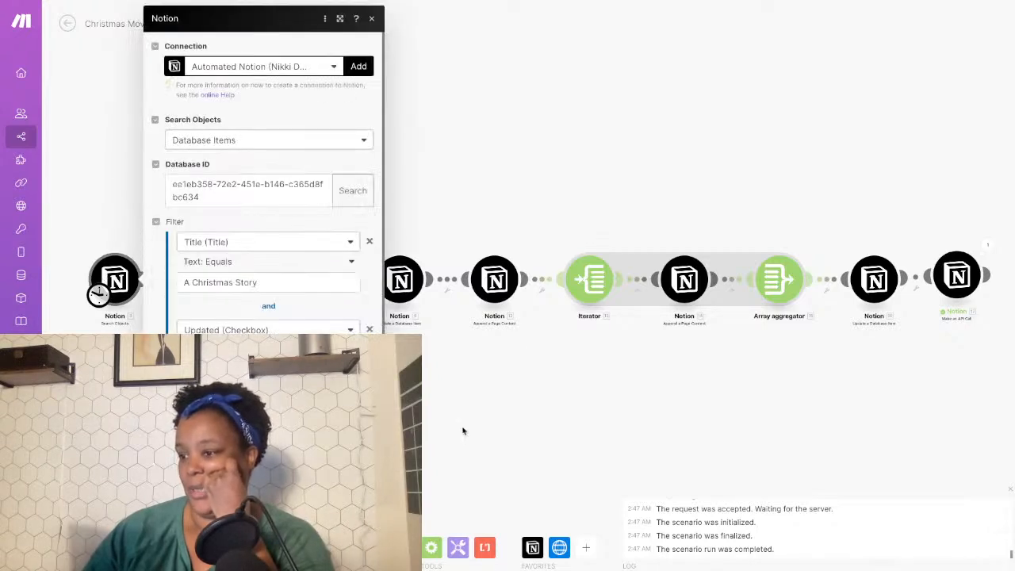
pyautogui.click(369, 242)
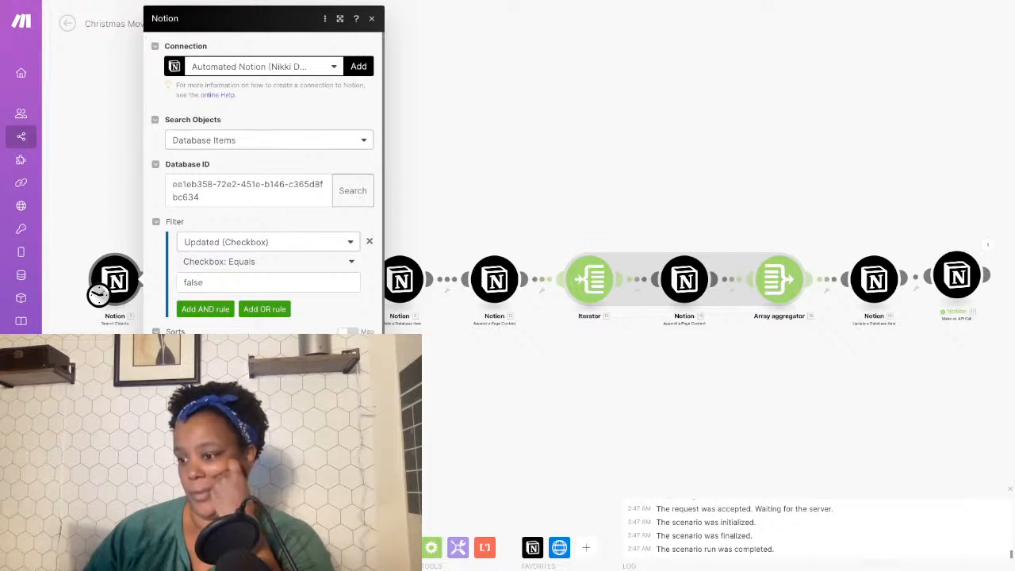
pyautogui.scroll(-1, 268, 182)
pyautogui.click(268, 465)
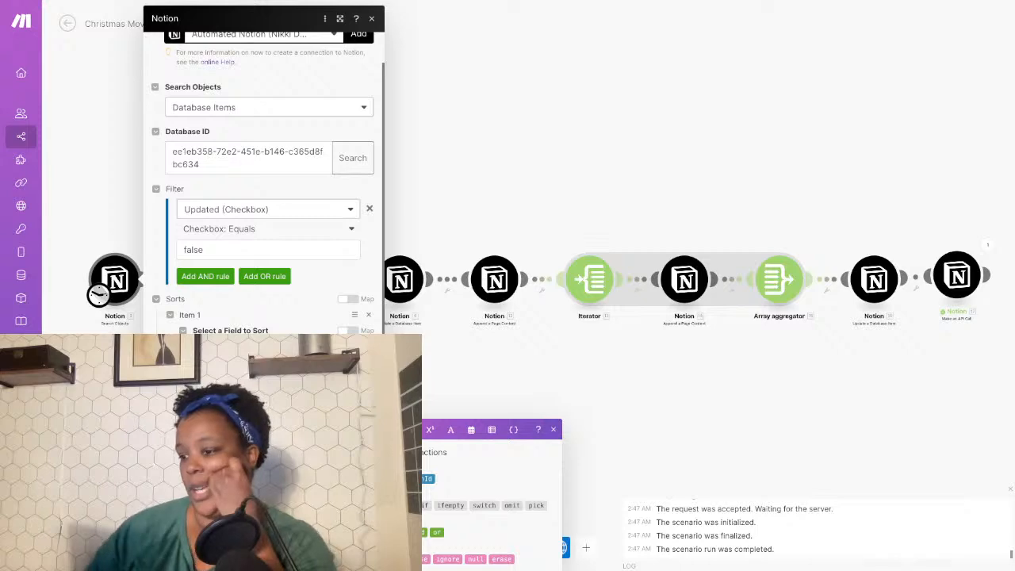
pyautogui.click(359, 536)
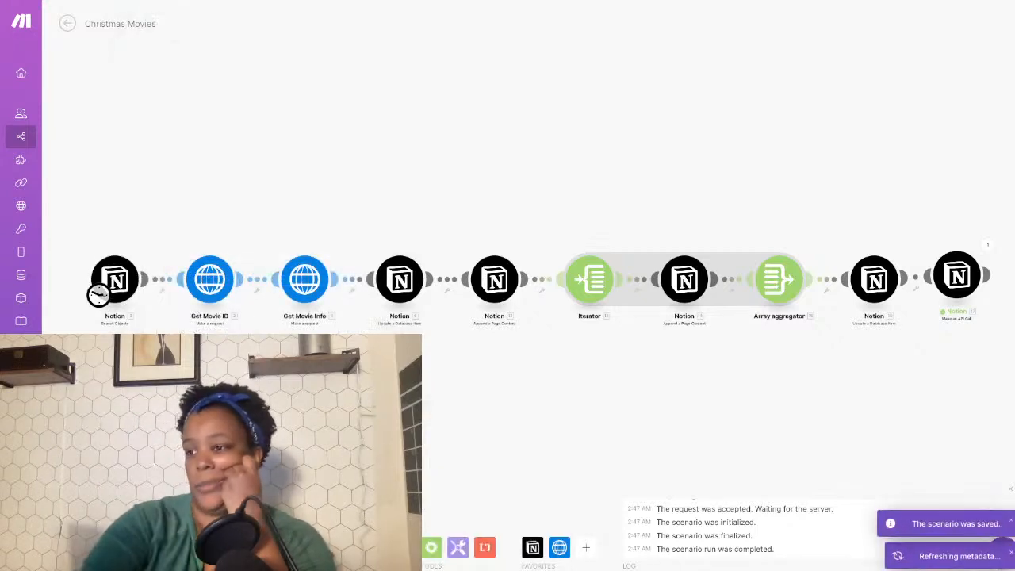
# In Notion, add a Gallery view to the Christmas Films database with Image as card preview and pages opening in Side peek.
pyautogui.hotkey('ctrl', 'Left')
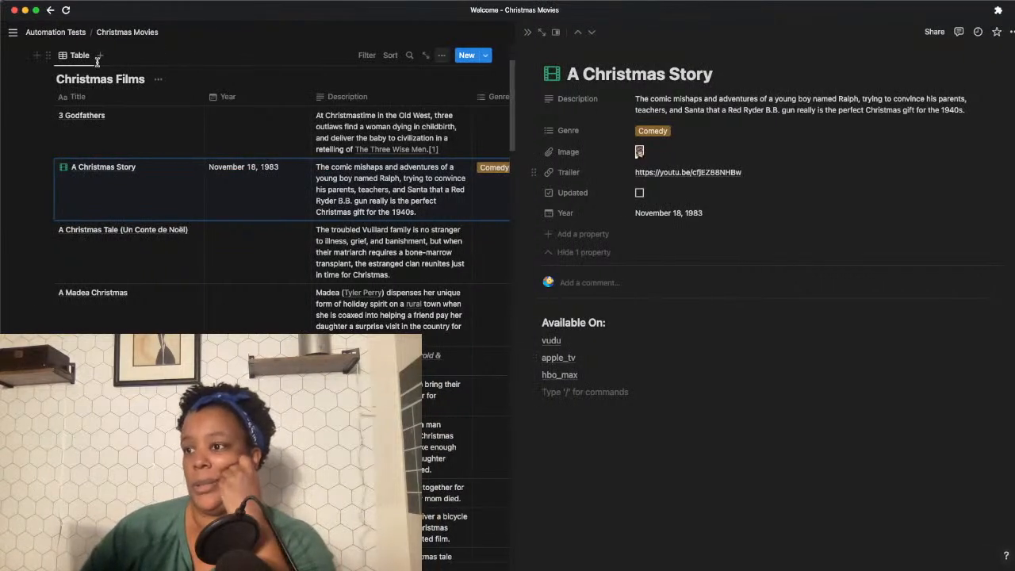
pyautogui.click(527, 32)
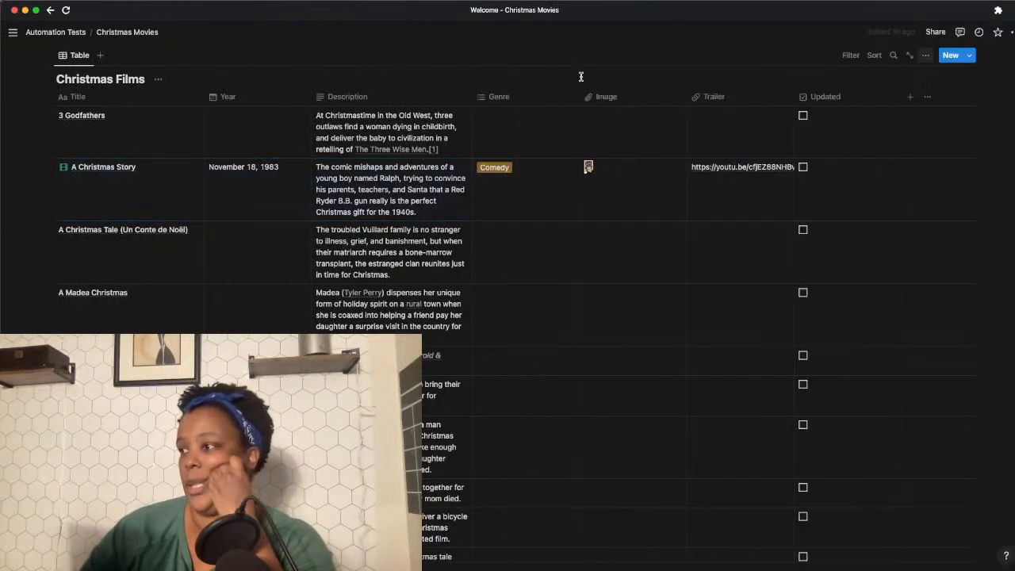
pyautogui.click(96, 55)
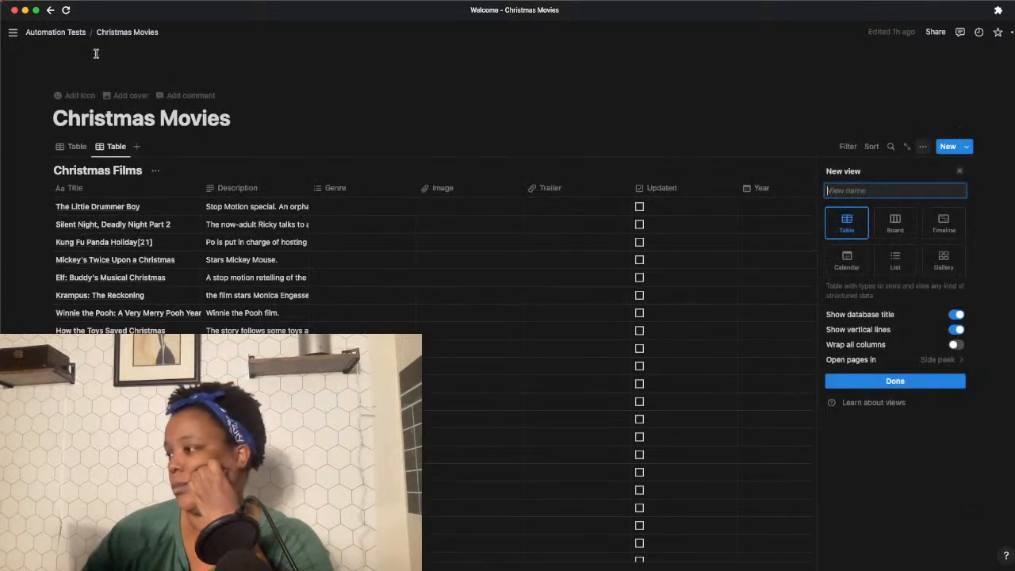
pyautogui.click(951, 263)
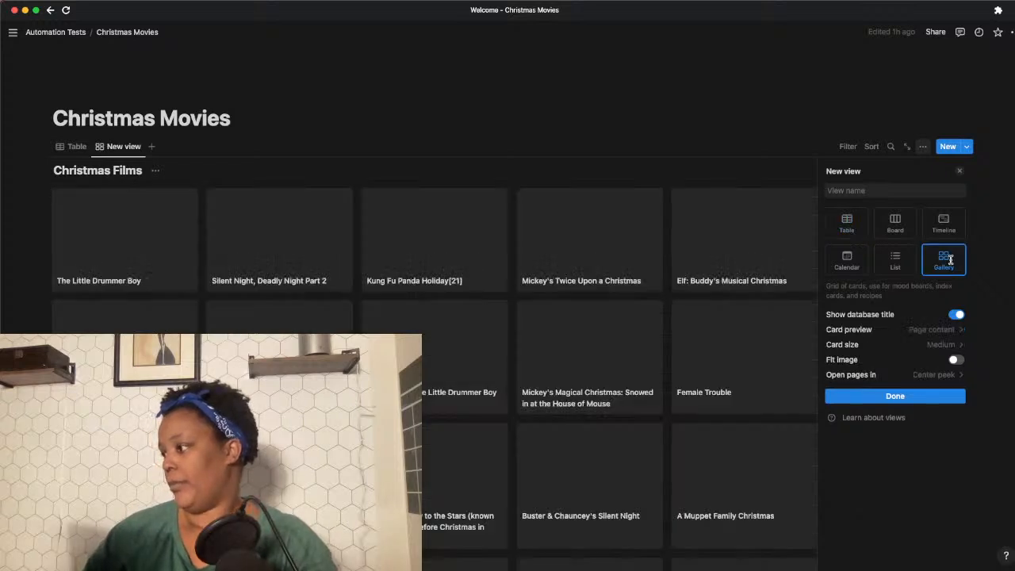
pyautogui.click(918, 330)
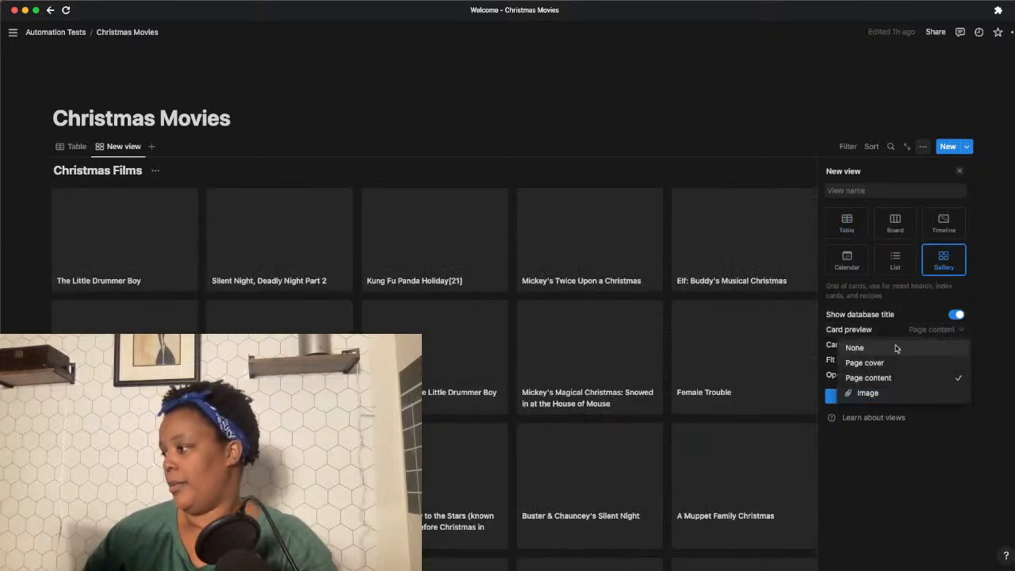
pyautogui.click(857, 390)
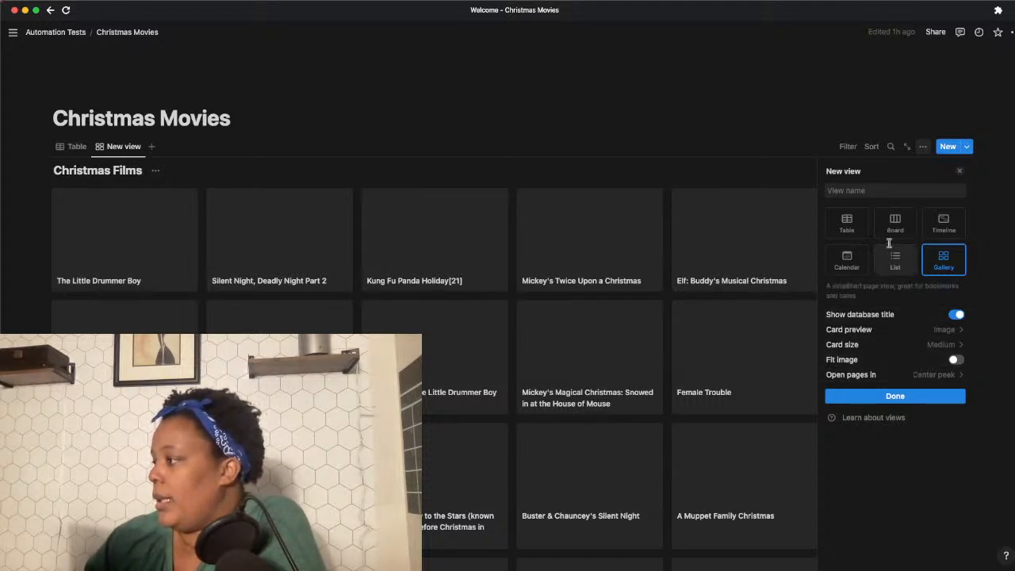
pyautogui.click(945, 376)
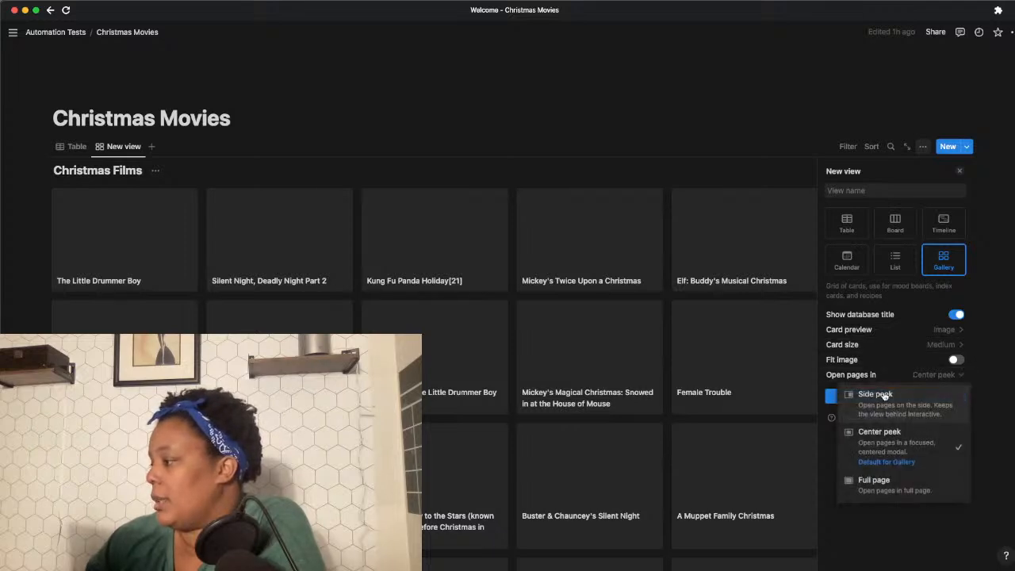
pyautogui.click(884, 394)
pyautogui.click(912, 398)
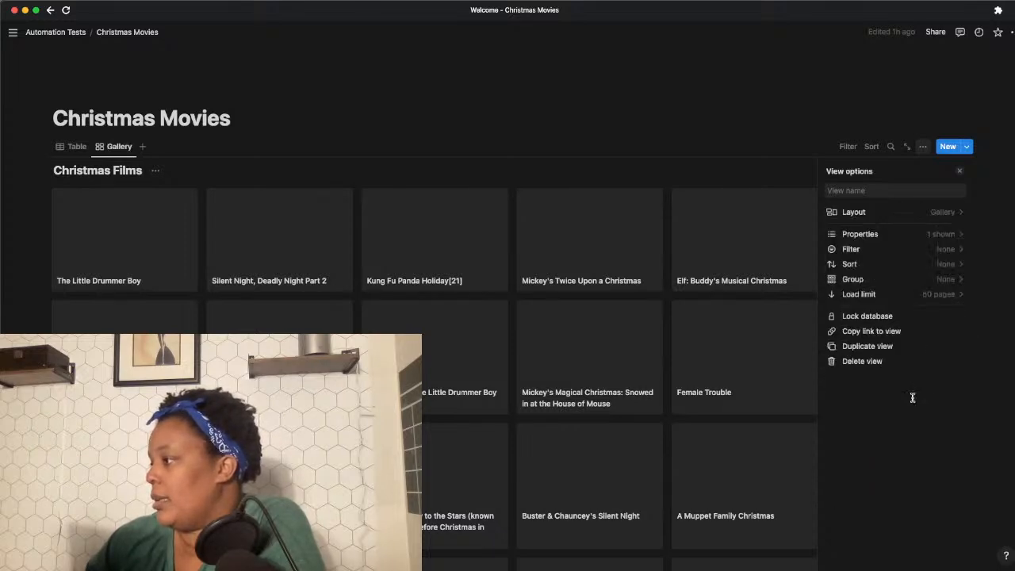
# Filter the gallery view to movies whose Updated property is Checked.
pyautogui.click(876, 249)
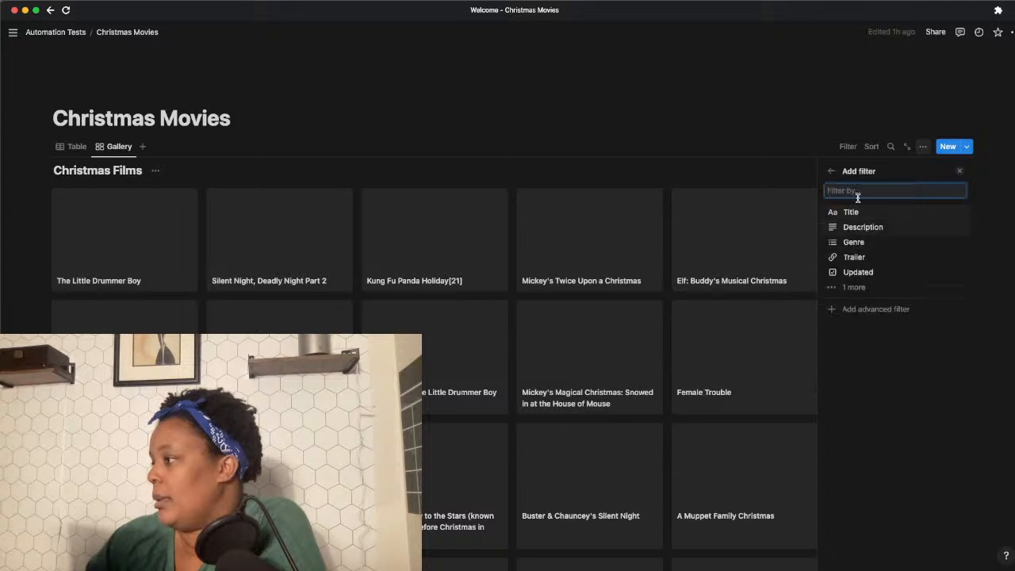
pyautogui.click(851, 287)
pyautogui.click(860, 274)
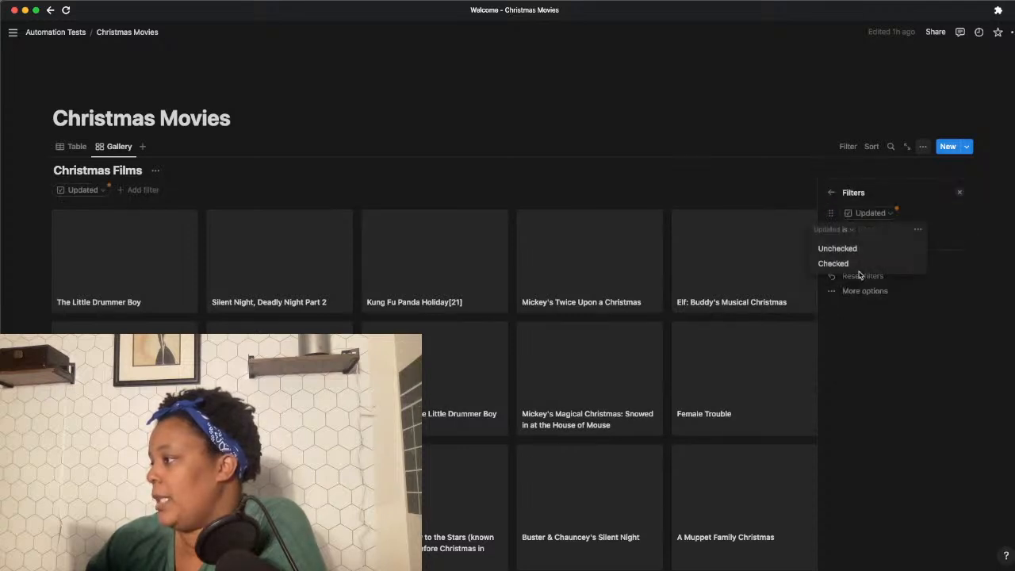
pyautogui.click(844, 263)
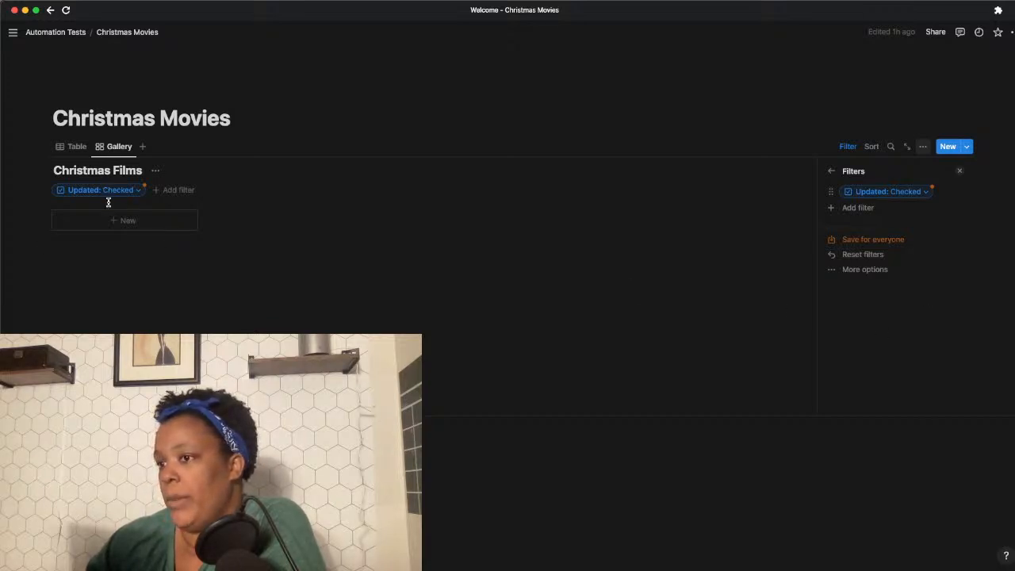
# Mark A Christmas Story as Updated from the table view, and save the gallery view's filter for everyone.
pyautogui.click(72, 146)
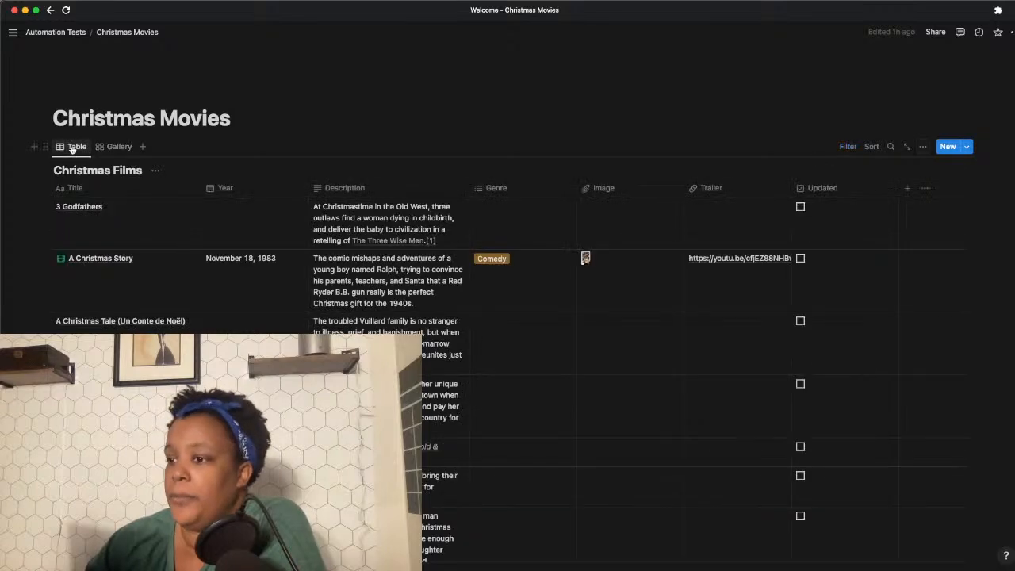
pyautogui.click(178, 258)
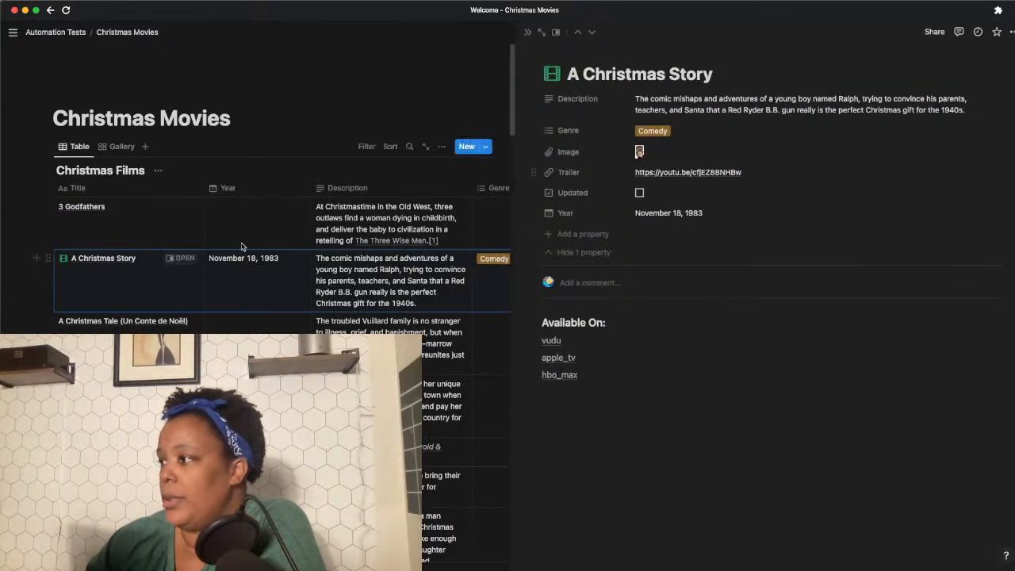
pyautogui.click(640, 194)
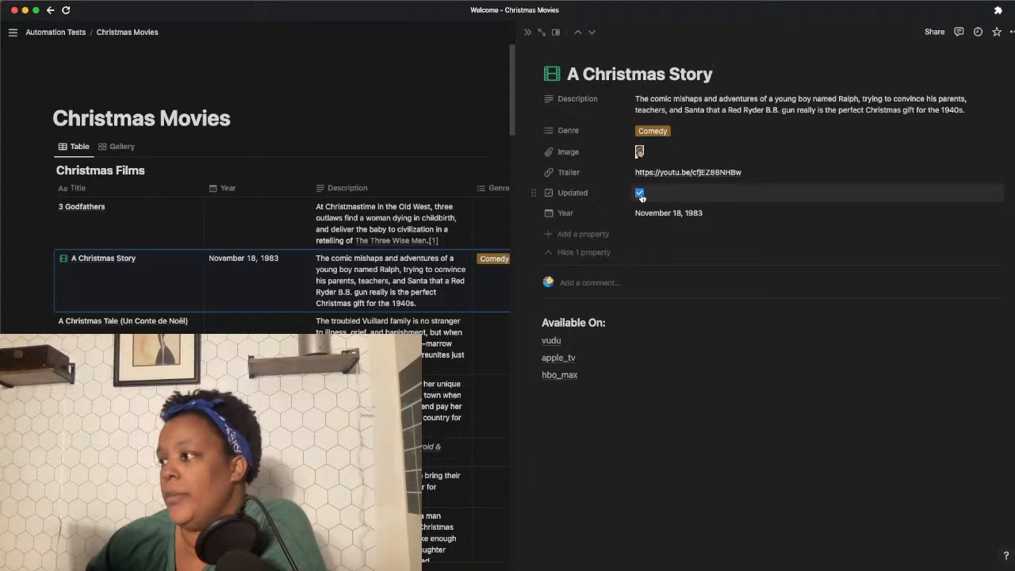
pyautogui.click(118, 150)
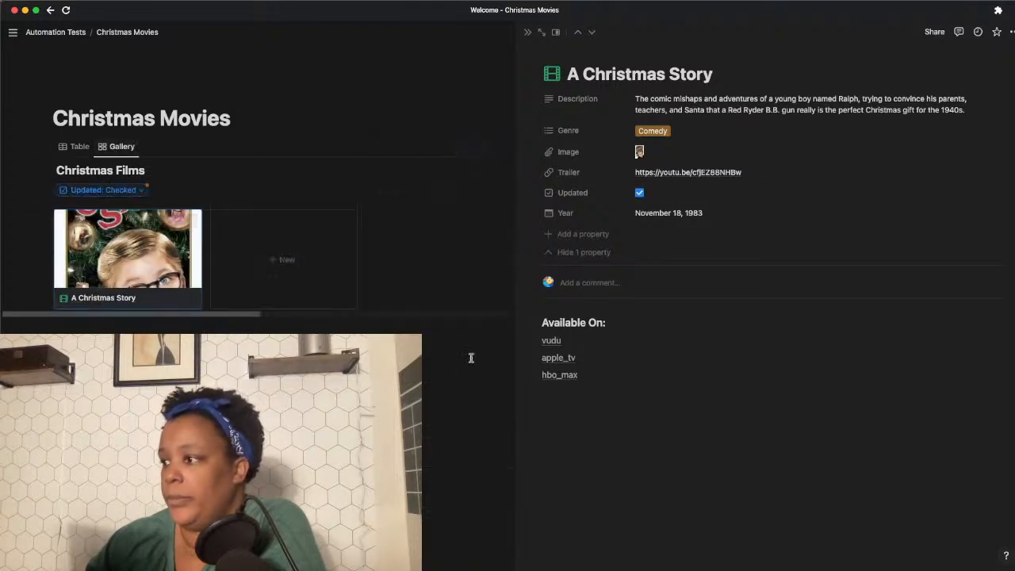
pyautogui.click(528, 32)
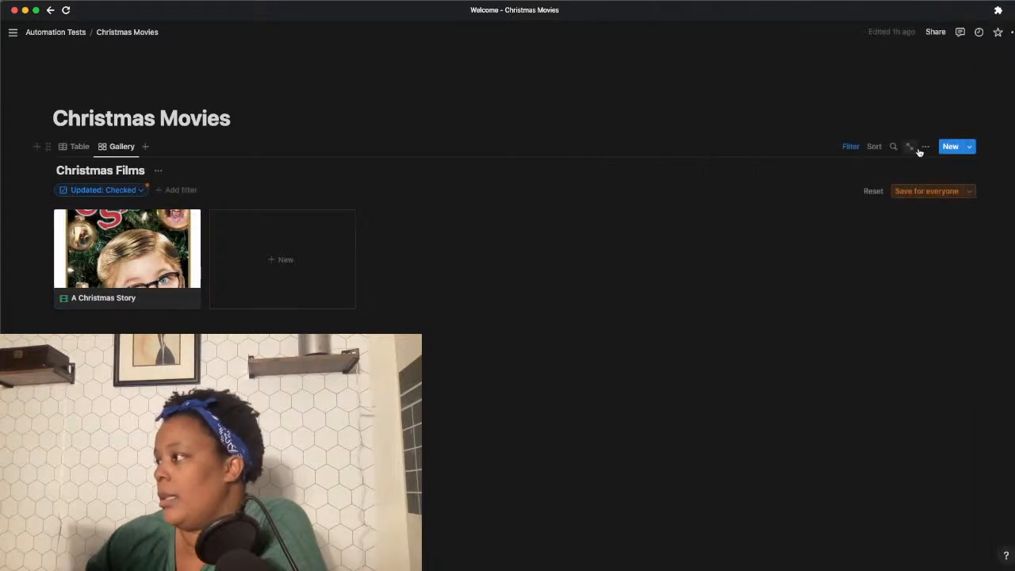
pyautogui.click(926, 191)
# Show the Genre property on the gallery cards, and hide the filter bar above them.
pyautogui.click(923, 147)
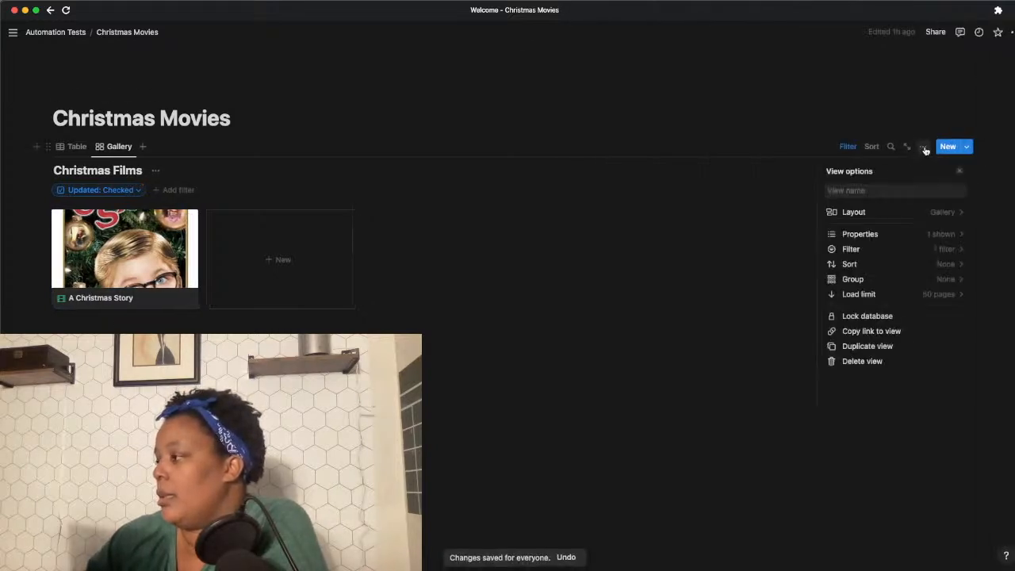
pyautogui.click(873, 231)
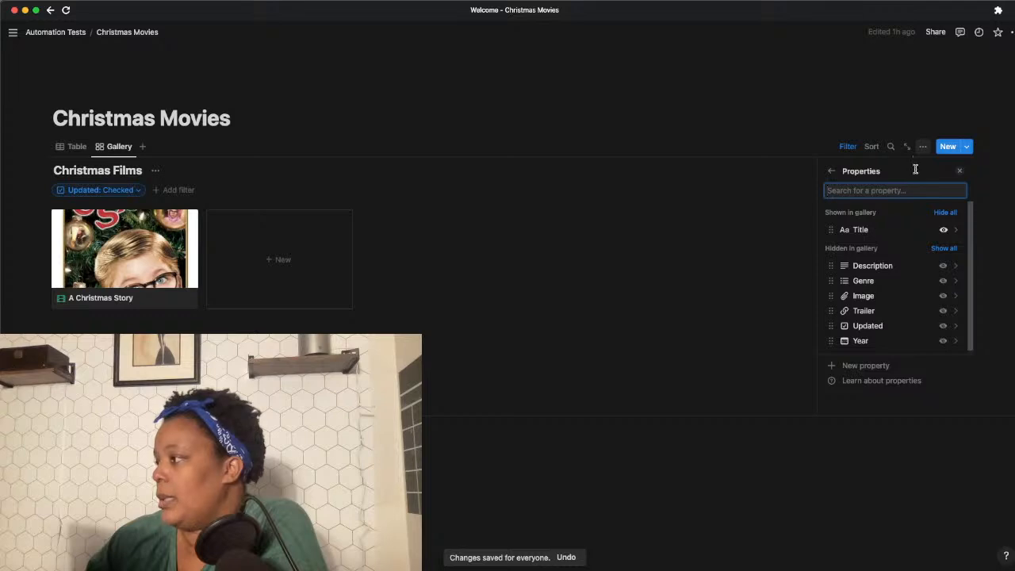
pyautogui.click(942, 281)
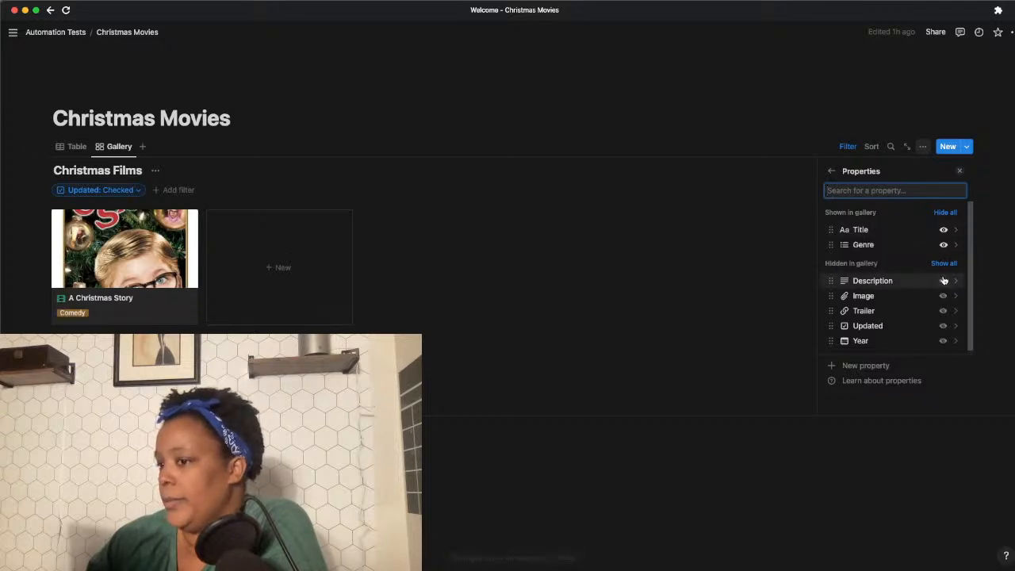
pyautogui.click(853, 149)
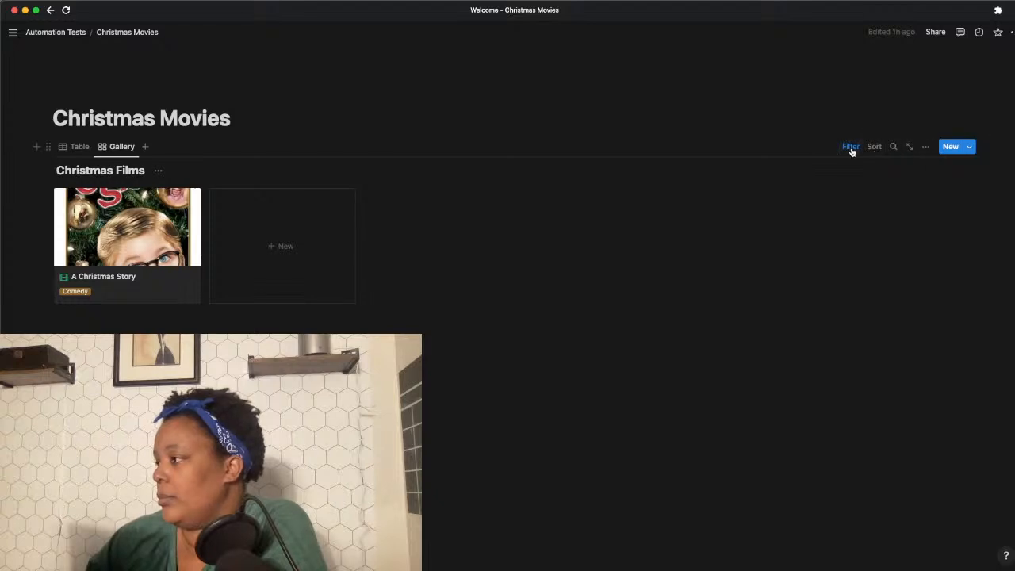
pyautogui.click(852, 150)
pyautogui.click(852, 149)
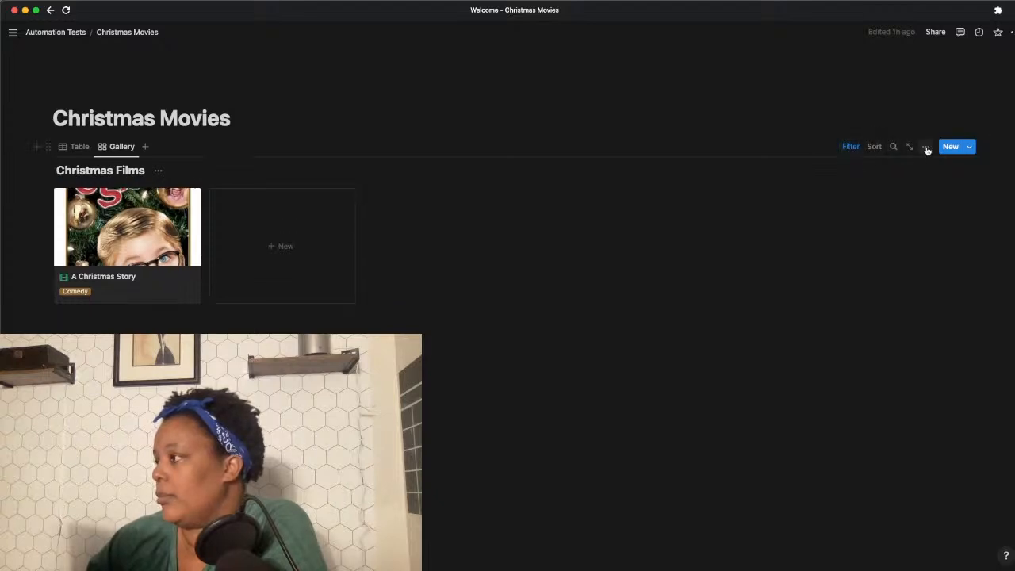
# Set the gallery's card size to Large and turn on Fit image in the view's layout.
pyautogui.click(925, 147)
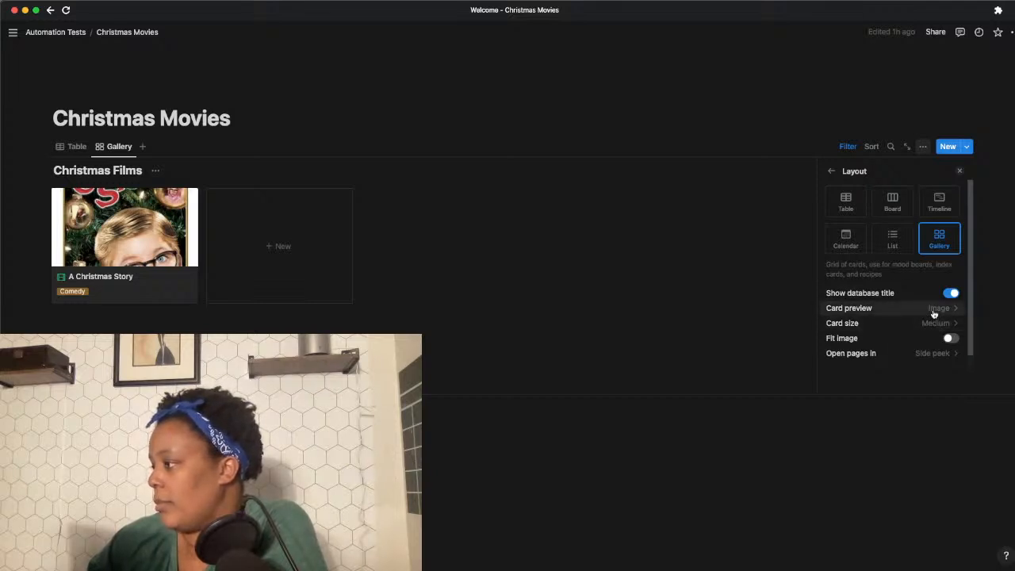
pyautogui.click(948, 341)
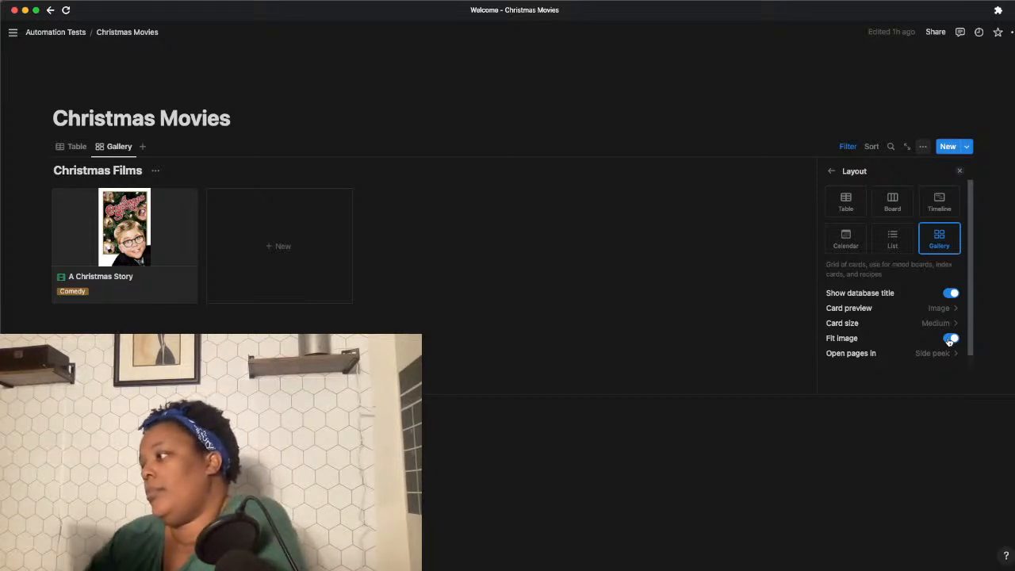
pyautogui.click(952, 339)
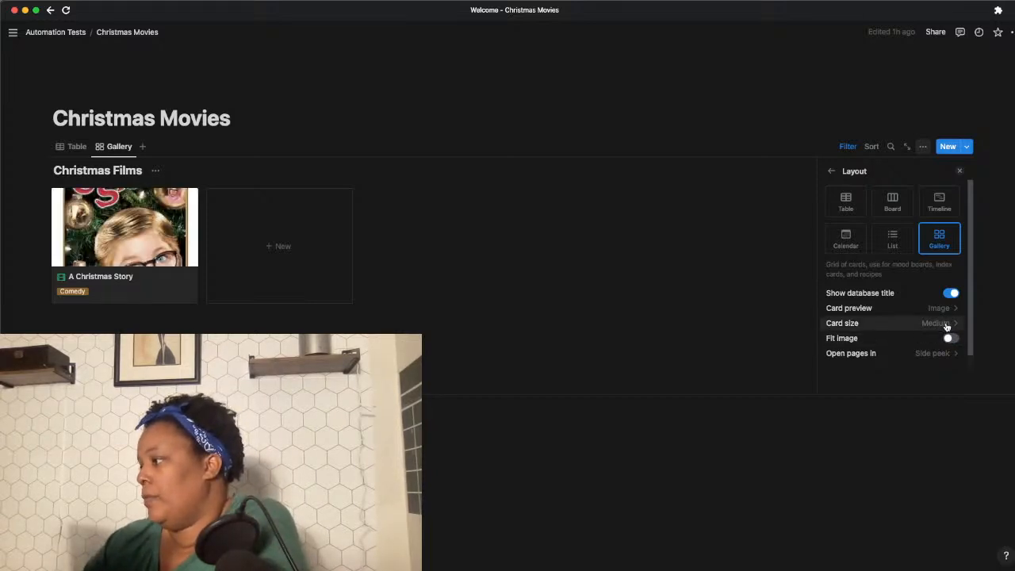
pyautogui.click(943, 323)
pyautogui.click(900, 372)
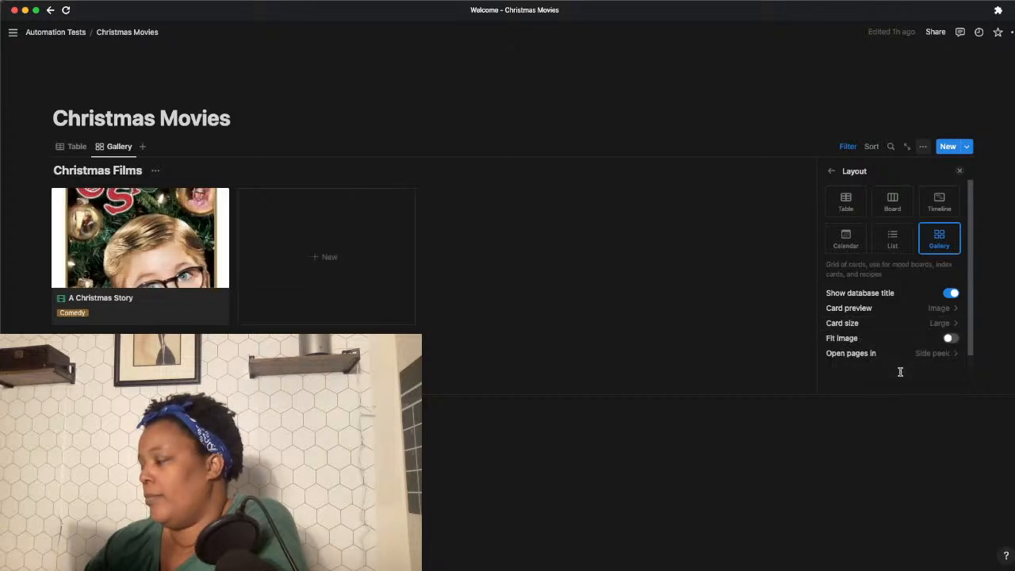
pyautogui.click(951, 340)
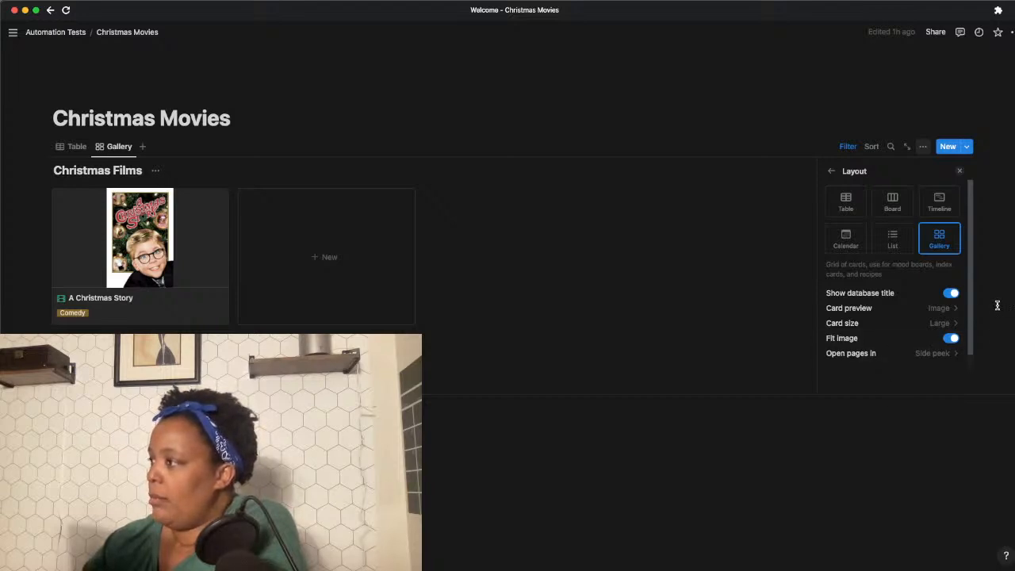
pyautogui.click(962, 173)
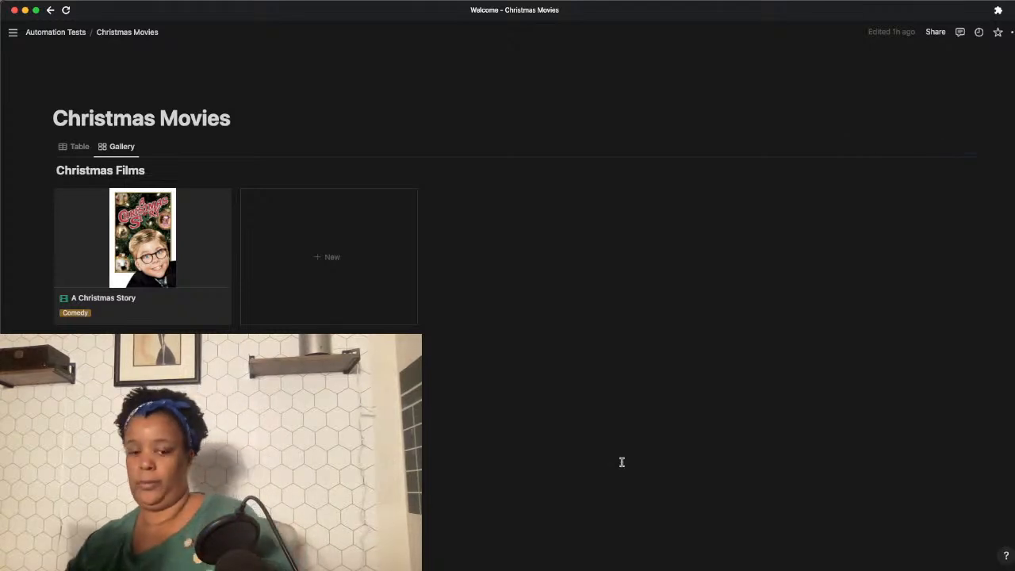
# Run the Christmas Movies scenario in Make, and check the updated movies in the Notion gallery.
pyautogui.hotkey('ctrl', 'Right')
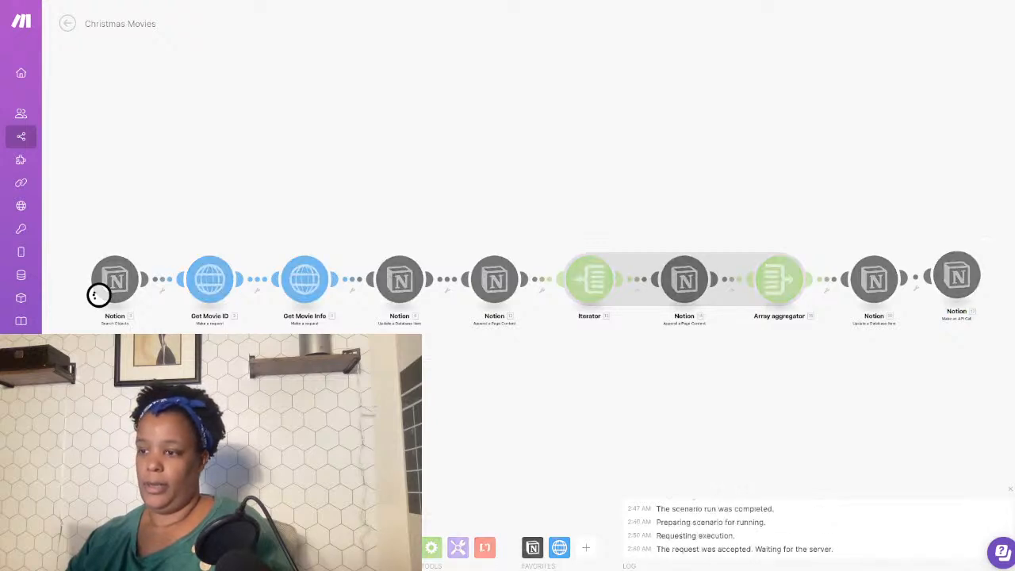
pyautogui.hotkey('ctrl', 'Left')
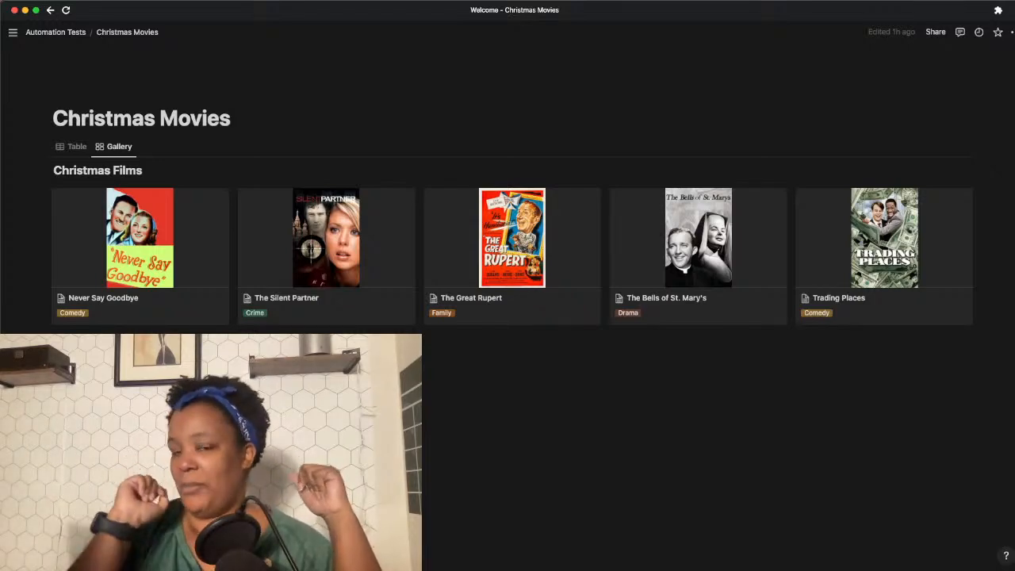
pyautogui.hotkey('ctrl', 'Right')
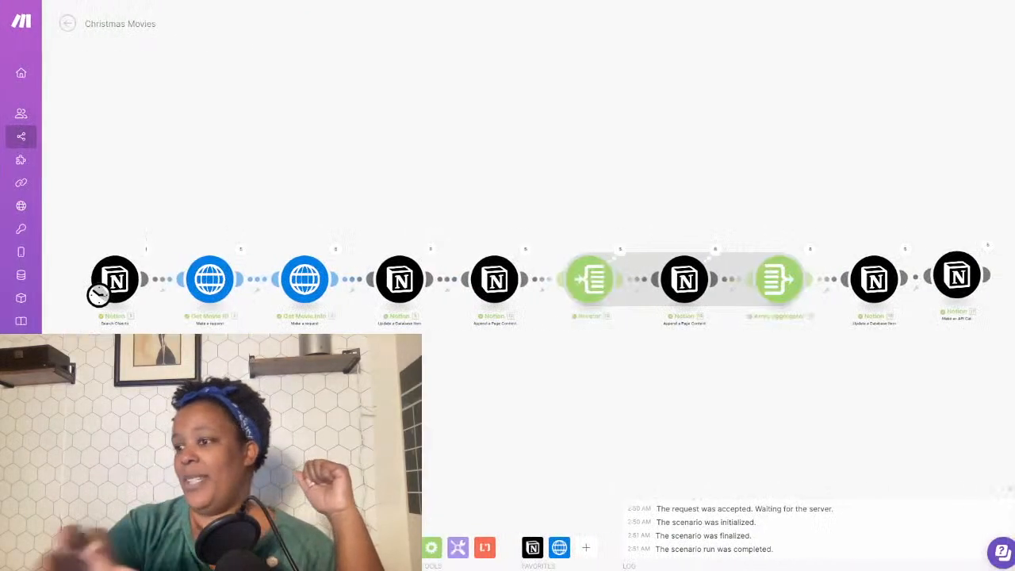
# Reopen and confirm the Search Objects module's settings in Make, and run the scenario again, checking the Notion gallery.
pyautogui.click(115, 277)
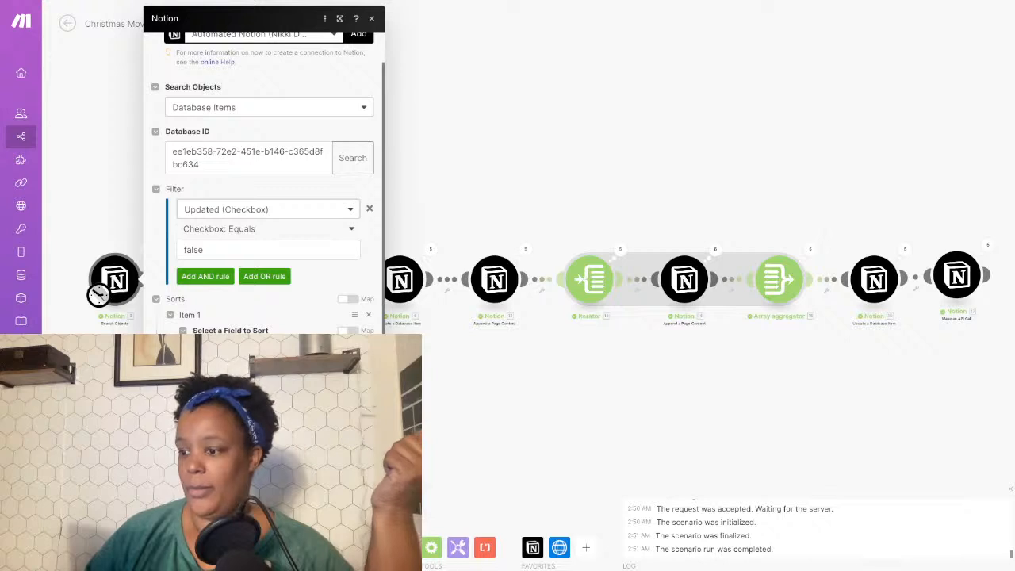
pyautogui.click(270, 503)
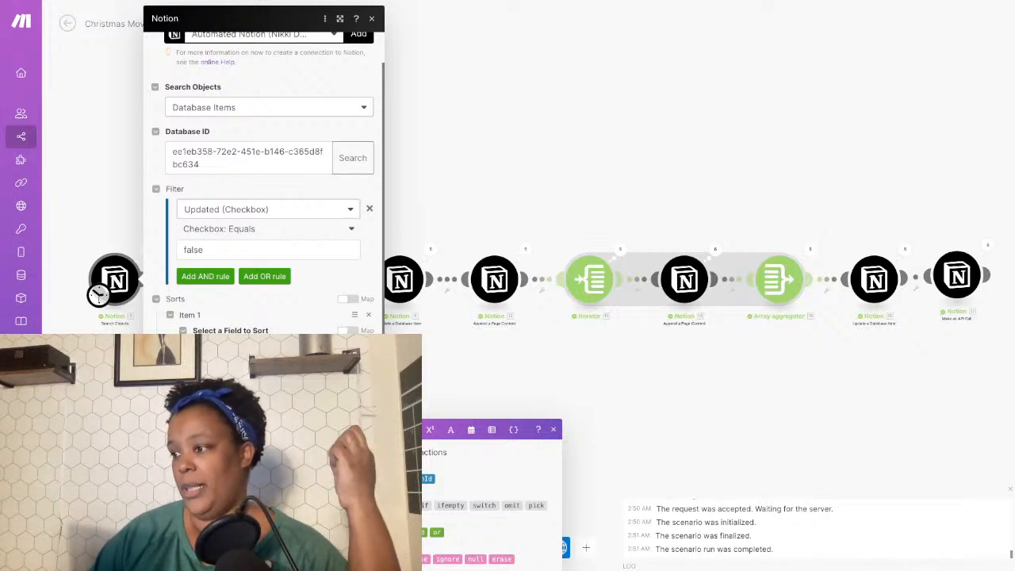
pyautogui.click(357, 548)
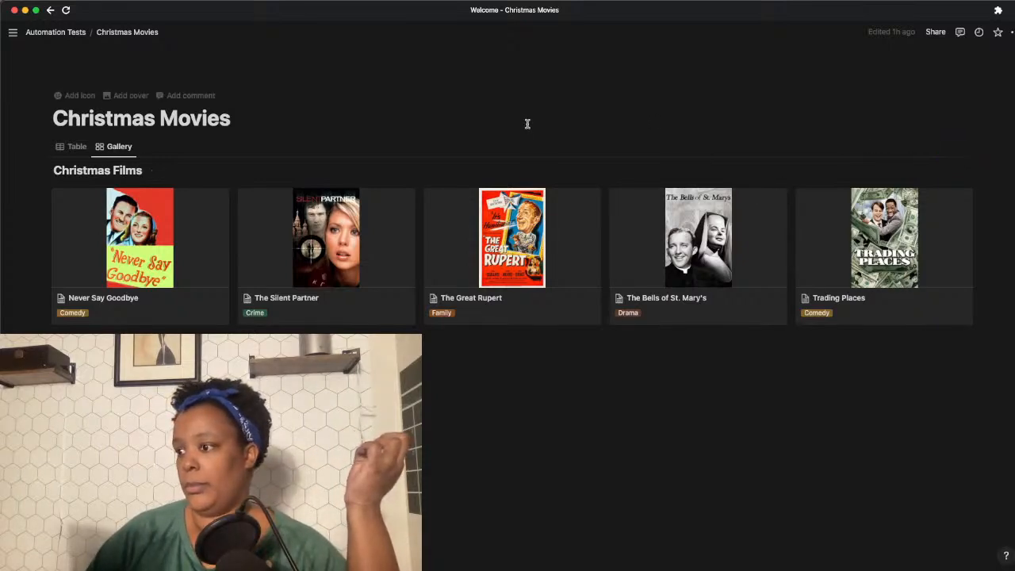
pyautogui.hotkey('ctrl', 'Right')
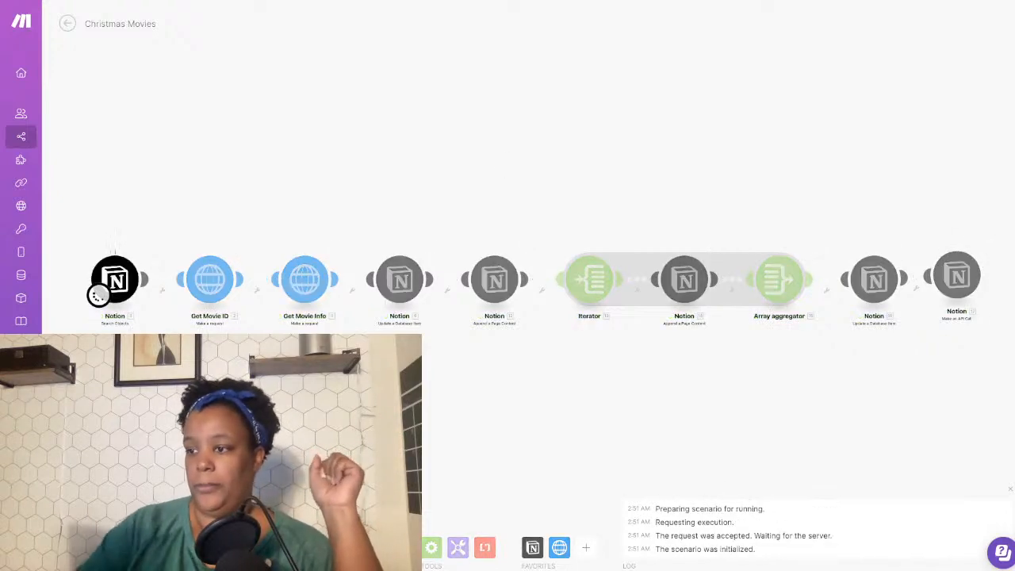
pyautogui.hotkey('ctrl', 'Left')
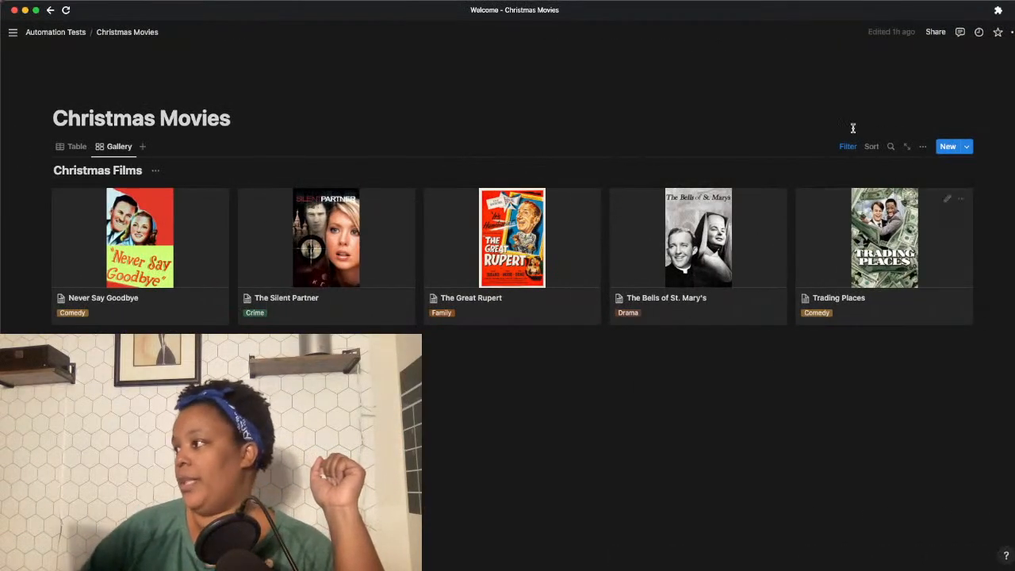
# Sort the Christmas Films gallery by Title in ascending order, and hide the sort and filter bar above the cards.
pyautogui.click(872, 147)
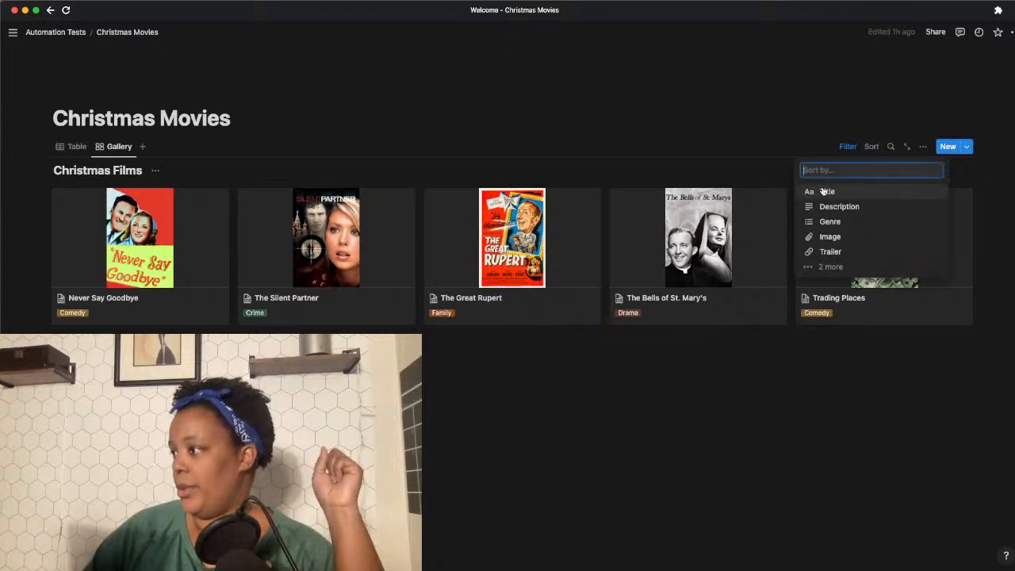
pyautogui.click(823, 191)
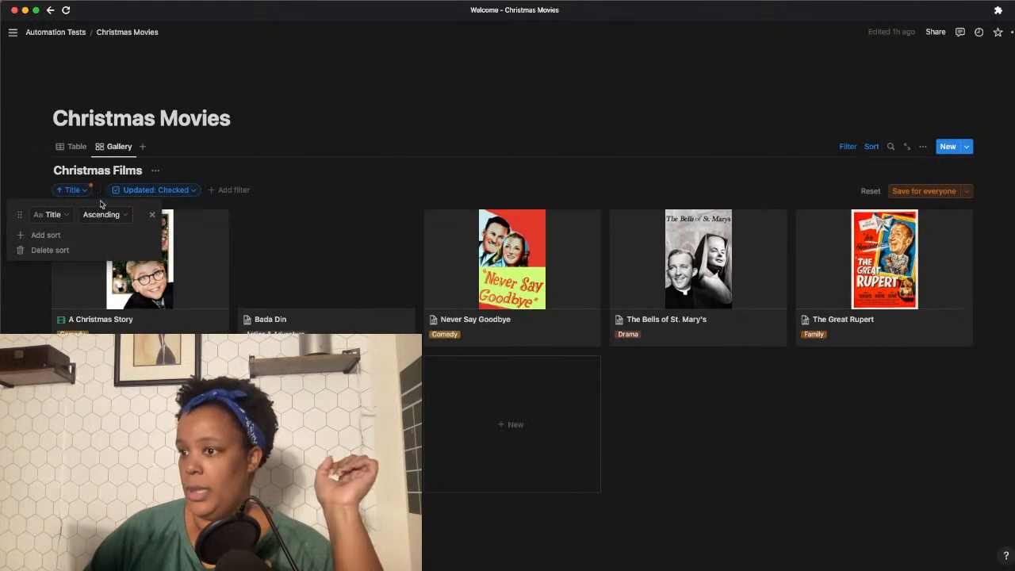
pyautogui.click(392, 99)
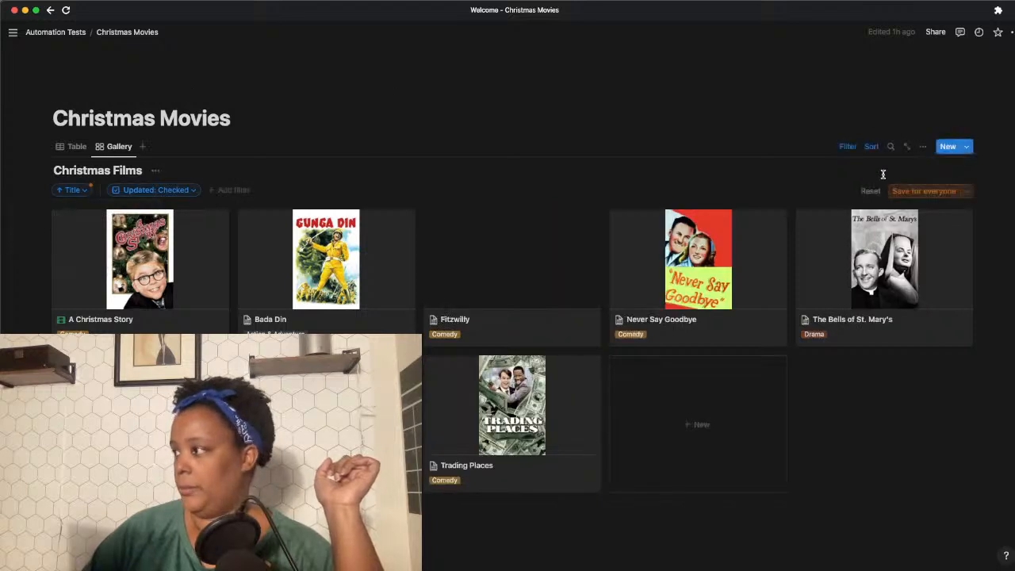
pyautogui.click(849, 148)
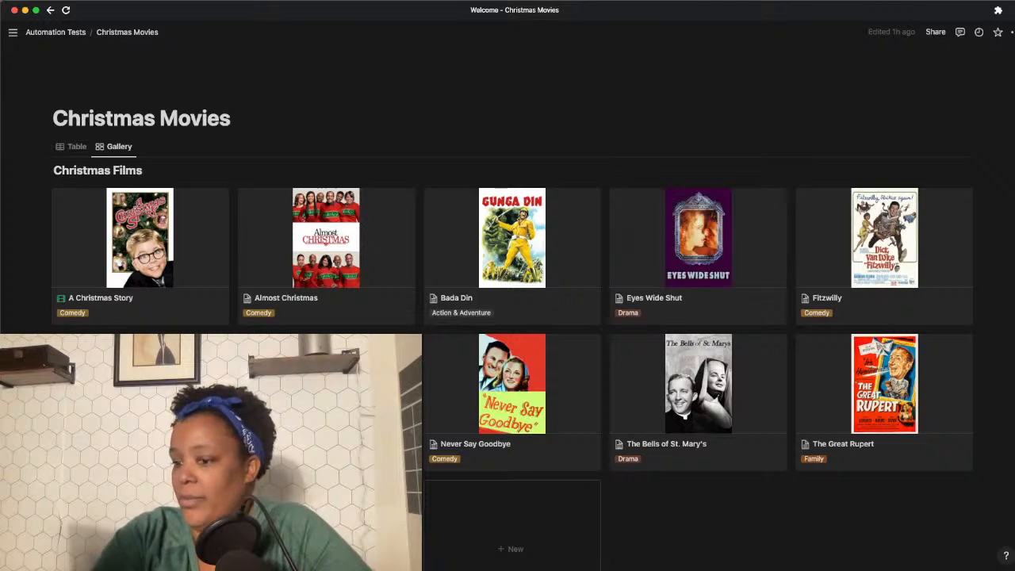
# Check the scenario's run progress in Make, and look through the updated movie cards in the Notion gallery.
pyautogui.hotkey('ctrl', 'Right')
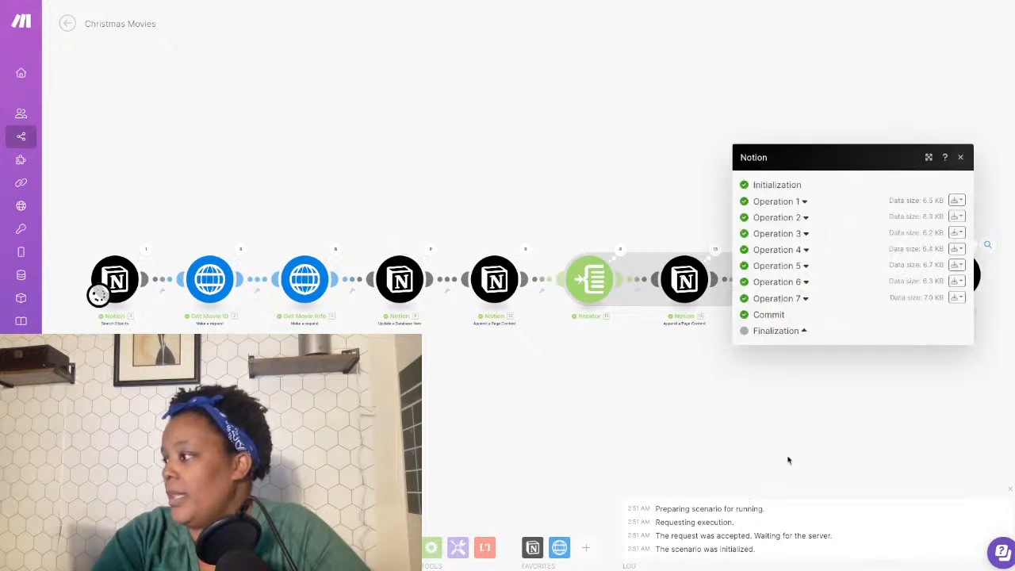
pyautogui.hotkey('ctrl', 'Left')
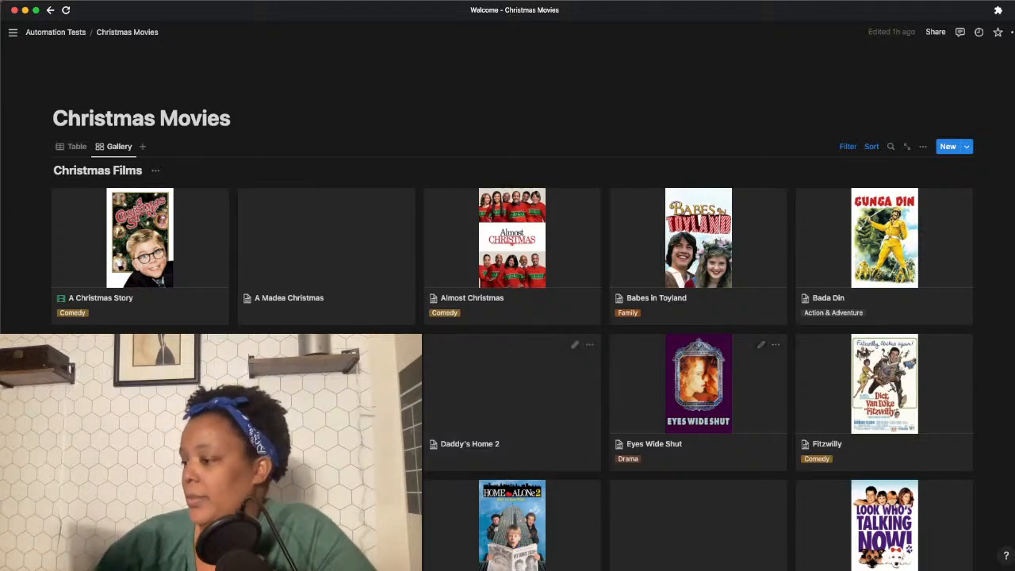
pyautogui.scroll(-8, 750, 414)
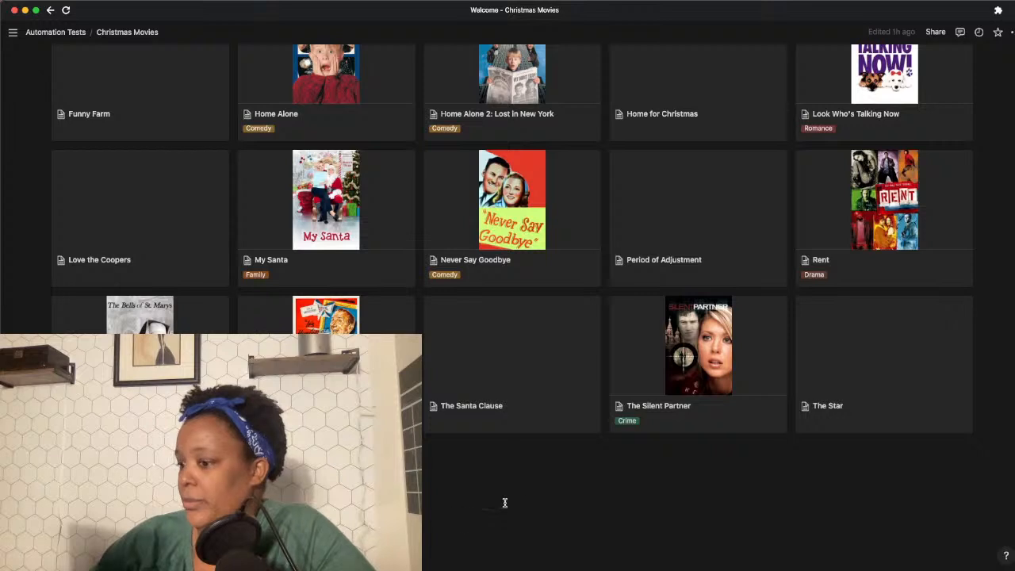
# Check The Santa Clause's properties and open its Poster image link, then close the image page and the movie page.
pyautogui.click(497, 335)
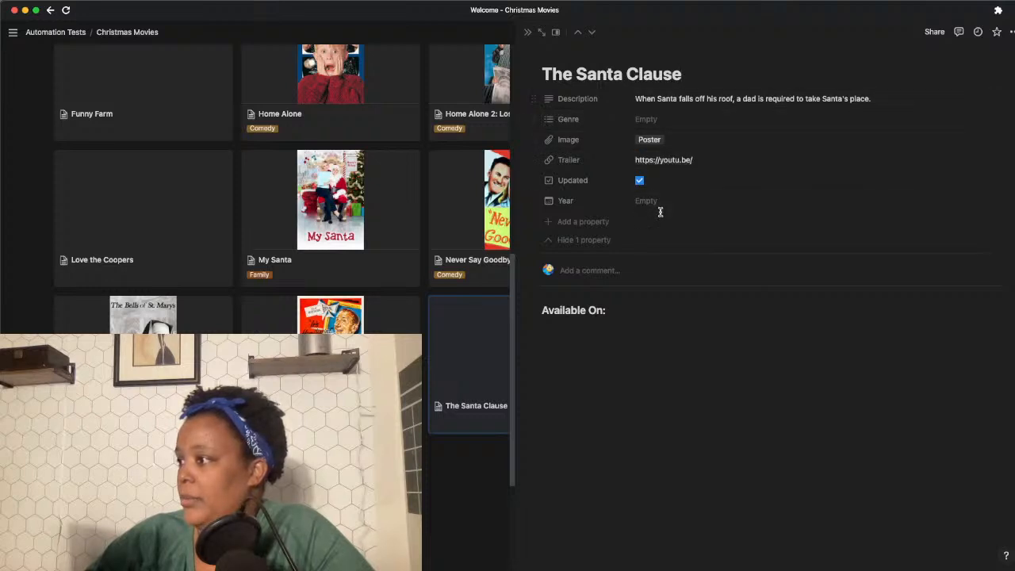
pyautogui.click(649, 141)
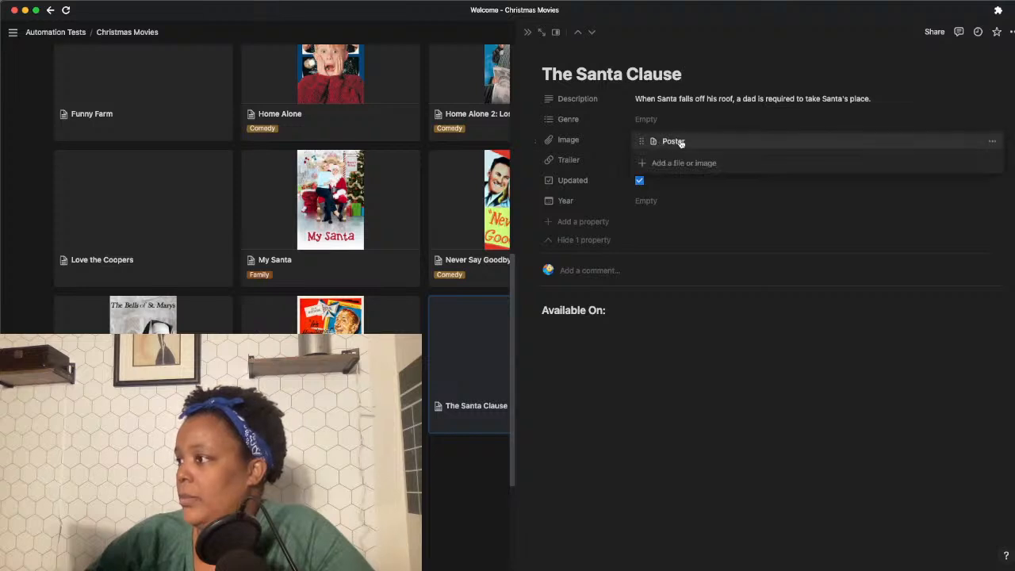
pyautogui.click(674, 142)
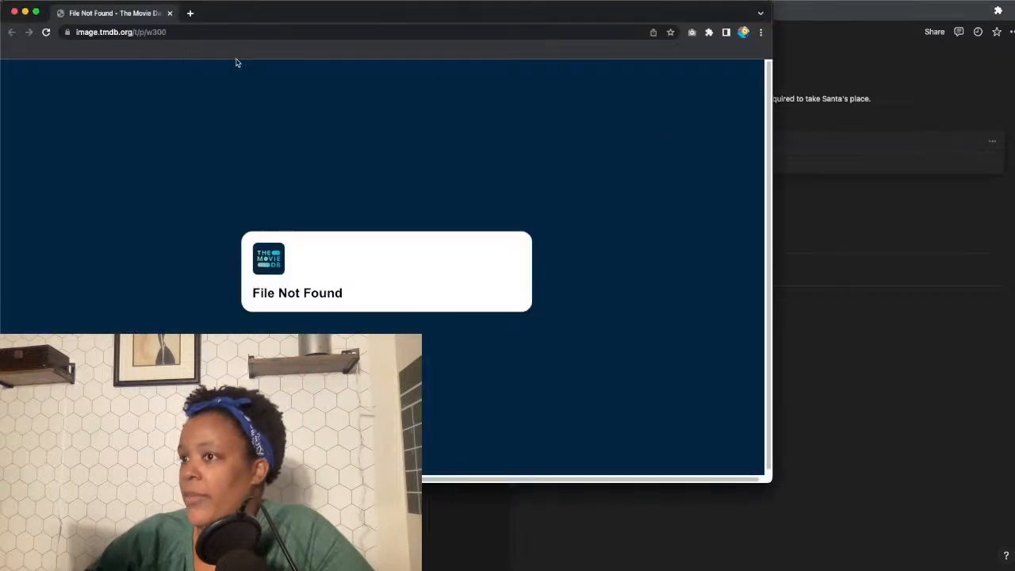
pyautogui.click(14, 12)
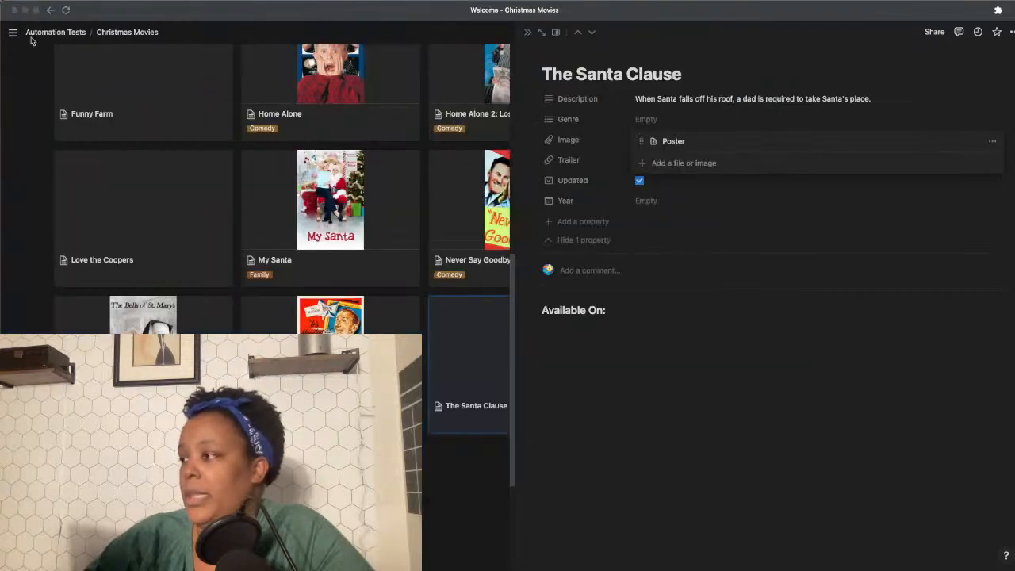
pyautogui.click(480, 514)
pyautogui.click(528, 35)
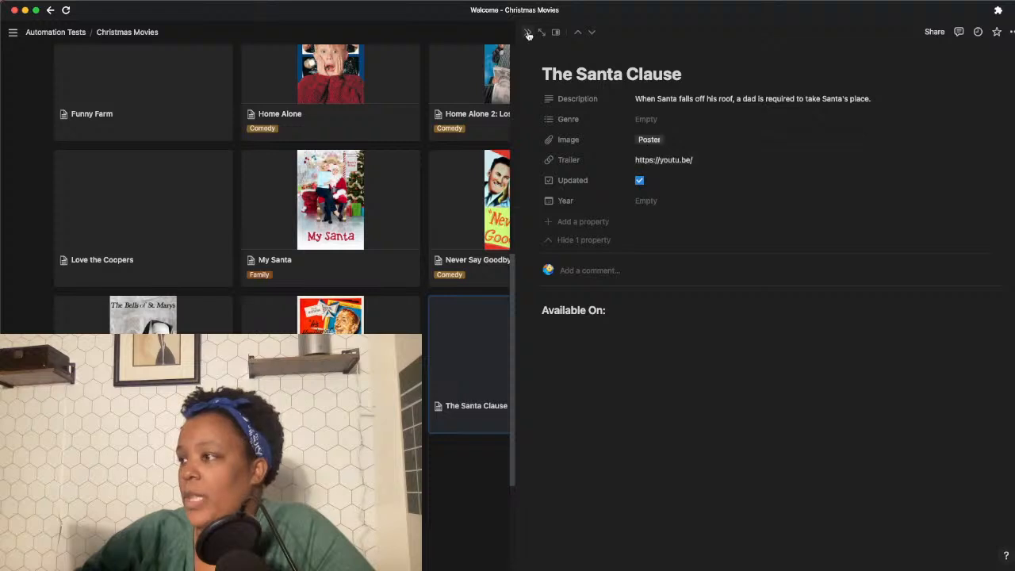
pyautogui.click(524, 40)
# Examine the properties of other movies without a poster: Love the Coopers, Home for Christmas, A Madea Christmas and Funny Farm.
pyautogui.click(120, 211)
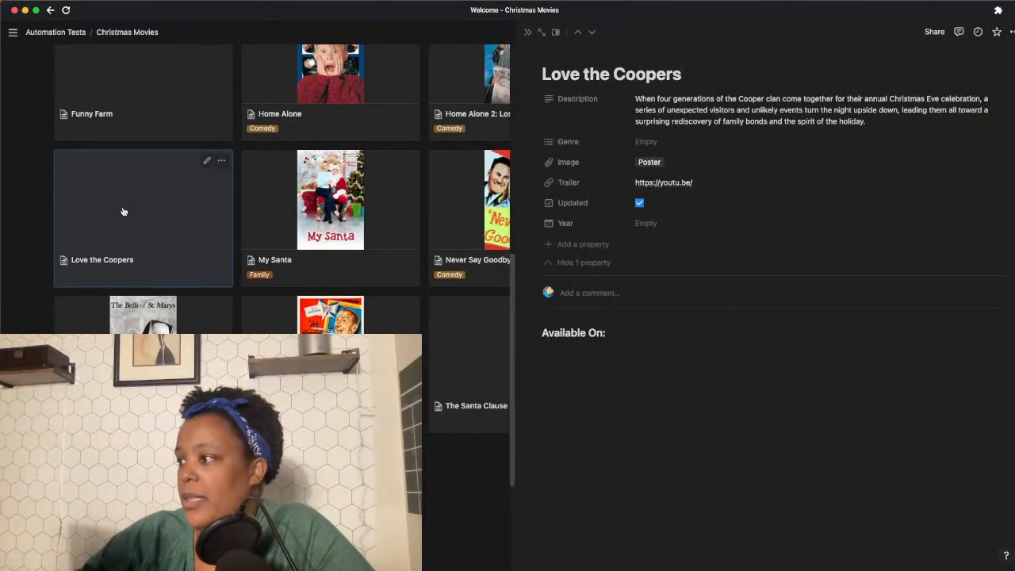
pyautogui.click(461, 488)
pyautogui.click(524, 33)
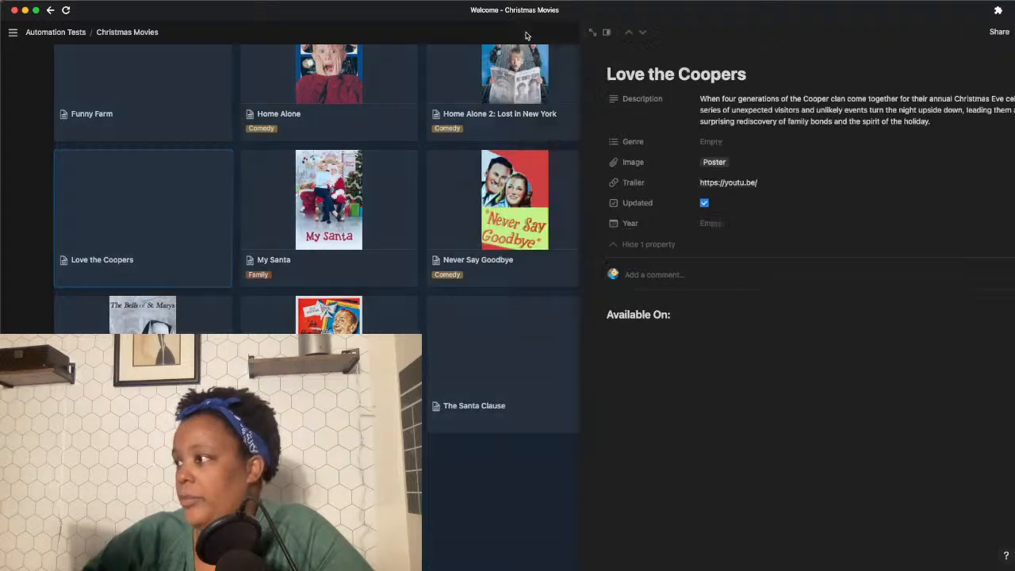
pyautogui.scroll(5, 603, 519)
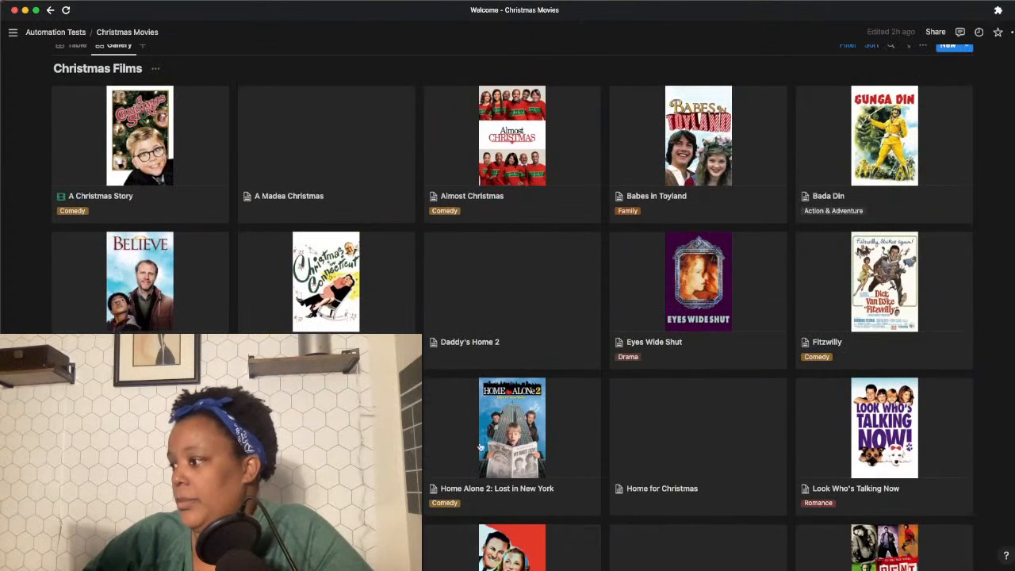
pyautogui.click(674, 452)
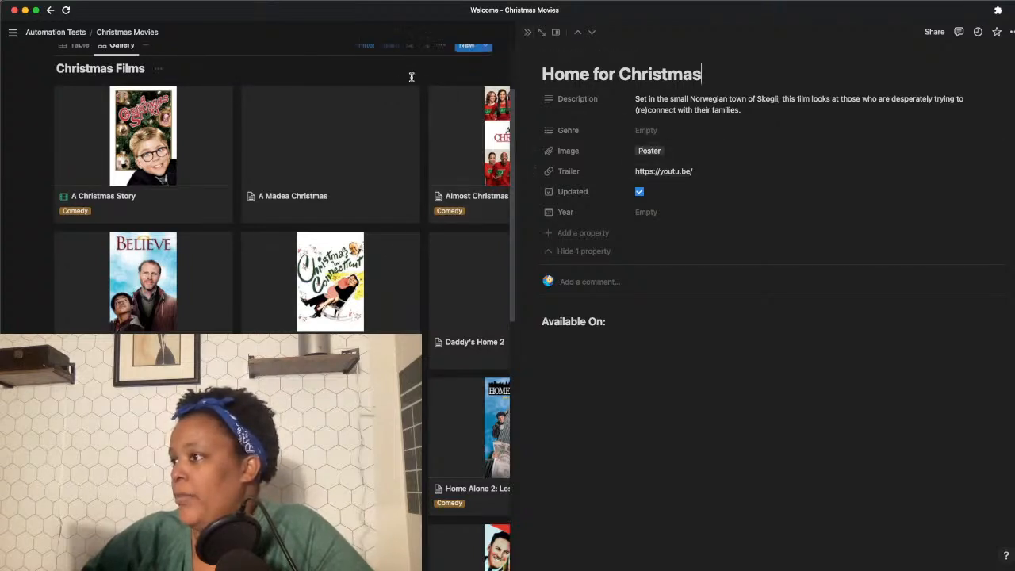
pyautogui.press('Escape')
pyautogui.click(353, 158)
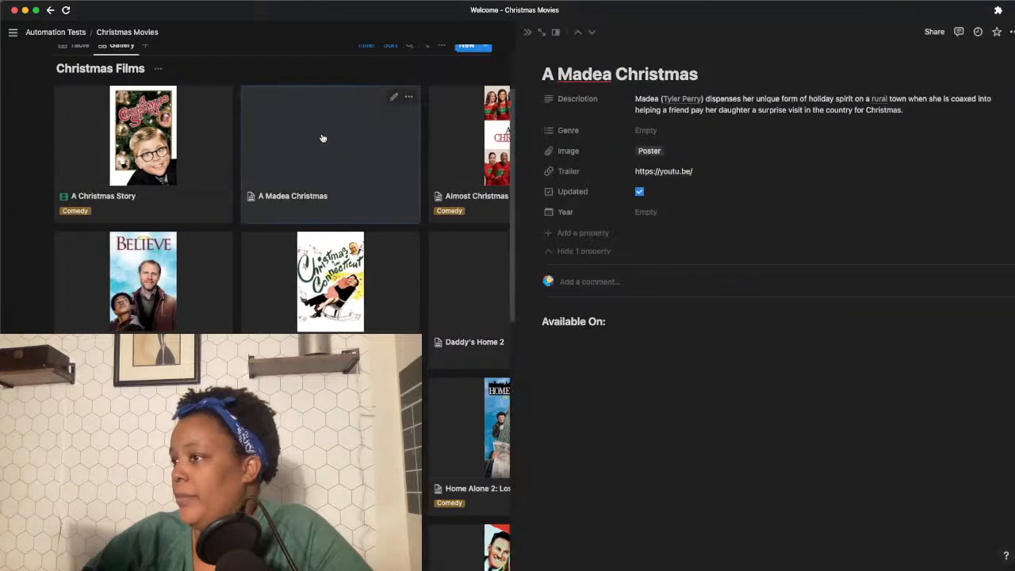
pyautogui.press('Escape')
pyautogui.click(176, 425)
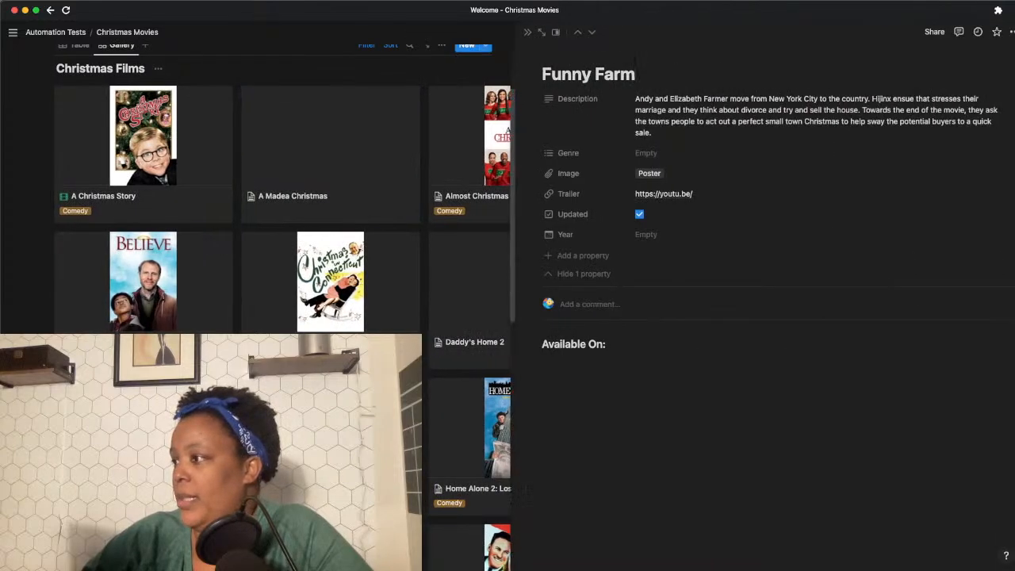
pyautogui.press('Escape')
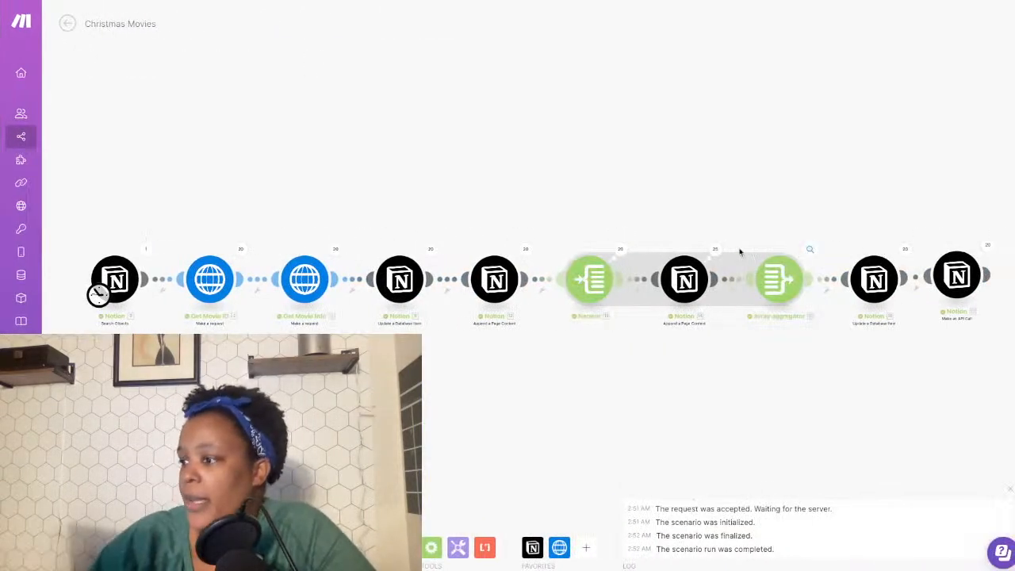
# Inspect Operation 20 in the Get Movie Info module's run results in Make, and look at the Notion gallery again.
pyautogui.click(335, 249)
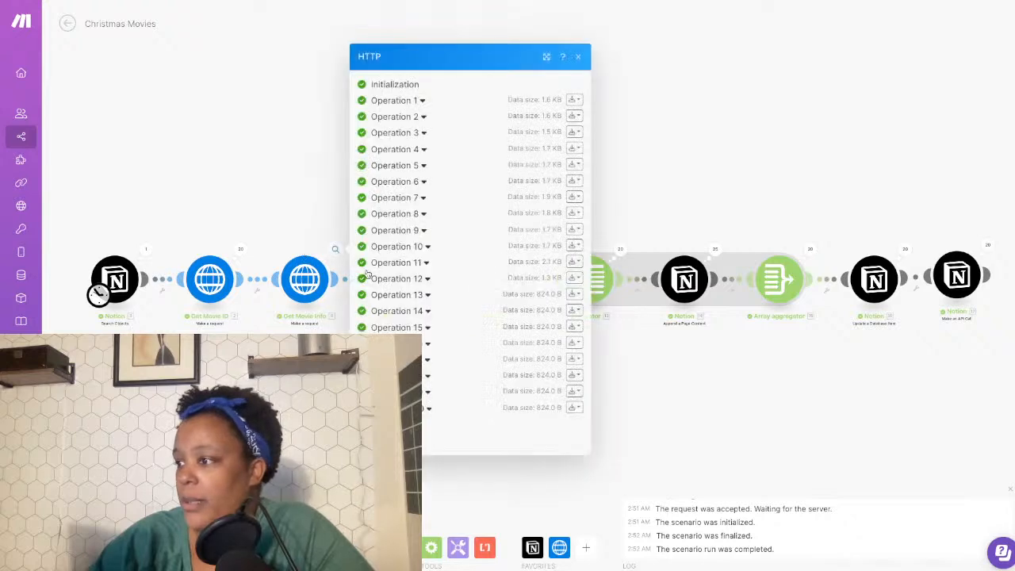
pyautogui.scroll(-4, 576, 465)
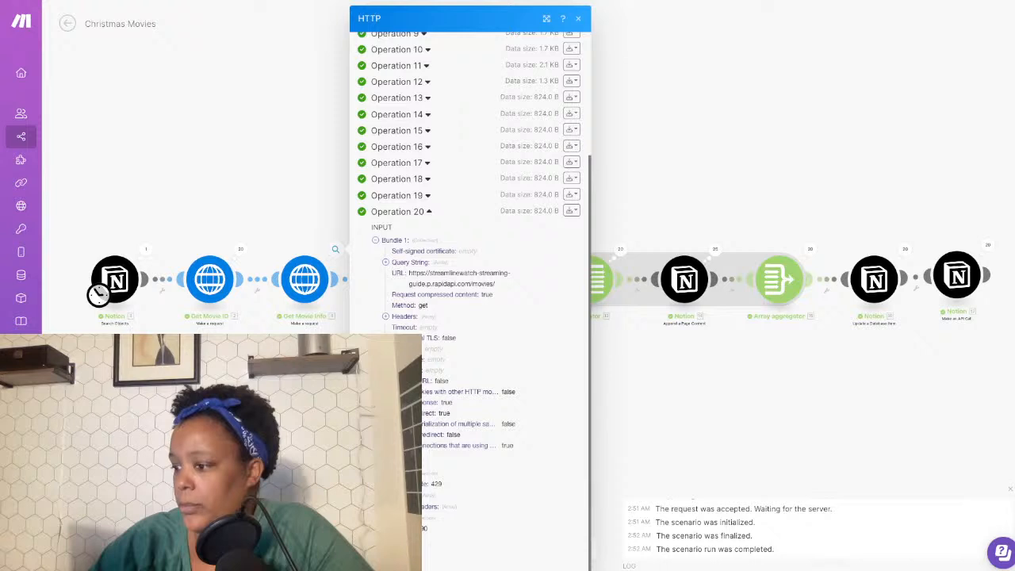
pyautogui.scroll(-2, 500, 487)
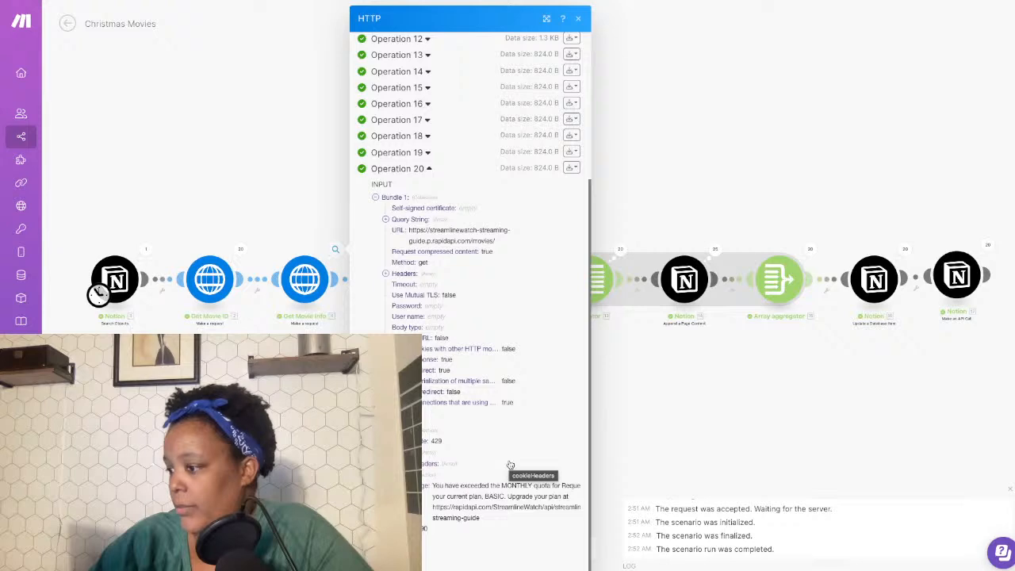
pyautogui.scroll(1, 510, 464)
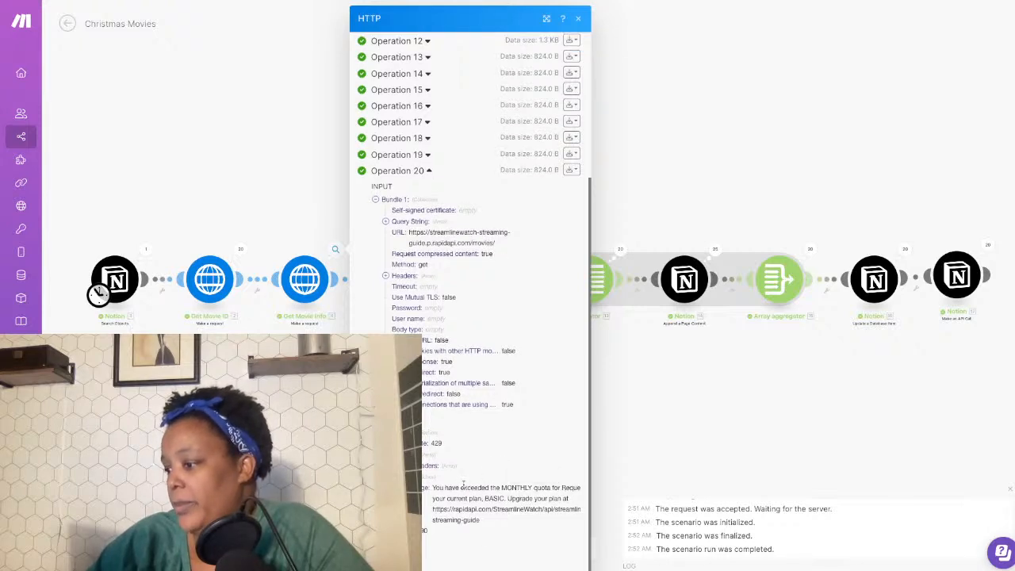
pyautogui.scroll(3, 464, 484)
pyautogui.click(325, 507)
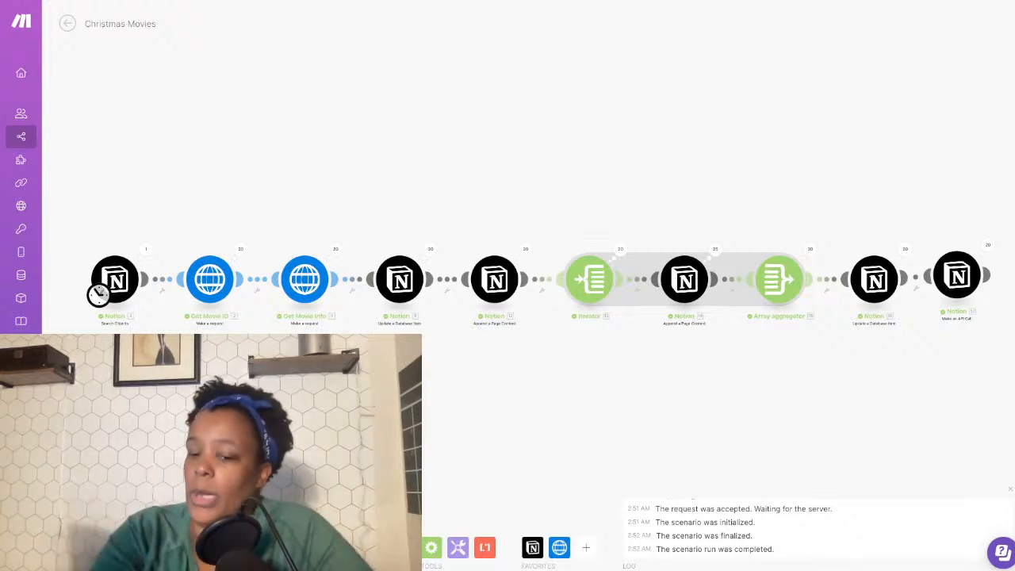
pyautogui.hotkey('ctrl', 'Left')
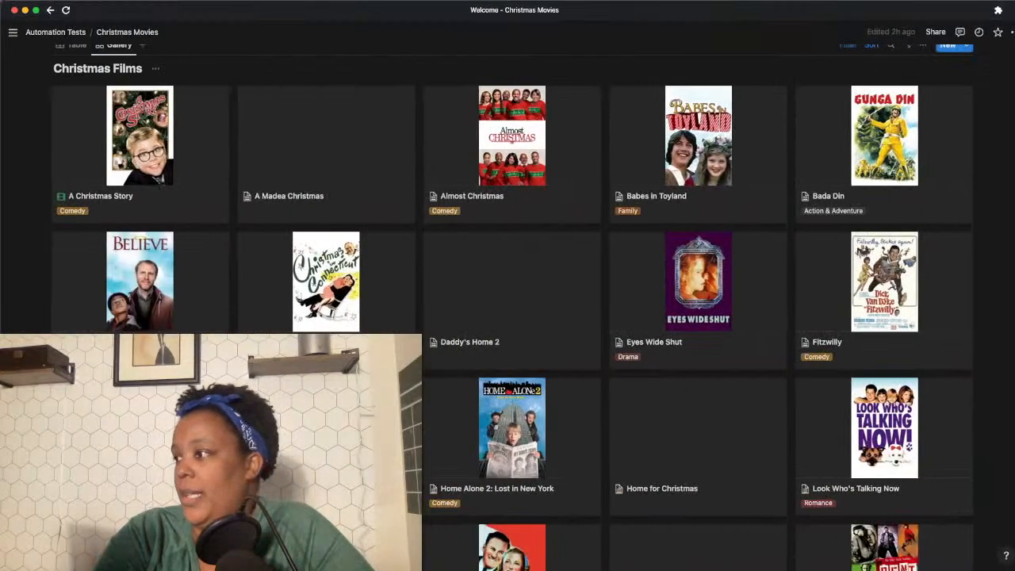
pyautogui.hotkey('ctrl', 'Right')
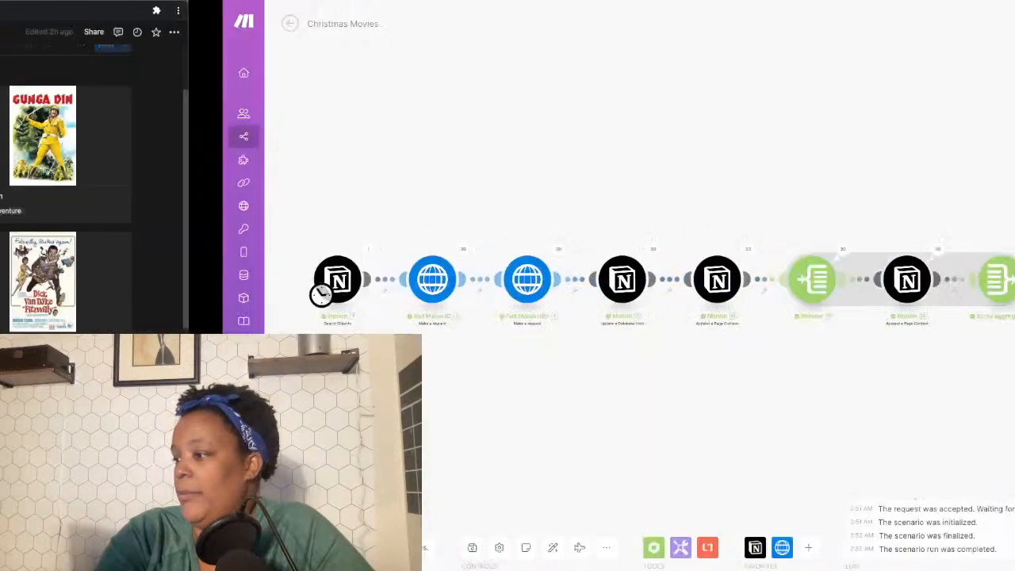